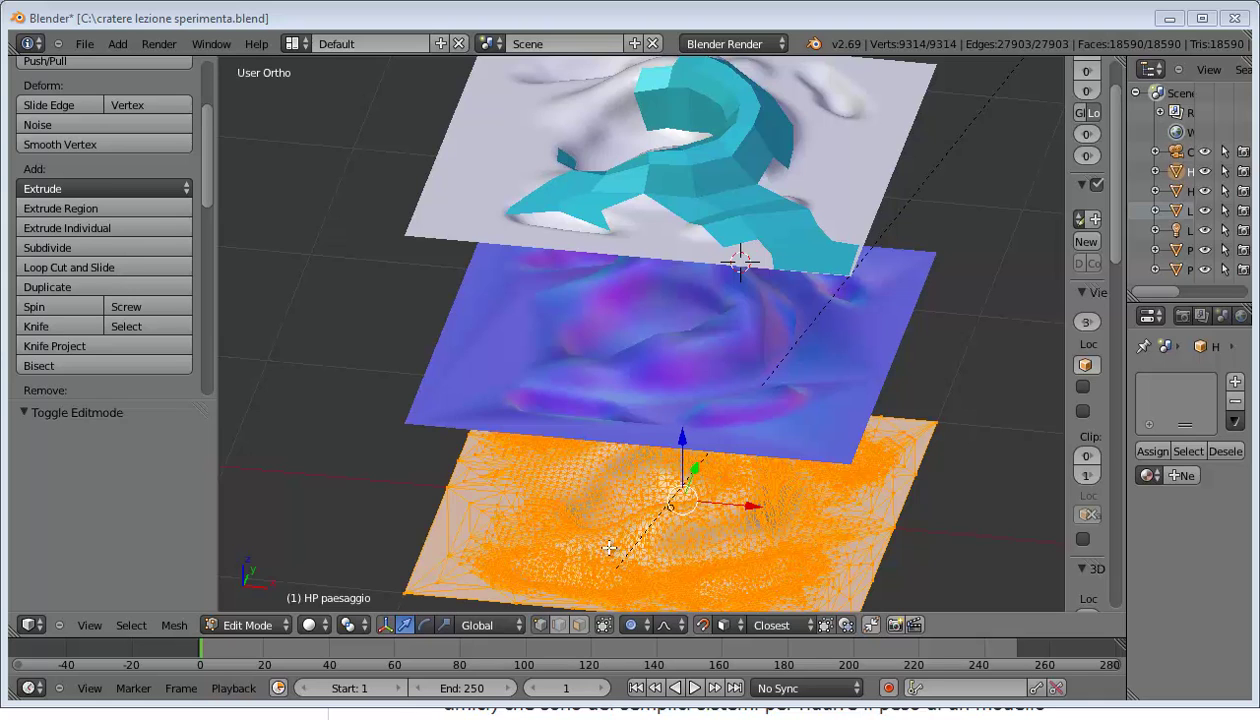
# - Leave the high-poly terrain and open the middle LP paesaggio plane in Edit Mode
pyautogui.press('Tab')
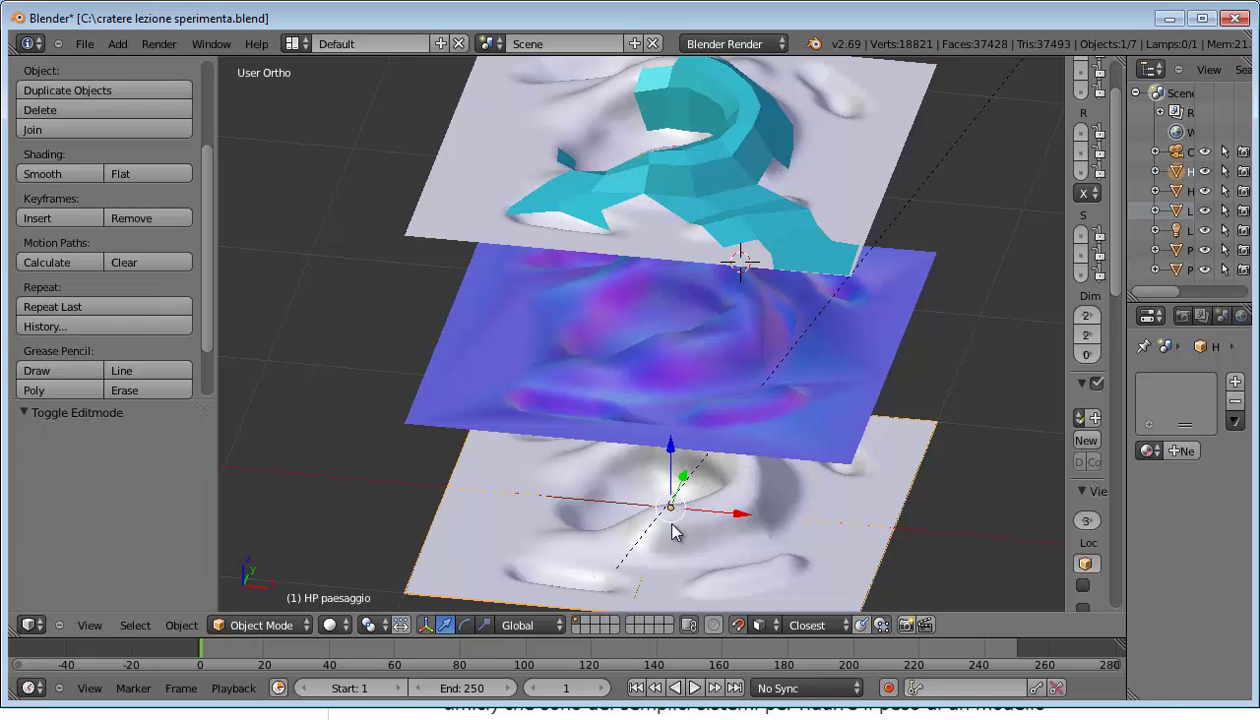
pyautogui.press('Tab')
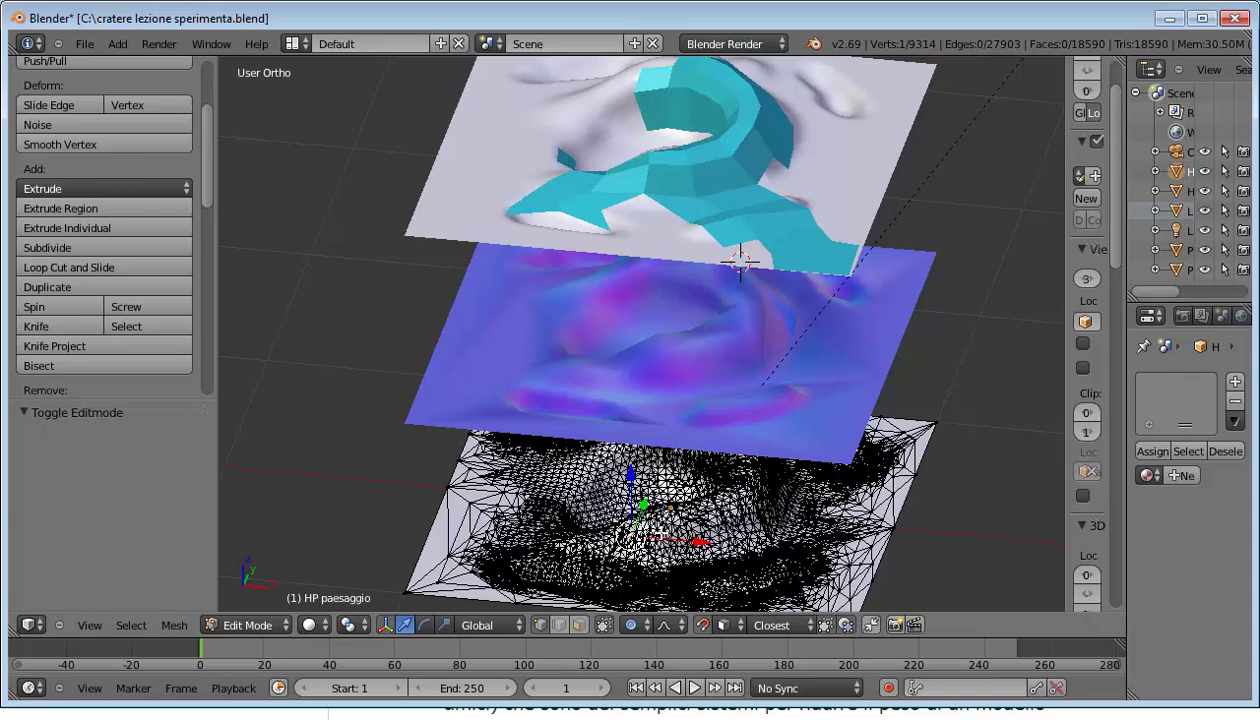
pyautogui.press('Tab')
pyautogui.rightClick(667, 362)
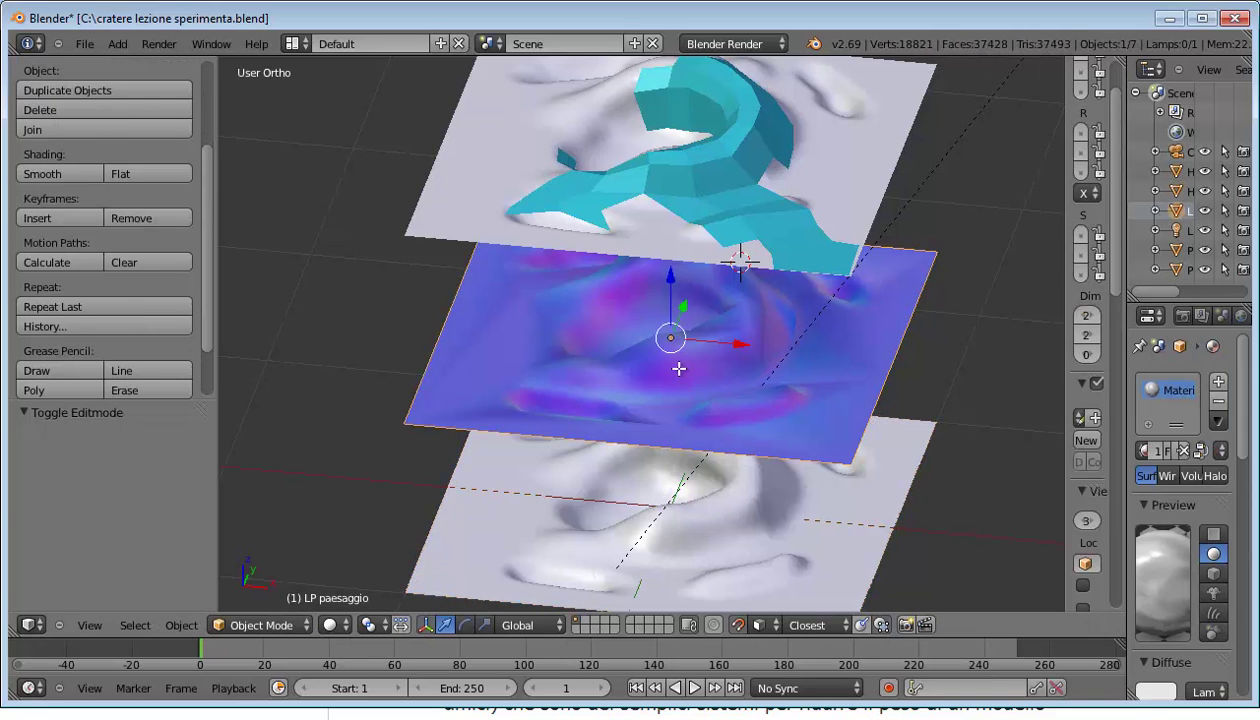
pyautogui.press('Tab')
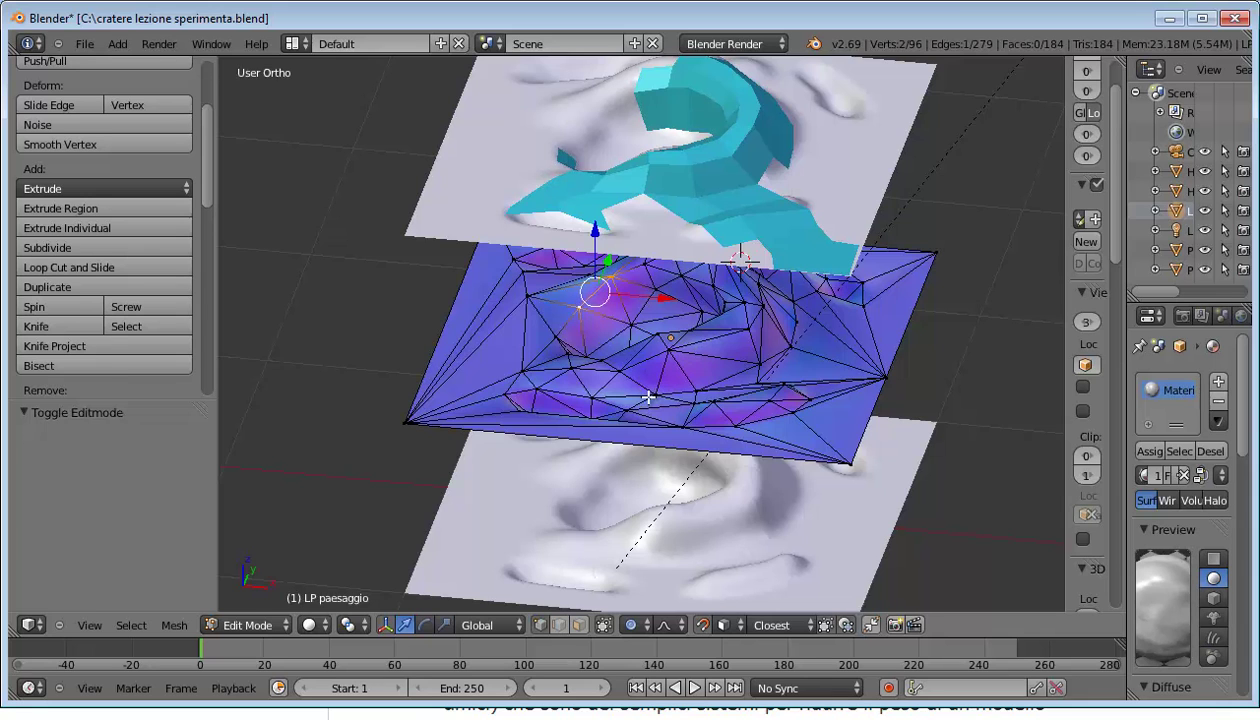
pyautogui.moveTo(645, 398); pyautogui.dragTo(679, 386, button='middle')
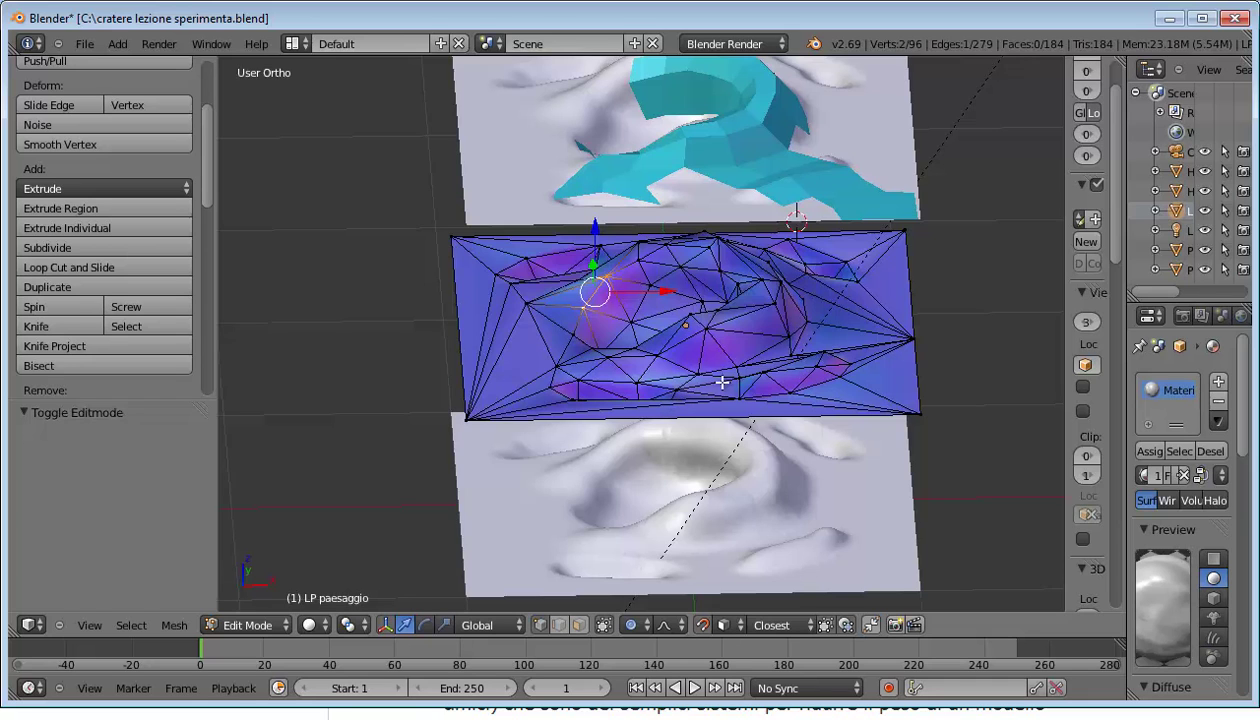
pyautogui.scroll(2, 657, 372)
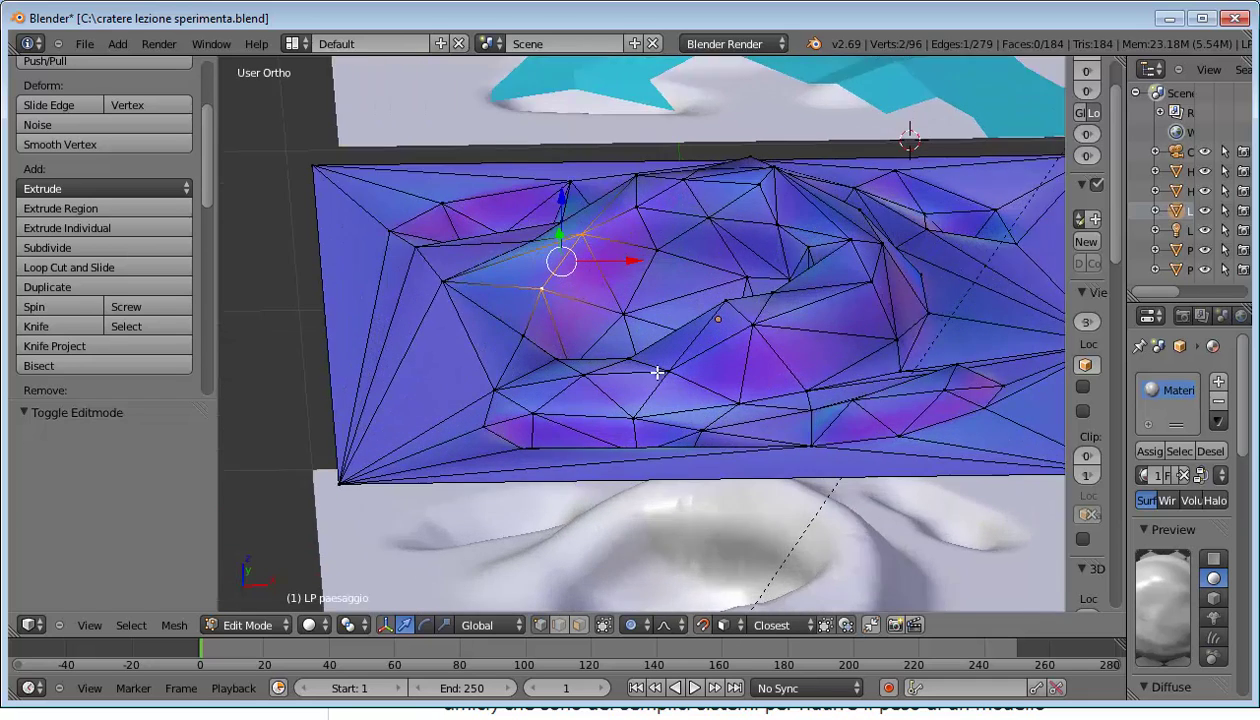
pyautogui.scroll(2, 657, 372)
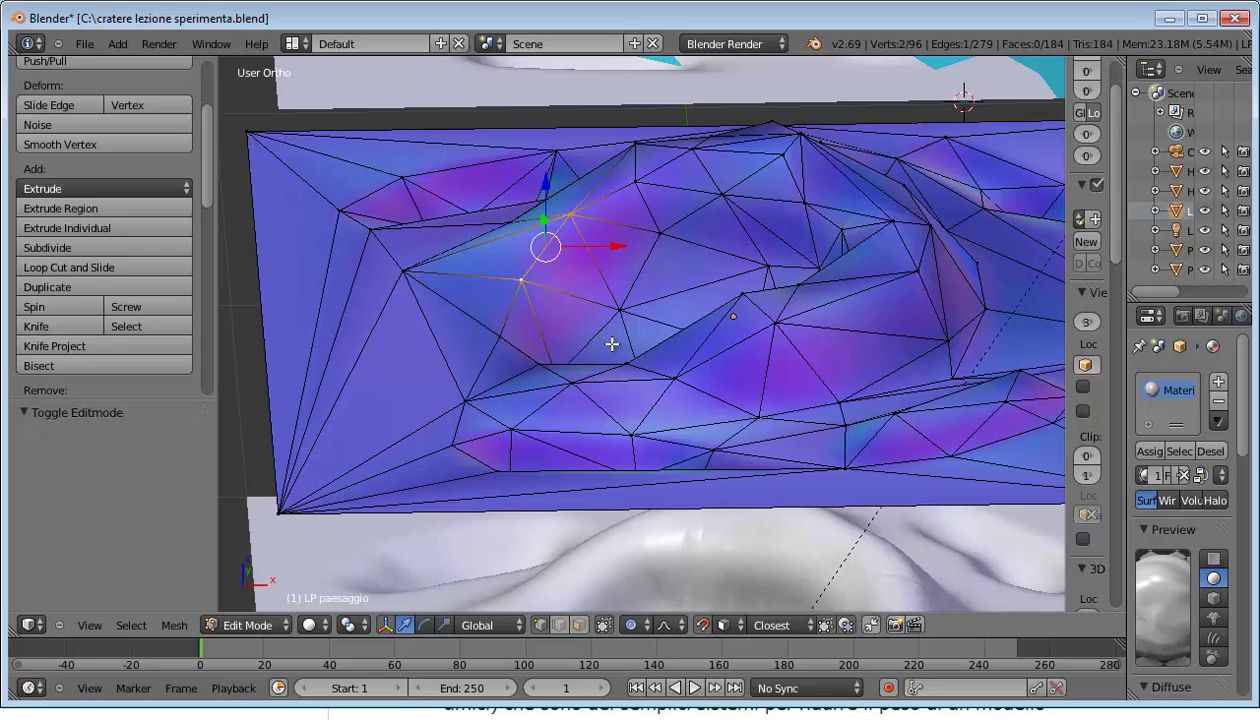
pyautogui.scroll(-2, 614, 343)
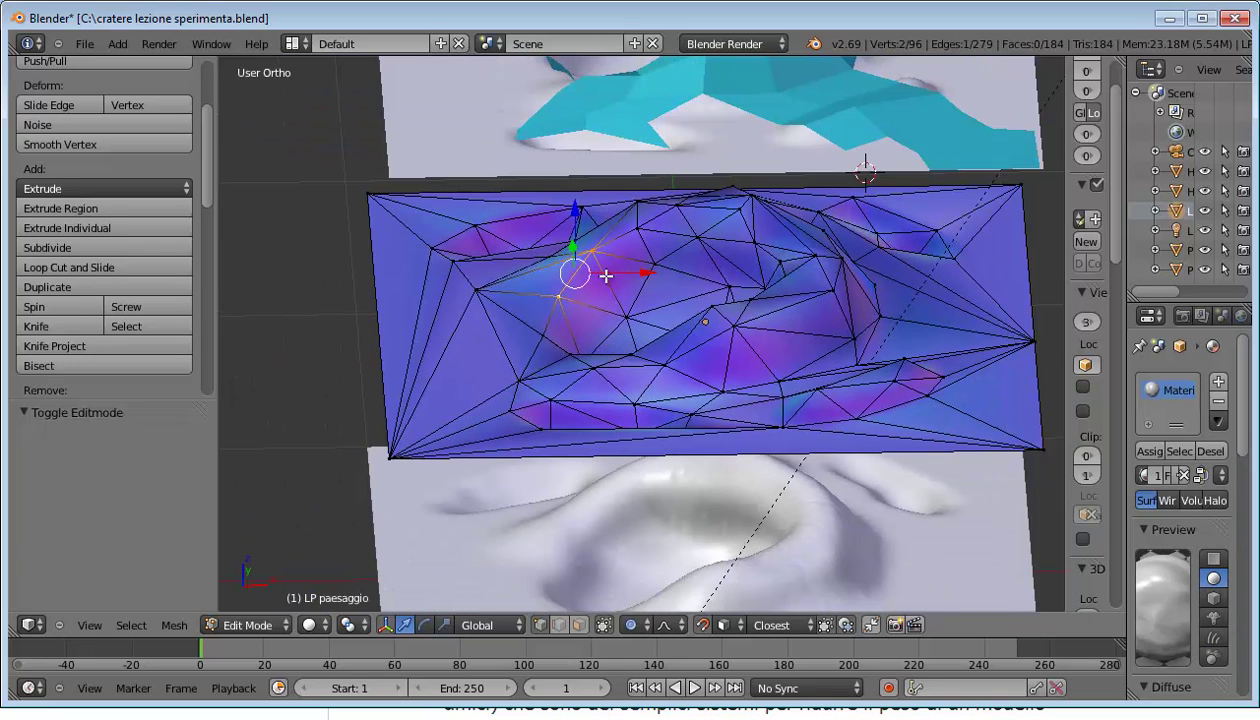
pyautogui.scroll(-2, 576, 327)
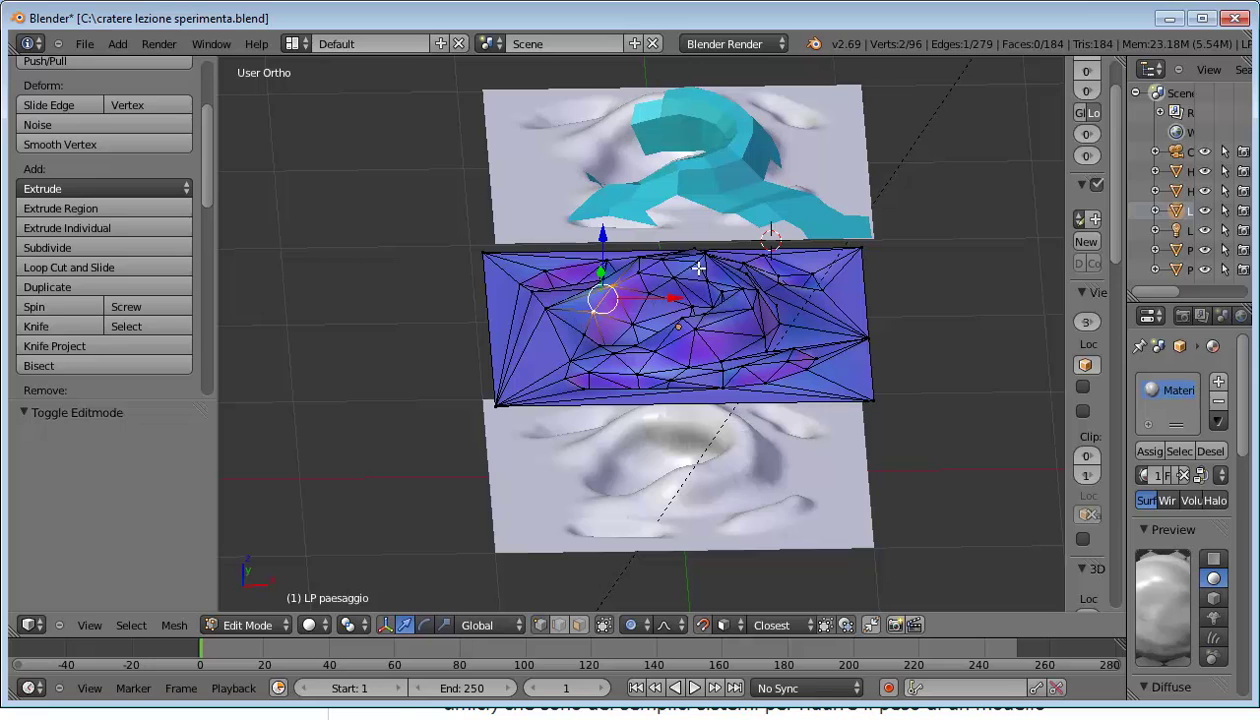
pyautogui.scroll(1, 685, 299)
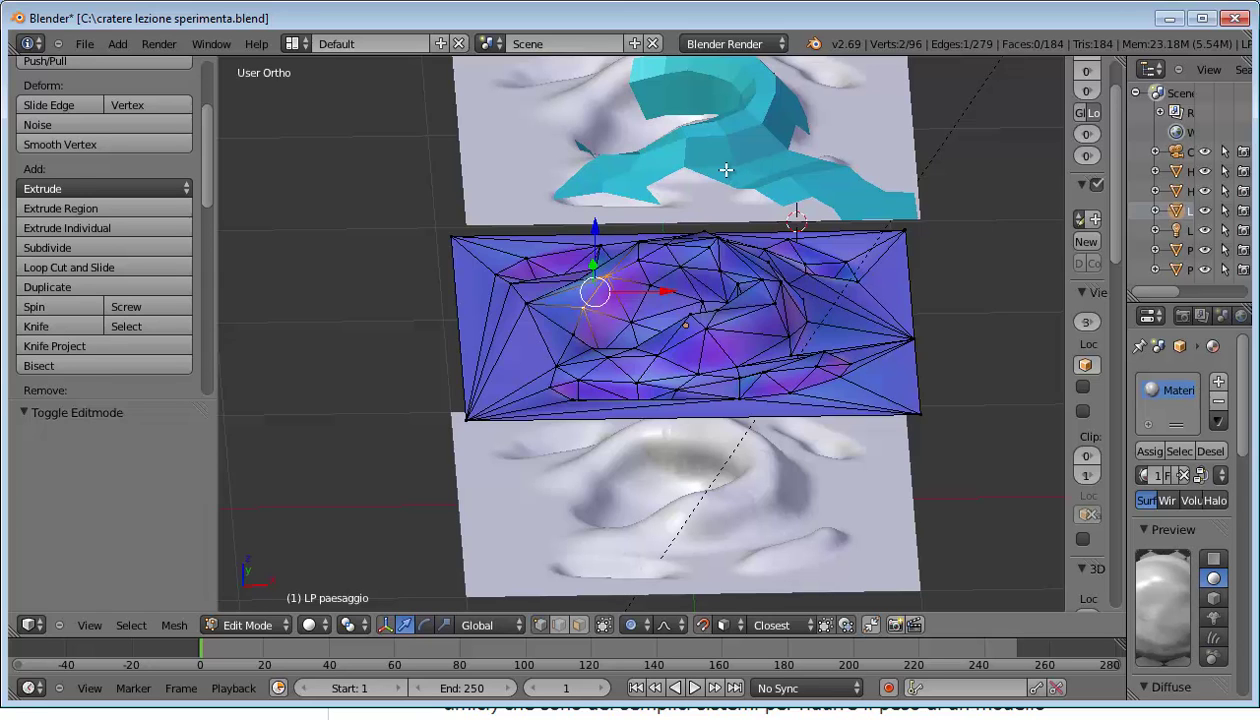
pyautogui.keyDown('shift'); pyautogui.moveTo(726, 172); pyautogui.dragTo(706, 255, button='middle'); pyautogui.keyUp('shift')
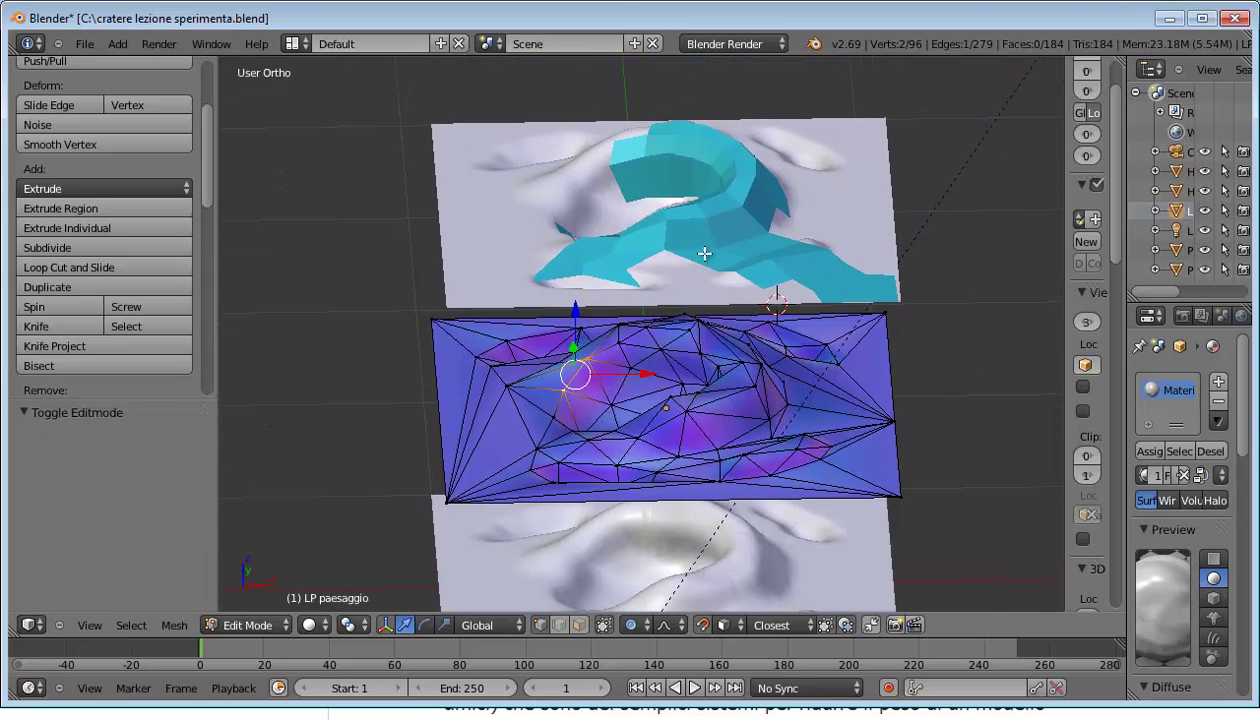
pyautogui.scroll(1, 705, 254)
pyautogui.scroll(1, 709, 210)
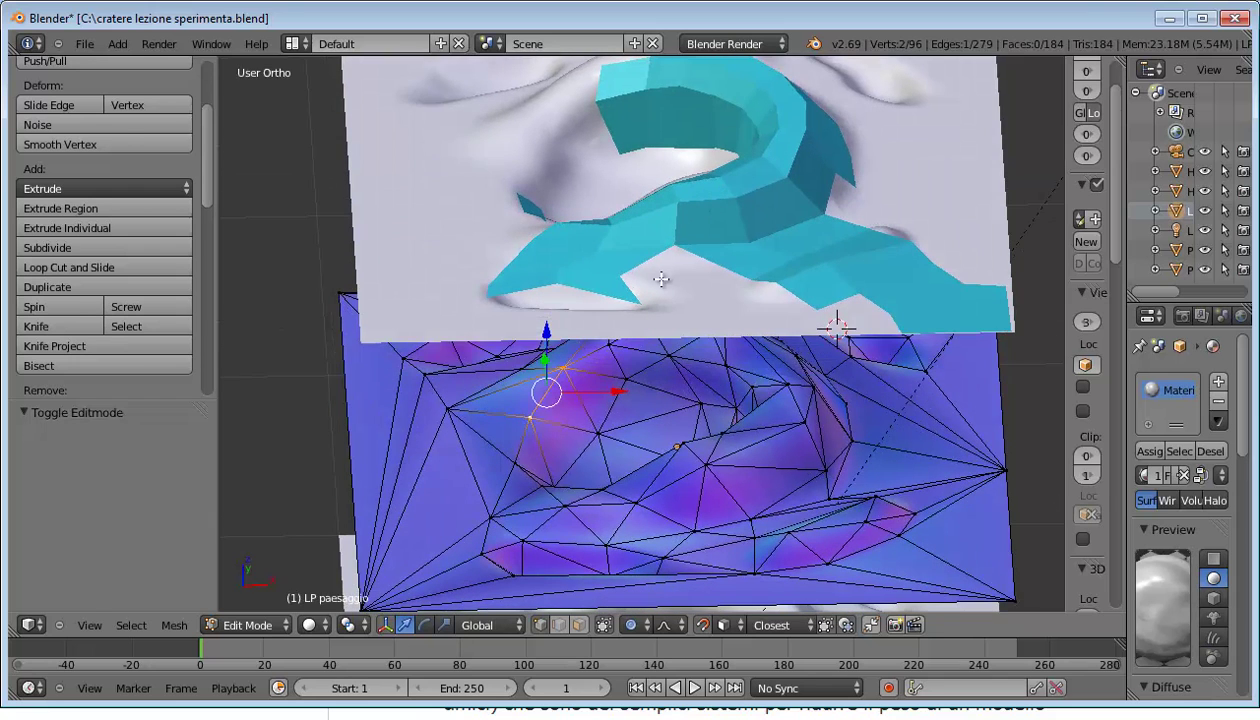
# - Exit the low-poly plane and briefly edit HP paesaggio.001, picking one vertex
pyautogui.press('Tab')
pyautogui.rightClick(709, 238)
pyautogui.press('Tab')
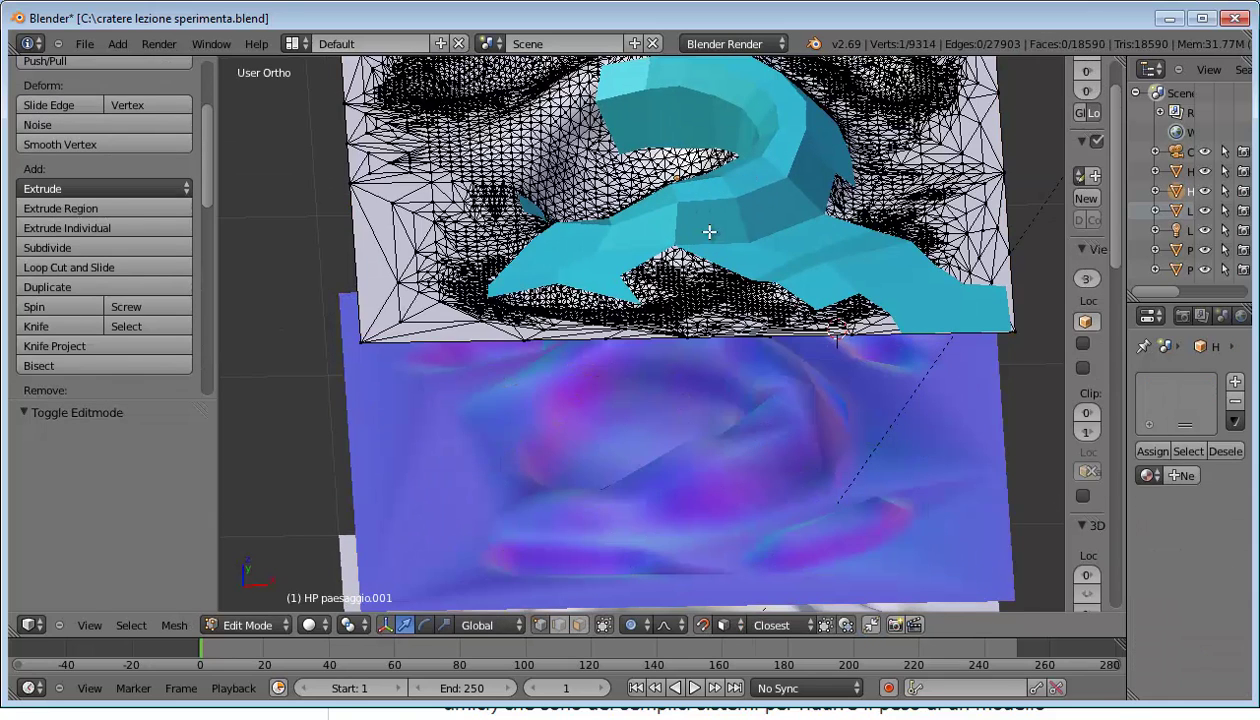
pyautogui.rightClick(721, 212)
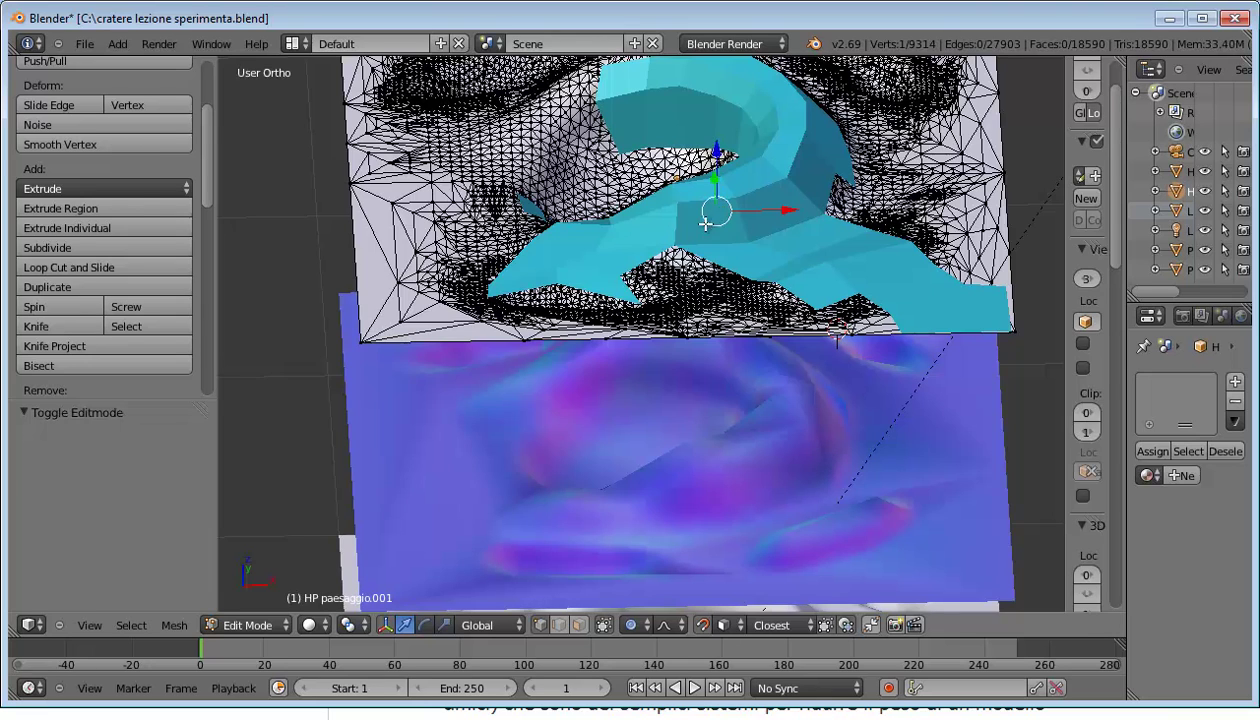
pyautogui.press('Tab')
# - Open Plane.001 in Edit Mode and select several edge loops while orbiting the crater
pyautogui.rightClick(754, 238)
pyautogui.press('Tab')
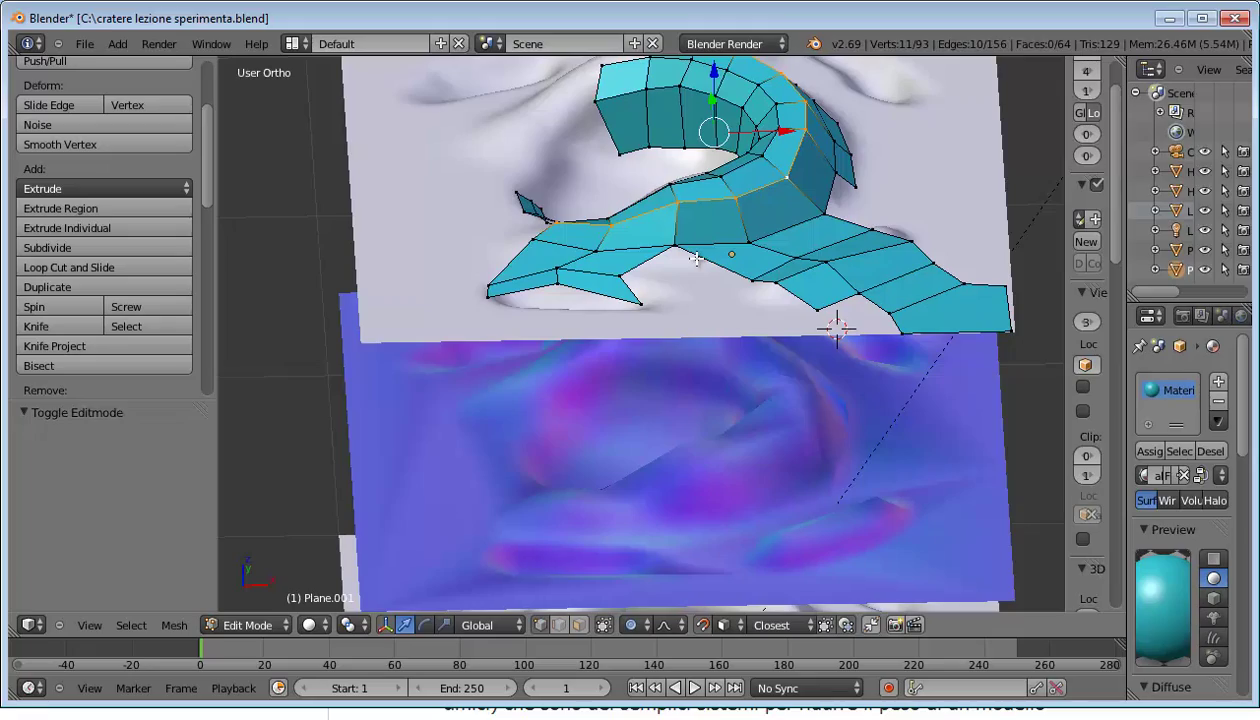
pyautogui.moveTo(668, 214)
pyautogui.mouseDown(button='middle')
pyautogui.moveTo(757, 234)
pyautogui.moveTo(824, 217)
pyautogui.moveTo(782, 242)
pyautogui.moveTo(675, 208)
pyautogui.moveTo(637, 231)
pyautogui.moveTo(704, 209)
pyautogui.moveTo(692, 208)
pyautogui.moveTo(713, 216)
pyautogui.mouseUp(button='middle')
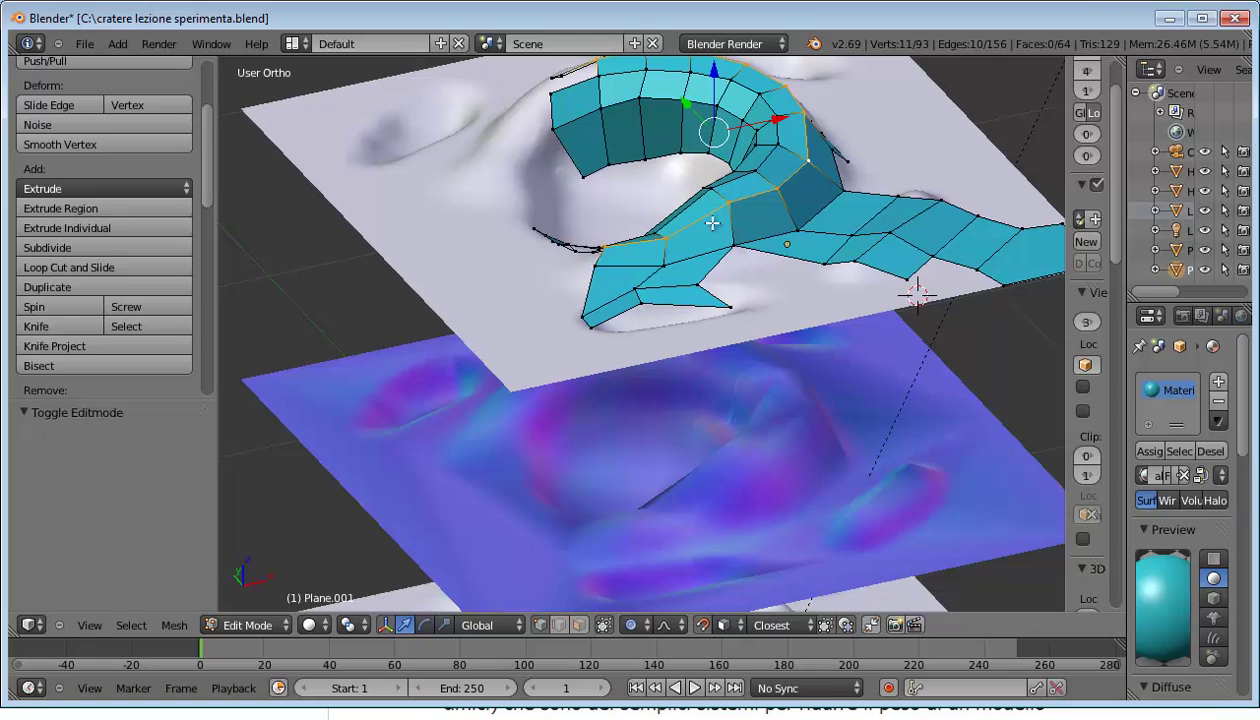
pyautogui.keyDown('alt'); pyautogui.rightClick(701, 254); pyautogui.keyUp('alt')
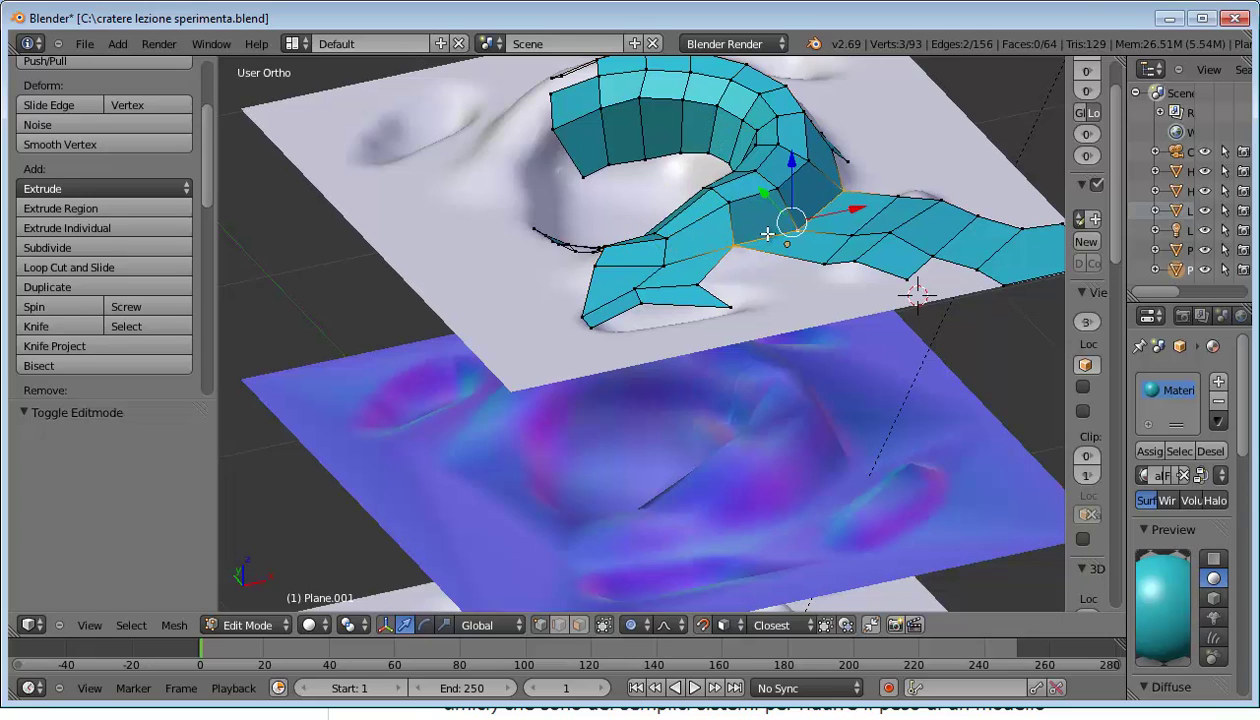
pyautogui.moveTo(812, 203)
pyautogui.mouseDown(button='middle')
pyautogui.moveTo(747, 199)
pyautogui.moveTo(797, 187)
pyautogui.mouseUp(button='middle')
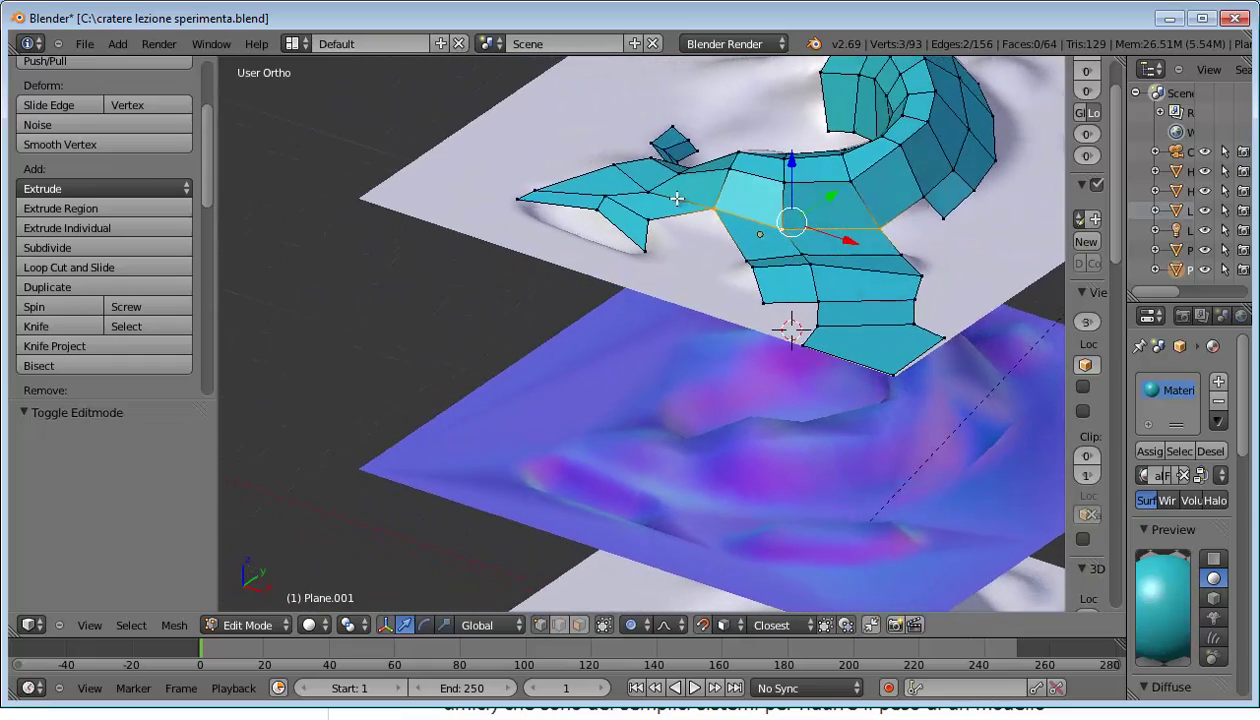
pyautogui.keyDown('alt'); pyautogui.rightClick(888, 209); pyautogui.keyUp('alt')
pyautogui.moveTo(927, 179)
pyautogui.mouseDown(button='middle')
pyautogui.moveTo(928, 190)
pyautogui.moveTo(956, 169)
pyautogui.mouseUp(button='middle')
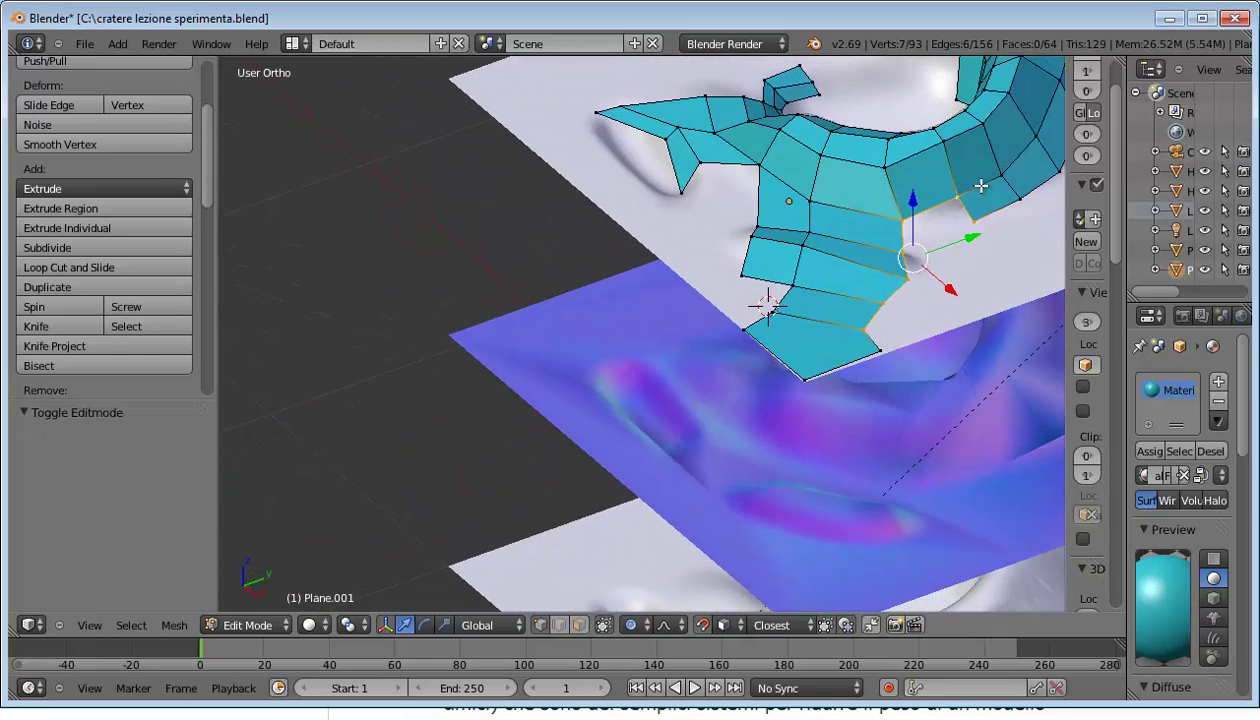
pyautogui.keyDown('alt'); pyautogui.rightClick(1030, 110); pyautogui.keyUp('alt')
pyautogui.moveTo(1032, 112)
pyautogui.mouseDown(button='middle')
pyautogui.moveTo(946, 155)
pyautogui.moveTo(1007, 169)
pyautogui.moveTo(956, 135)
pyautogui.mouseUp(button='middle')
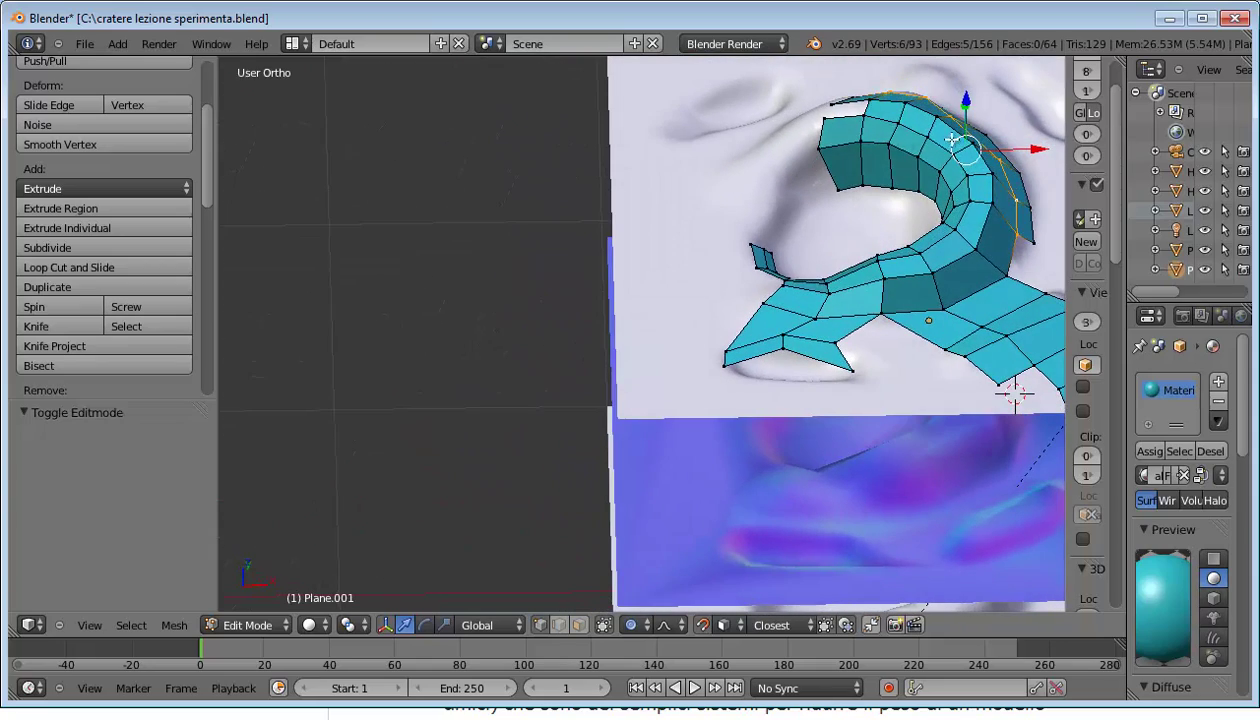
pyautogui.keyDown('alt'); pyautogui.rightClick(910, 127); pyautogui.keyUp('alt')
pyautogui.moveTo(982, 259)
pyautogui.mouseDown(button='middle')
pyautogui.moveTo(1120, 218)
pyautogui.moveTo(971, 174)
pyautogui.moveTo(998, 205)
pyautogui.moveTo(970, 205)
pyautogui.moveTo(906, 169)
pyautogui.moveTo(946, 200)
pyautogui.moveTo(833, 264)
pyautogui.mouseUp(button='middle')
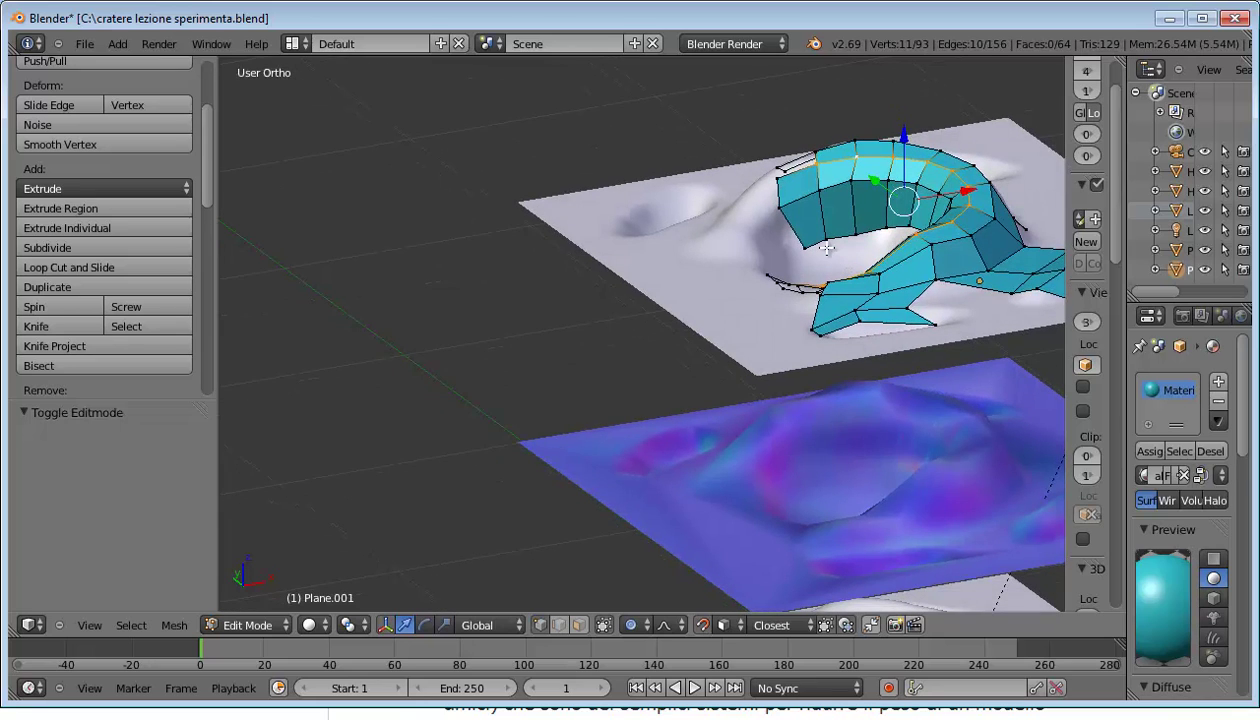
# - Open the blue LP paesaggio plane in Edit Mode and select several edges around the crater
pyautogui.press('Tab')
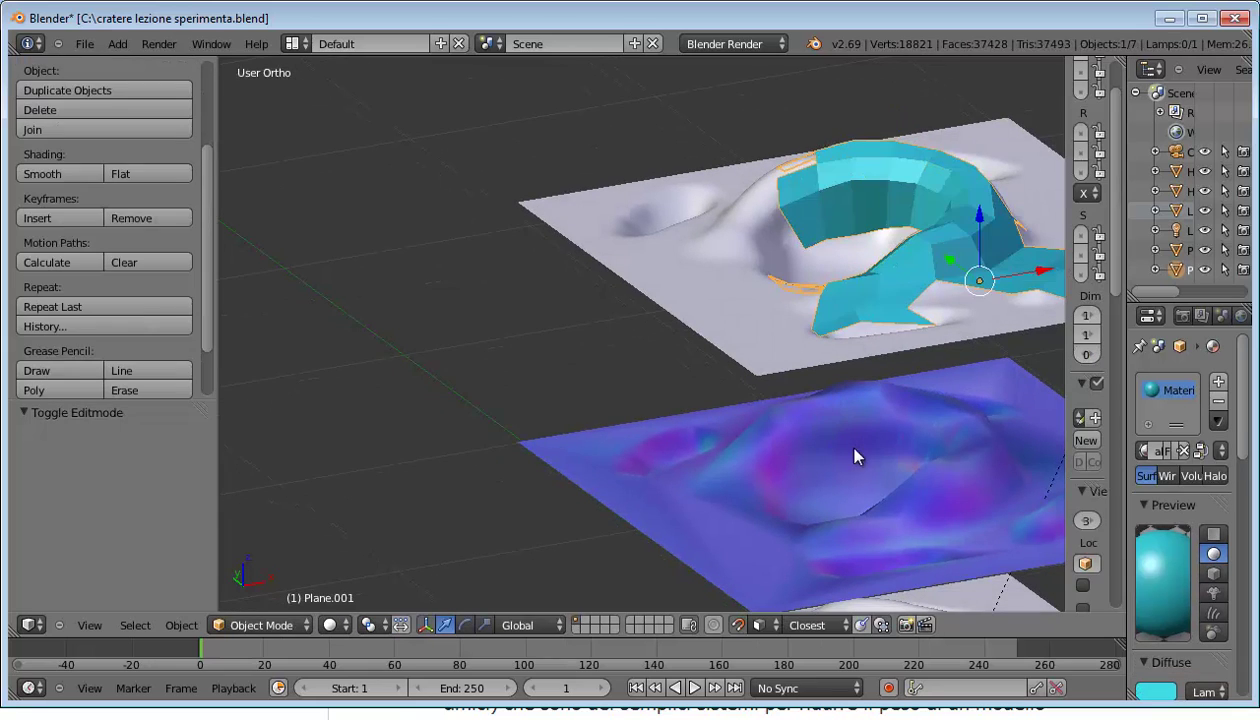
pyautogui.rightClick(910, 475)
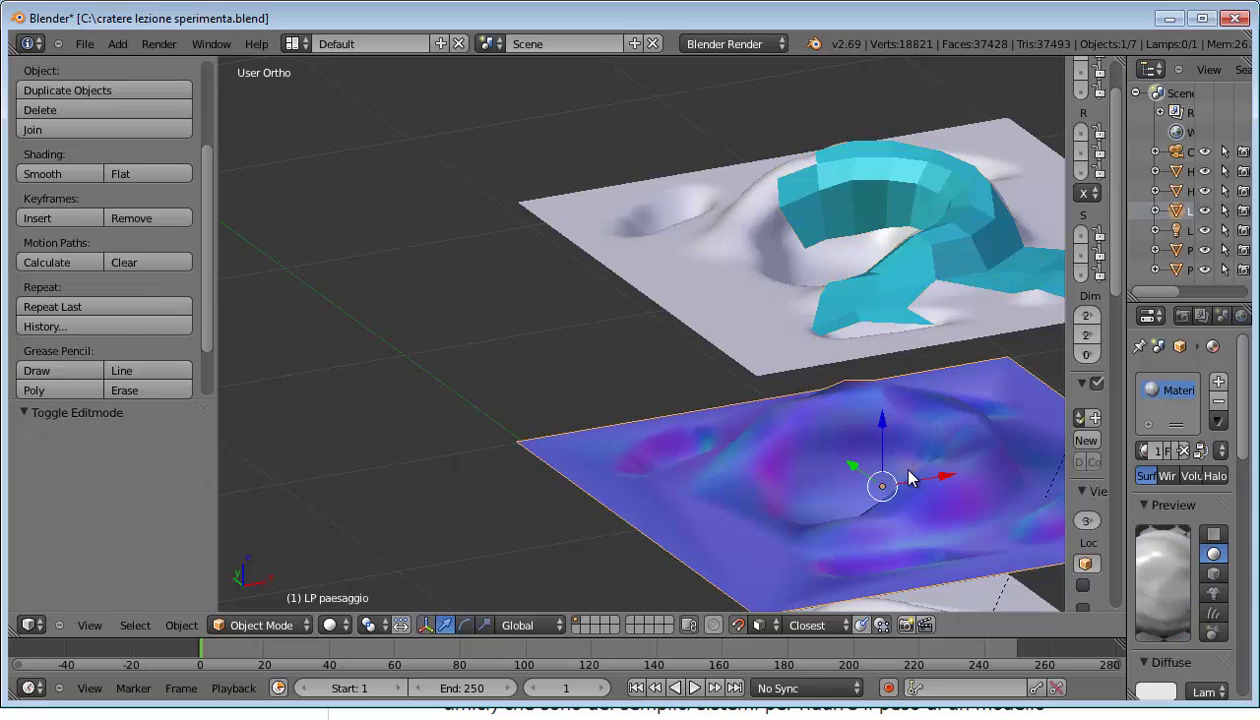
pyautogui.press('Tab')
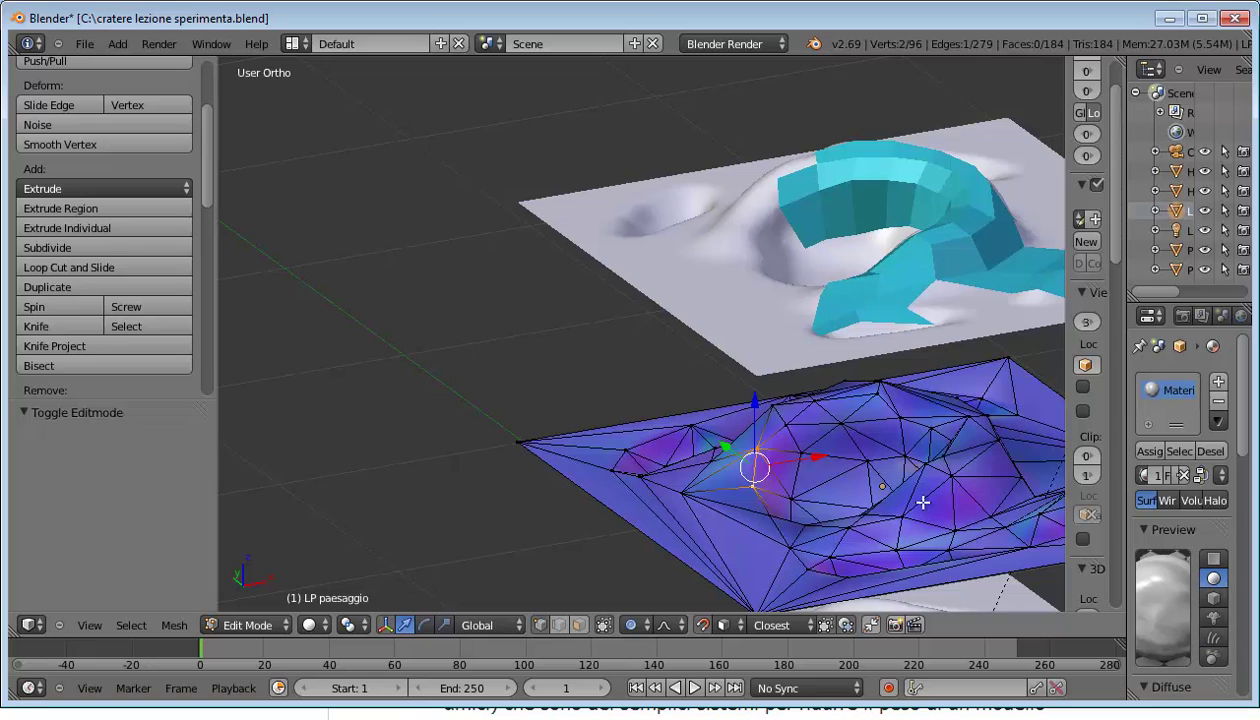
pyautogui.rightClick(967, 461)
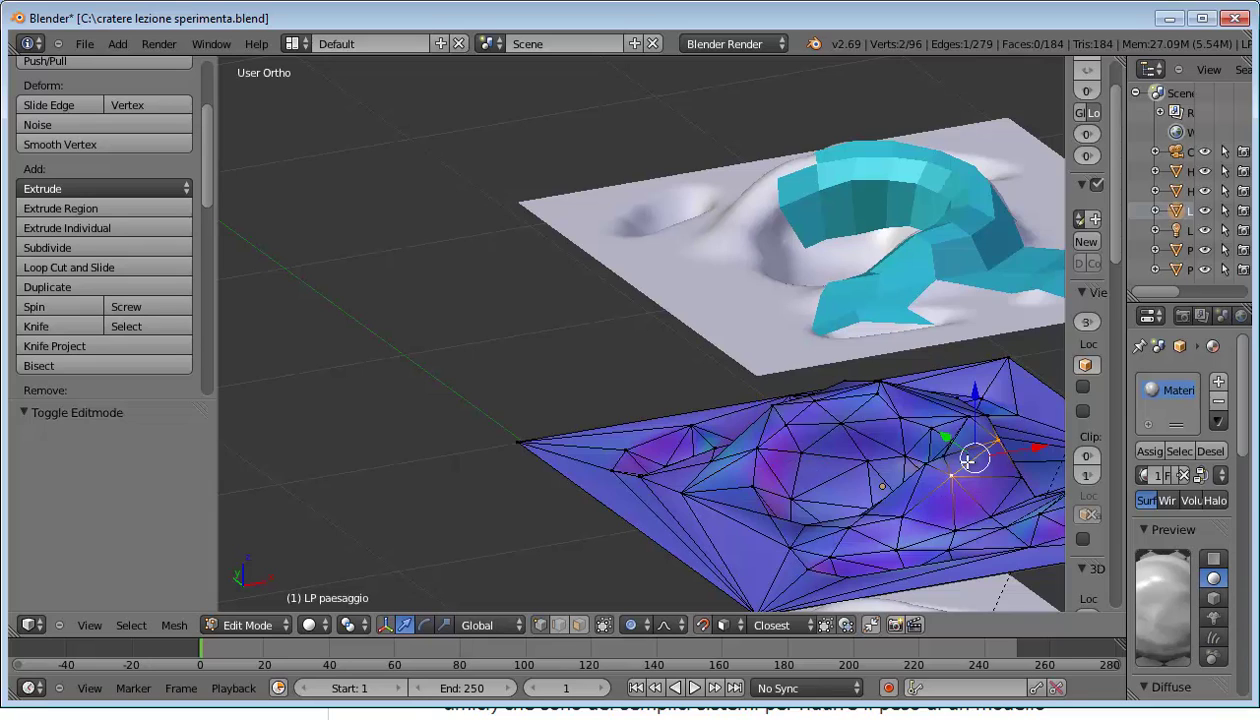
pyautogui.rightClick(930, 497)
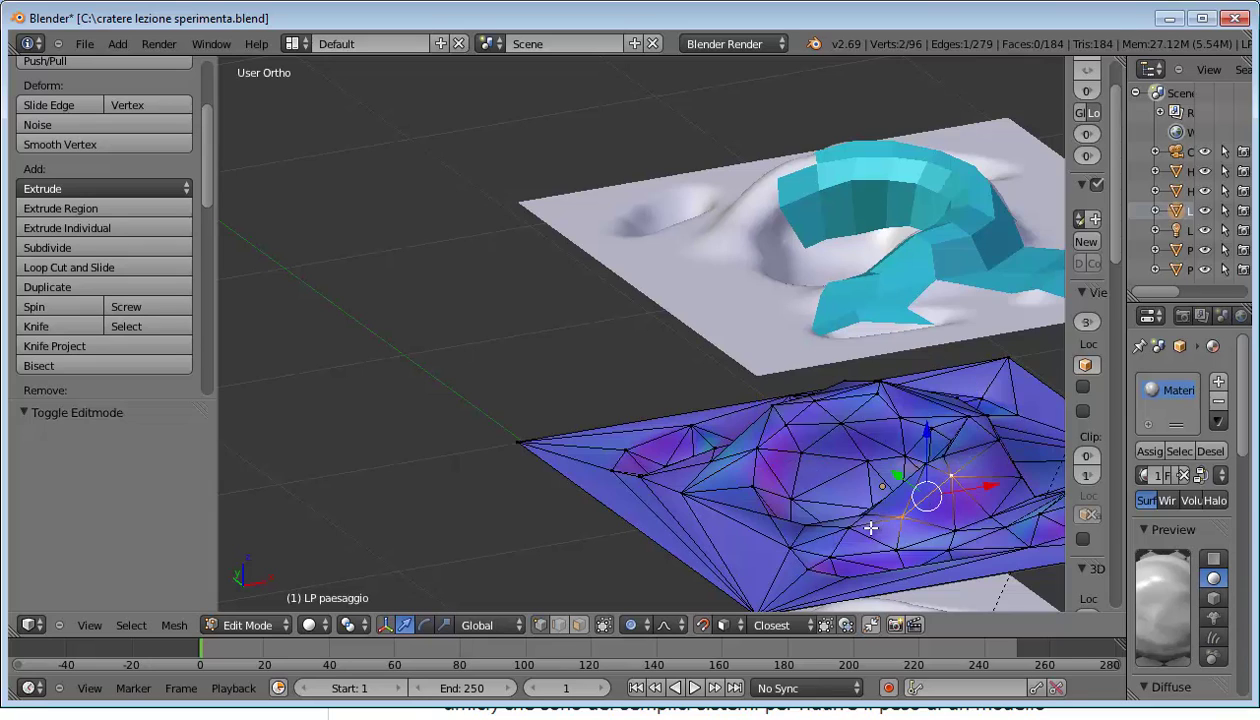
pyautogui.rightClick(733, 489)
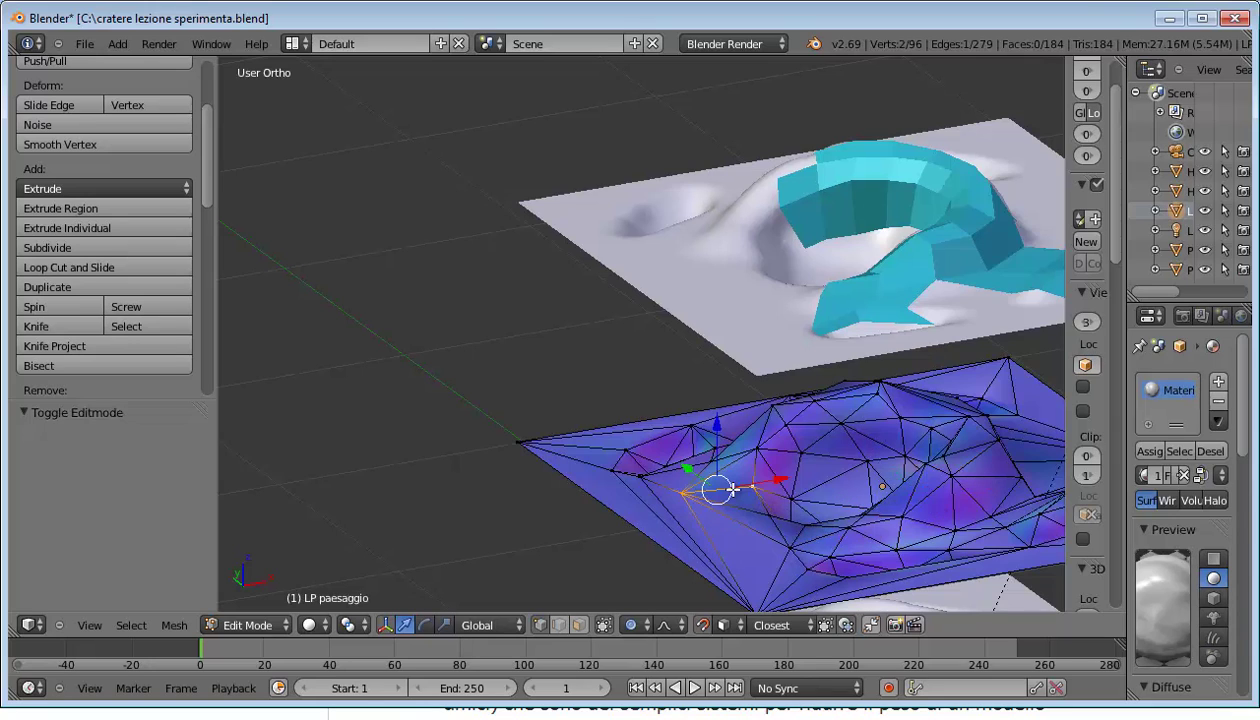
pyautogui.rightClick(780, 452)
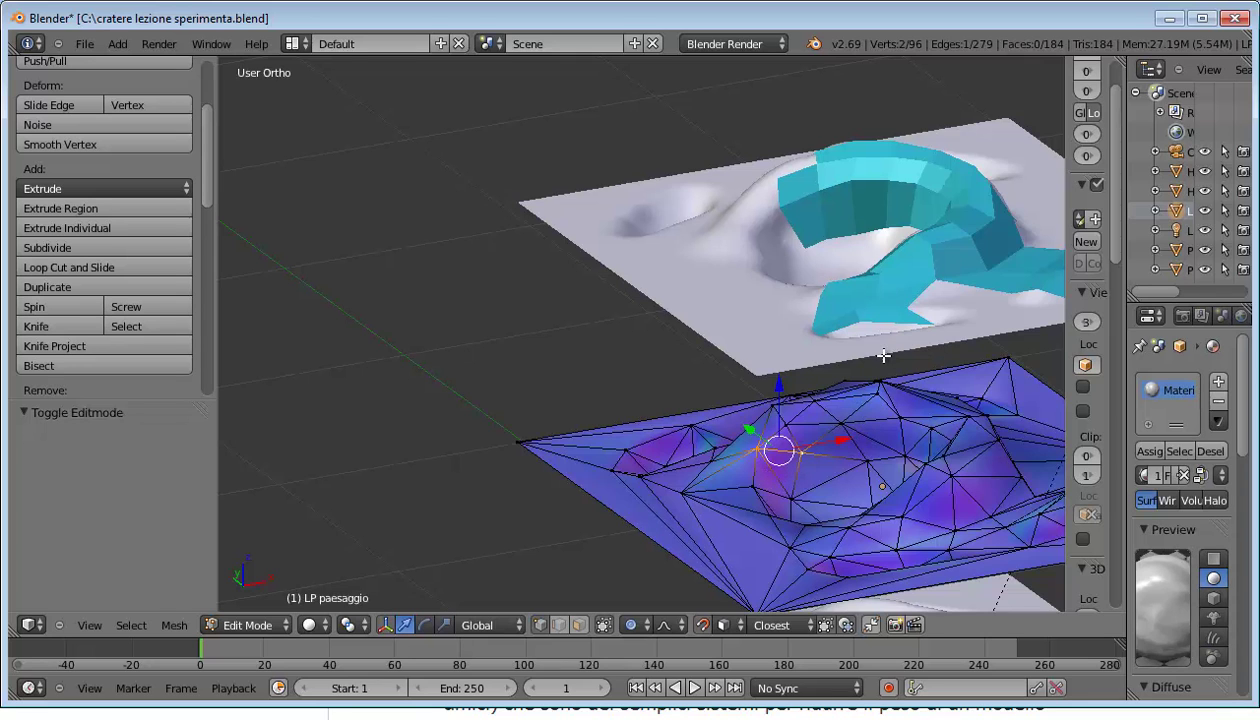
# - Pan and zoom out over the planes, exit Edit Mode, and select the bottom HP paesaggio terrain
pyautogui.keyDown('shift'); pyautogui.moveTo(901, 323); pyautogui.dragTo(771, 269, button='middle'); pyautogui.keyUp('shift')
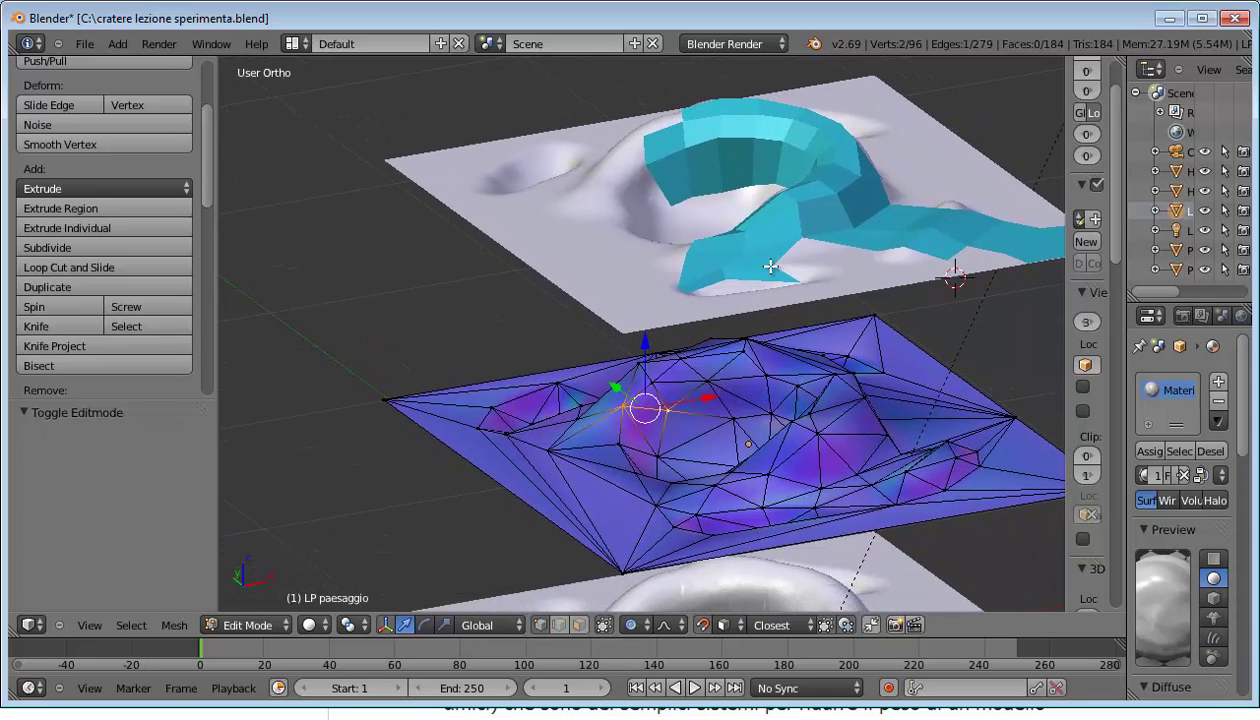
pyautogui.scroll(-1, 771, 269)
pyautogui.scroll(-1, 771, 269)
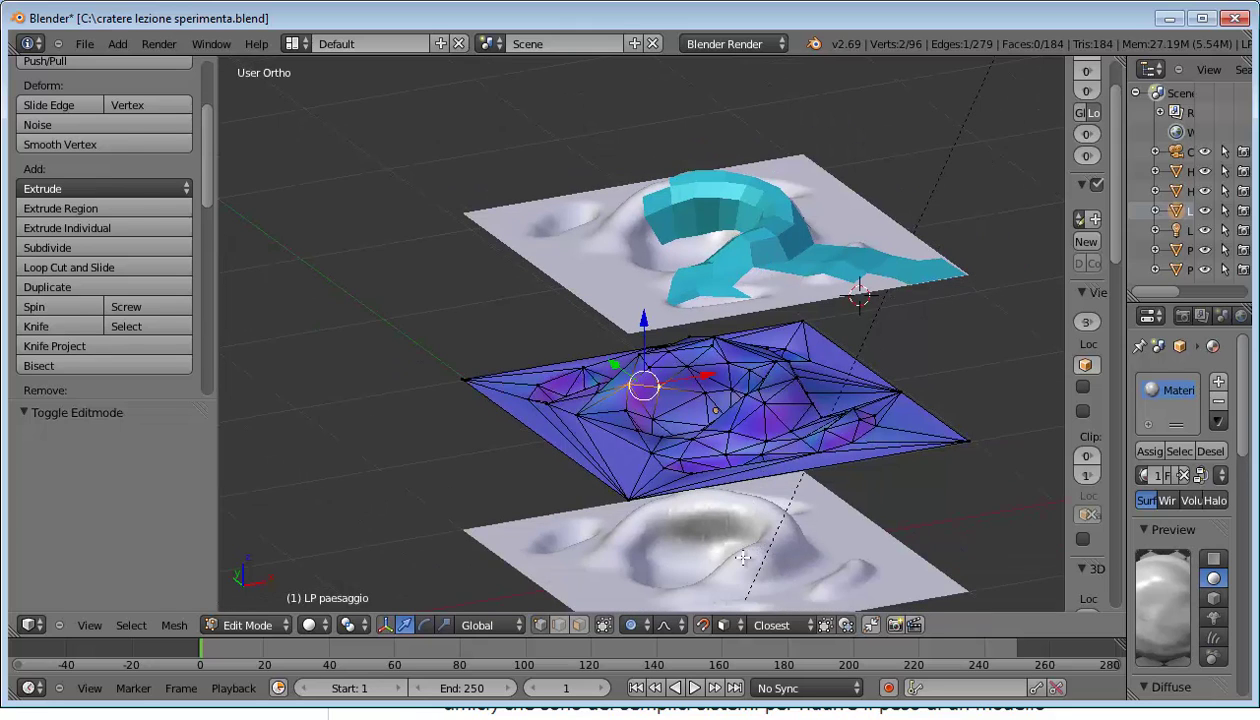
pyautogui.press('Tab')
pyautogui.rightClick(745, 562)
# - Edit HP paesaggio, zoom in close and tilt the view to select crater vertices
pyautogui.press('Tab')
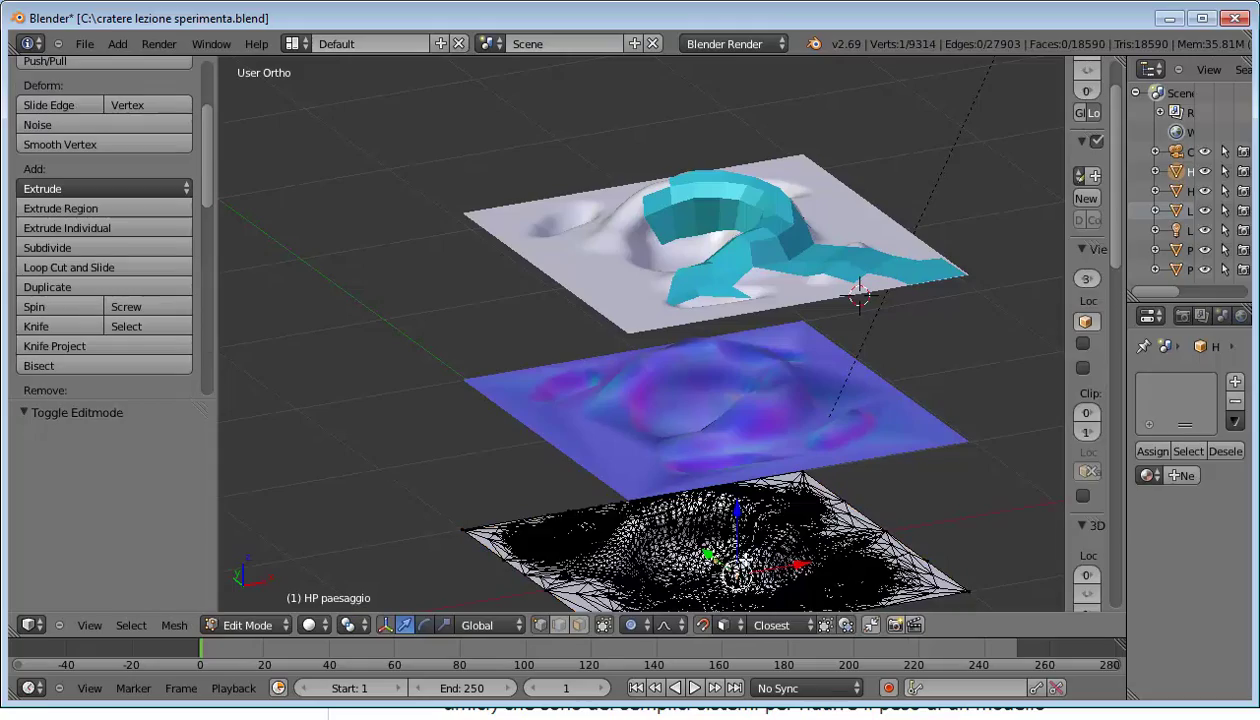
pyautogui.scroll(1, 737, 570)
pyautogui.scroll(1, 737, 584)
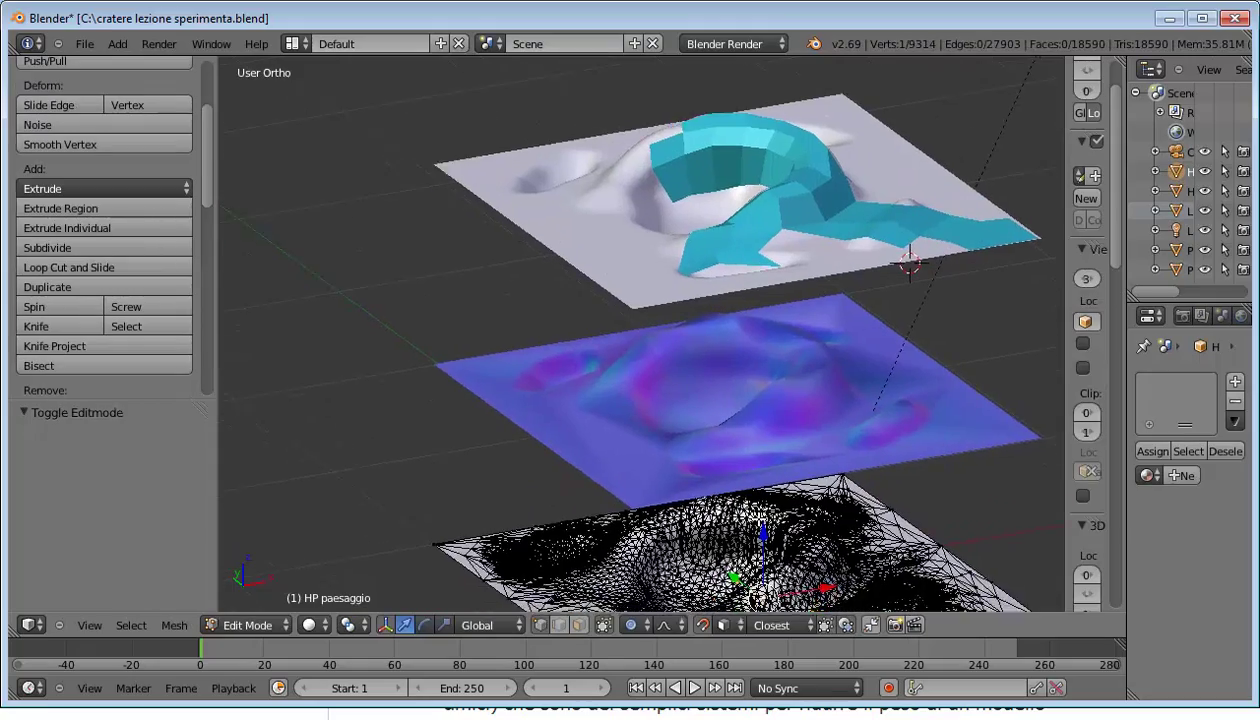
pyautogui.keyDown('shift'); pyautogui.moveTo(737, 584); pyautogui.dragTo(796, 471, button='middle'); pyautogui.keyUp('shift')
pyautogui.scroll(3, 796, 471)
pyautogui.scroll(1, 796, 471)
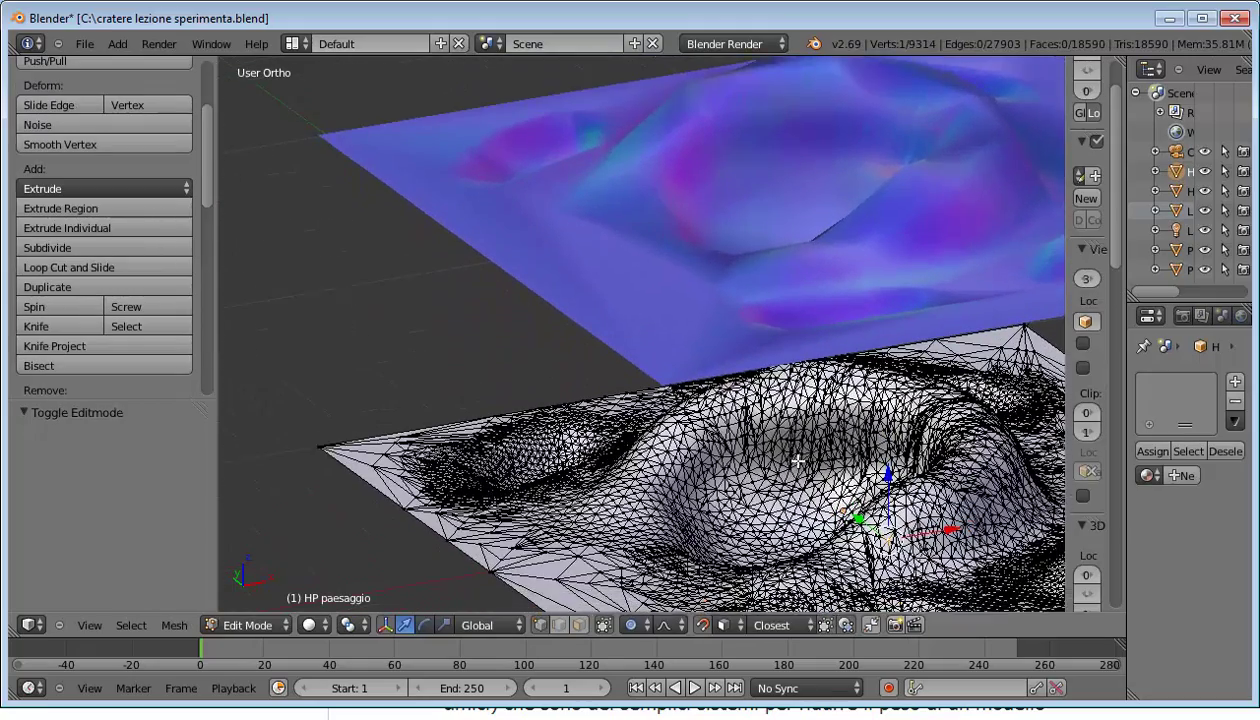
pyautogui.scroll(2, 796, 471)
pyautogui.scroll(1, 673, 480)
pyautogui.scroll(2, 673, 480)
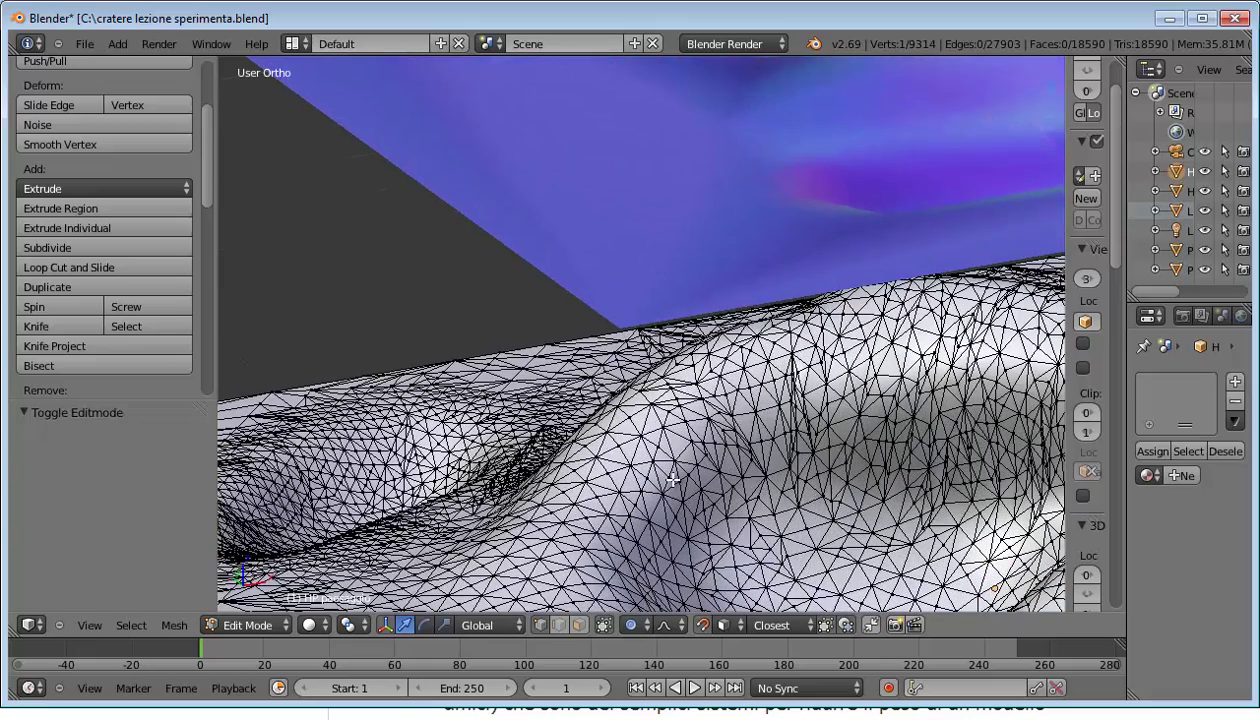
pyautogui.scroll(1, 673, 480)
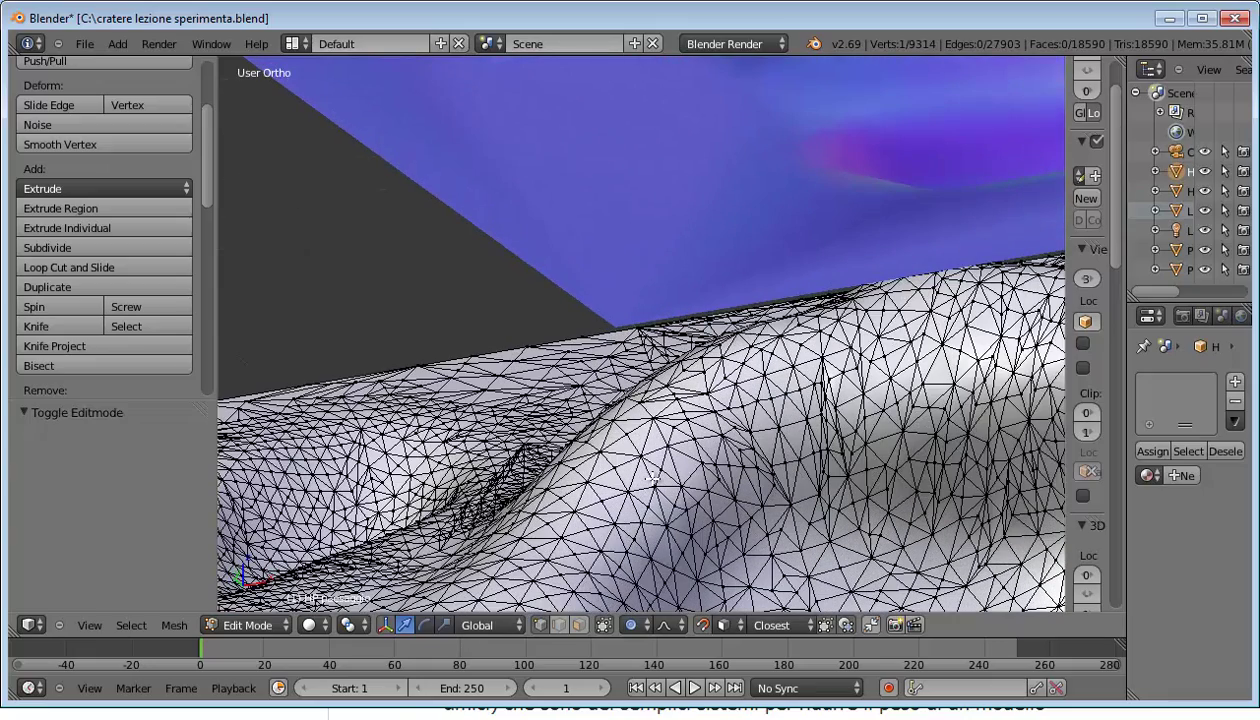
pyautogui.press('KP_8')
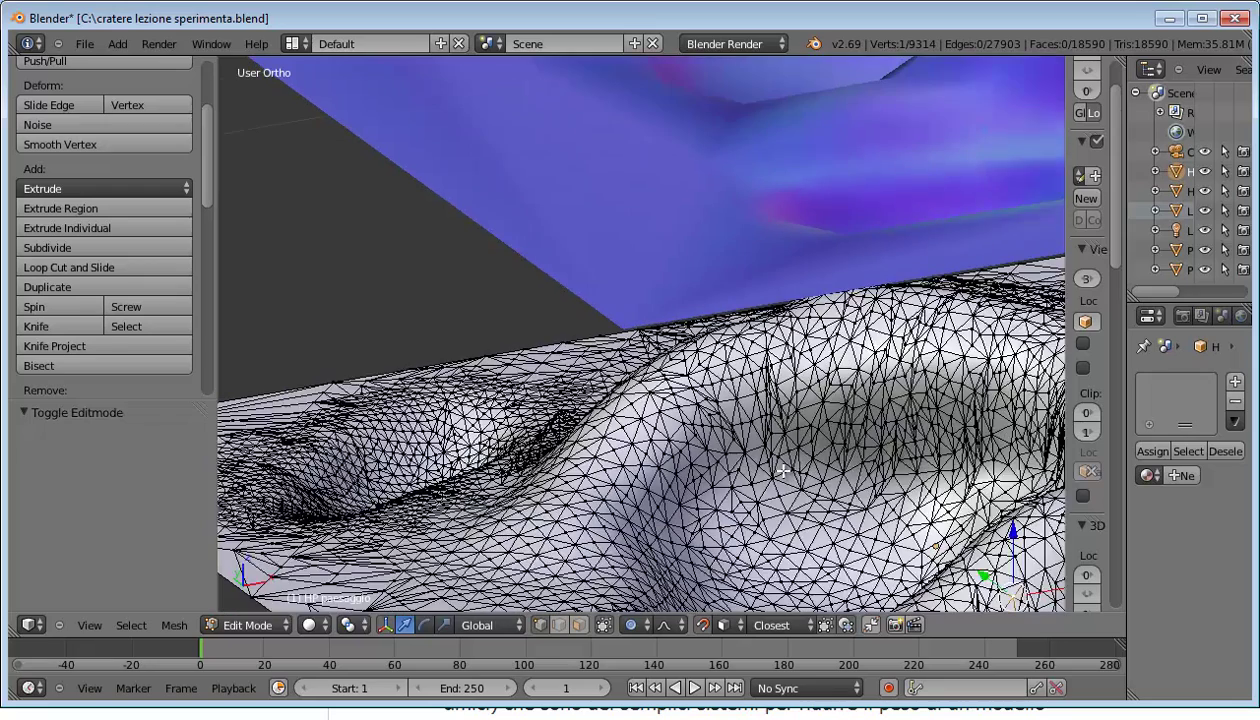
pyautogui.press('KP_8')
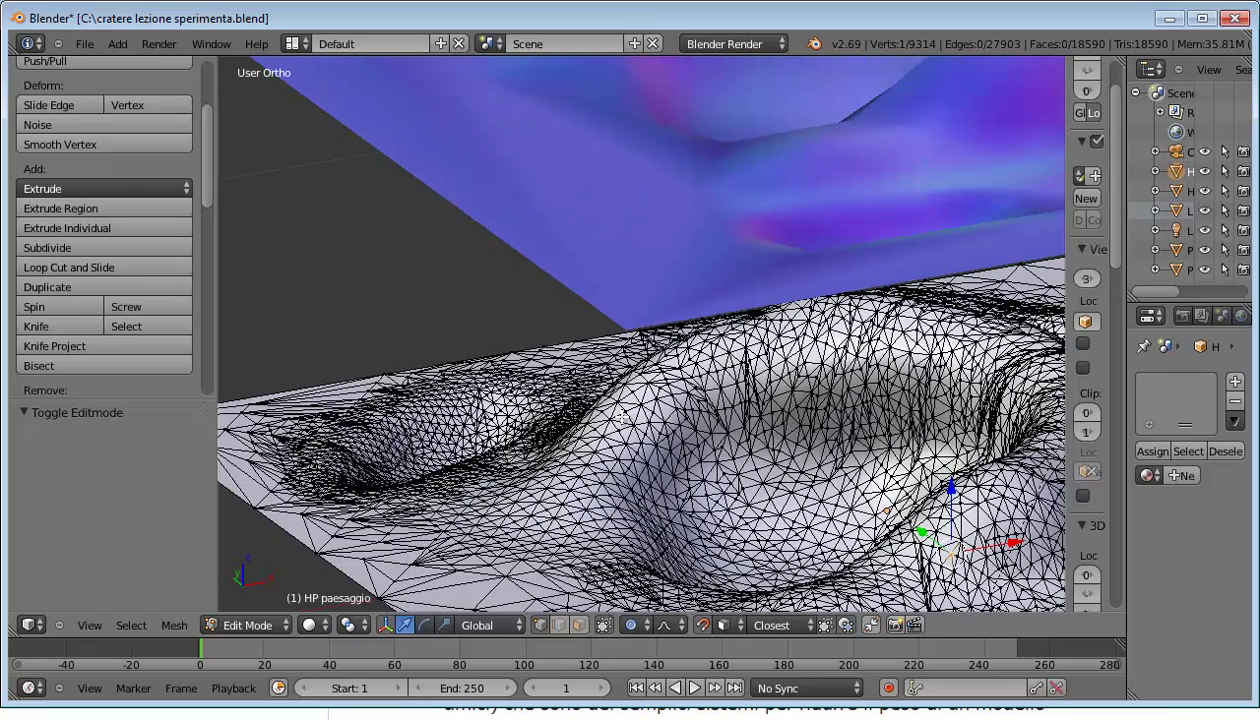
pyautogui.keyDown('shift'); pyautogui.rightClick(605, 425); pyautogui.keyUp('shift')
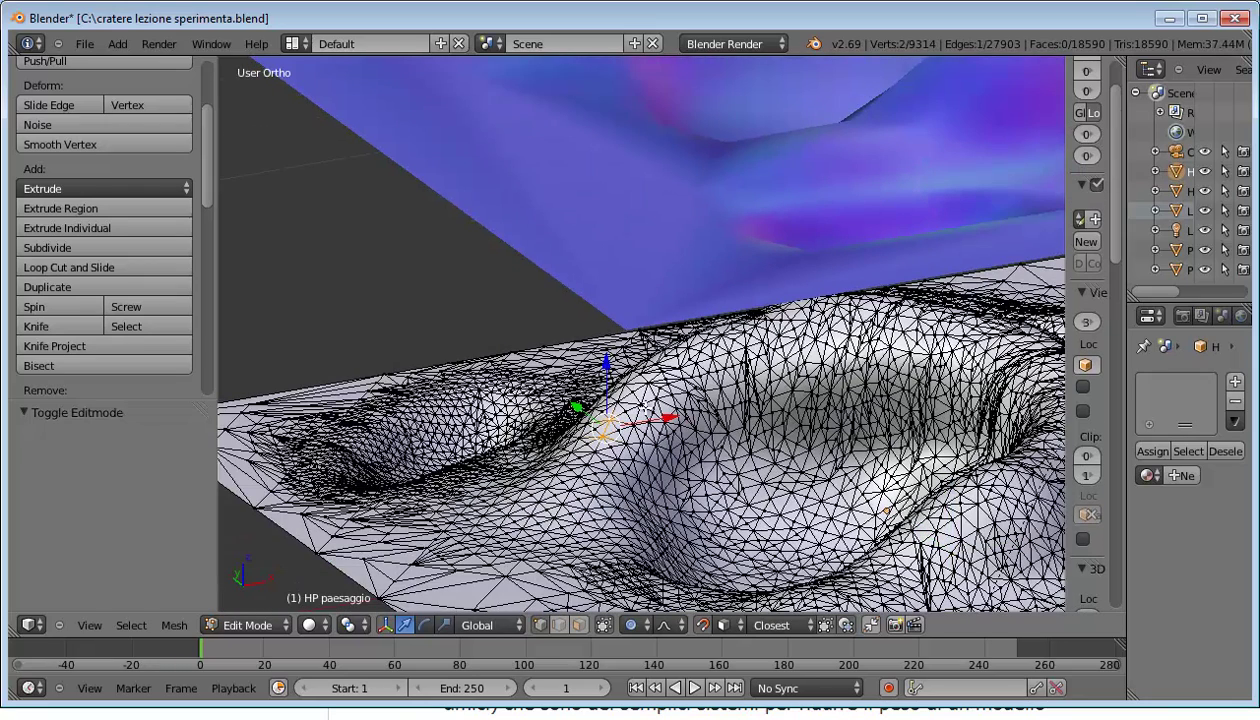
# - Orbit, zoom out and pan to recentre the stacked planes
pyautogui.moveTo(645, 400); pyautogui.dragTo(950, 310)
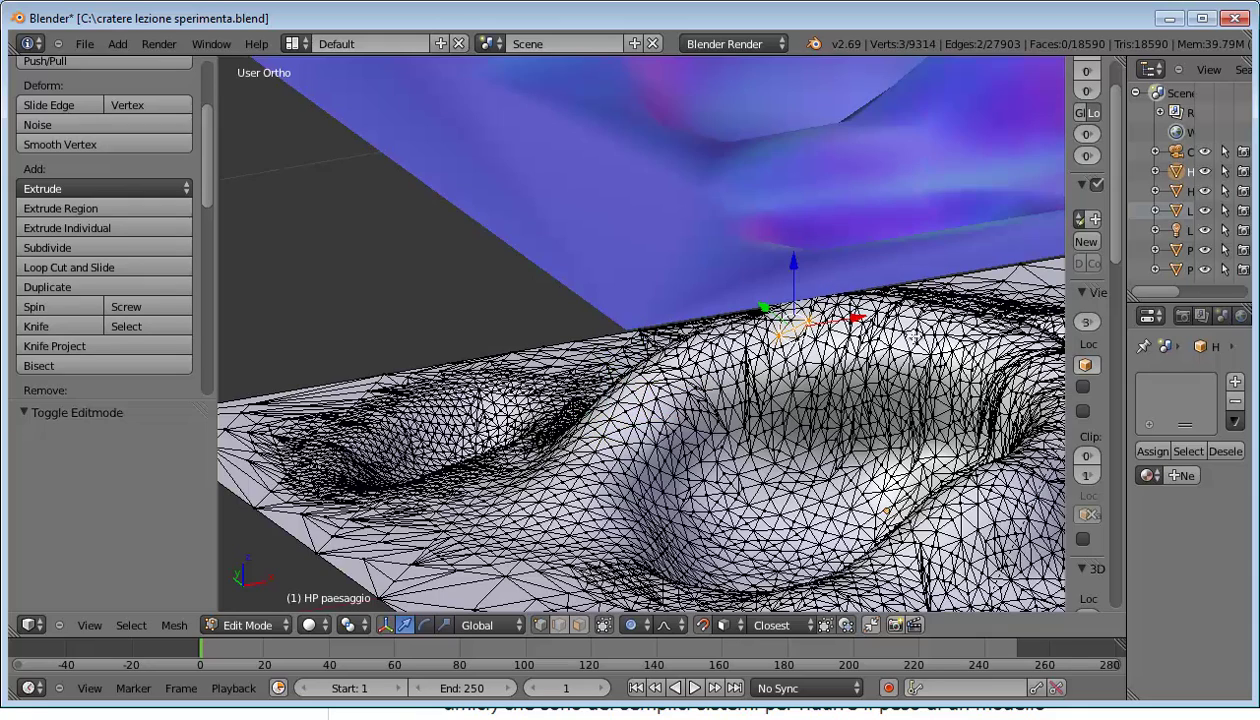
pyautogui.moveTo(1008, 362); pyautogui.dragTo(973, 468)
pyautogui.scroll(-2, 776, 494)
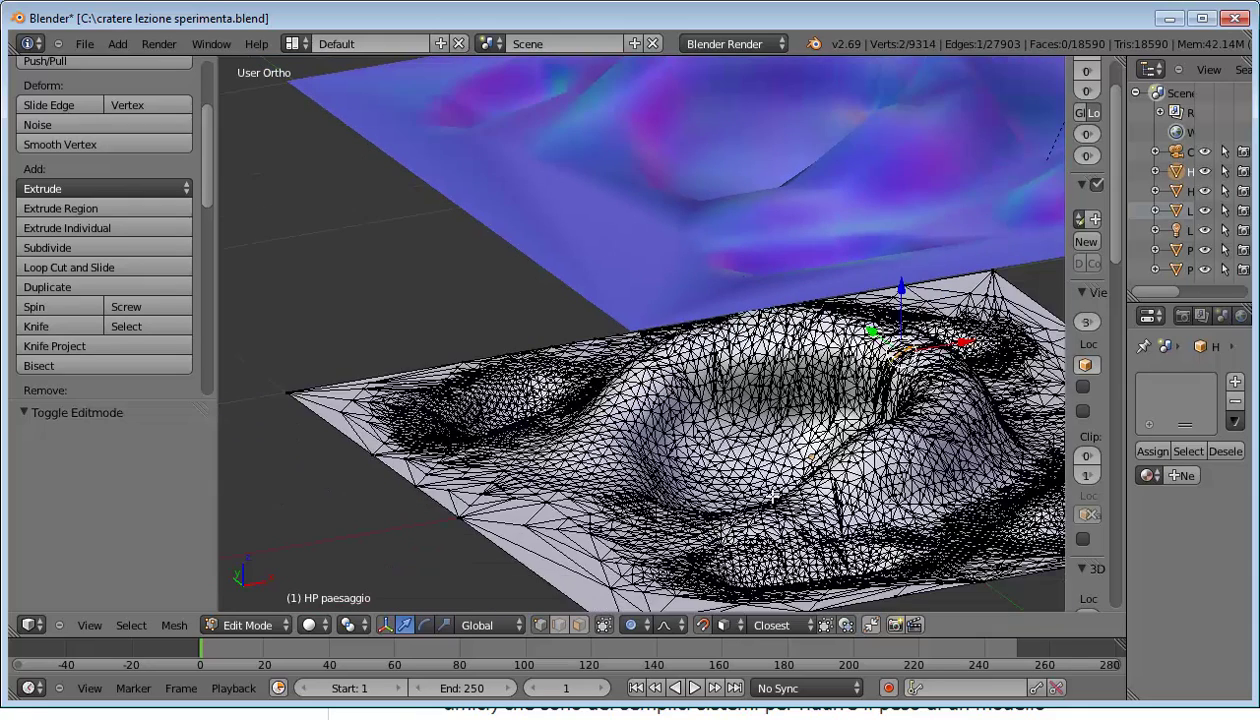
pyautogui.scroll(-1, 776, 494)
pyautogui.scroll(-1, 786, 405)
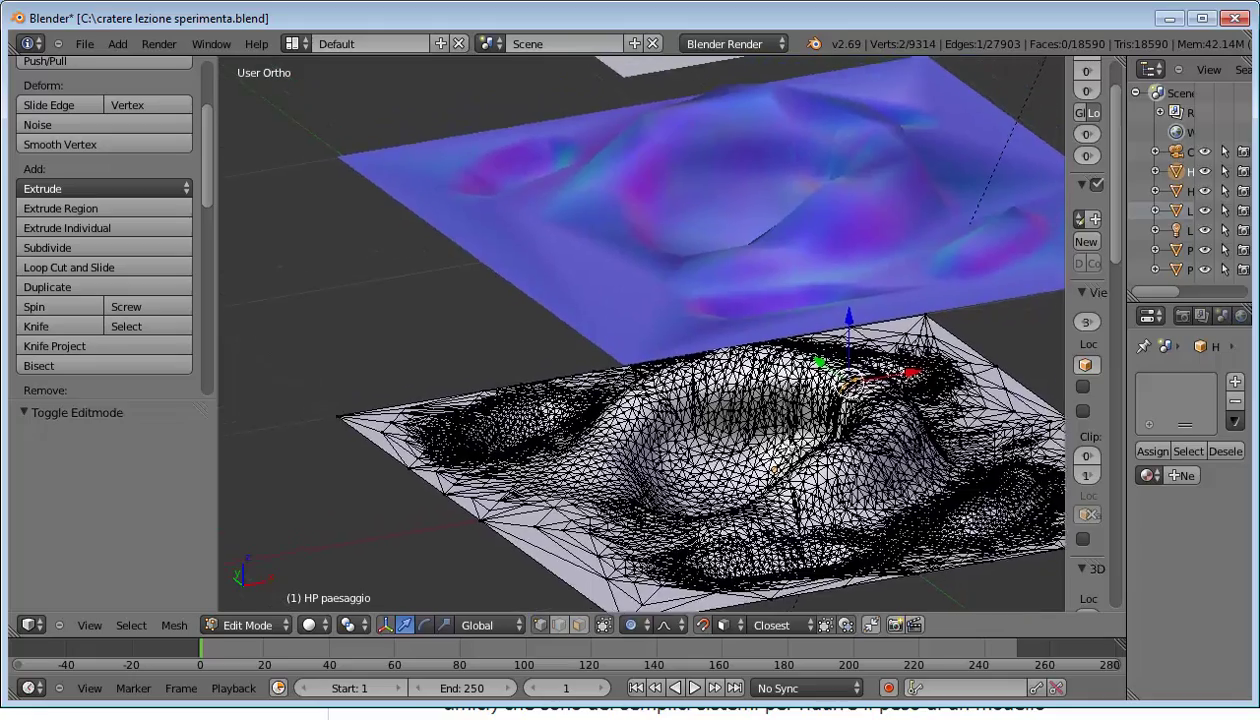
pyautogui.scroll(-2, 786, 405)
pyautogui.scroll(-1, 740, 460)
pyautogui.scroll(-1, 748, 450)
pyautogui.moveTo(740, 362)
pyautogui.mouseDown(button='middle')
pyautogui.moveTo(737, 338)
pyautogui.moveTo(763, 388)
pyautogui.mouseUp(button='middle')
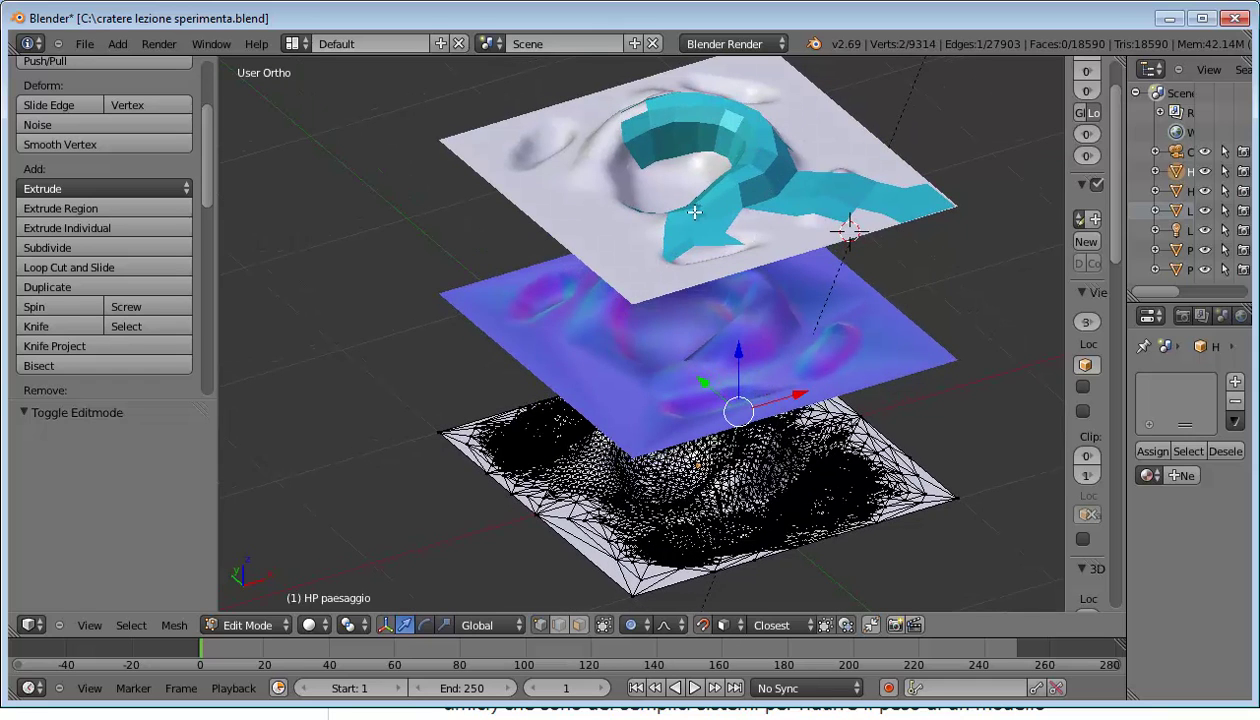
pyautogui.keyDown('shift'); pyautogui.moveTo(696, 211); pyautogui.dragTo(716, 277, button='middle'); pyautogui.keyUp('shift')
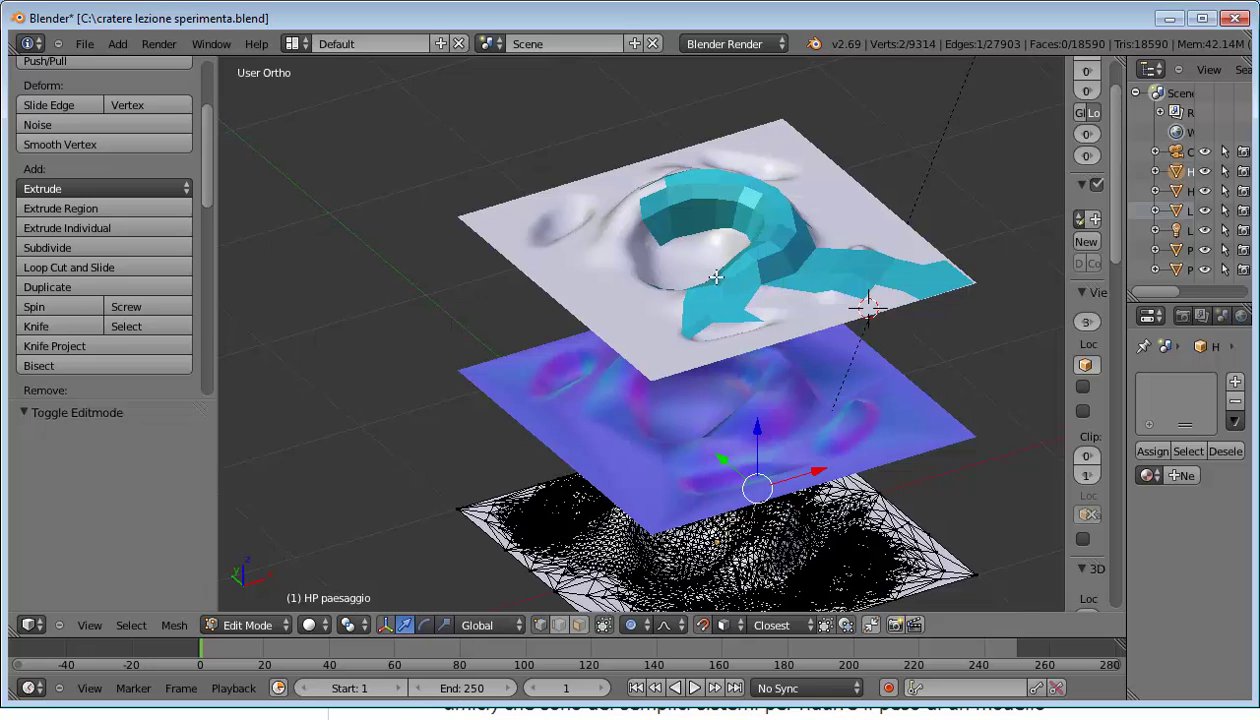
pyautogui.scroll(1, 709, 287)
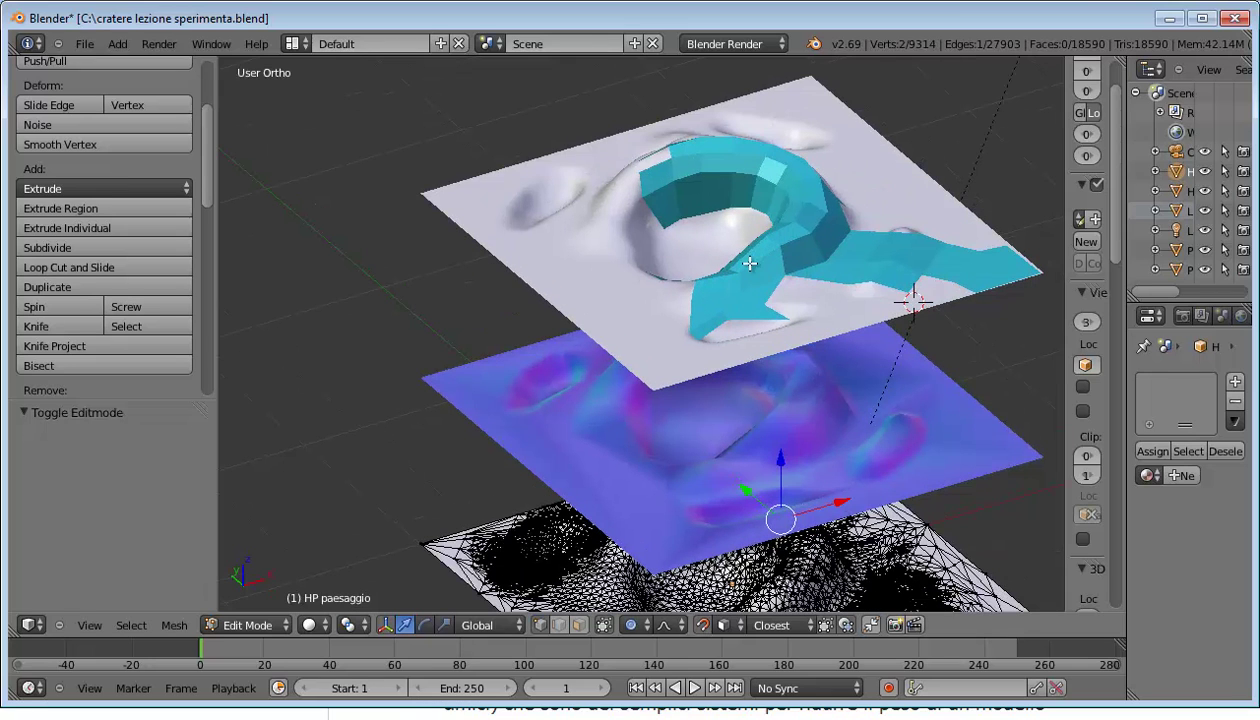
# - Exit the terrain and open the upper plane HP paesaggio.001 for mesh editing
pyautogui.press('Tab')
pyautogui.rightClick(638, 276)
pyautogui.press('Tab')
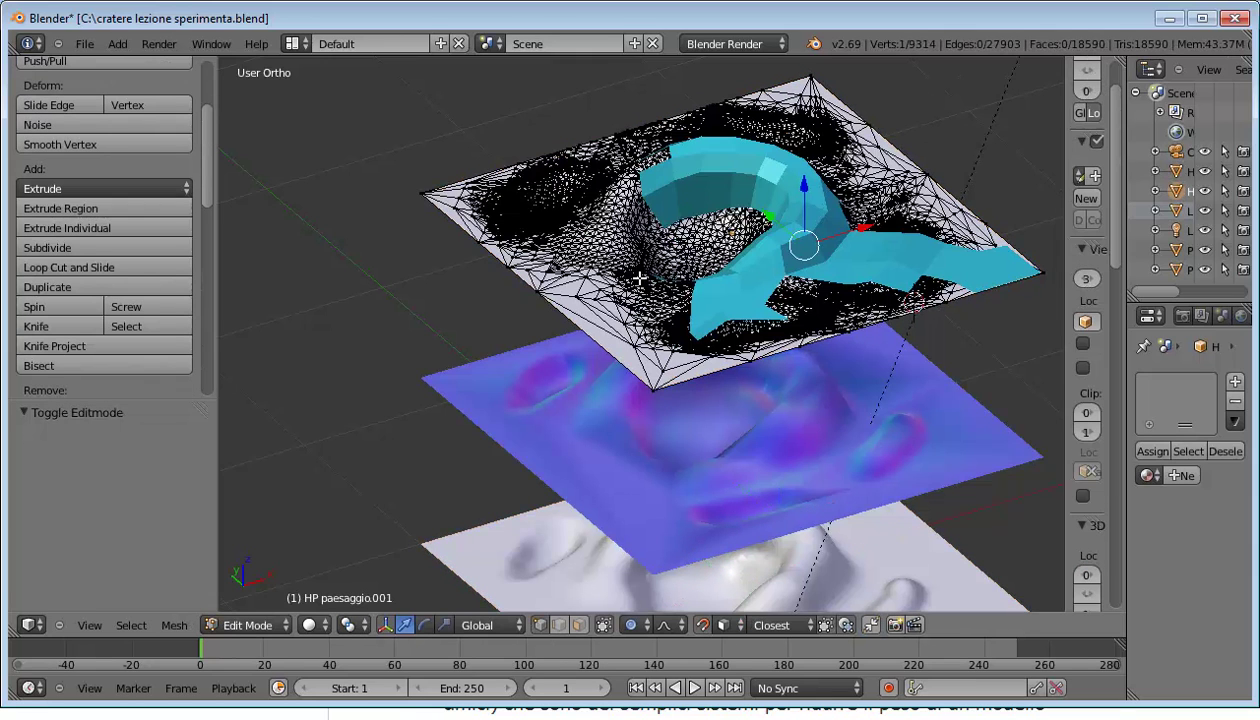
# - Edit Plane.001, place the 3D cursor on the bottom plane, then return to Object Mode
pyautogui.rightClick(759, 264)
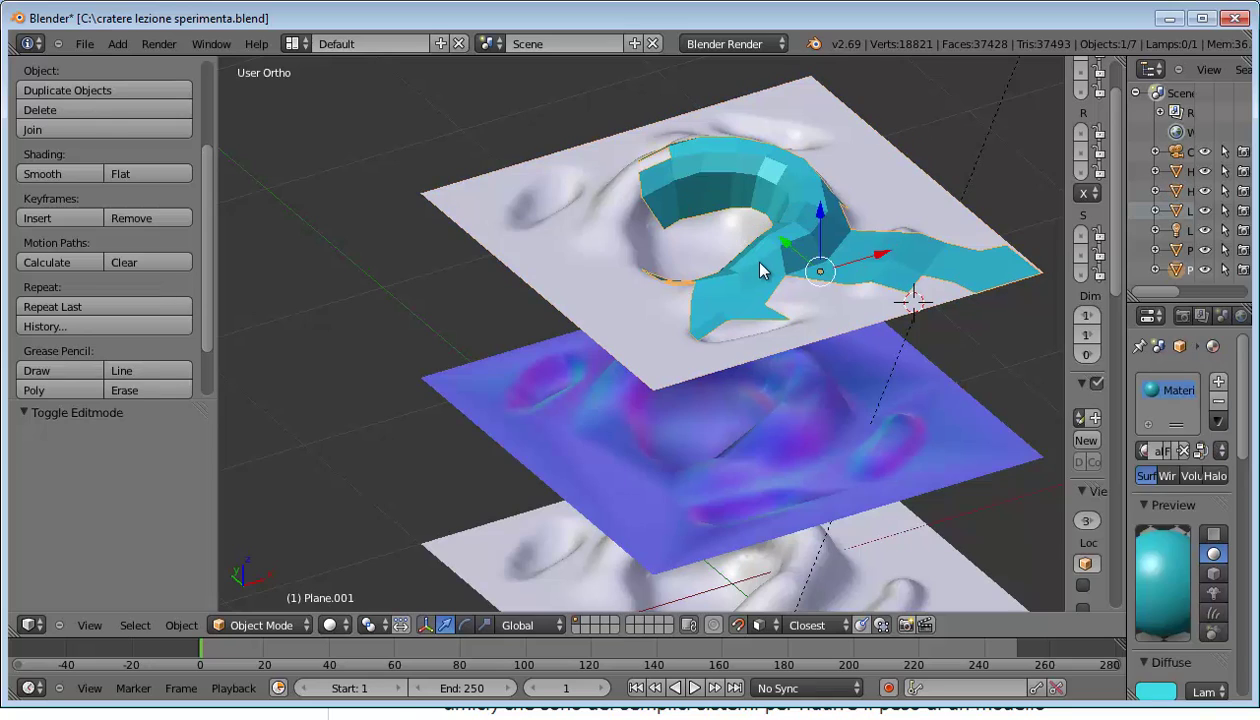
pyautogui.press('Tab')
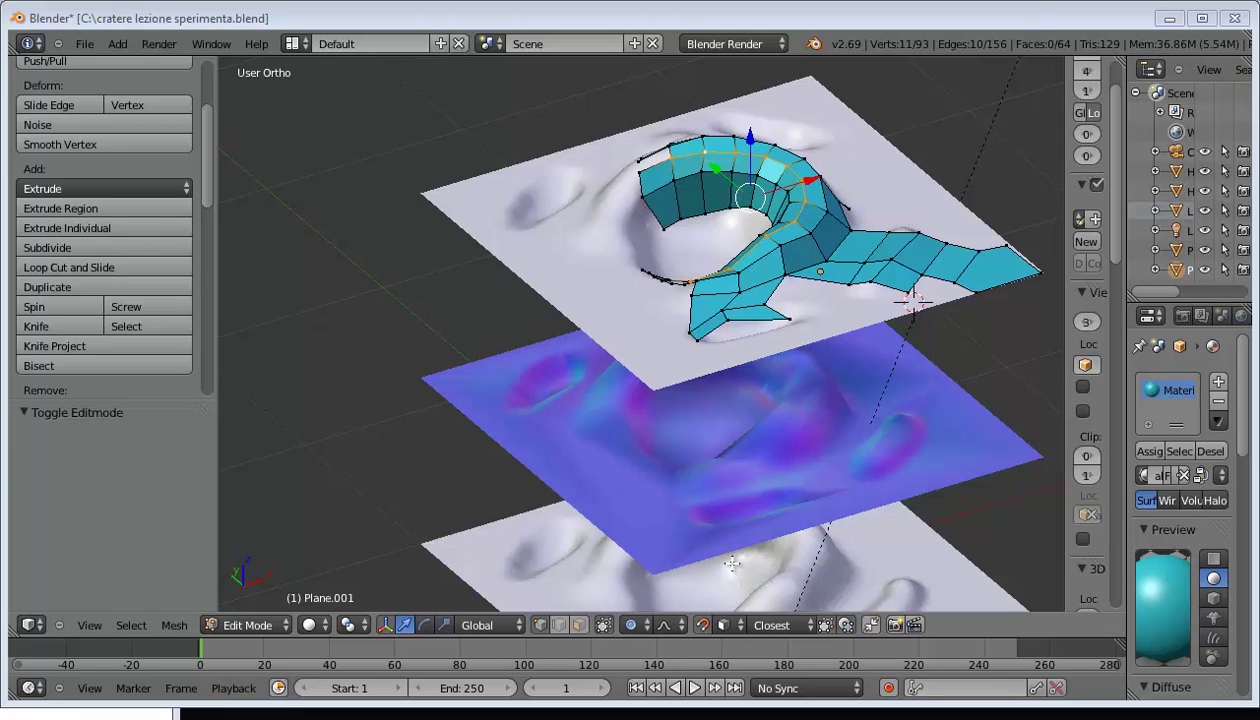
pyautogui.click(736, 565)
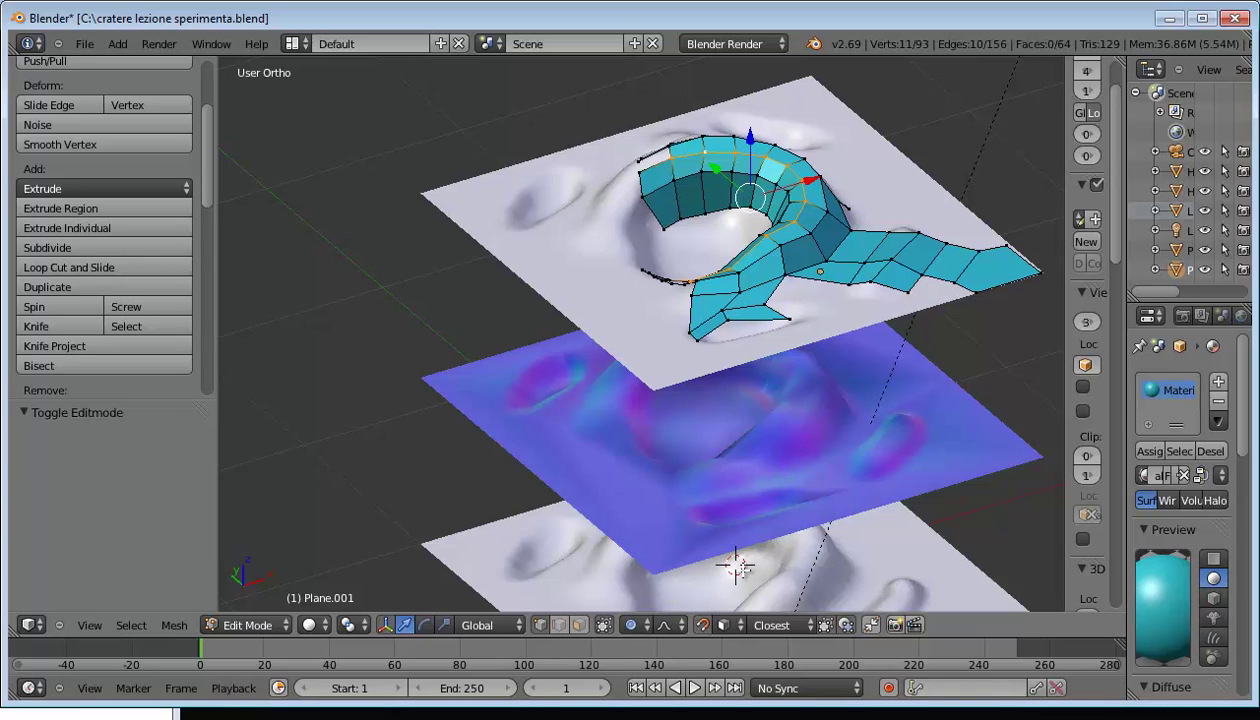
pyautogui.press('Tab')
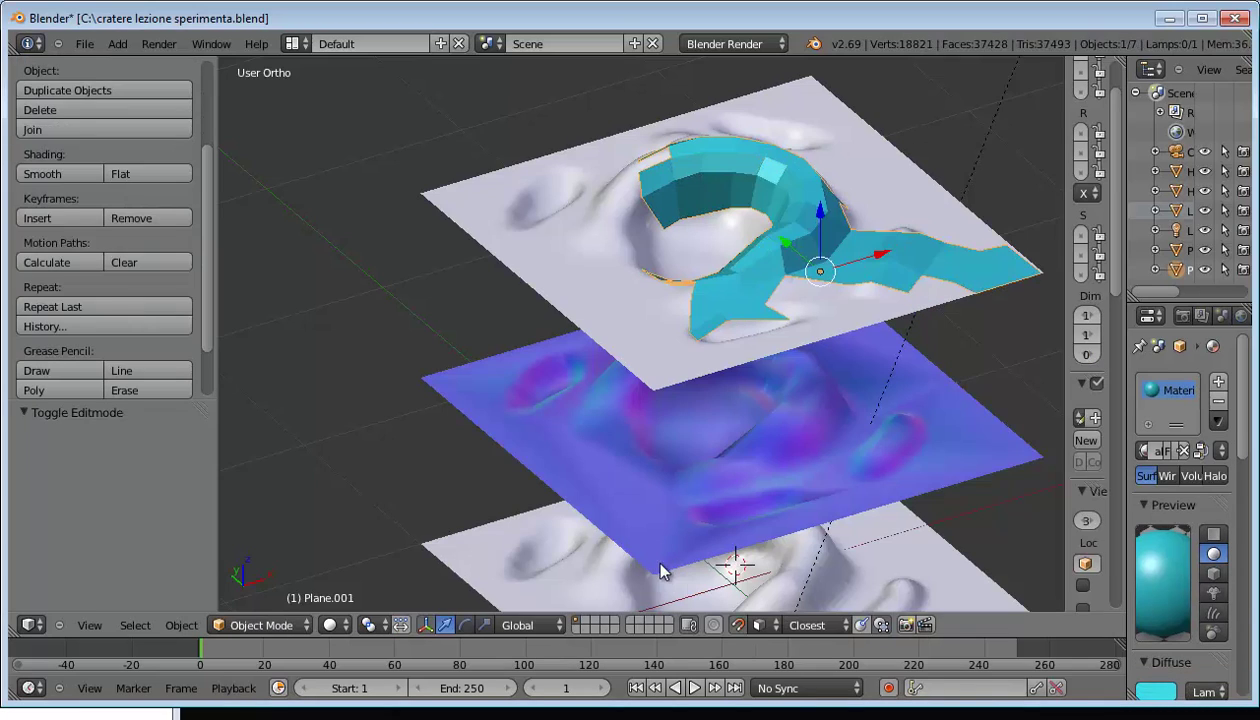
# - Move the bottom HP paesaggio plane to layer 2 and show only layer 2
pyautogui.rightClick(757, 552)
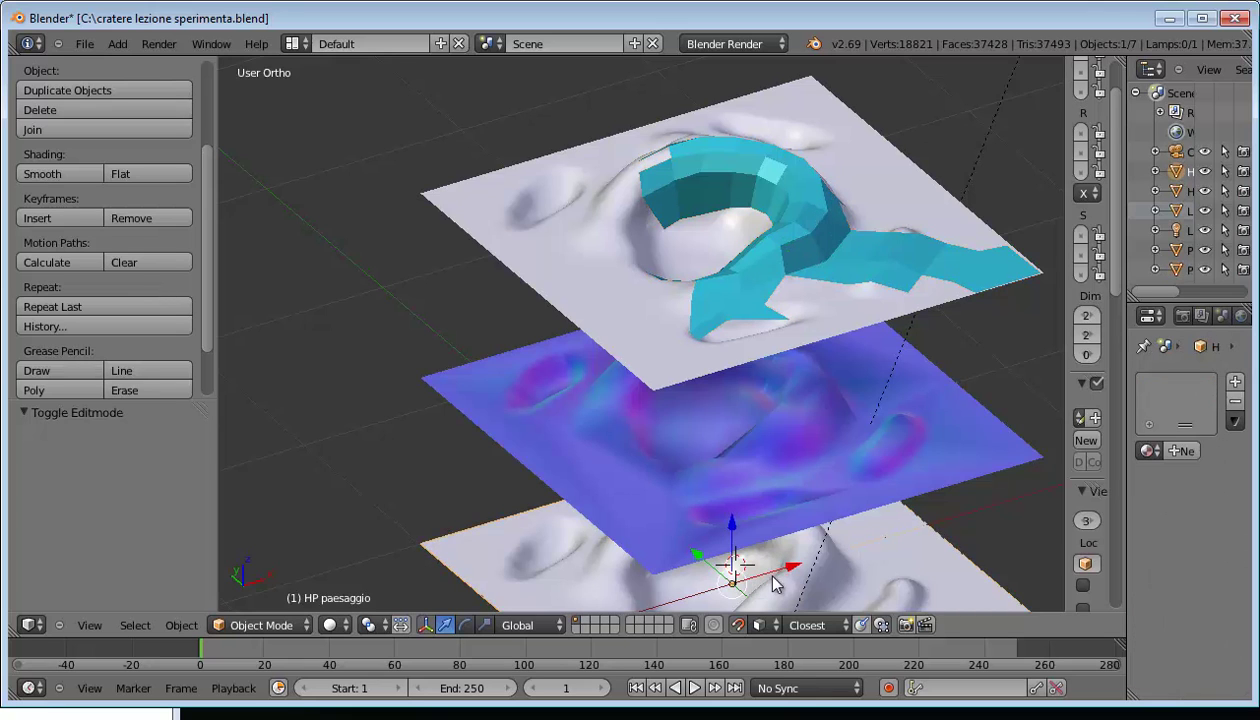
pyautogui.scroll(-1, 760, 580)
pyautogui.scroll(-1, 755, 579)
pyautogui.keyDown('shift'); pyautogui.moveTo(705, 545); pyautogui.dragTo(715, 478, button='middle'); pyautogui.keyUp('shift')
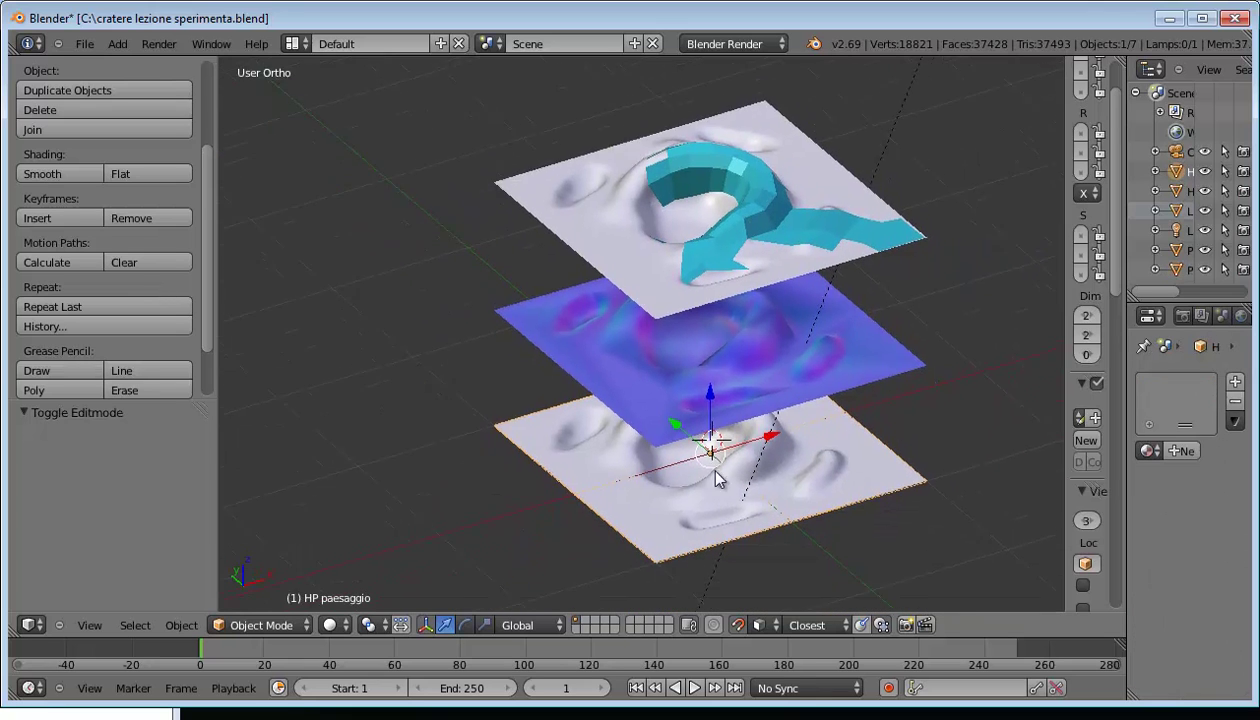
pyautogui.scroll(1, 705, 445)
pyautogui.scroll(2, 700, 437)
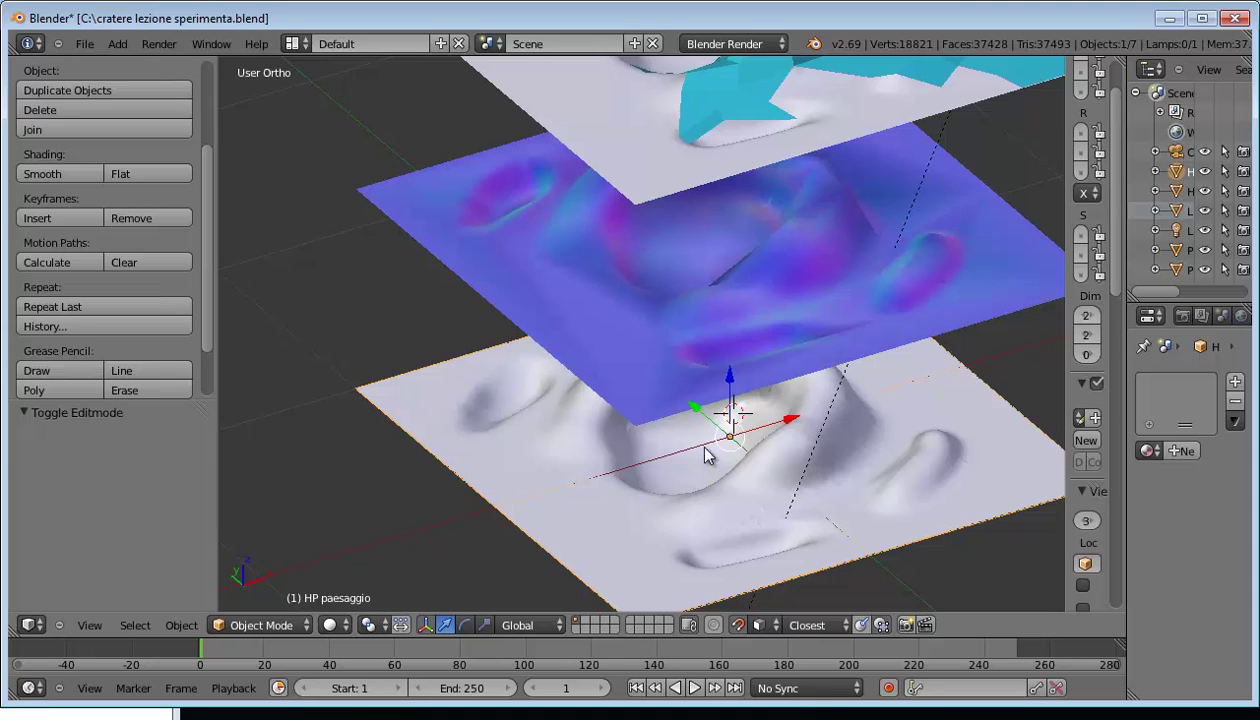
pyautogui.rightClick(745, 313)
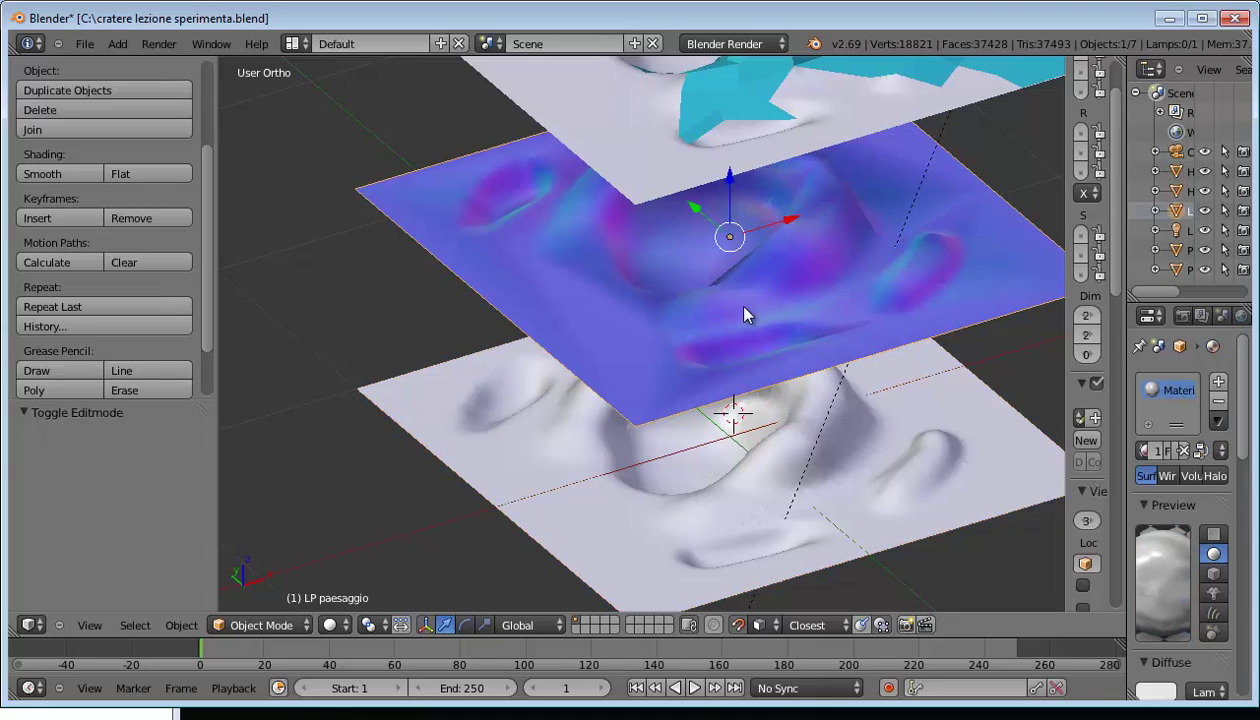
pyautogui.rightClick(741, 492)
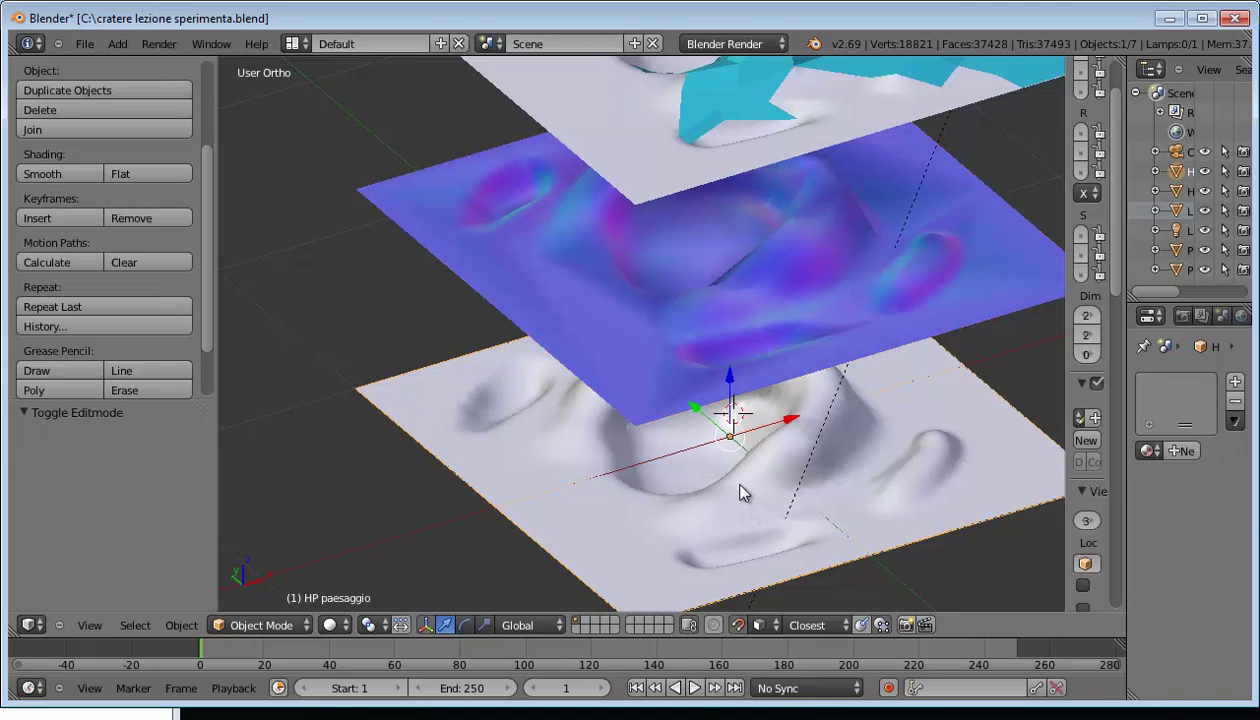
pyautogui.press('m')
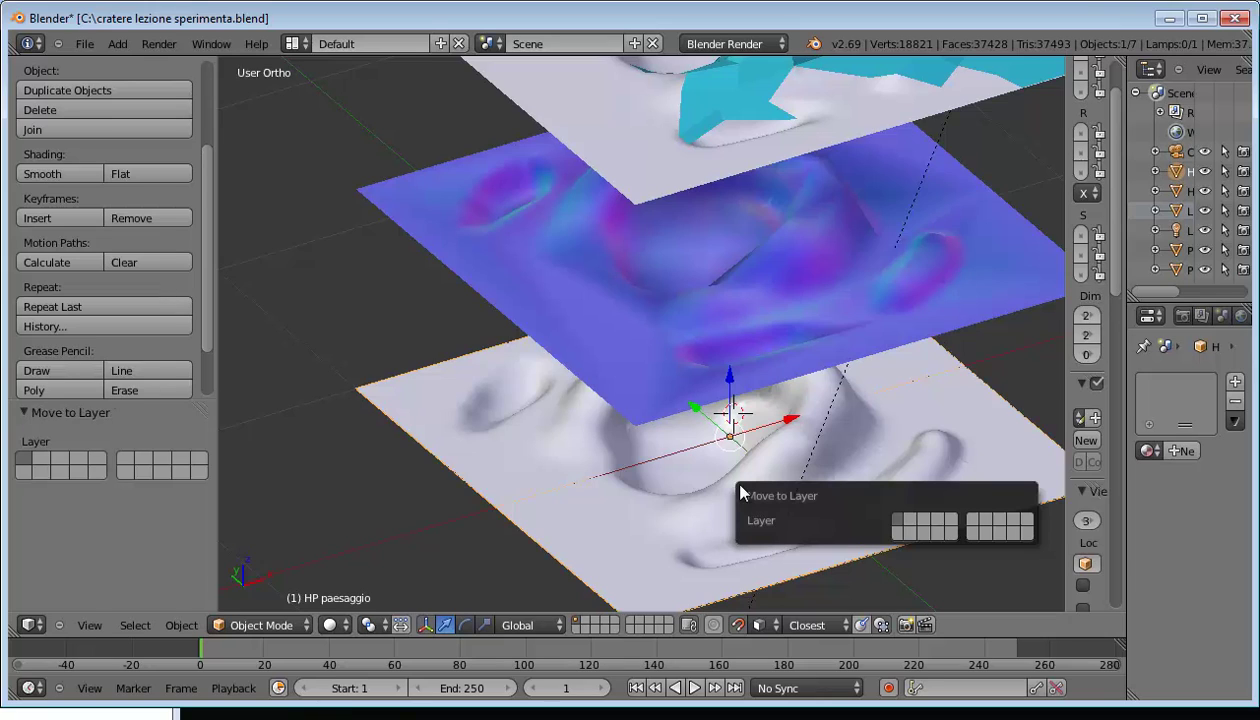
pyautogui.click(907, 521)
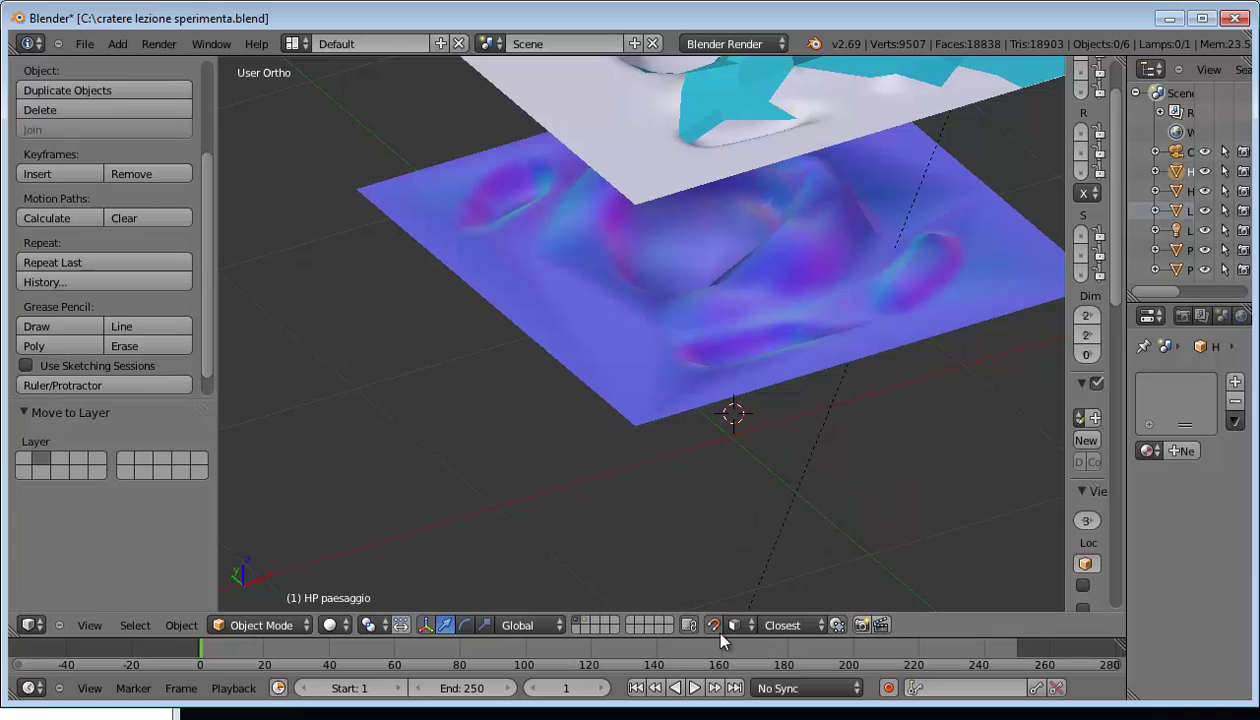
pyautogui.click(586, 621)
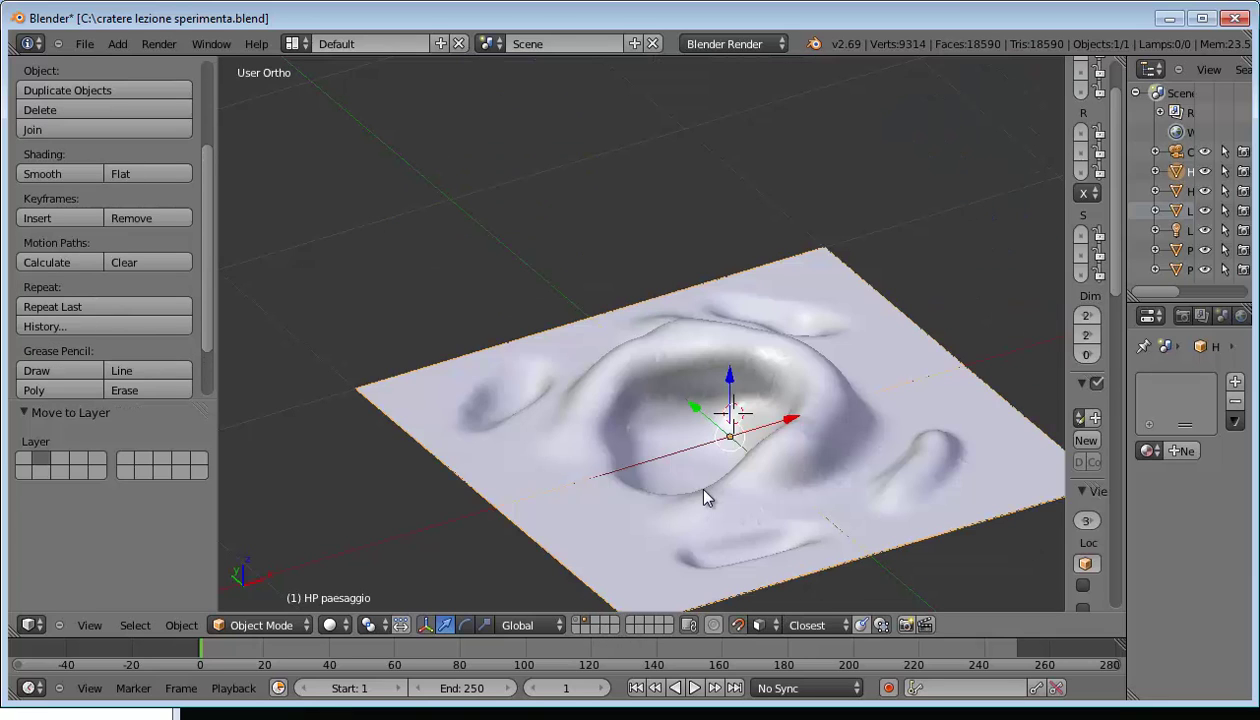
# - Widen the side panel, maximize the 3D view, and scroll to the Grease Pencil section
pyautogui.scroll(2, 725, 518)
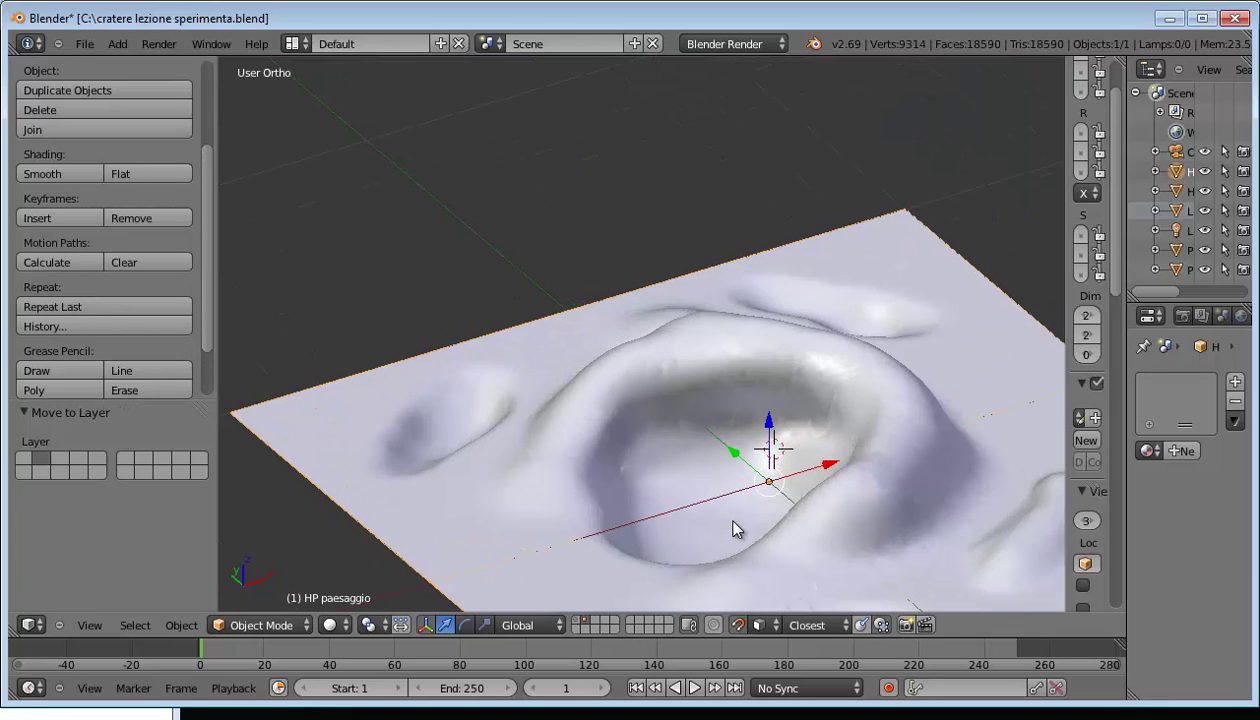
pyautogui.scroll(-1, 725, 518)
pyautogui.scroll(-1, 725, 518)
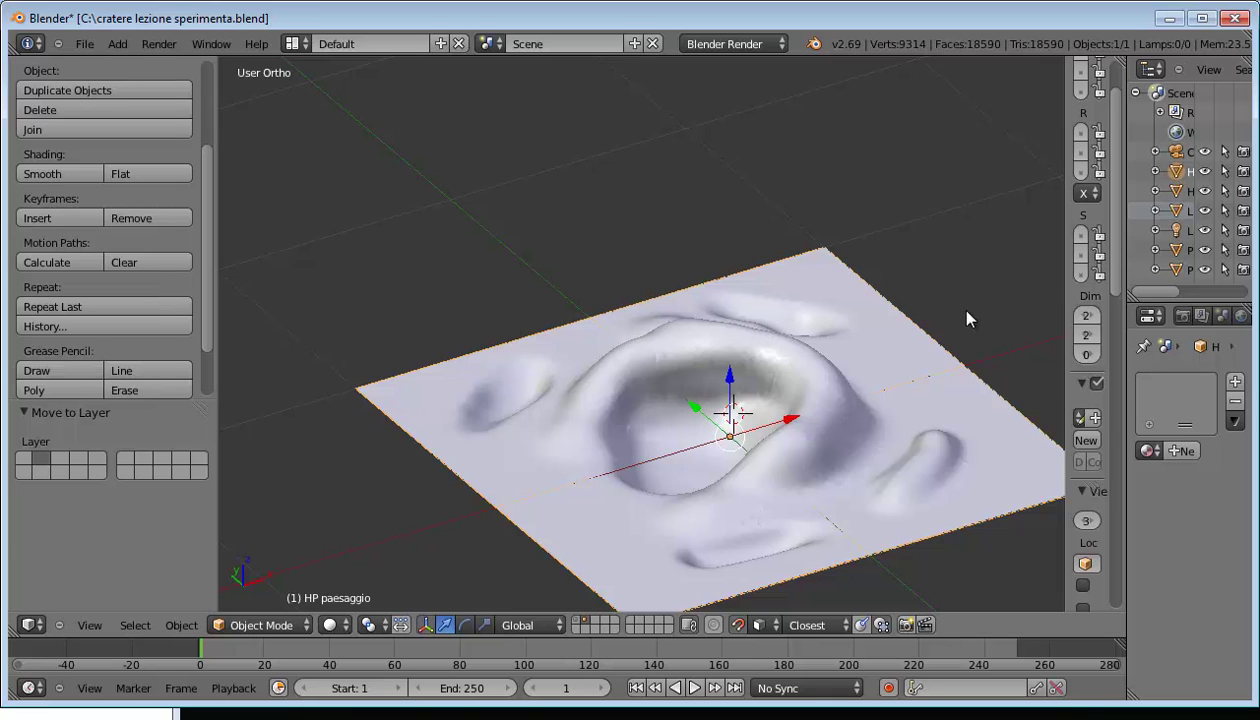
pyautogui.moveTo(1063, 284); pyautogui.dragTo(973, 281)
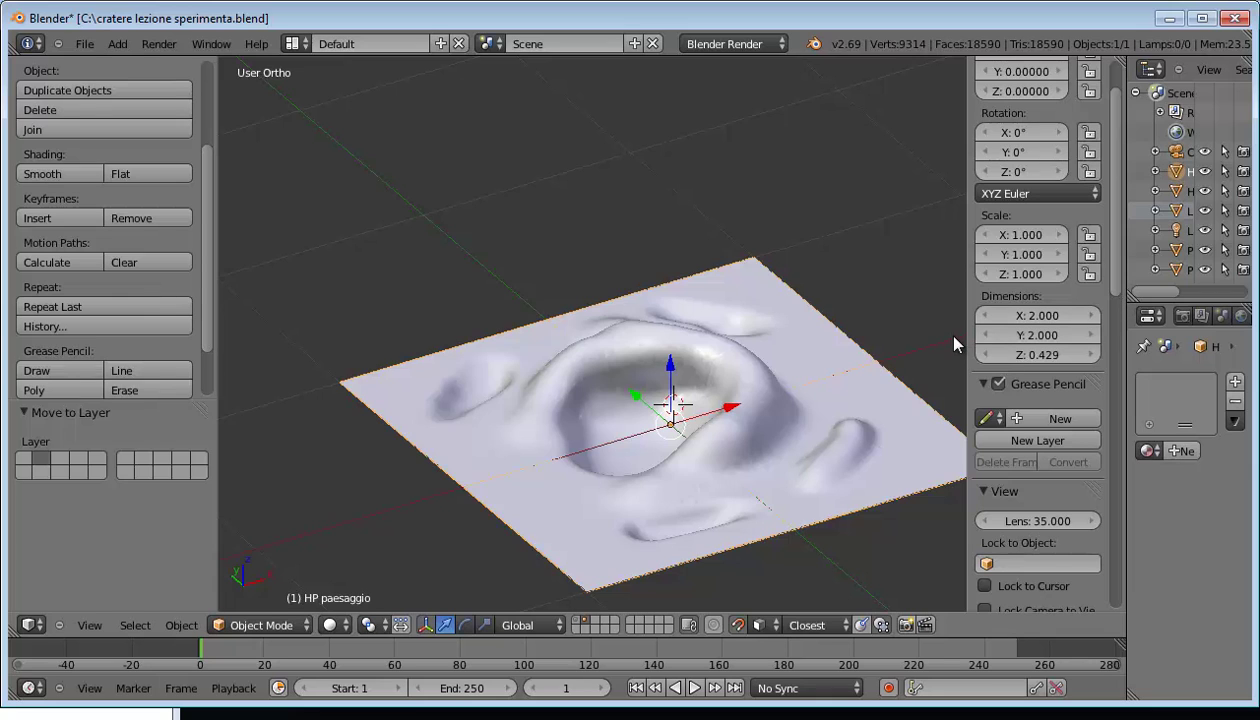
pyautogui.hotkey('ctrl', 'Up')
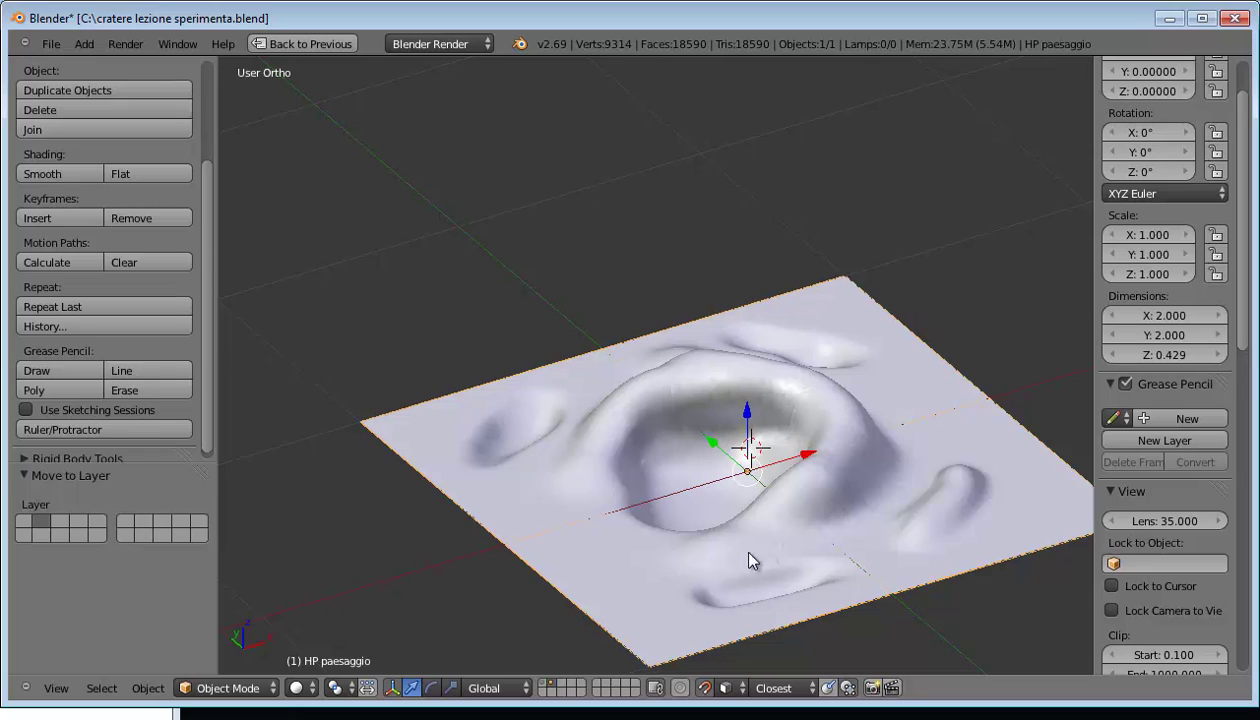
pyautogui.scroll(3, 1228, 256)
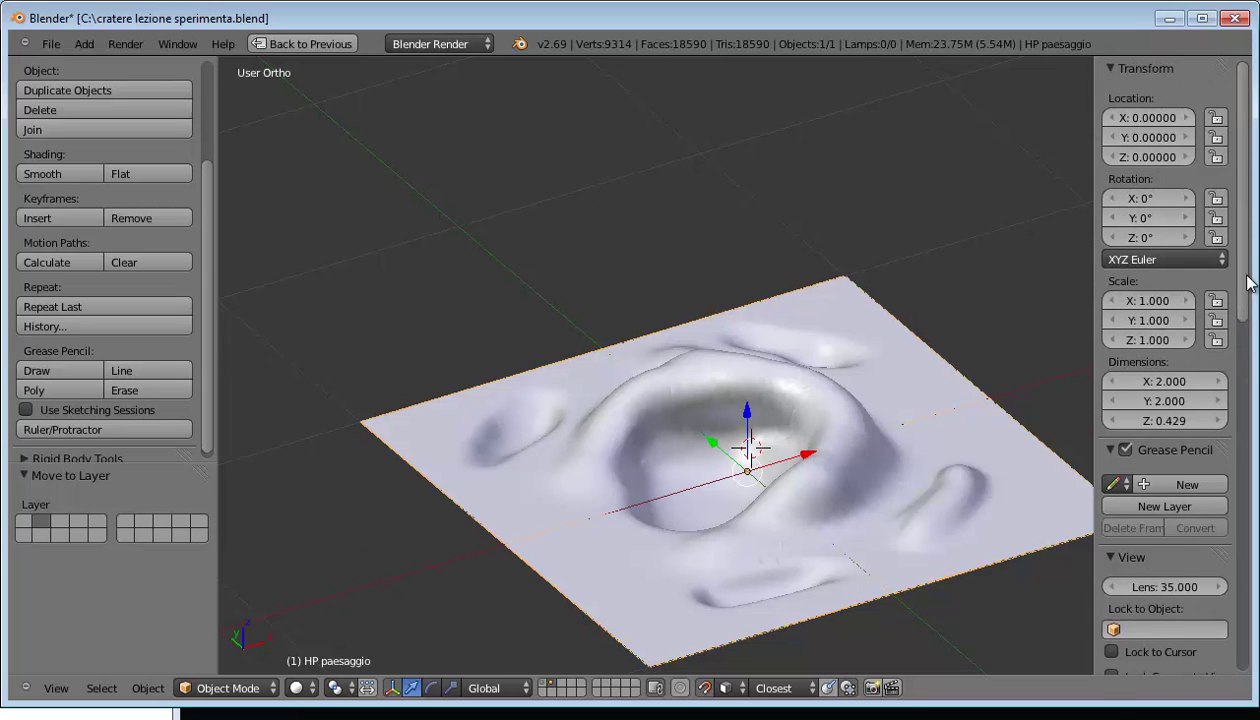
pyautogui.moveTo(1240, 300); pyautogui.dragTo(1247, 398)
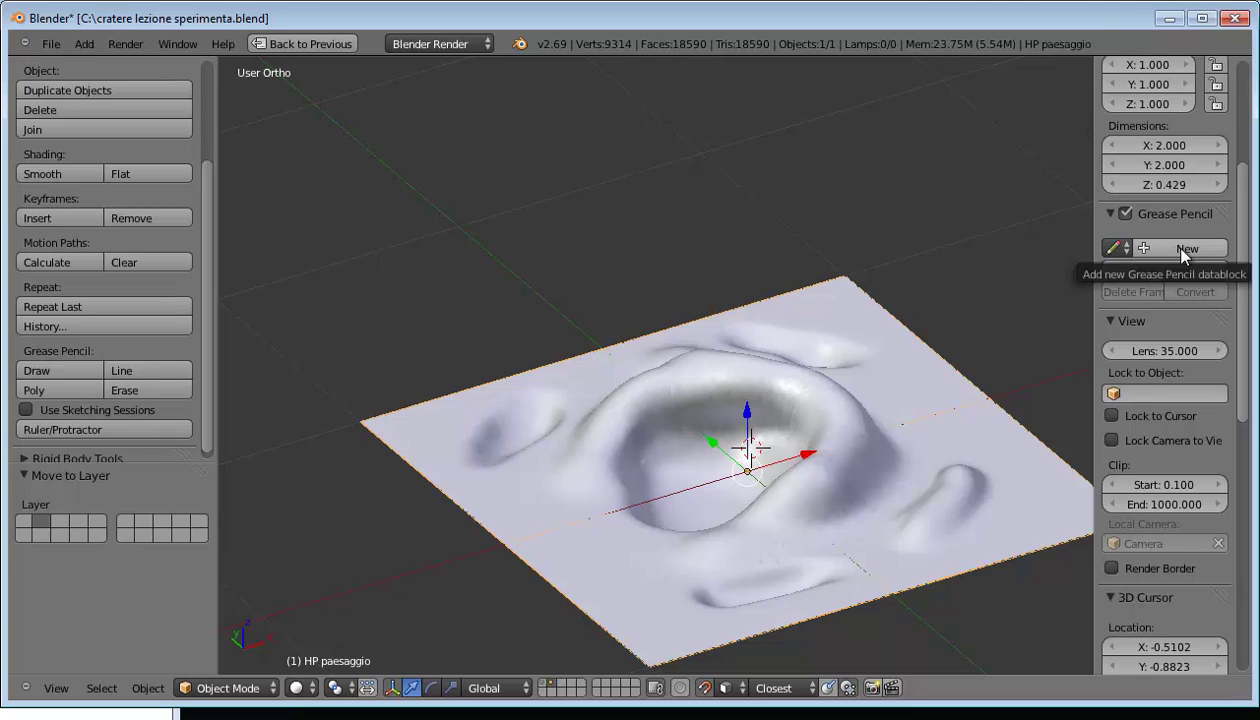
# - Create a new grease pencil with Surface drawing placement and add a new layer
pyautogui.click(1181, 251)
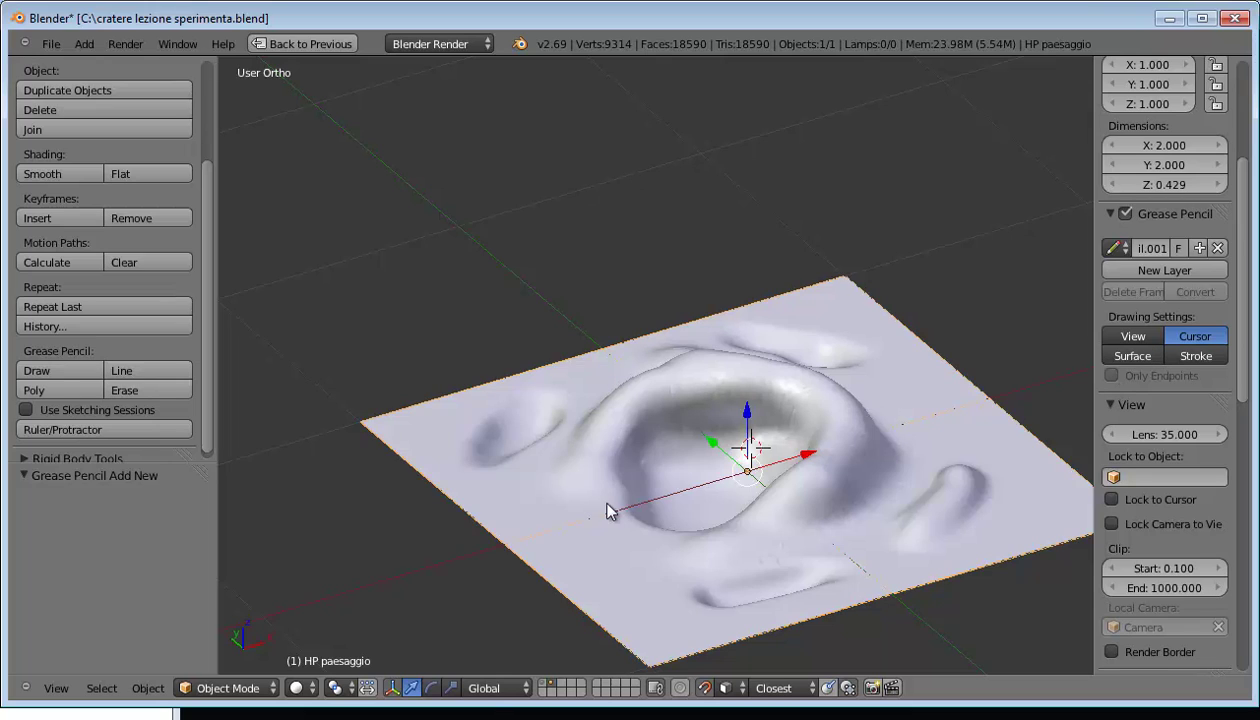
pyautogui.click(1146, 358)
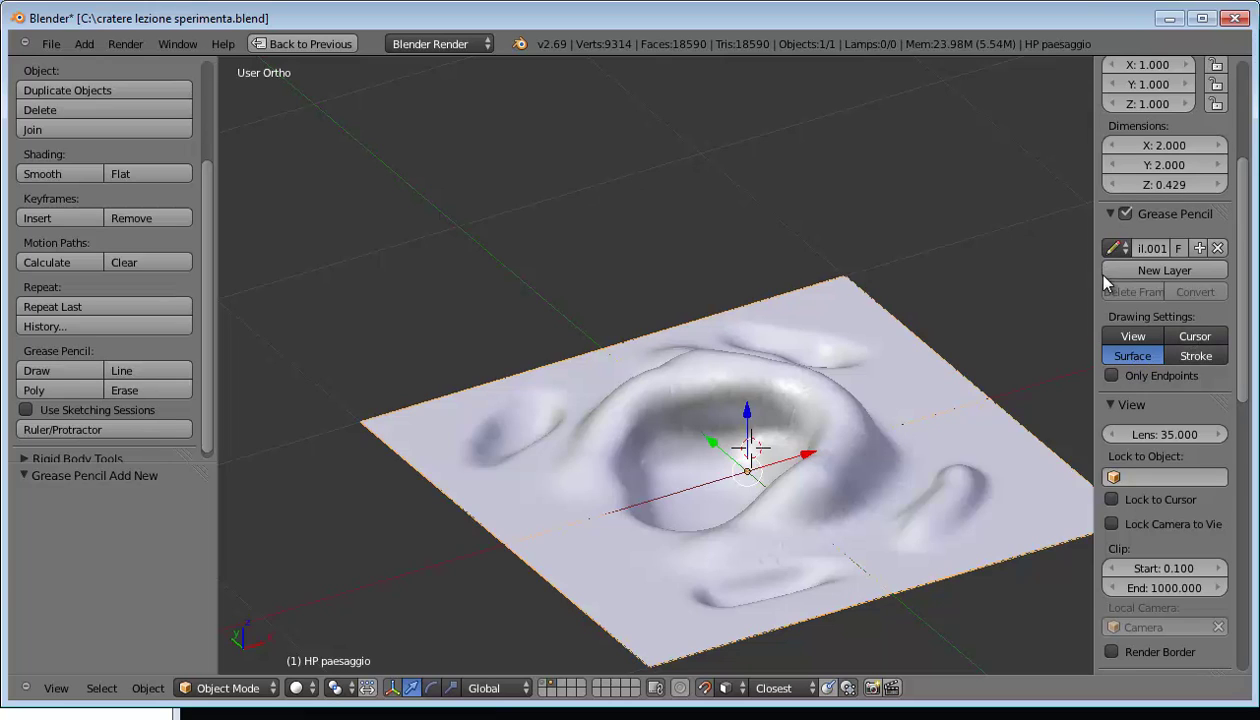
pyautogui.click(1116, 362)
pyautogui.click(1141, 268)
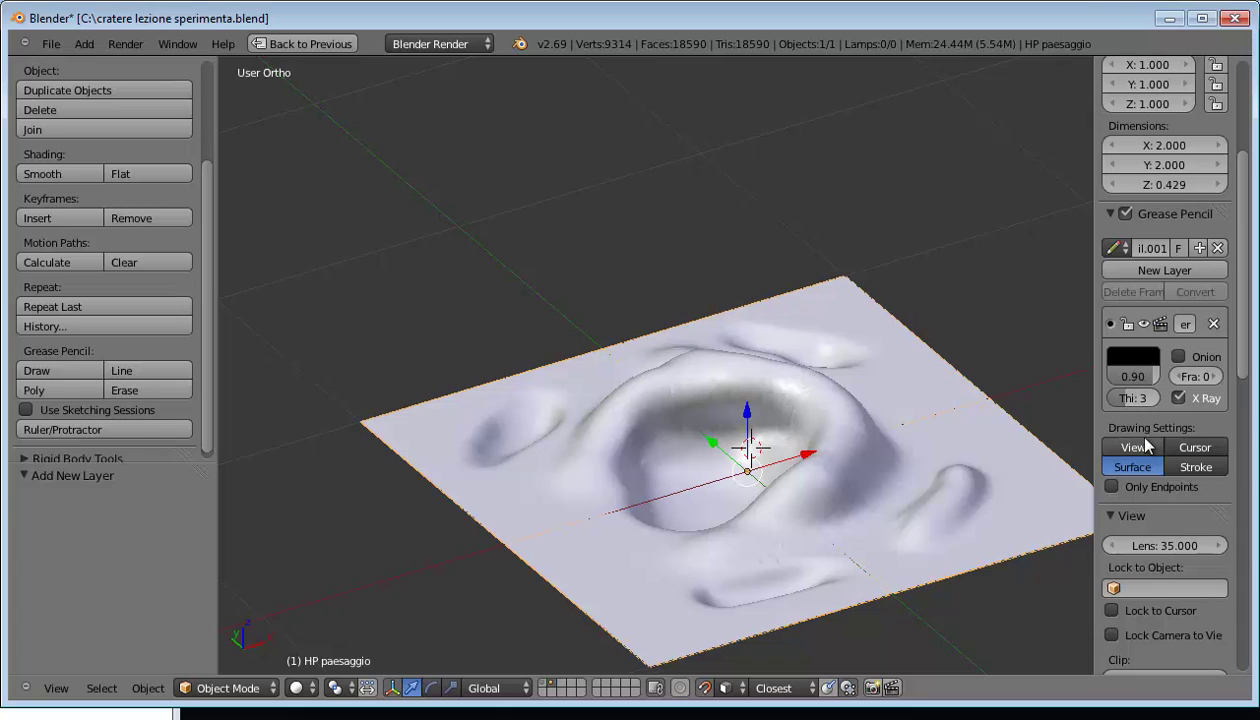
# - Set the grease pencil layer's stroke colour to light blue
pyautogui.click(1129, 363)
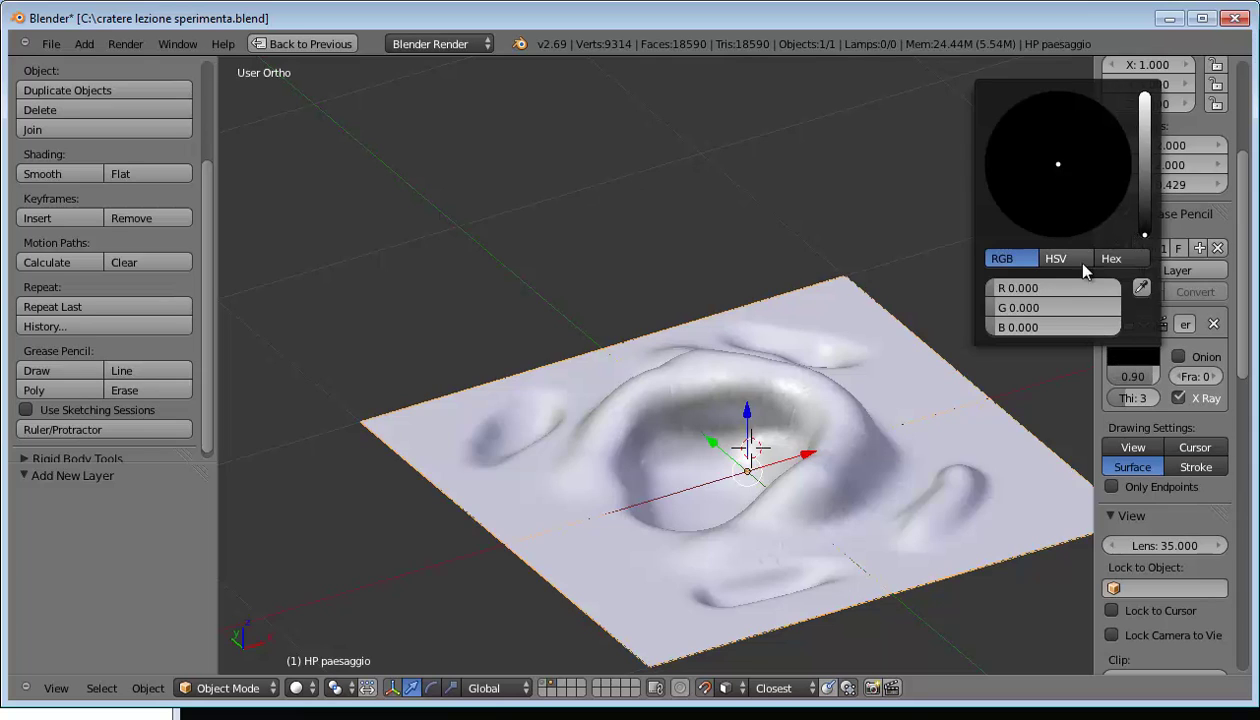
pyautogui.moveTo(990, 290); pyautogui.dragTo(1120, 303)
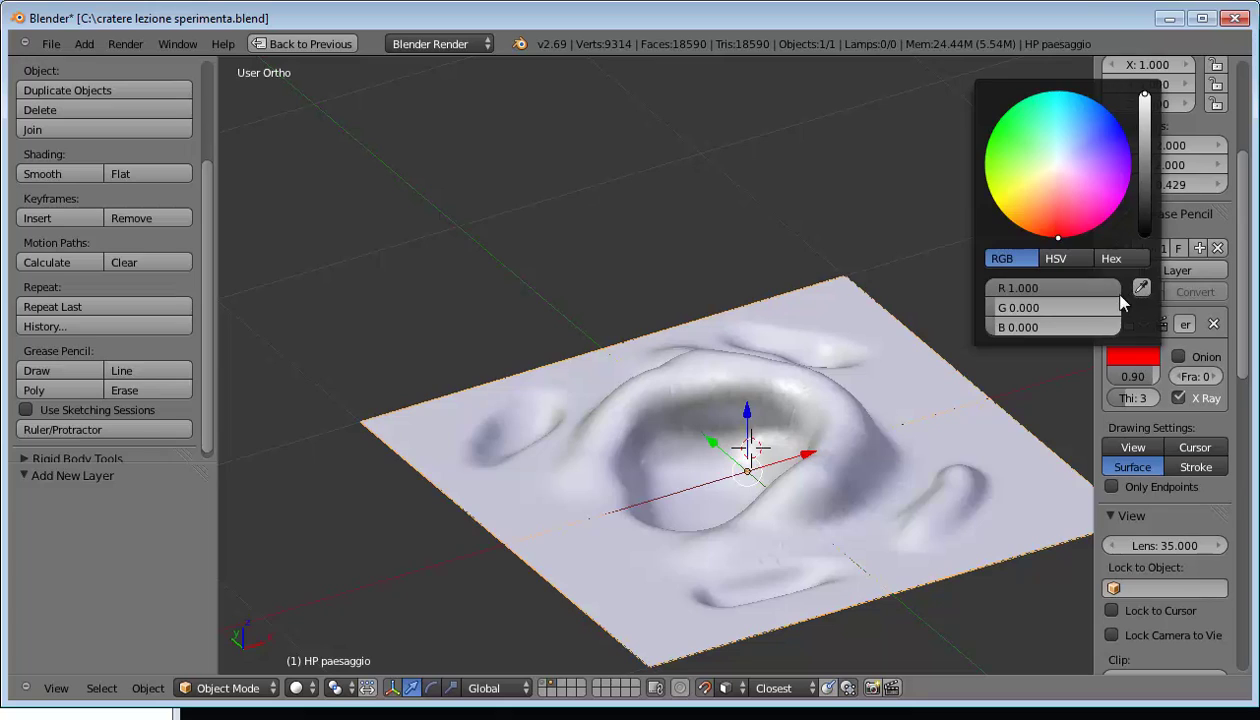
pyautogui.moveTo(990, 327)
pyautogui.mouseDown()
pyautogui.moveTo(1136, 333)
pyautogui.moveTo(1060, 284)
pyautogui.moveTo(949, 284)
pyautogui.mouseUp()
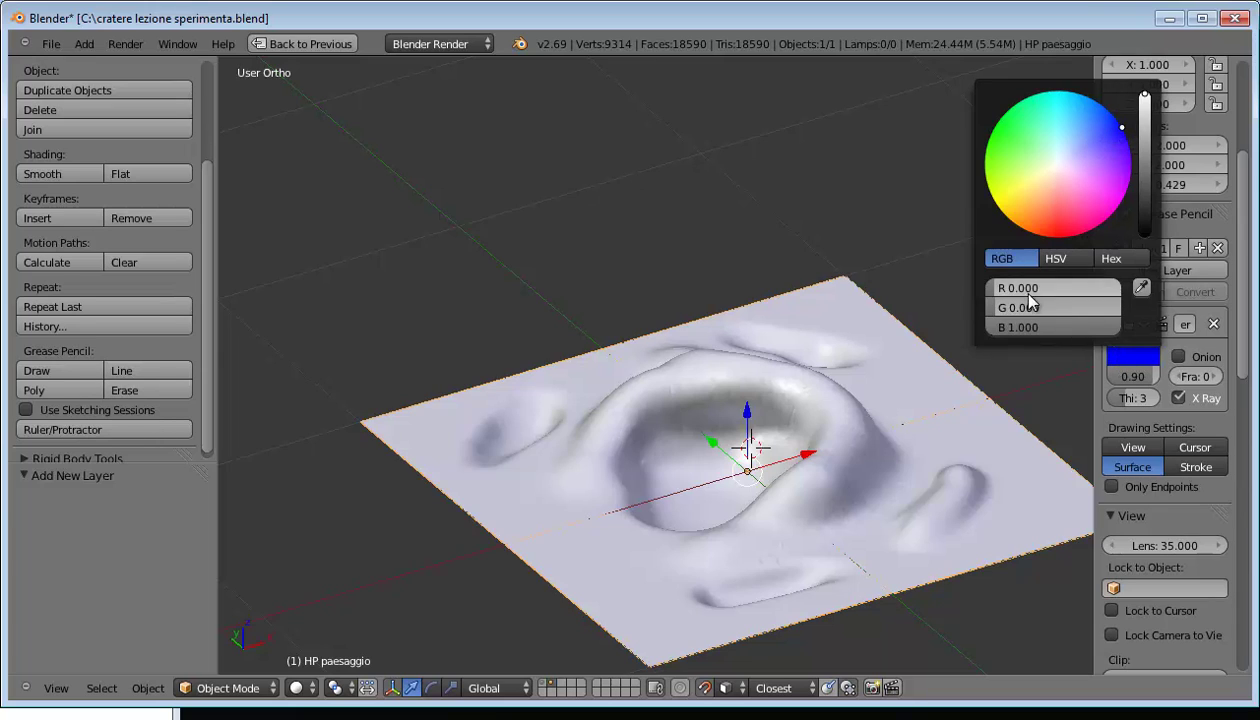
pyautogui.click(1093, 143)
pyautogui.moveTo(1093, 143); pyautogui.dragTo(1053, 115)
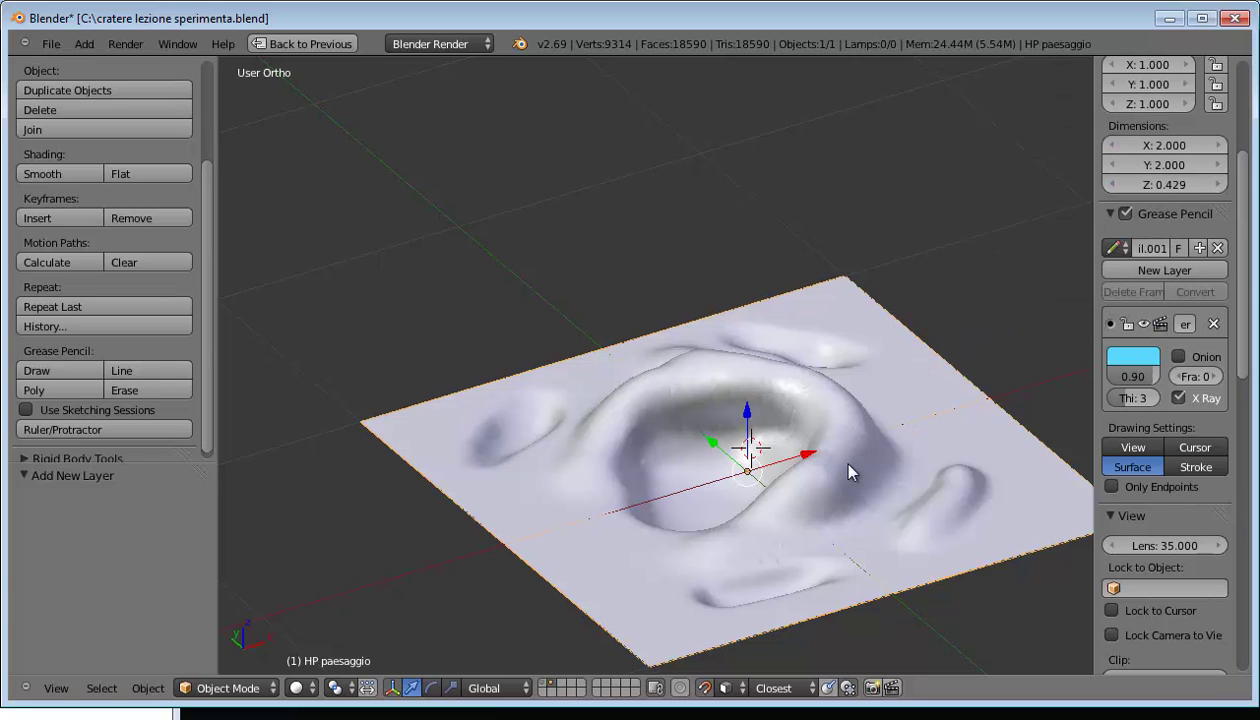
pyautogui.moveTo(838, 457); pyautogui.dragTo(810, 457, button='middle')
pyautogui.scroll(3, 810, 457)
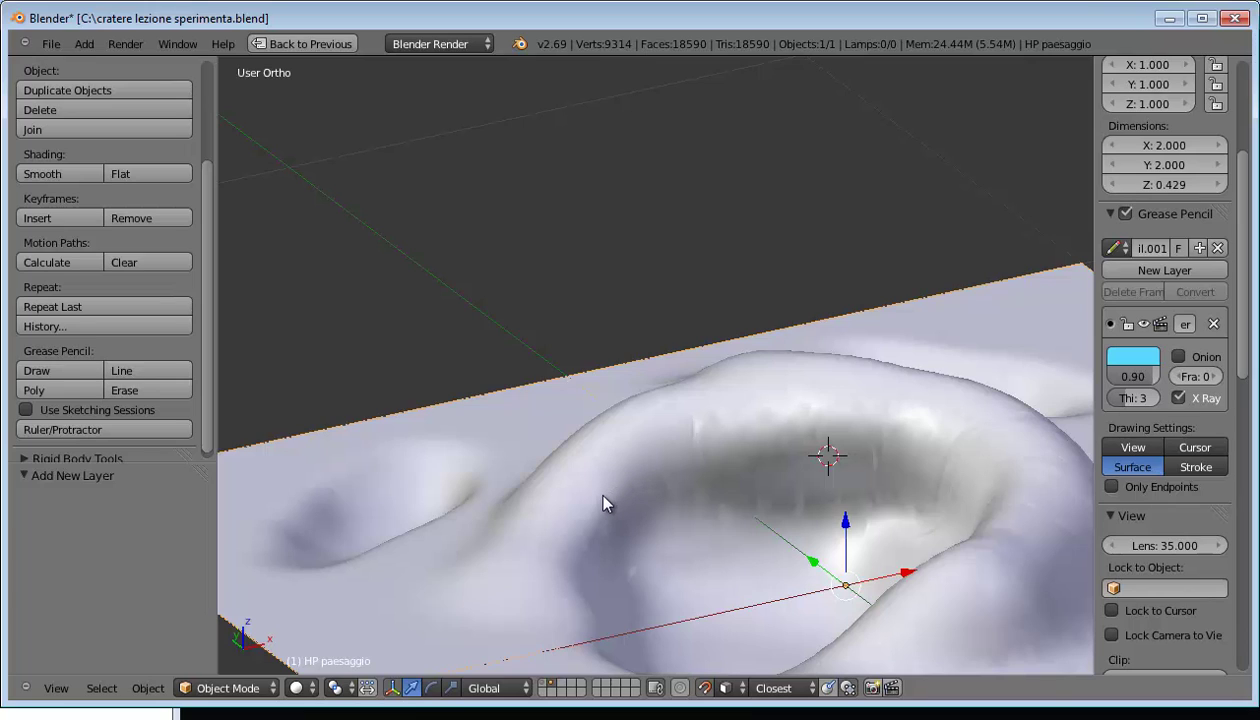
# - Outline a band along the crater rim and divide it with four cross strokes
pyautogui.moveTo(603, 499)
pyautogui.mouseDown()
pyautogui.moveTo(712, 415)
pyautogui.moveTo(886, 422)
pyautogui.moveTo(945, 440)
pyautogui.moveTo(976, 477)
pyautogui.moveTo(1007, 436)
pyautogui.moveTo(1004, 411)
pyautogui.moveTo(948, 382)
pyautogui.moveTo(723, 371)
pyautogui.moveTo(593, 447)
pyautogui.moveTo(584, 479)
pyautogui.moveTo(605, 486)
pyautogui.mouseUp()
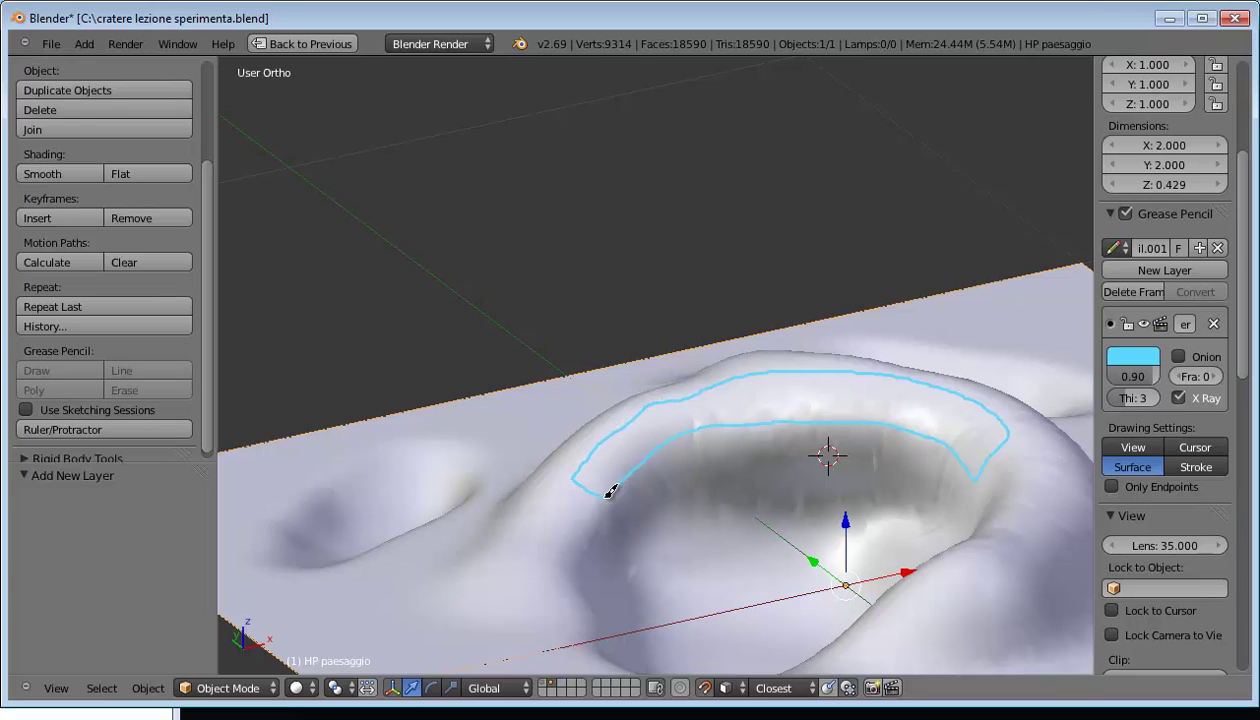
pyautogui.moveTo(680, 515)
pyautogui.mouseDown(button='middle')
pyautogui.moveTo(775, 484)
pyautogui.moveTo(844, 487)
pyautogui.moveTo(931, 512)
pyautogui.moveTo(952, 541)
pyautogui.moveTo(663, 510)
pyautogui.moveTo(720, 512)
pyautogui.moveTo(664, 472)
pyautogui.moveTo(607, 495)
pyautogui.mouseUp(button='middle')
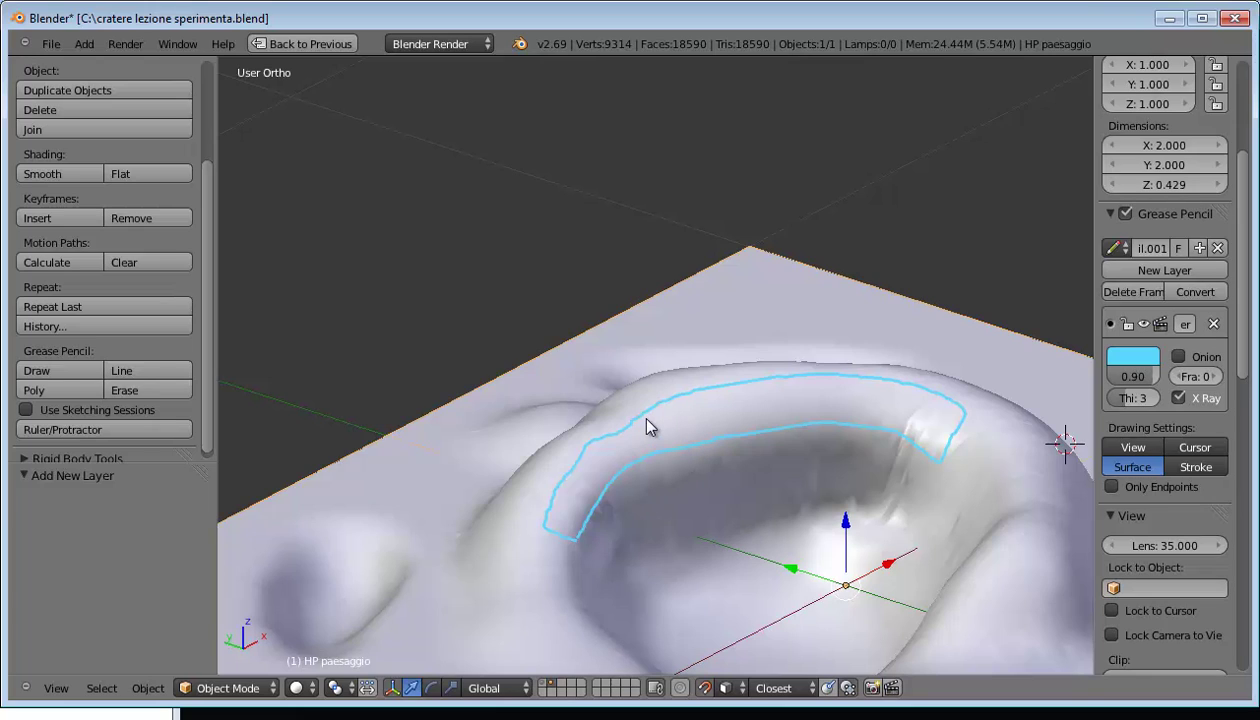
pyautogui.moveTo(654, 404); pyautogui.dragTo(667, 447)
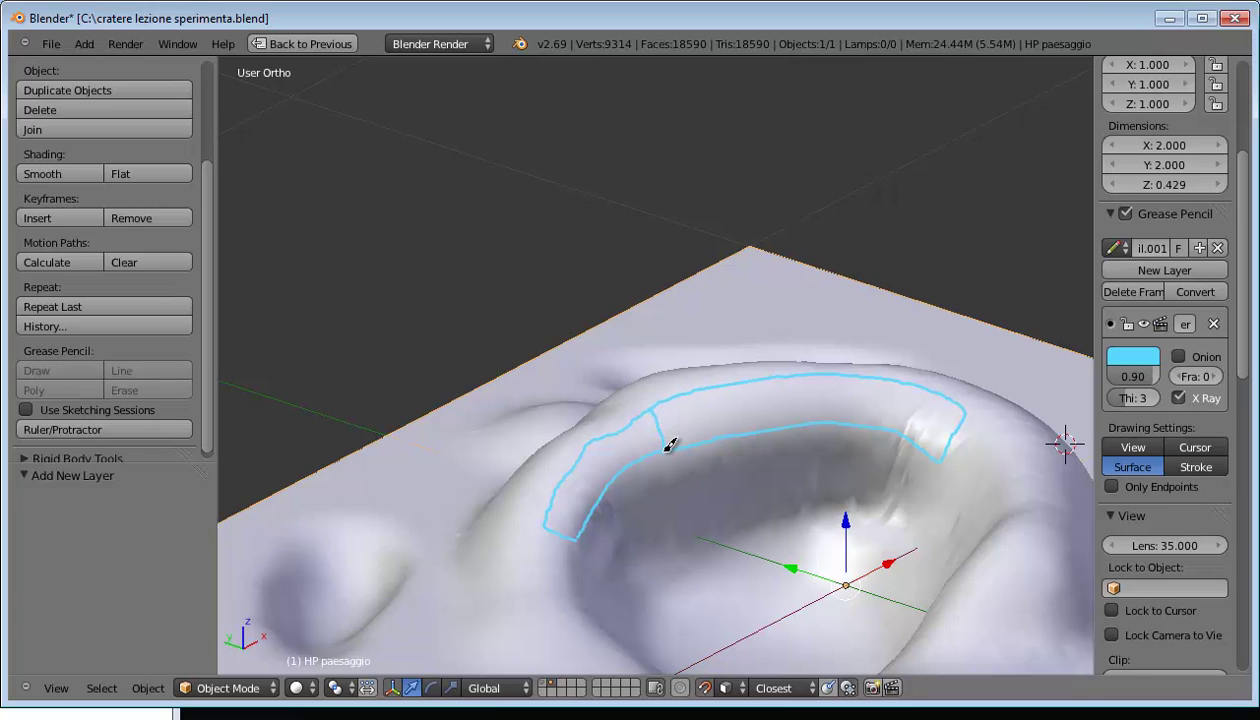
pyautogui.moveTo(693, 393); pyautogui.dragTo(706, 442)
pyautogui.moveTo(741, 383); pyautogui.dragTo(745, 428)
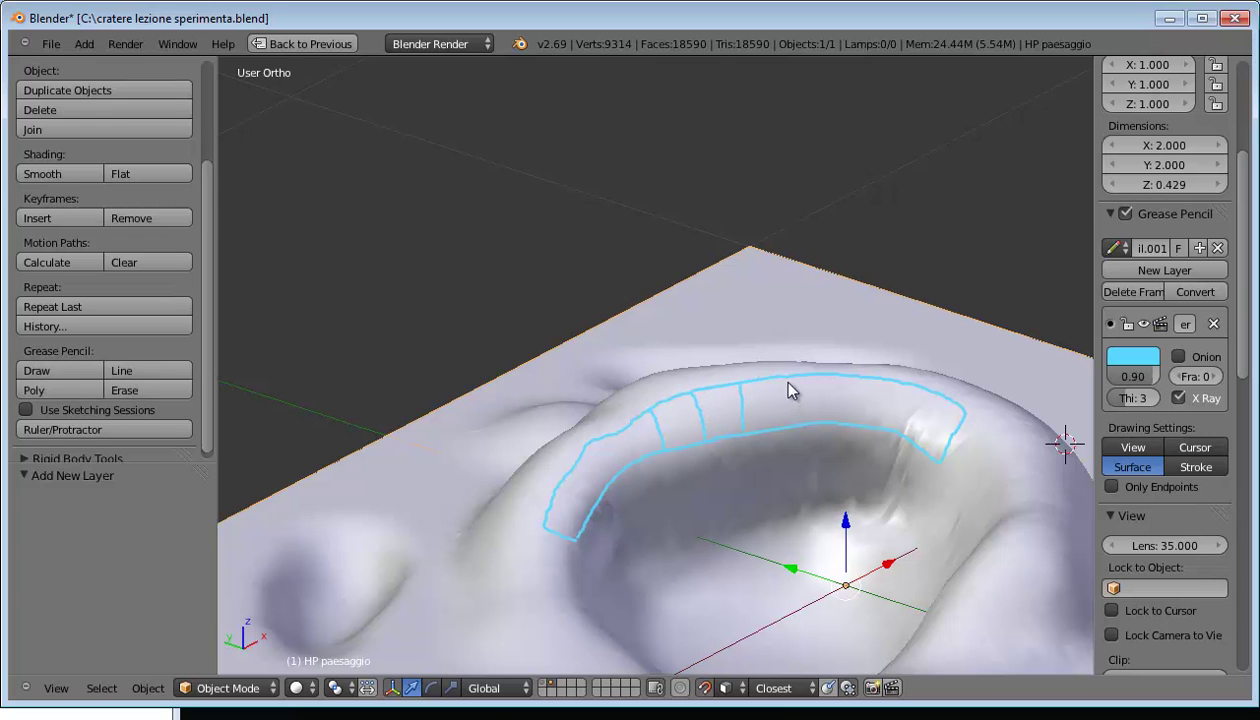
pyautogui.moveTo(789, 385); pyautogui.dragTo(796, 411)
# - Write a letter A inside the crater and draw a double-headed arrow
pyautogui.moveTo(719, 488)
pyautogui.mouseDown(button='middle')
pyautogui.moveTo(674, 509)
pyautogui.moveTo(743, 512)
pyautogui.moveTo(713, 487)
pyautogui.mouseUp(button='middle')
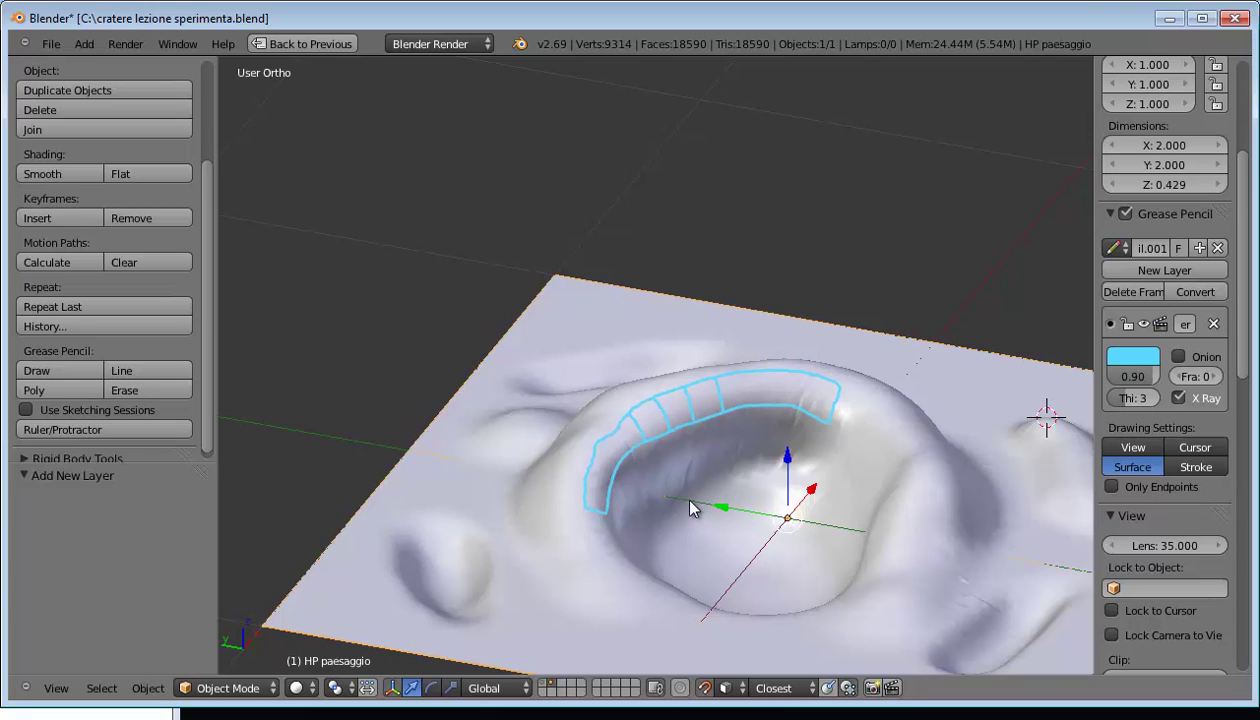
pyautogui.moveTo(690, 513)
pyautogui.mouseDown()
pyautogui.moveTo(700, 466)
pyautogui.moveTo(710, 505)
pyautogui.moveTo(708, 490)
pyautogui.mouseUp()
pyautogui.moveTo(678, 322)
pyautogui.mouseDown()
pyautogui.moveTo(565, 300)
pyautogui.moveTo(683, 329)
pyautogui.moveTo(656, 340)
pyautogui.mouseUp()
pyautogui.moveTo(710, 425)
pyautogui.mouseDown(button='middle')
pyautogui.moveTo(750, 401)
pyautogui.moveTo(669, 478)
pyautogui.mouseUp(button='middle')
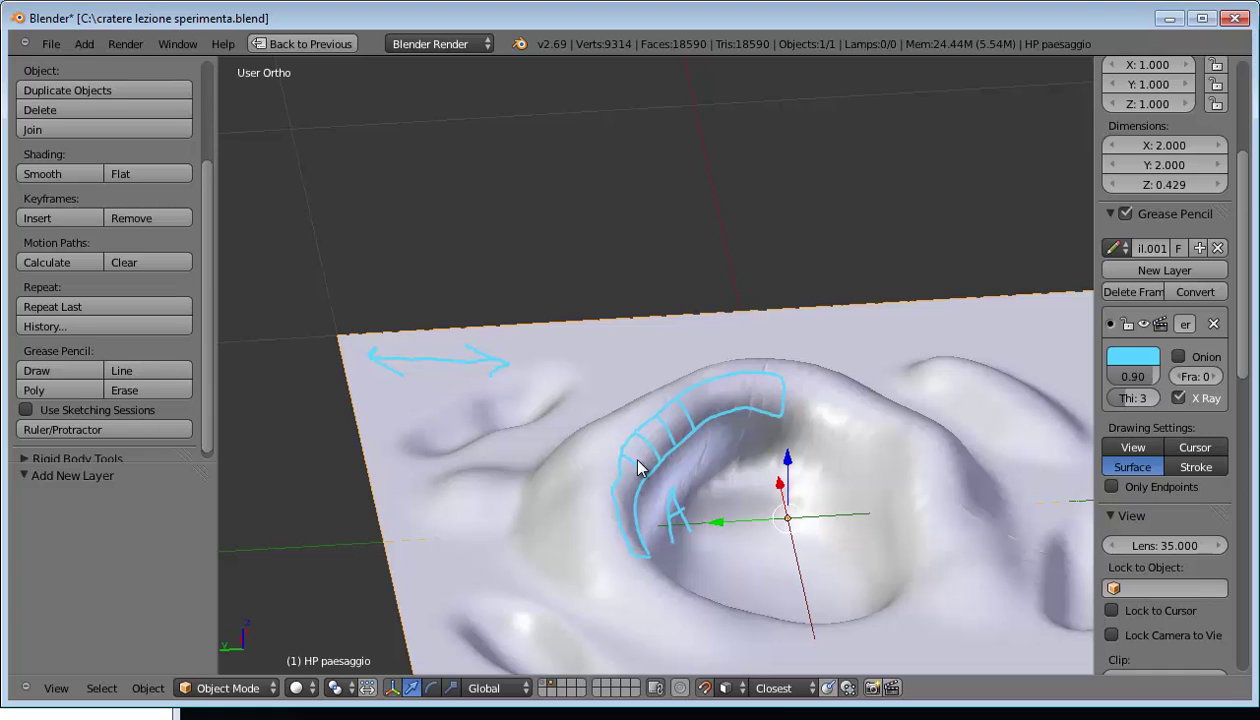
pyautogui.scroll(1, 720, 463)
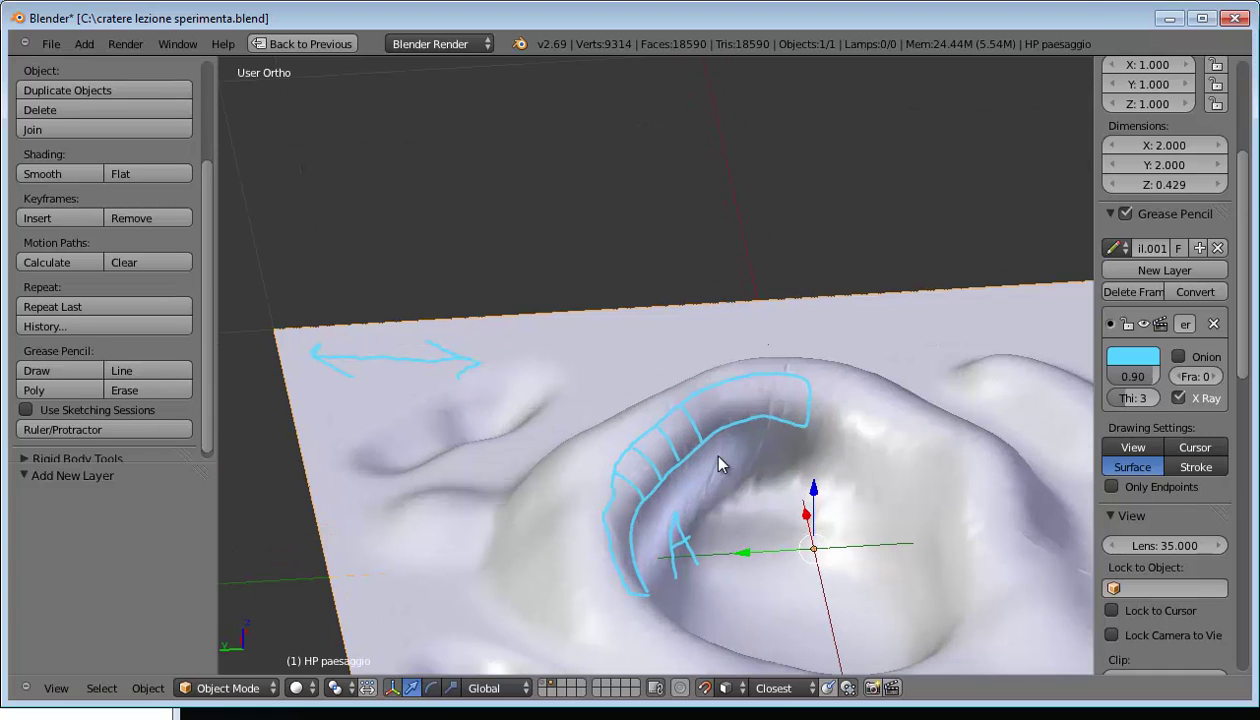
pyautogui.moveTo(720, 463)
pyautogui.mouseDown(button='middle')
pyautogui.moveTo(617, 461)
pyautogui.moveTo(596, 500)
pyautogui.moveTo(630, 500)
pyautogui.moveTo(652, 478)
pyautogui.moveTo(619, 495)
pyautogui.moveTo(686, 500)
pyautogui.mouseUp(button='middle')
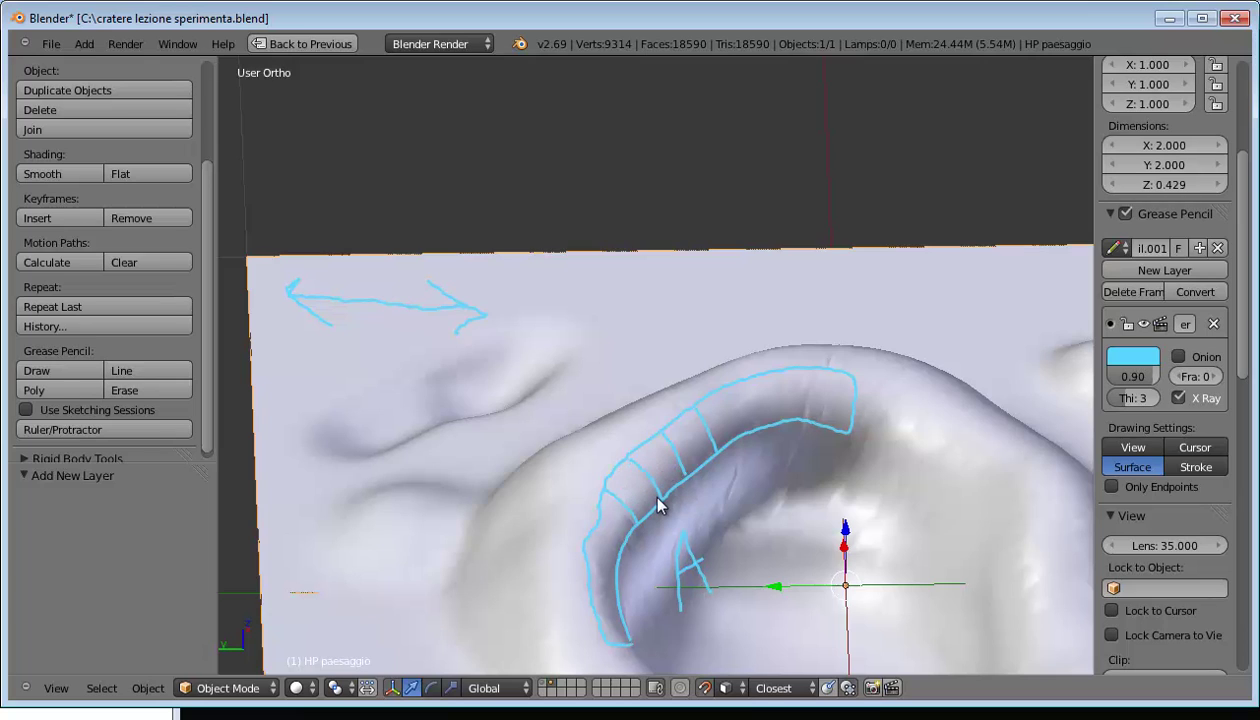
# - Switch the layer colour to red, then draw and erase a test scribble near the rim
pyautogui.click(1133, 358)
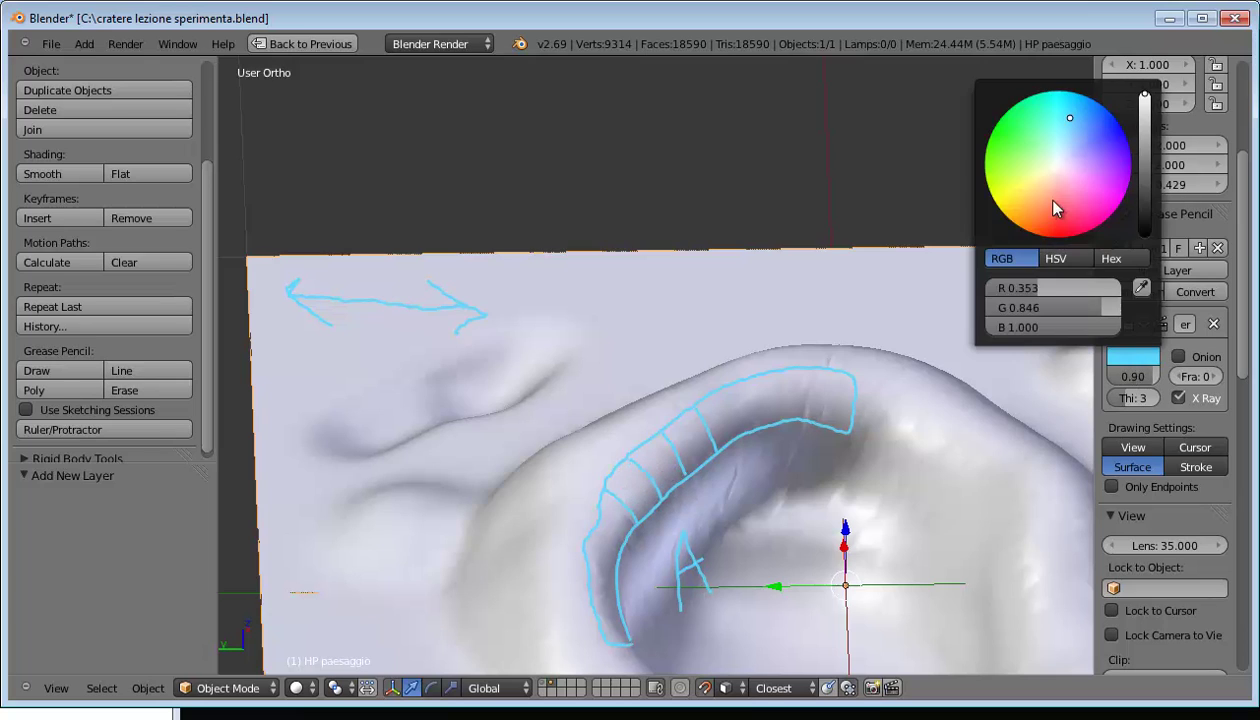
pyautogui.moveTo(1067, 122); pyautogui.dragTo(1052, 240)
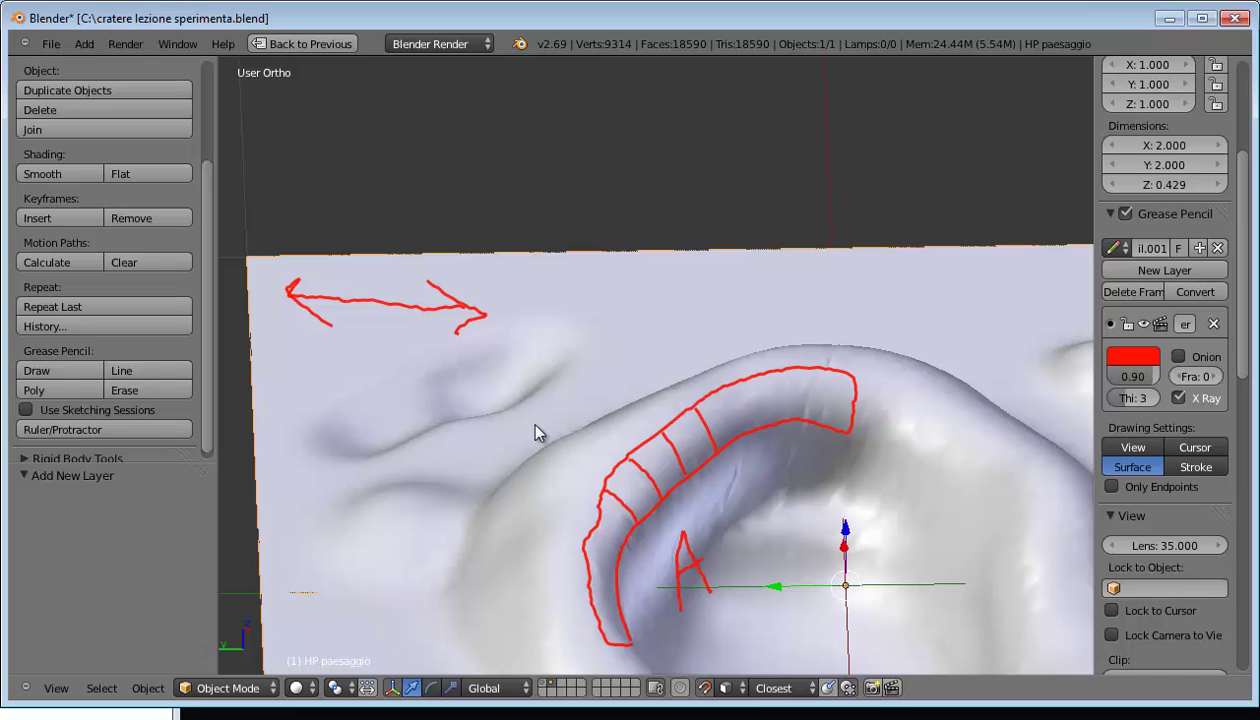
pyautogui.moveTo(541, 402)
pyautogui.mouseDown()
pyautogui.moveTo(698, 364)
pyautogui.moveTo(540, 425)
pyautogui.mouseUp()
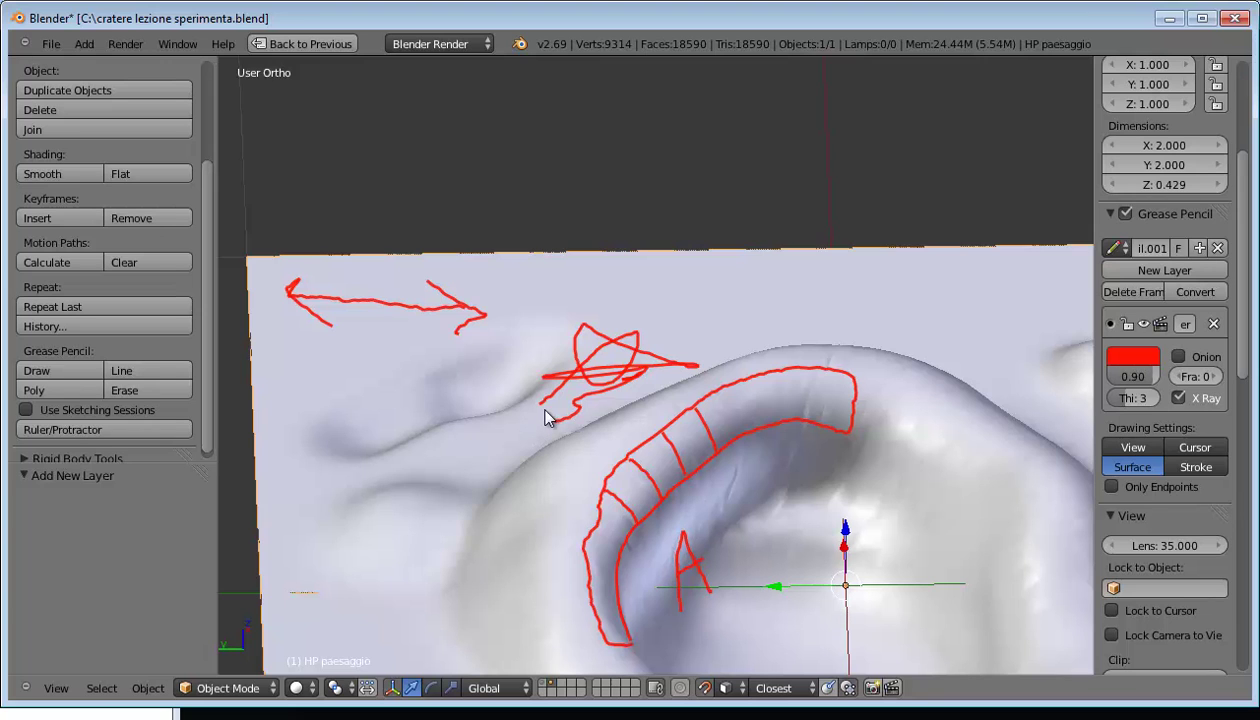
pyautogui.moveTo(577, 318)
pyautogui.mouseDown(button='middle')
pyautogui.moveTo(571, 349)
pyautogui.moveTo(588, 311)
pyautogui.mouseUp(button='middle')
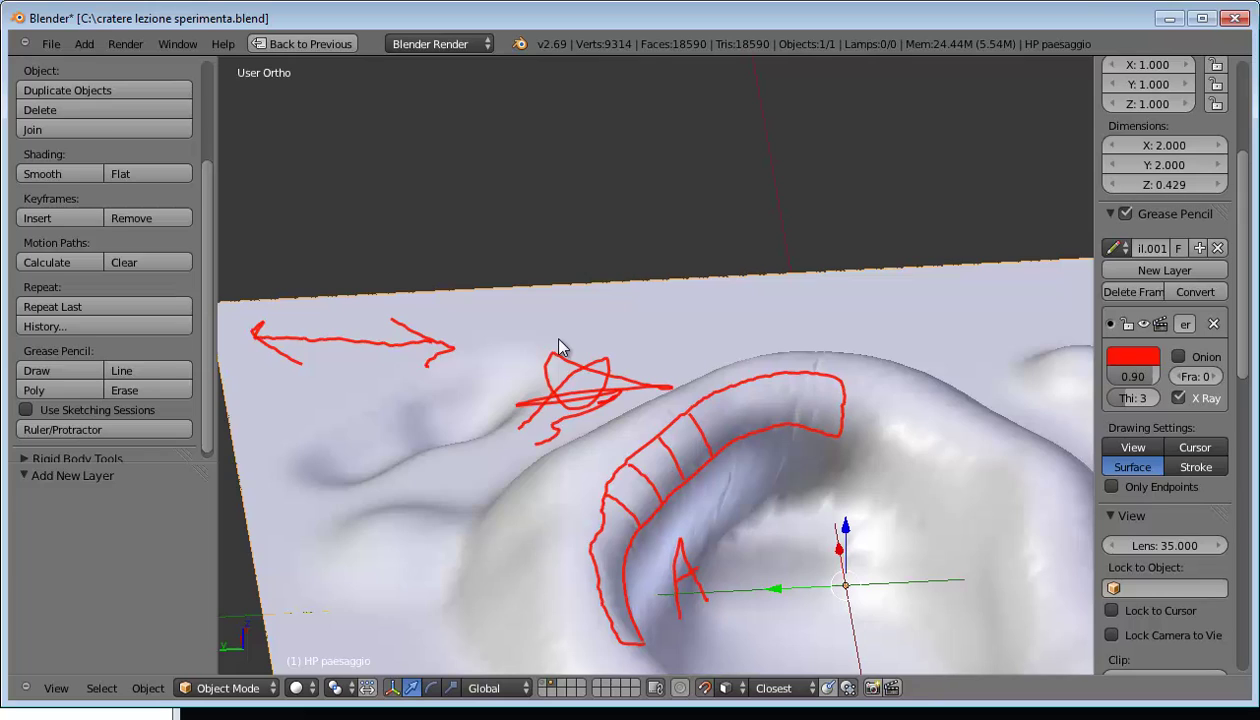
pyautogui.moveTo(545, 360)
pyautogui.mouseDown(button='right')
pyautogui.moveTo(566, 429)
pyautogui.moveTo(664, 385)
pyautogui.moveTo(599, 360)
pyautogui.moveTo(560, 402)
pyautogui.moveTo(537, 378)
pyautogui.moveTo(399, 335)
pyautogui.moveTo(268, 332)
pyautogui.moveTo(286, 347)
pyautogui.mouseUp(button='right')
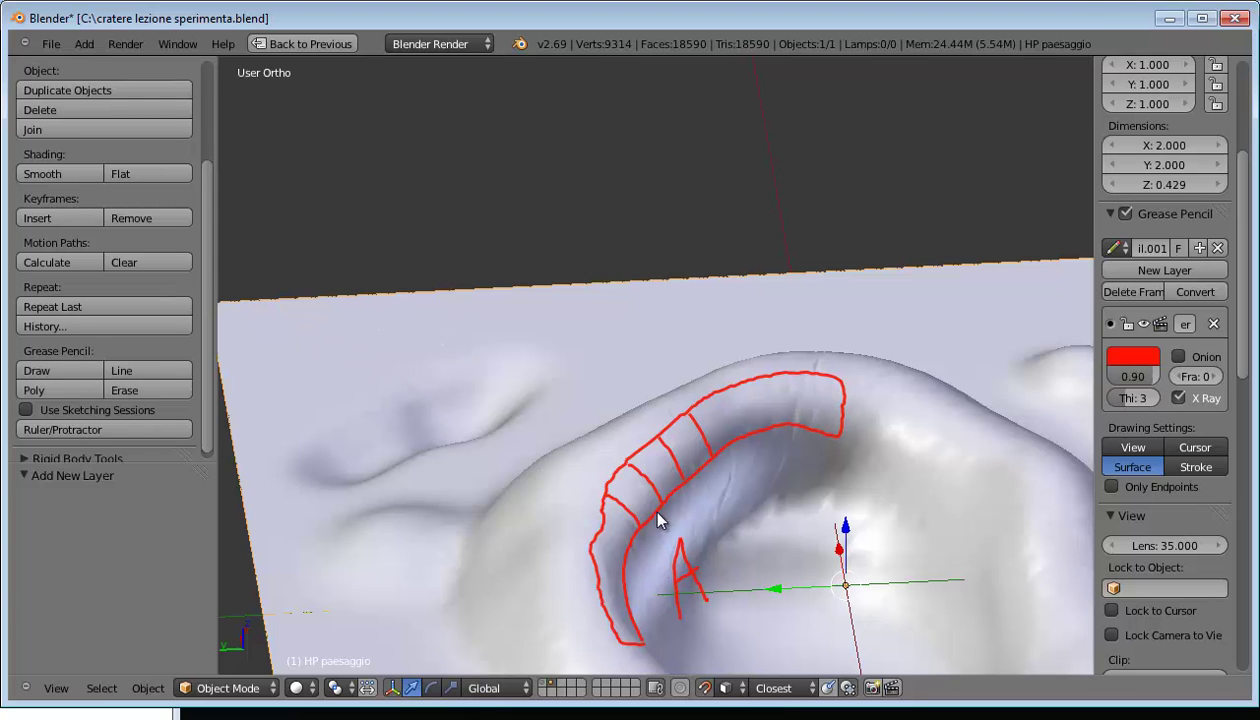
pyautogui.moveTo(647, 504)
pyautogui.mouseDown(button='middle')
pyautogui.moveTo(683, 471)
pyautogui.moveTo(763, 452)
pyautogui.moveTo(844, 385)
pyautogui.moveTo(776, 478)
pyautogui.moveTo(678, 478)
pyautogui.moveTo(641, 456)
pyautogui.moveTo(630, 473)
pyautogui.moveTo(655, 450)
pyautogui.moveTo(652, 490)
pyautogui.moveTo(759, 472)
pyautogui.moveTo(787, 427)
pyautogui.moveTo(770, 380)
pyautogui.moveTo(726, 428)
pyautogui.moveTo(708, 496)
pyautogui.moveTo(640, 522)
pyautogui.moveTo(597, 503)
pyautogui.moveTo(620, 450)
pyautogui.moveTo(640, 495)
pyautogui.moveTo(667, 494)
pyautogui.moveTo(620, 478)
pyautogui.moveTo(688, 481)
pyautogui.moveTo(686, 500)
pyautogui.mouseUp(button='middle')
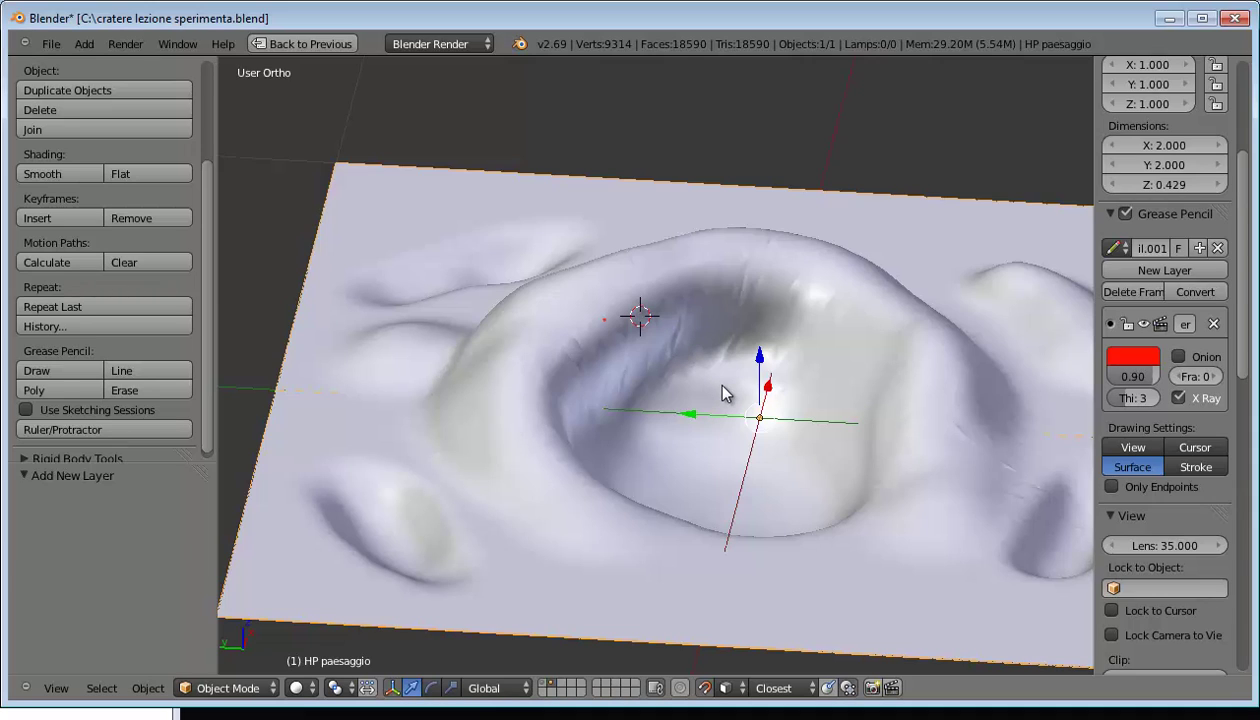
# - Add a plane mesh at the 3D cursor above the crater and enter its Edit Mode
pyautogui.hotkey('shift', 'a')
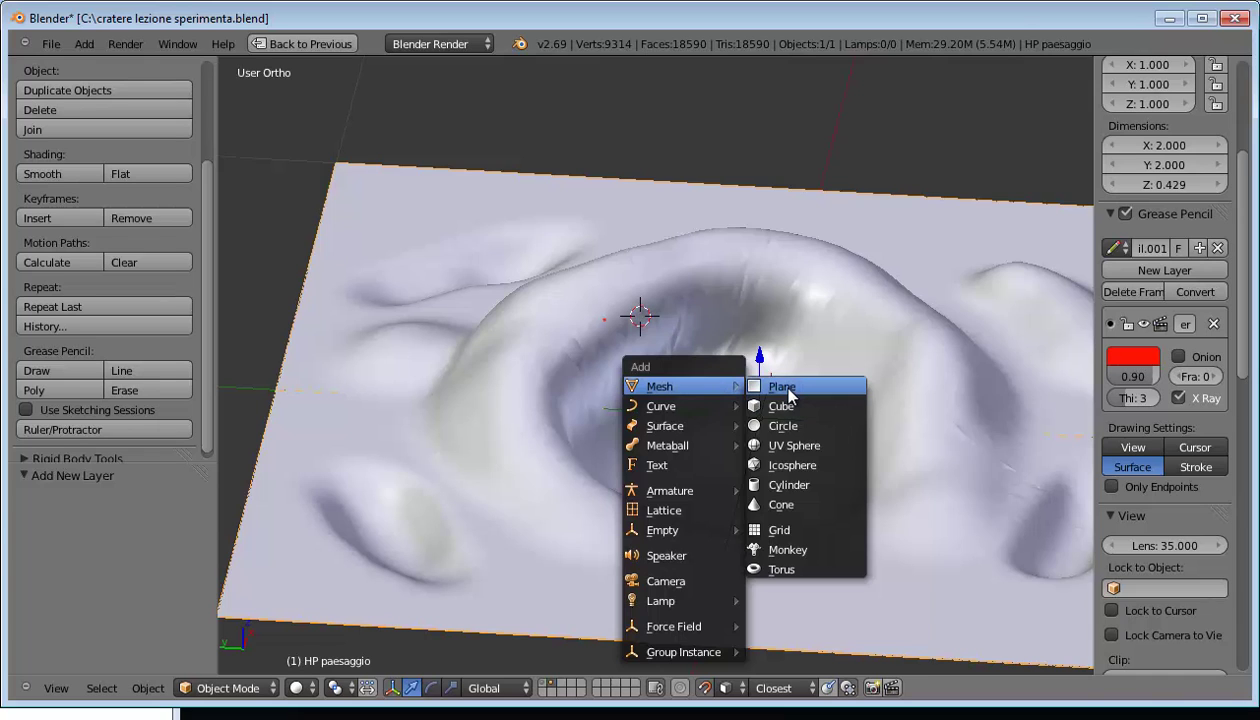
pyautogui.click(782, 387)
pyautogui.scroll(-3, 713, 385)
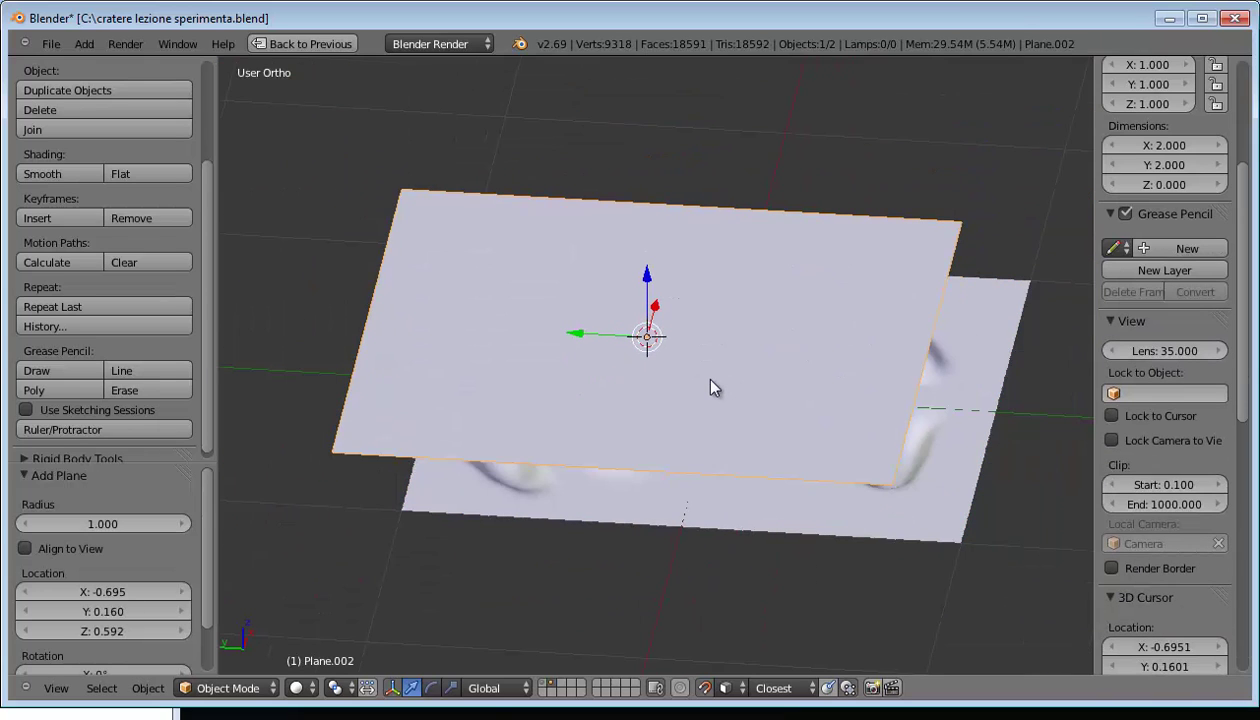
pyautogui.scroll(1, 710, 380)
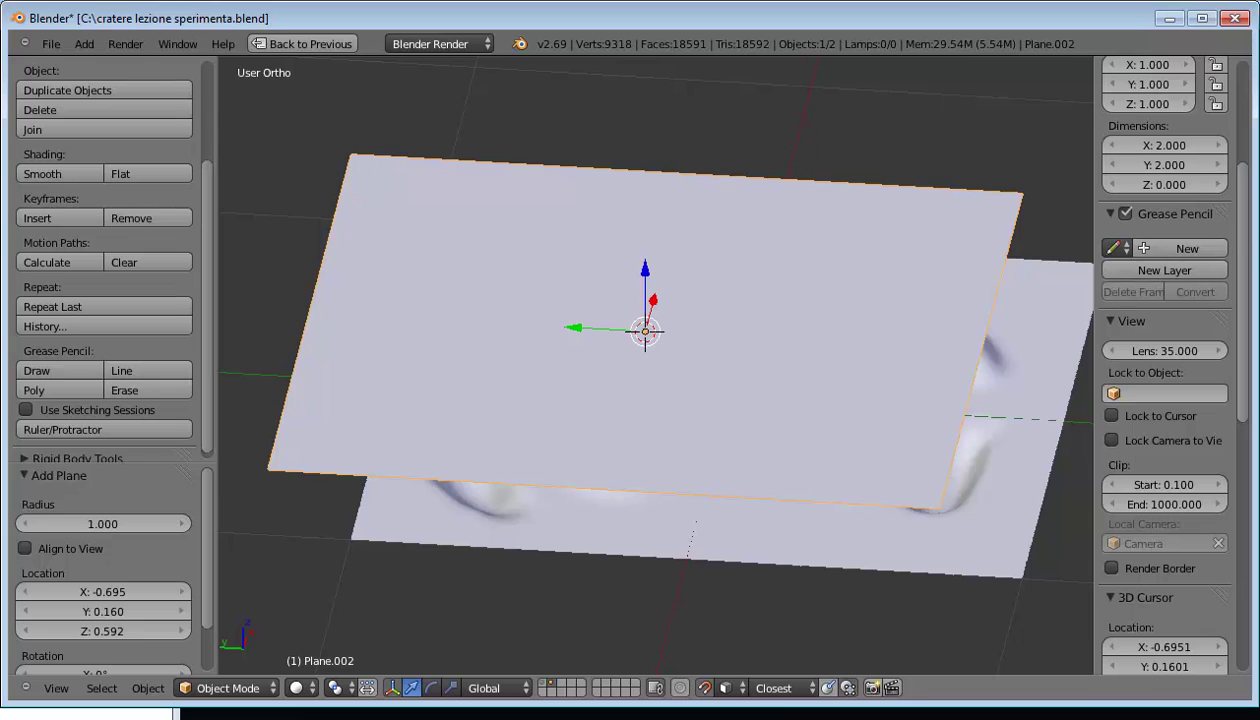
pyautogui.scroll(3, 1228, 245)
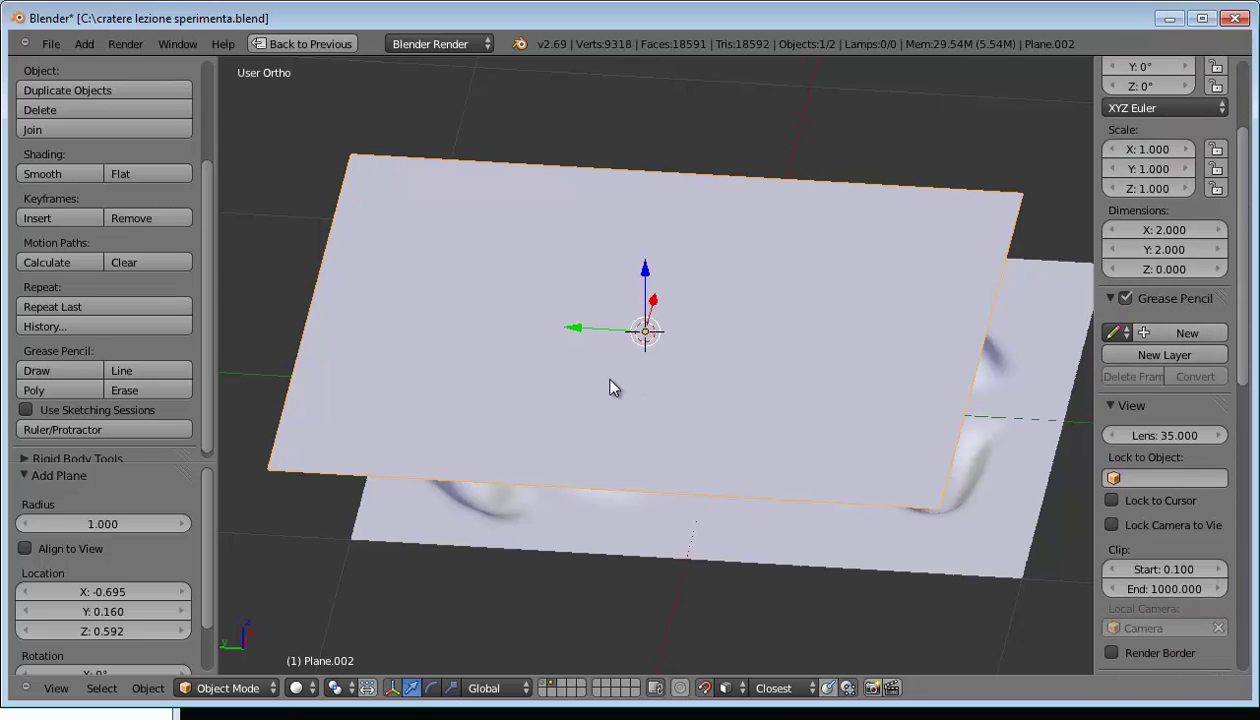
pyautogui.press('Tab')
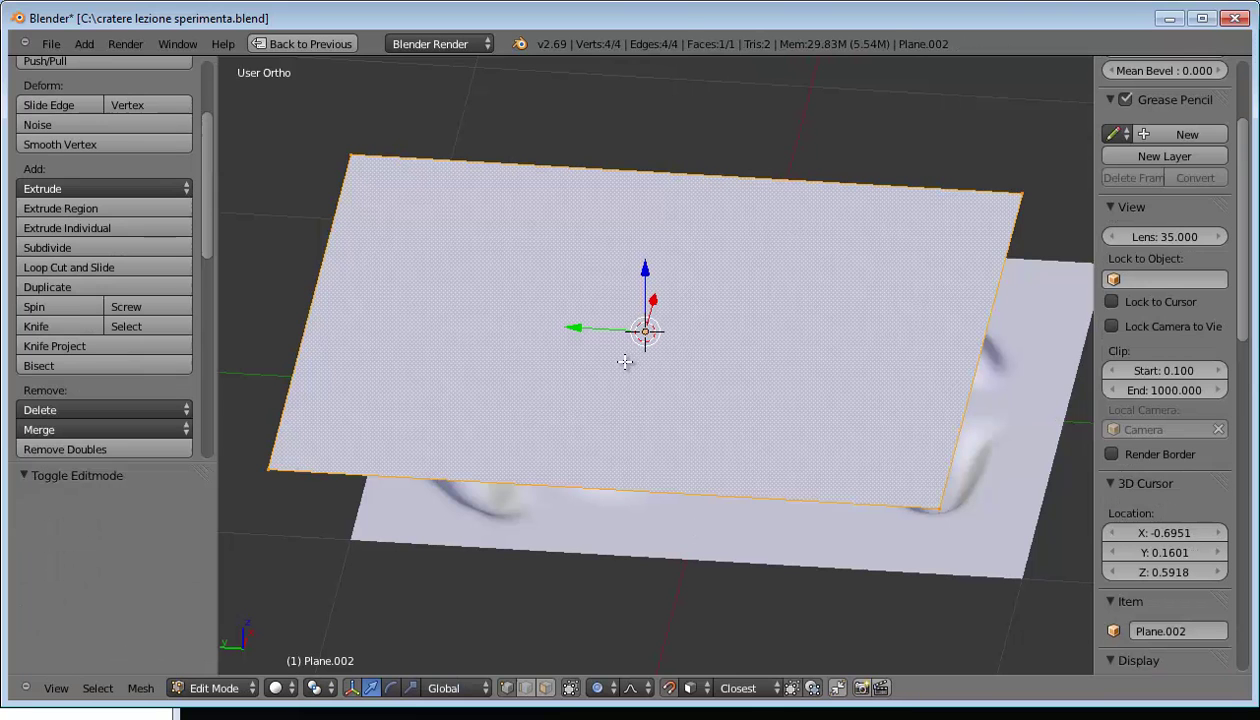
# - Delete all four vertices of Plane.002 and restore the full multi-editor layout
pyautogui.press('a')
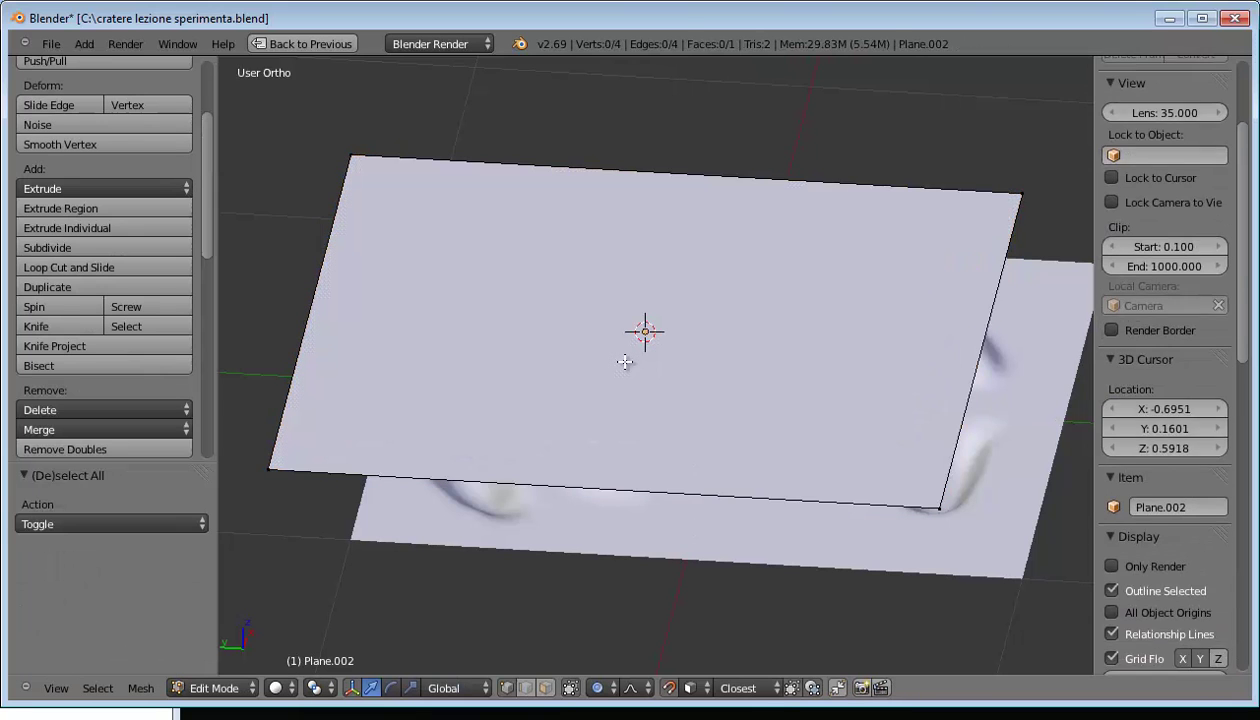
pyautogui.press('a')
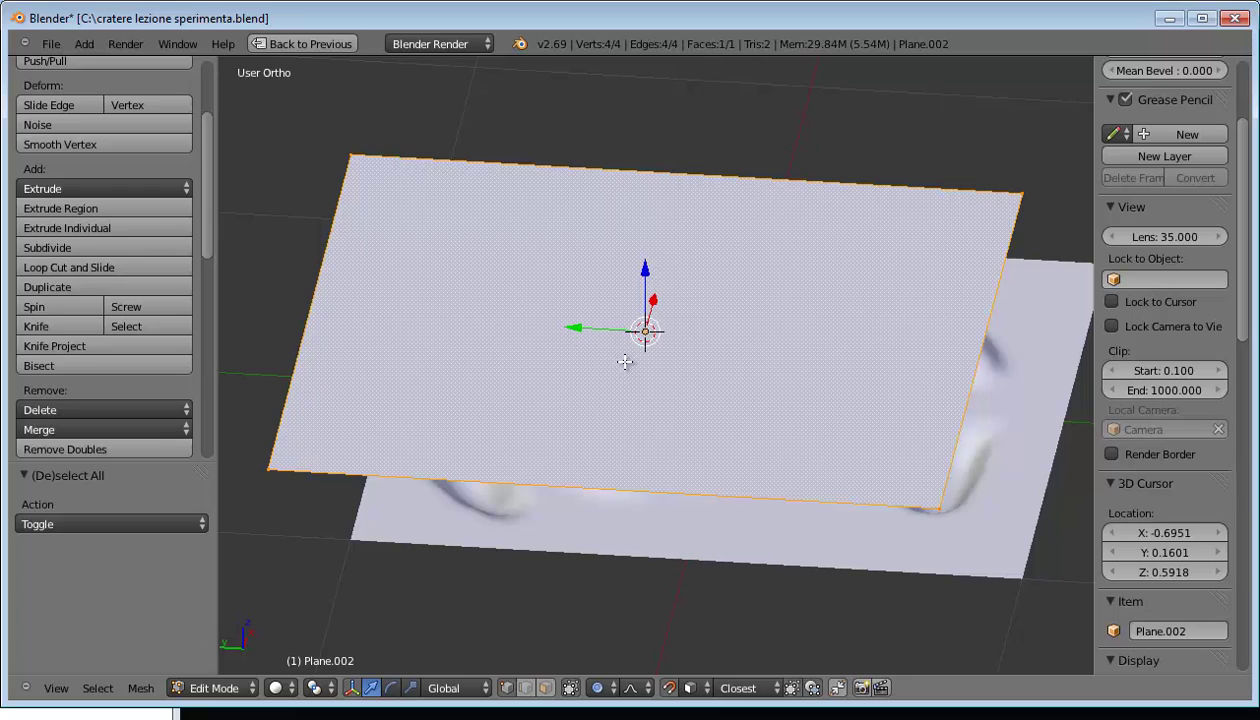
pyautogui.press('x')
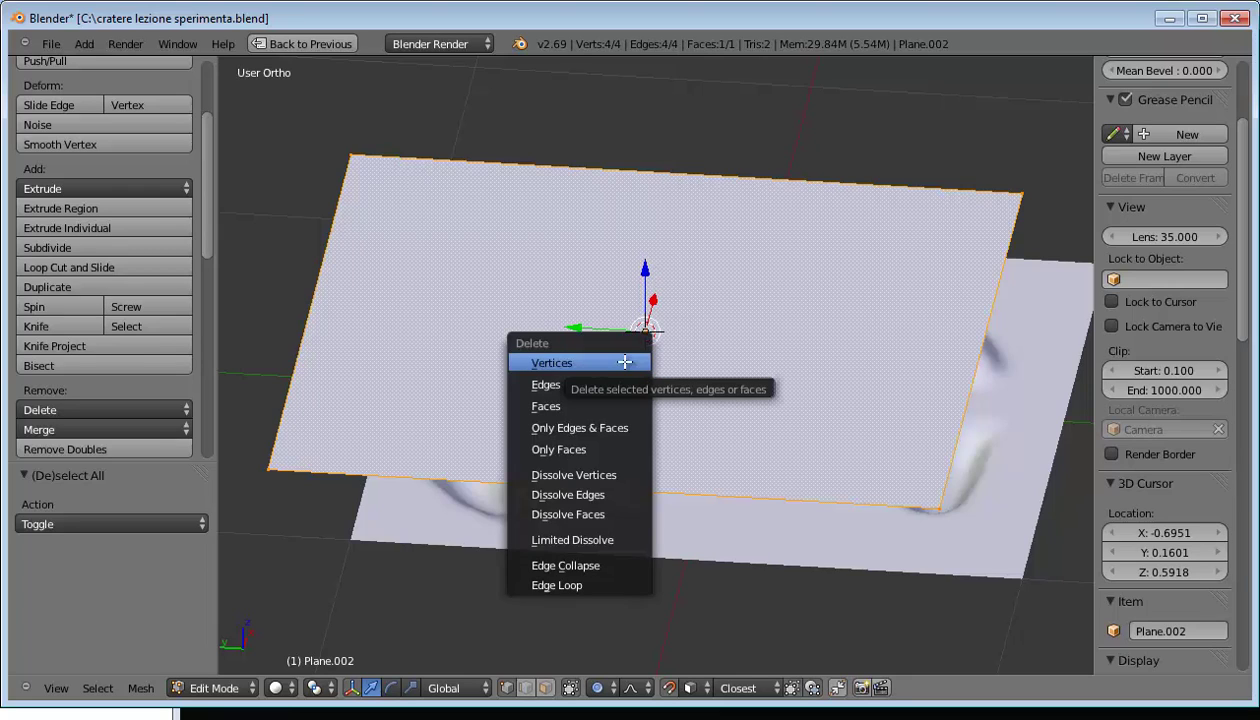
pyautogui.click(625, 362)
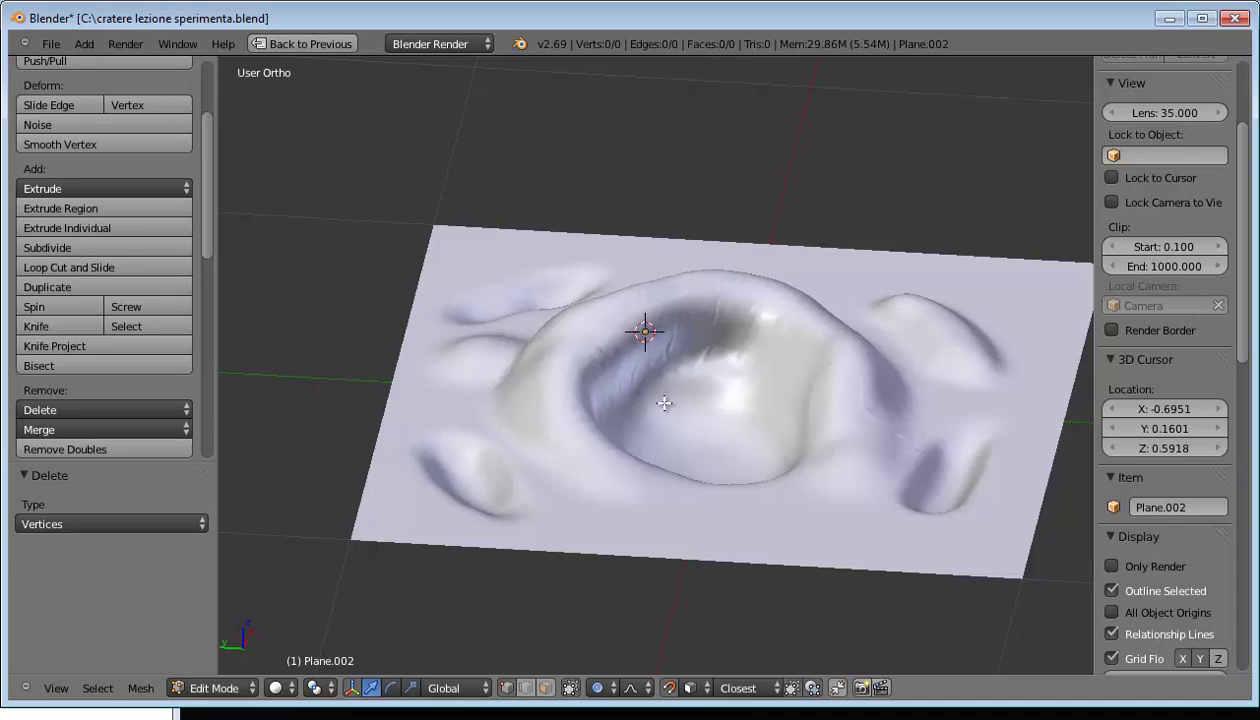
pyautogui.hotkey('ctrl', 'Up')
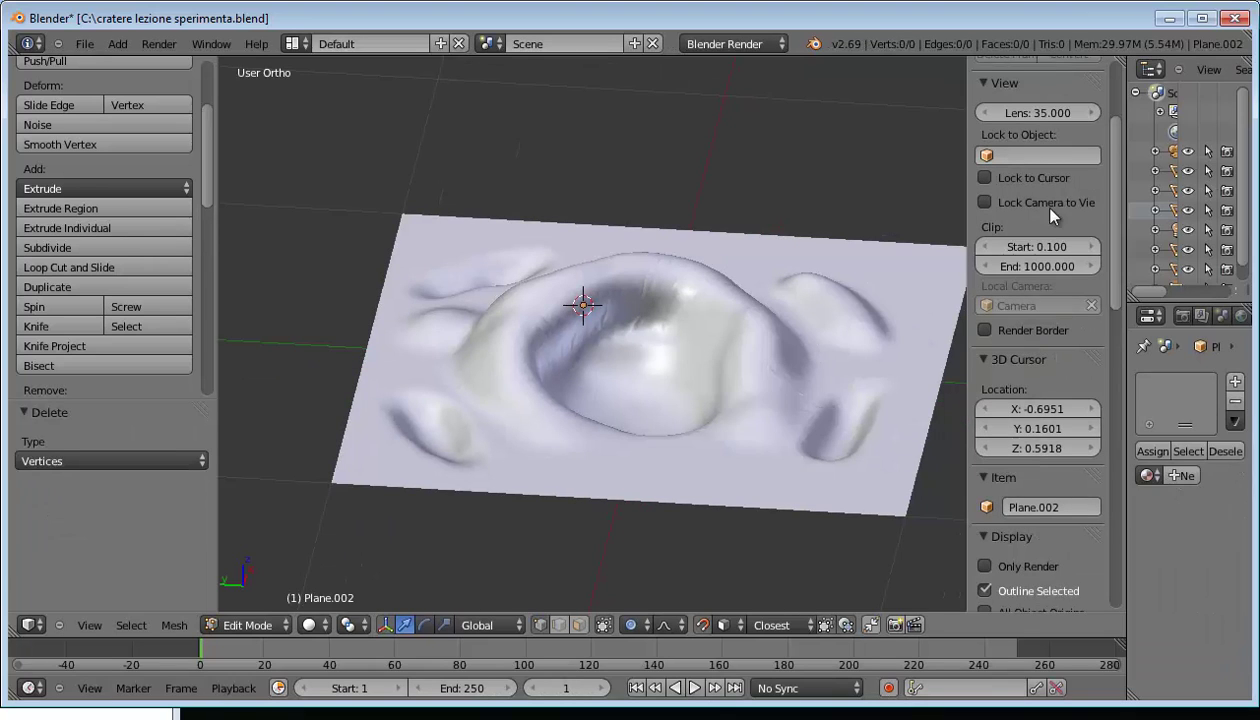
# - Rename the Plane.002 object to 'Retopologizzazione' in the Object properties
pyautogui.moveTo(1125, 229); pyautogui.dragTo(1040, 229)
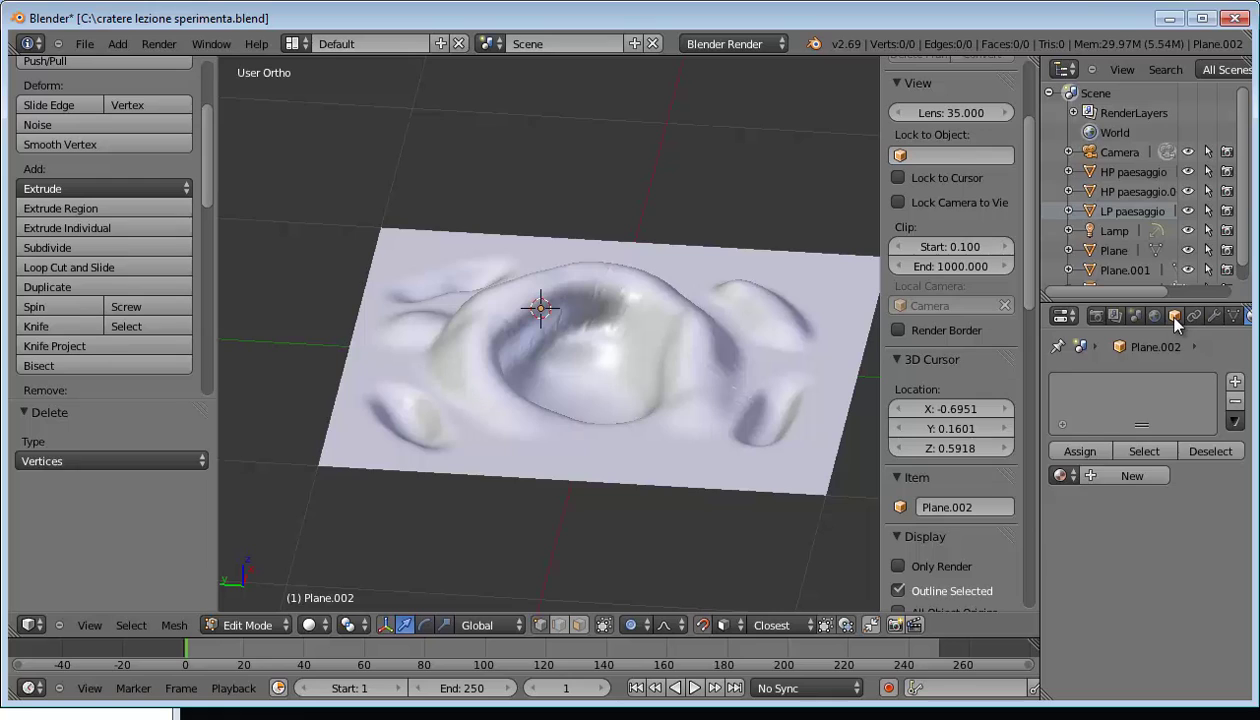
pyautogui.click(1174, 316)
pyautogui.click(1140, 382)
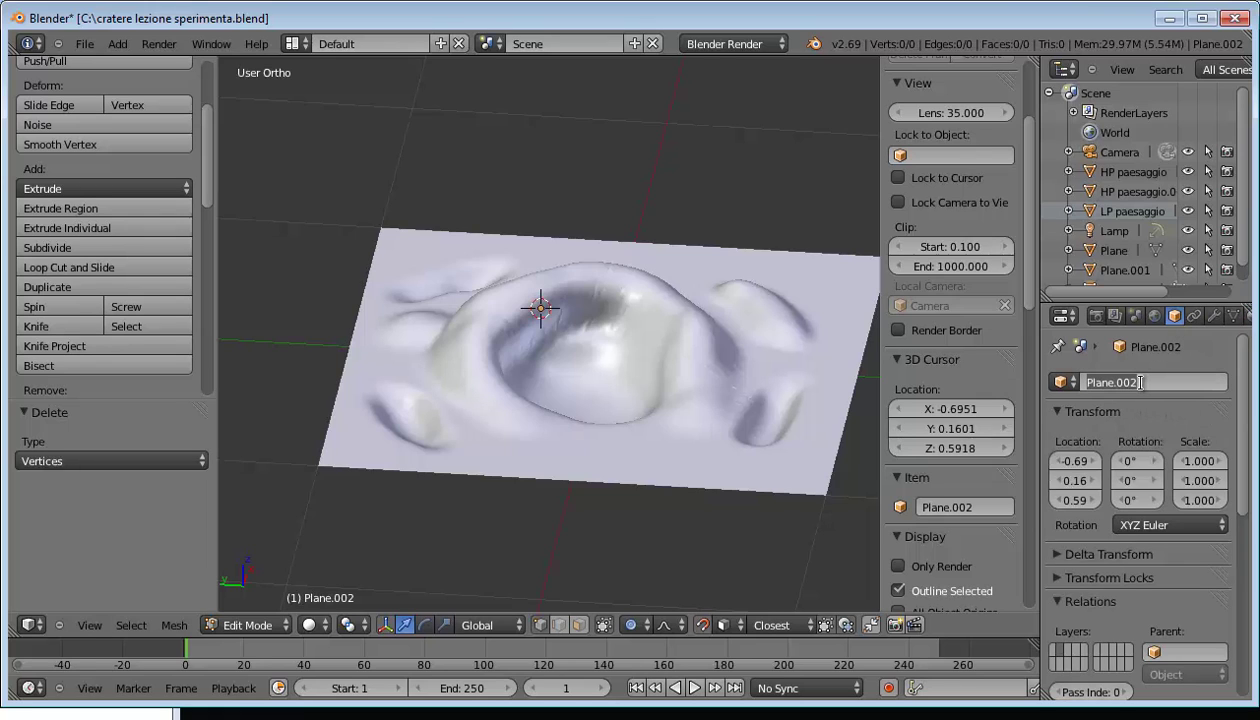
pyautogui.write('Retopologi')
pyautogui.write('zzazione')
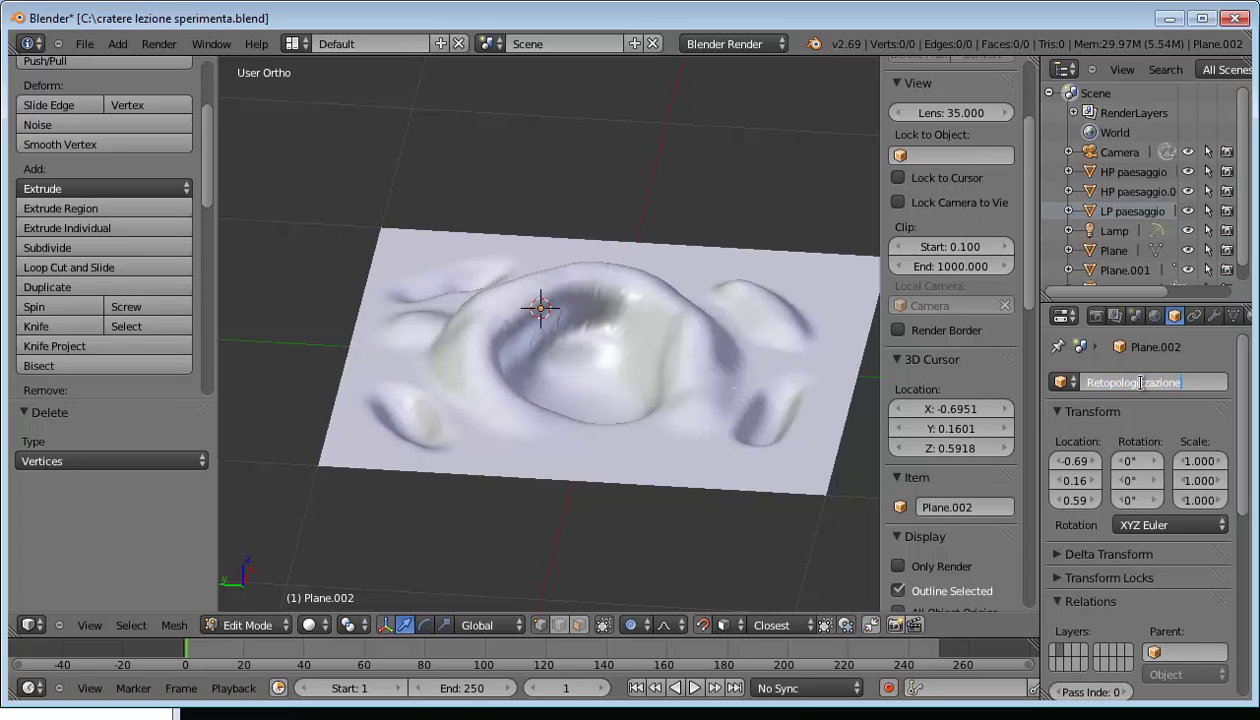
pyautogui.press('Return')
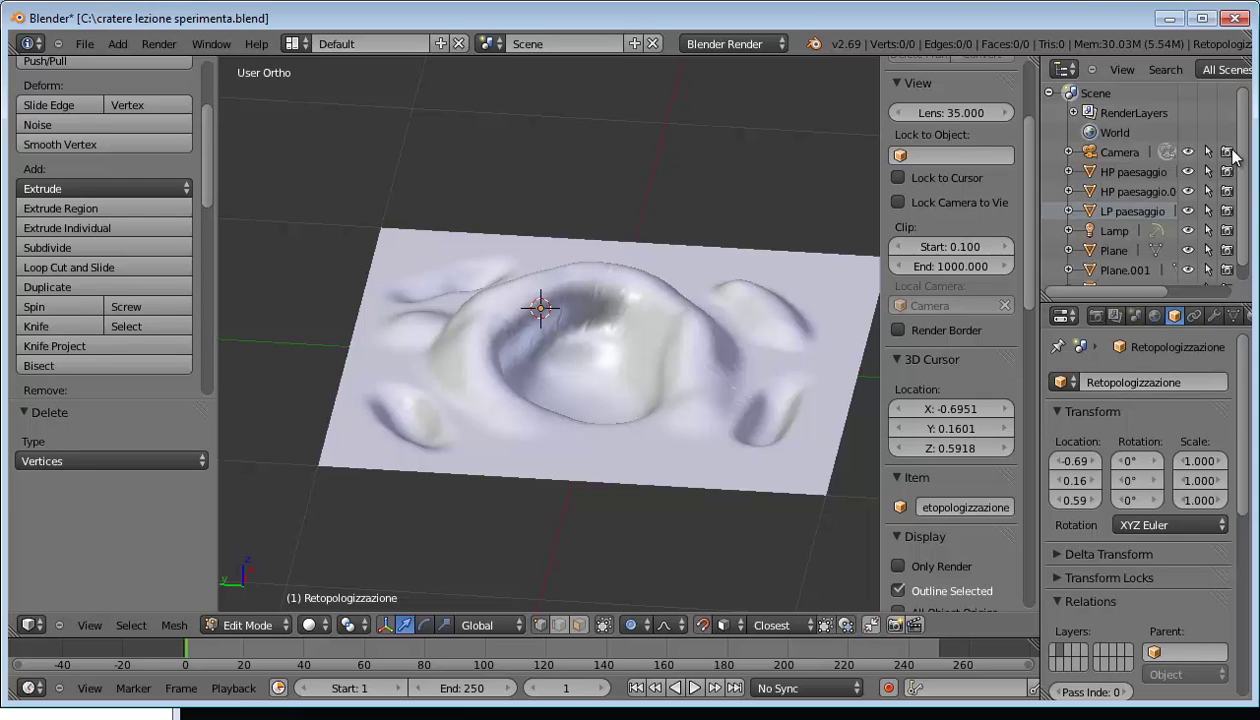
pyautogui.scroll(-1, 1220, 172)
pyautogui.moveTo(1127, 292)
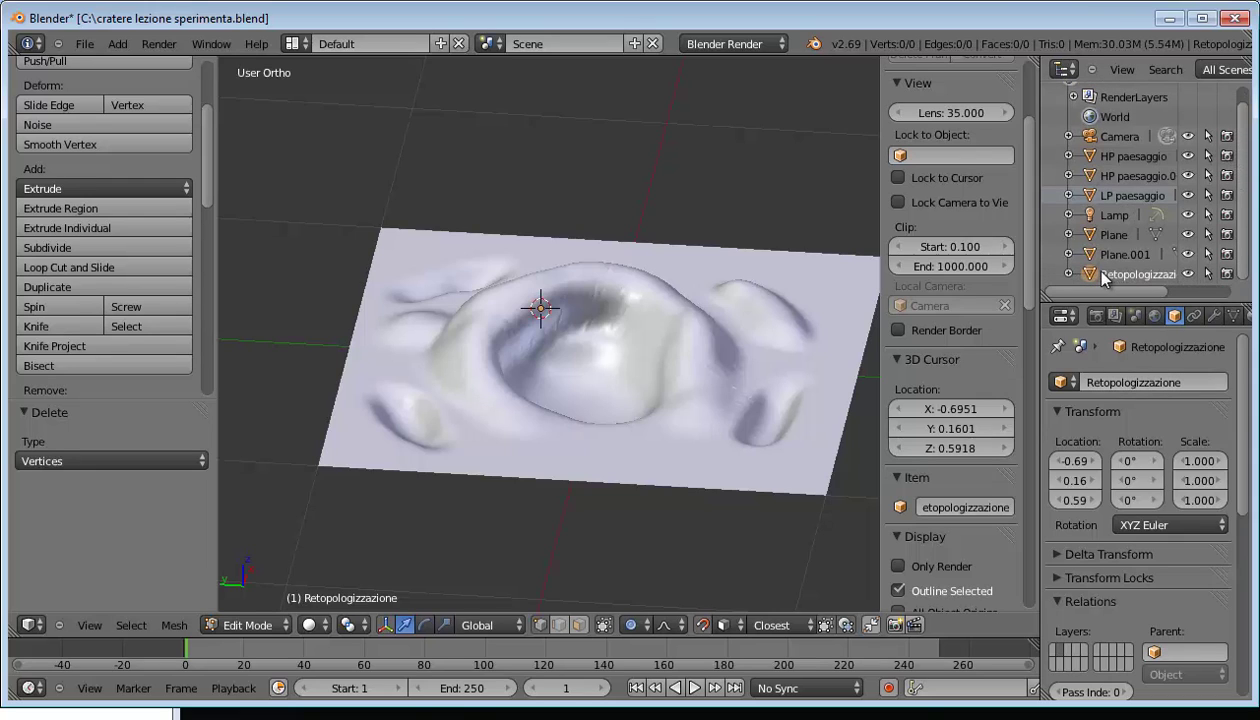
# - Select Retopologizzazione and add new grease pencil data with a new layer
pyautogui.click(1104, 276)
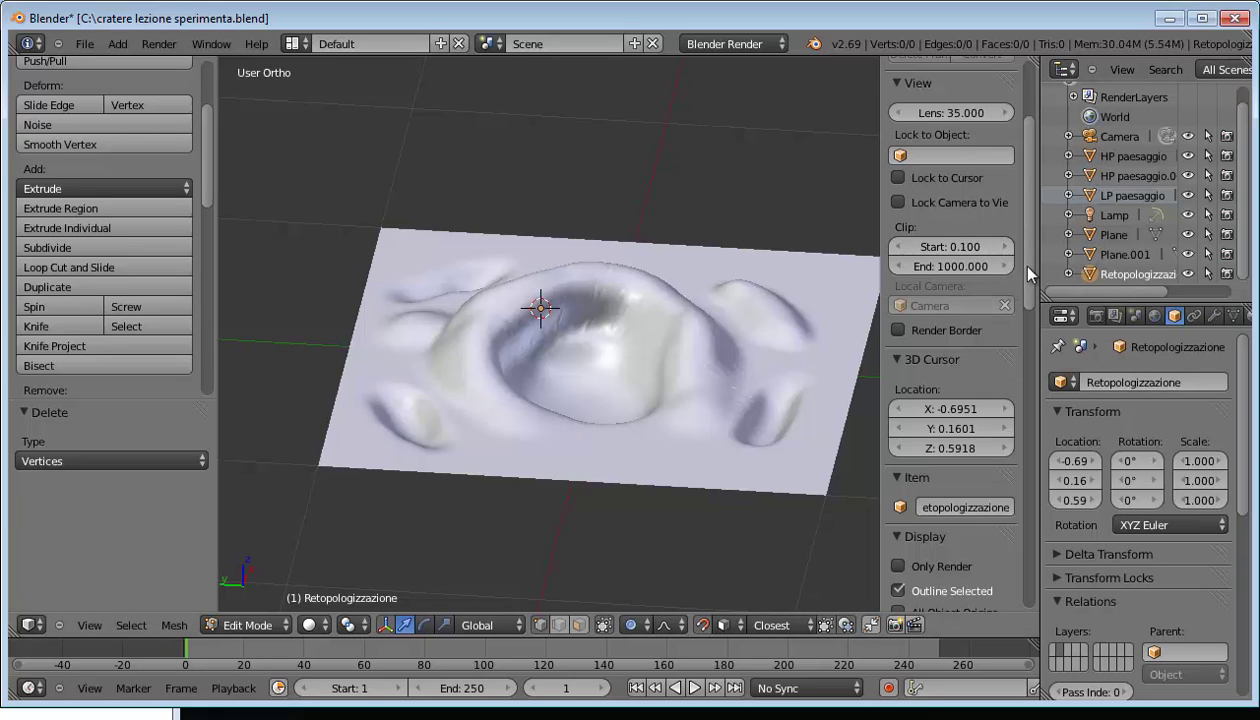
pyautogui.scroll(2, 1011, 262)
pyautogui.scroll(2, 1012, 225)
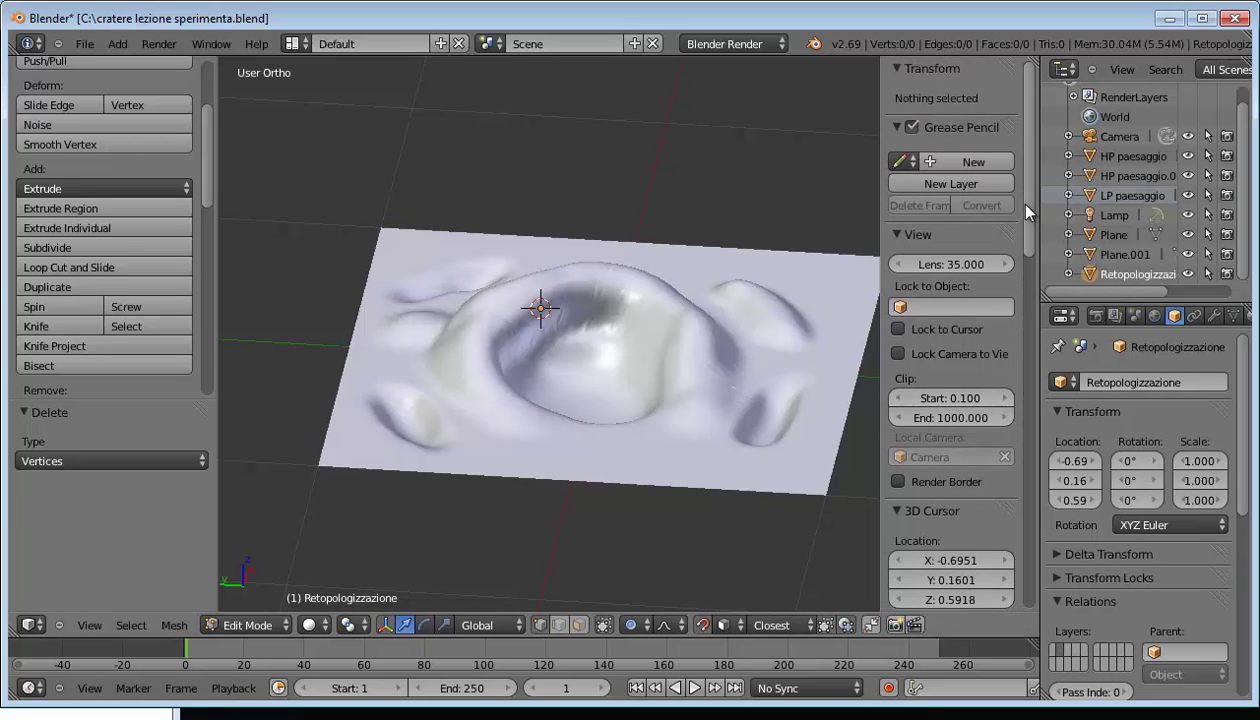
pyautogui.click(950, 166)
pyautogui.click(928, 184)
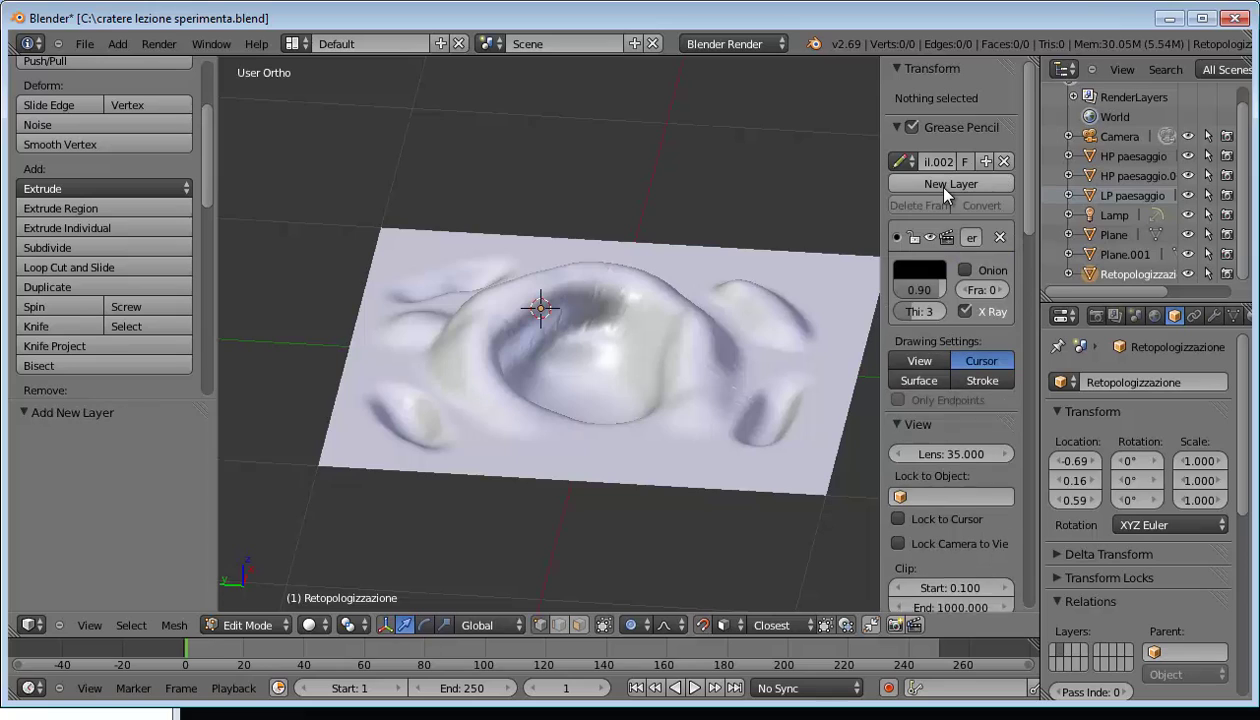
# - Set the grease pencil layer's stroke colour to bright green
pyautogui.click(918, 272)
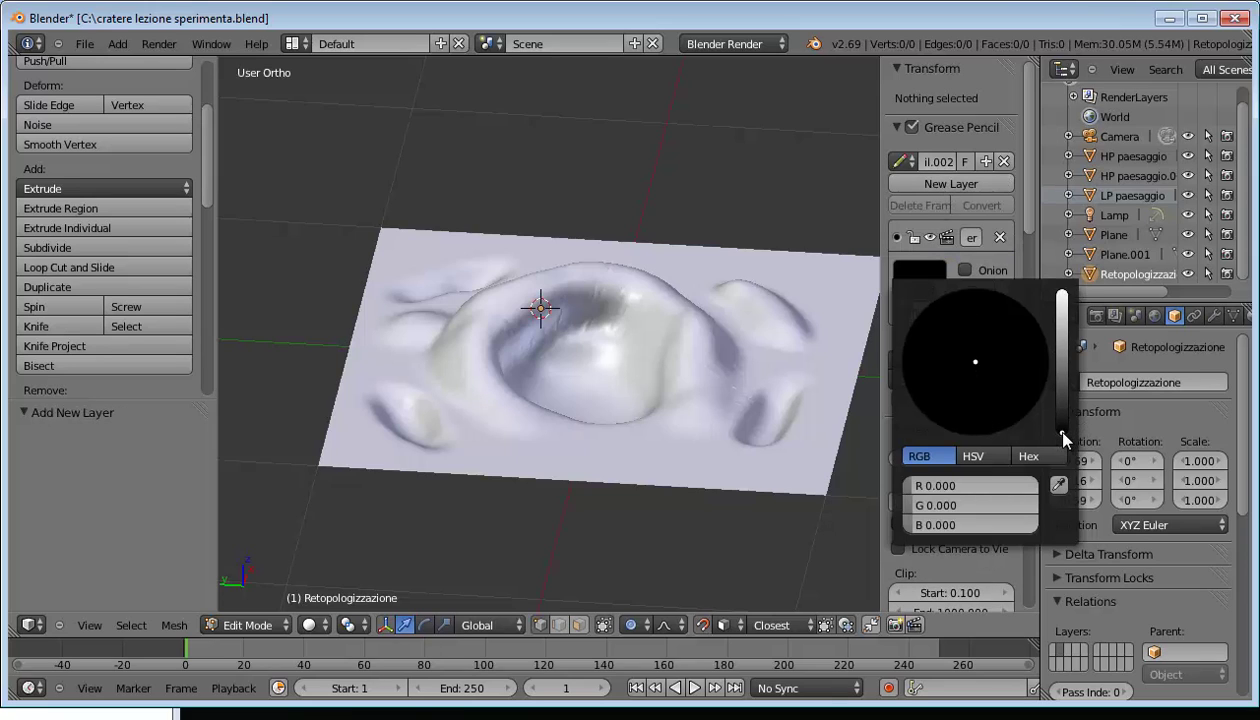
pyautogui.moveTo(1063, 438); pyautogui.dragTo(1061, 300)
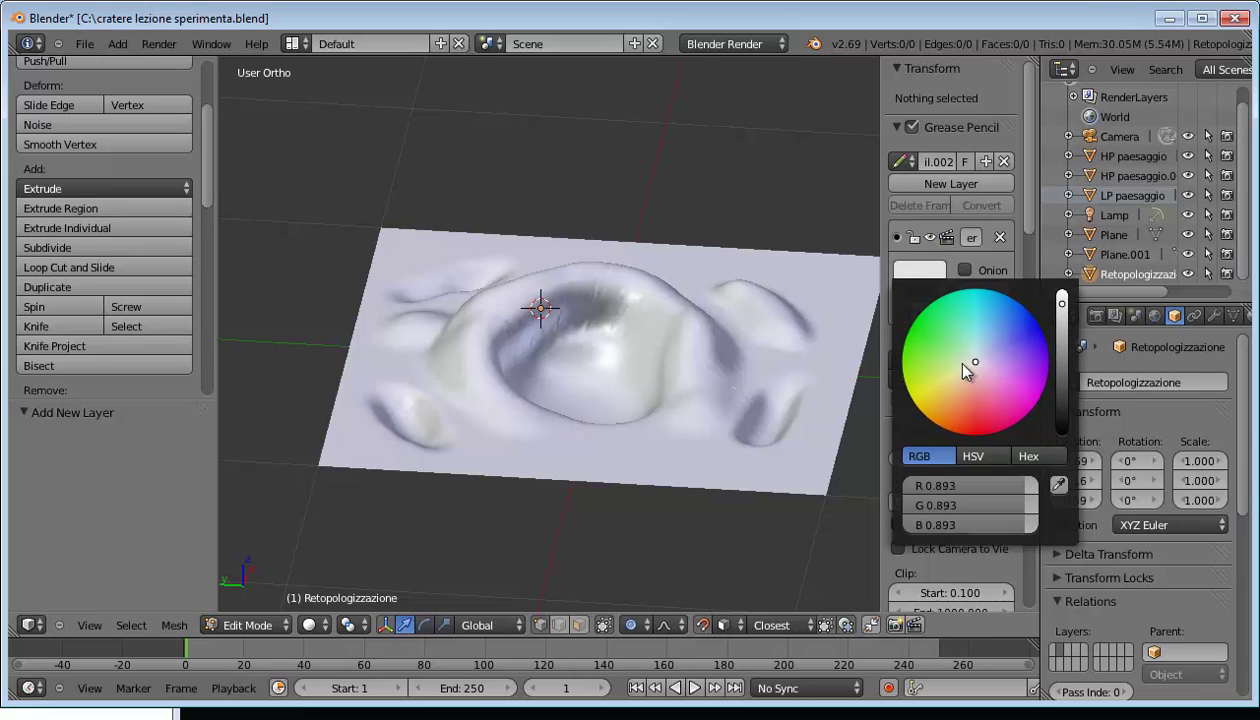
pyautogui.moveTo(965, 365); pyautogui.dragTo(1011, 297)
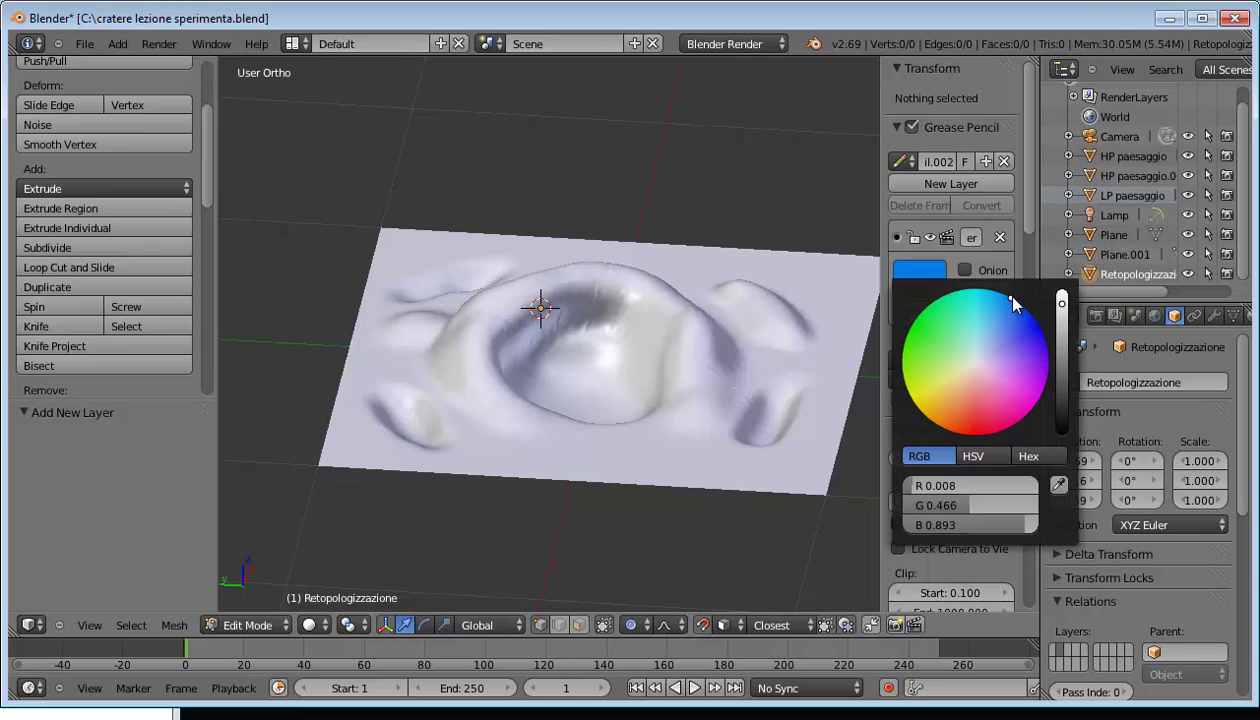
pyautogui.moveTo(1012, 298); pyautogui.dragTo(908, 338)
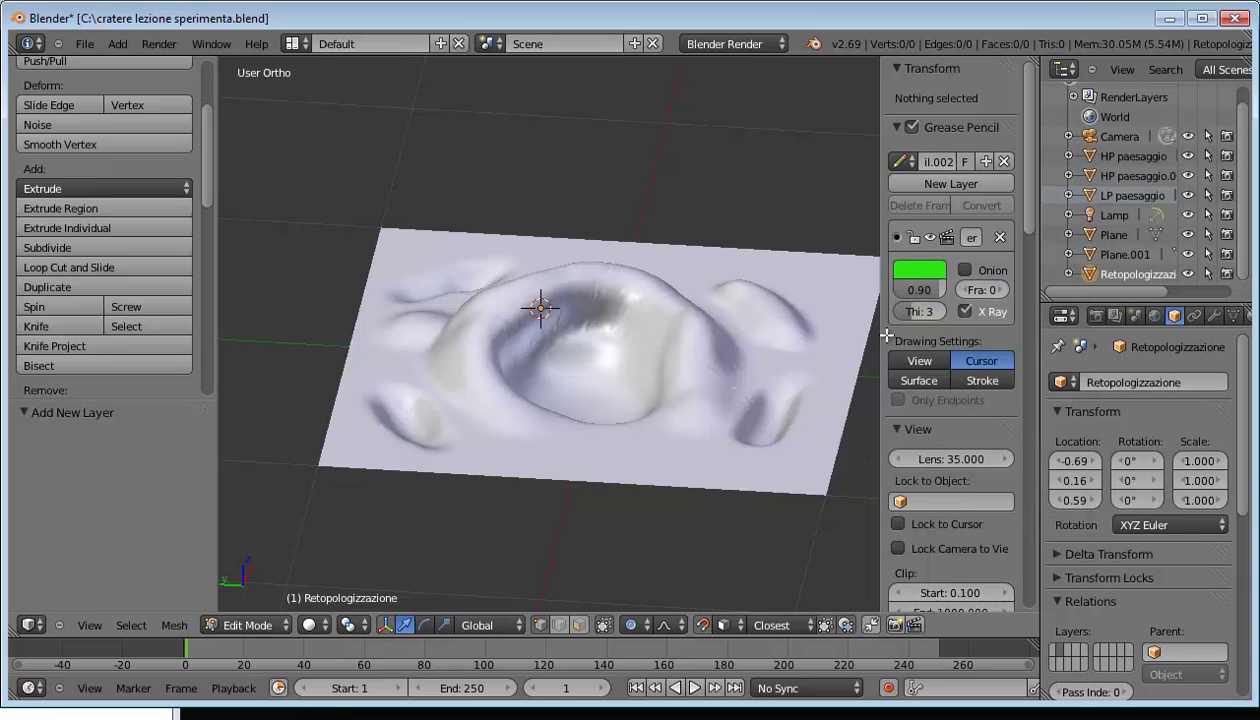
pyautogui.scroll(3, 658, 357)
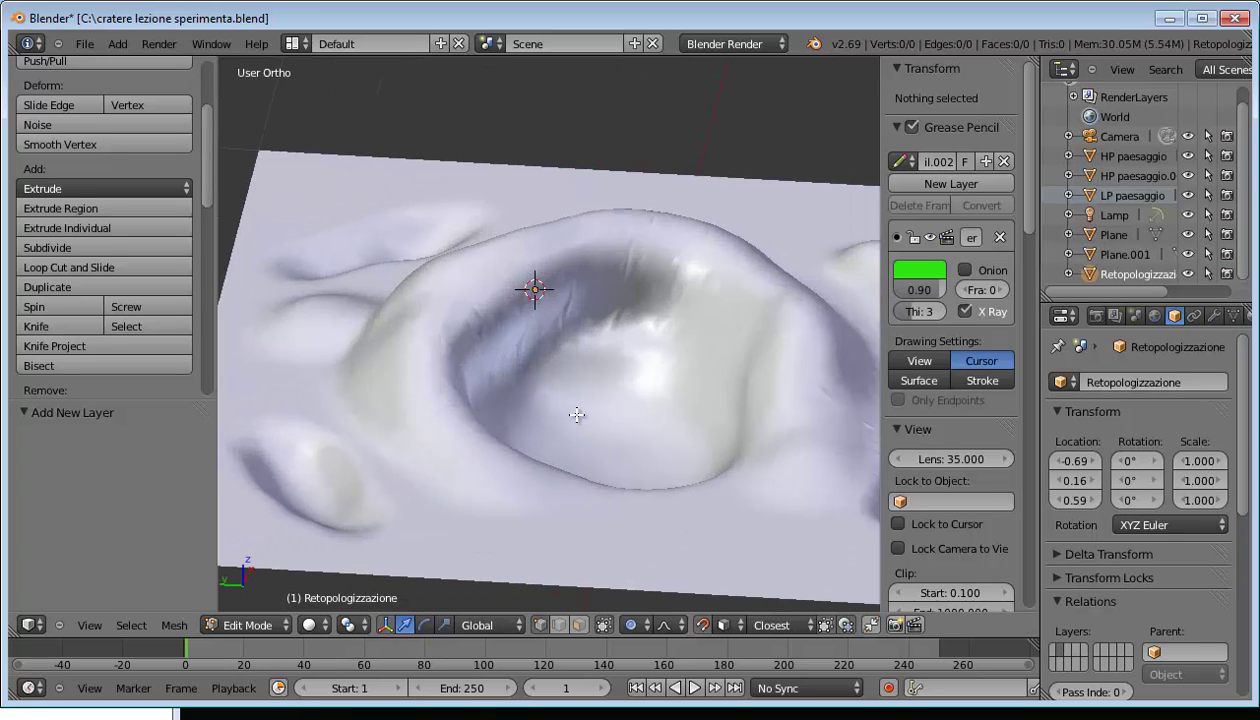
# - Draw a green grease-pencil loop around the crater rim from a low orbit view
pyautogui.moveTo(577, 413); pyautogui.dragTo(633, 326, button='middle')
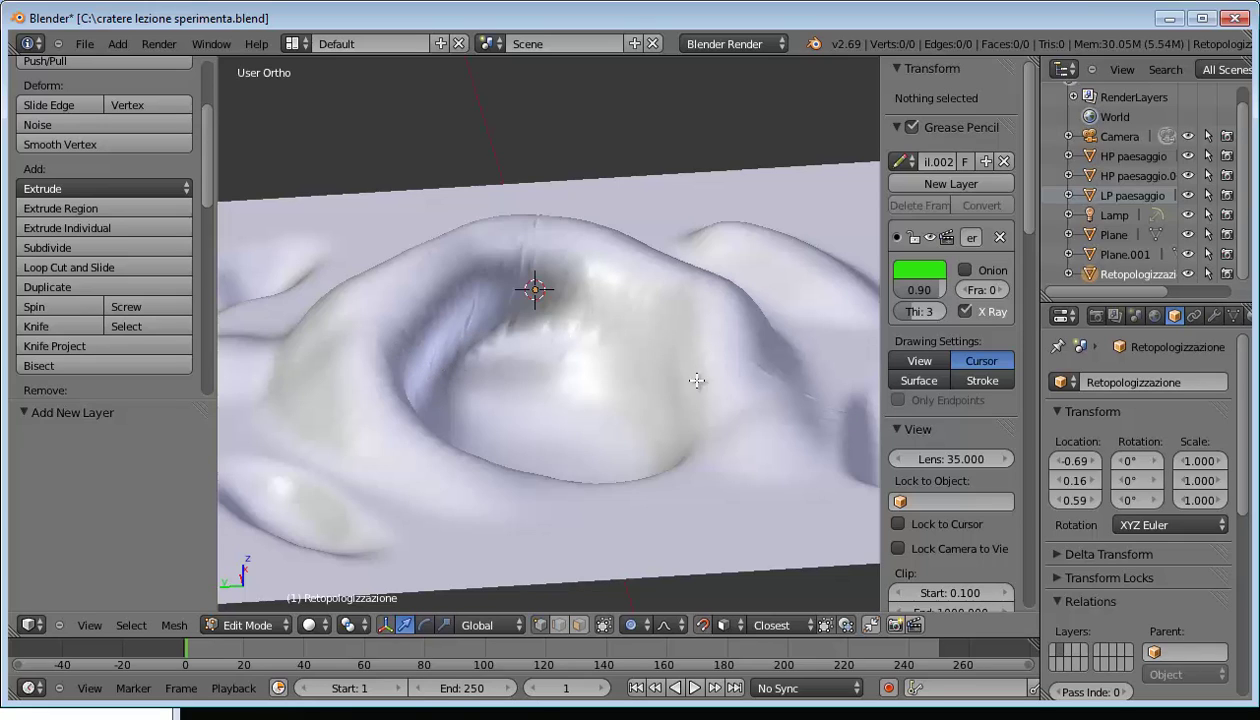
pyautogui.moveTo(506, 451)
pyautogui.mouseDown(button='middle')
pyautogui.moveTo(414, 444)
pyautogui.moveTo(487, 442)
pyautogui.mouseUp(button='middle')
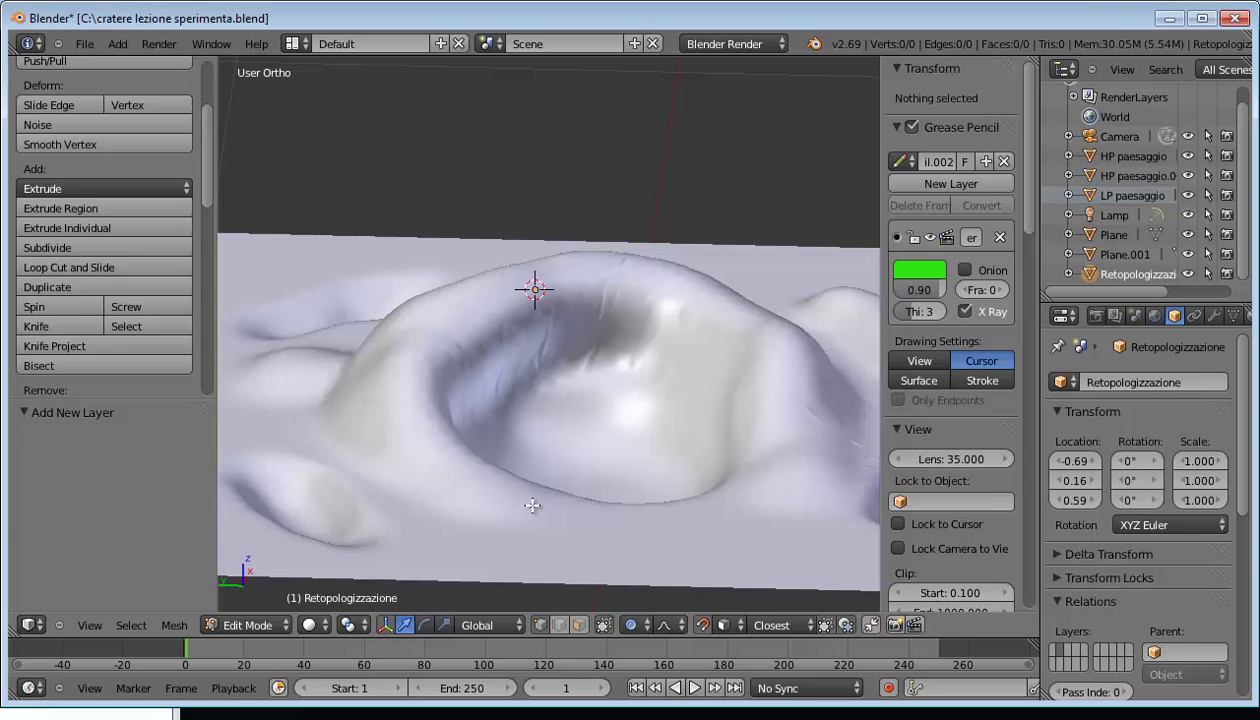
pyautogui.moveTo(530, 497)
pyautogui.mouseDown()
pyautogui.moveTo(455, 430)
pyautogui.moveTo(465, 297)
pyautogui.moveTo(541, 263)
pyautogui.moveTo(652, 262)
pyautogui.moveTo(695, 270)
pyautogui.moveTo(783, 322)
pyautogui.moveTo(797, 354)
pyautogui.moveTo(793, 424)
pyautogui.moveTo(742, 484)
pyautogui.moveTo(692, 509)
pyautogui.moveTo(615, 513)
pyautogui.moveTo(540, 492)
pyautogui.mouseUp()
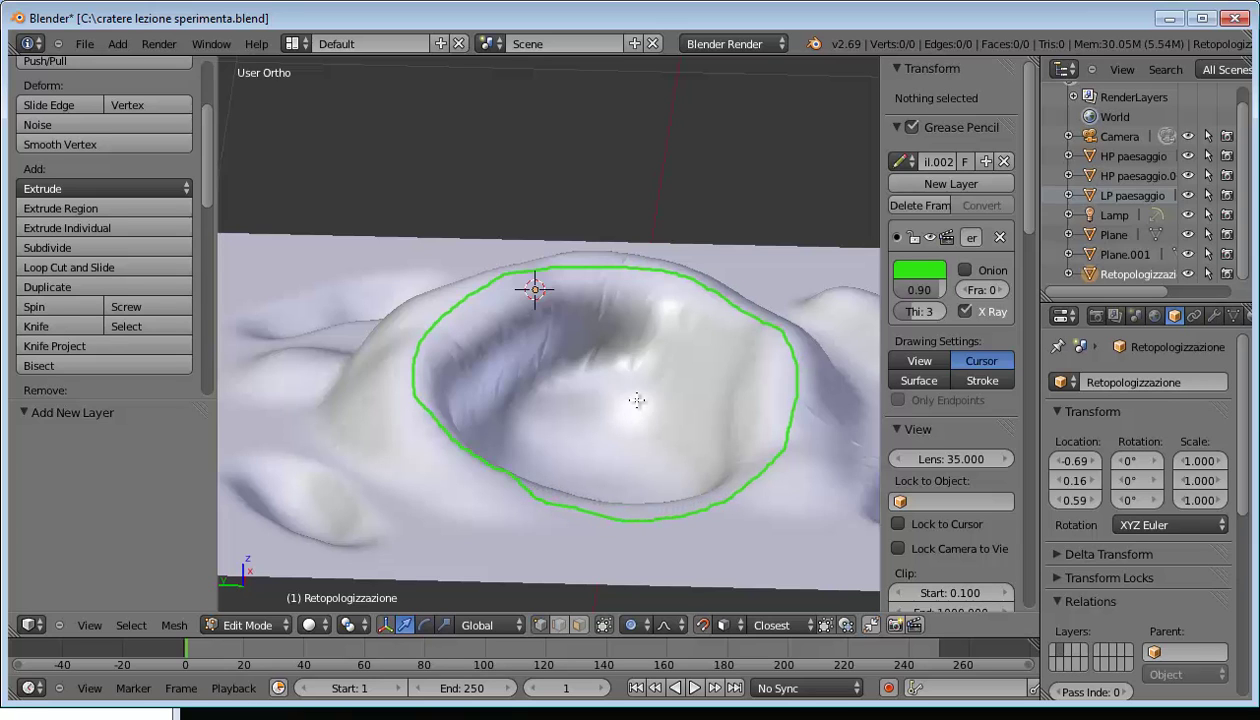
pyautogui.moveTo(637, 400)
pyautogui.mouseDown(button='middle')
pyautogui.moveTo(655, 444)
pyautogui.moveTo(677, 387)
pyautogui.moveTo(700, 397)
pyautogui.moveTo(668, 401)
pyautogui.mouseUp(button='middle')
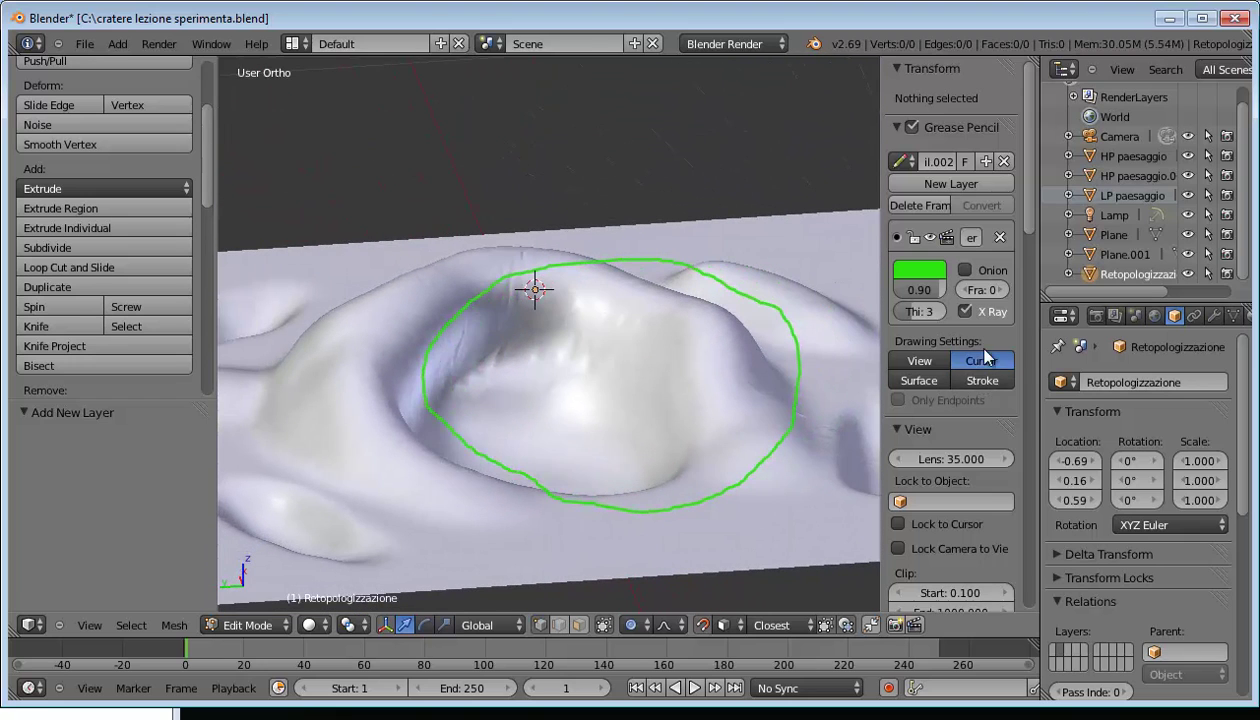
pyautogui.moveTo(1027, 237)
pyautogui.mouseDown()
pyautogui.moveTo(1011, 323)
pyautogui.moveTo(1021, 293)
pyautogui.mouseUp()
pyautogui.scroll(3, 1004, 249)
pyautogui.scroll(1, 1003, 245)
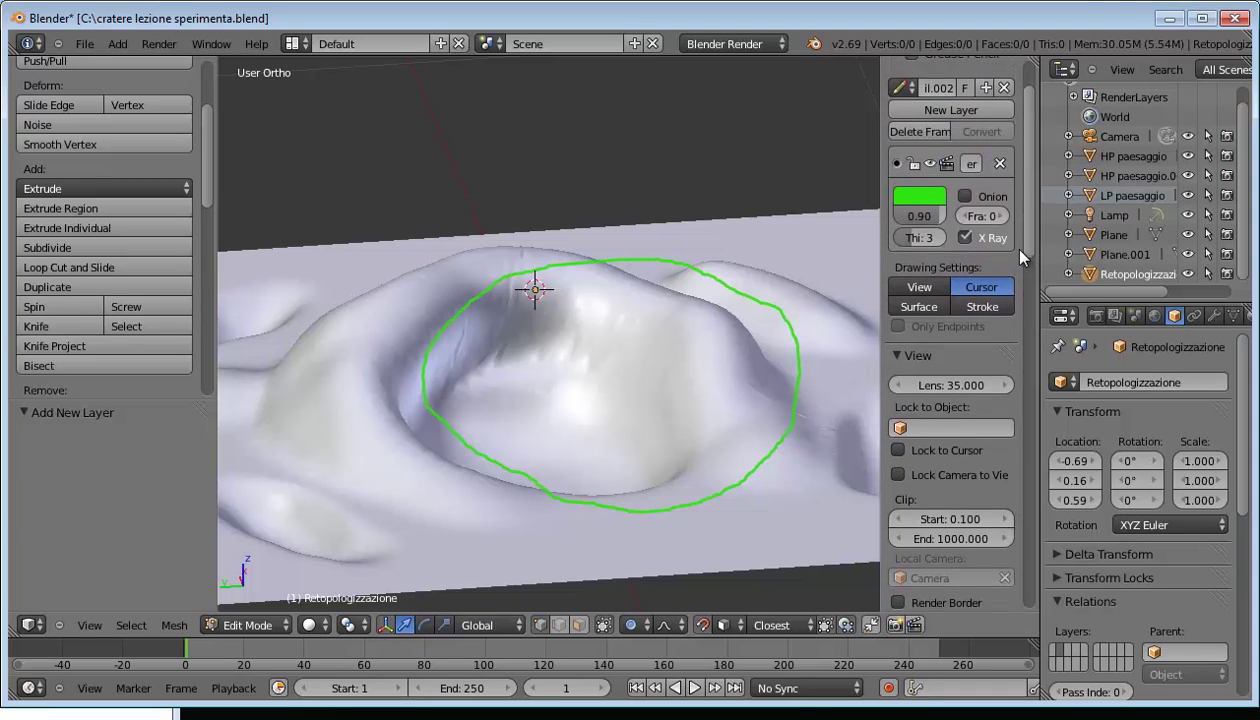
pyautogui.scroll(1, 1003, 236)
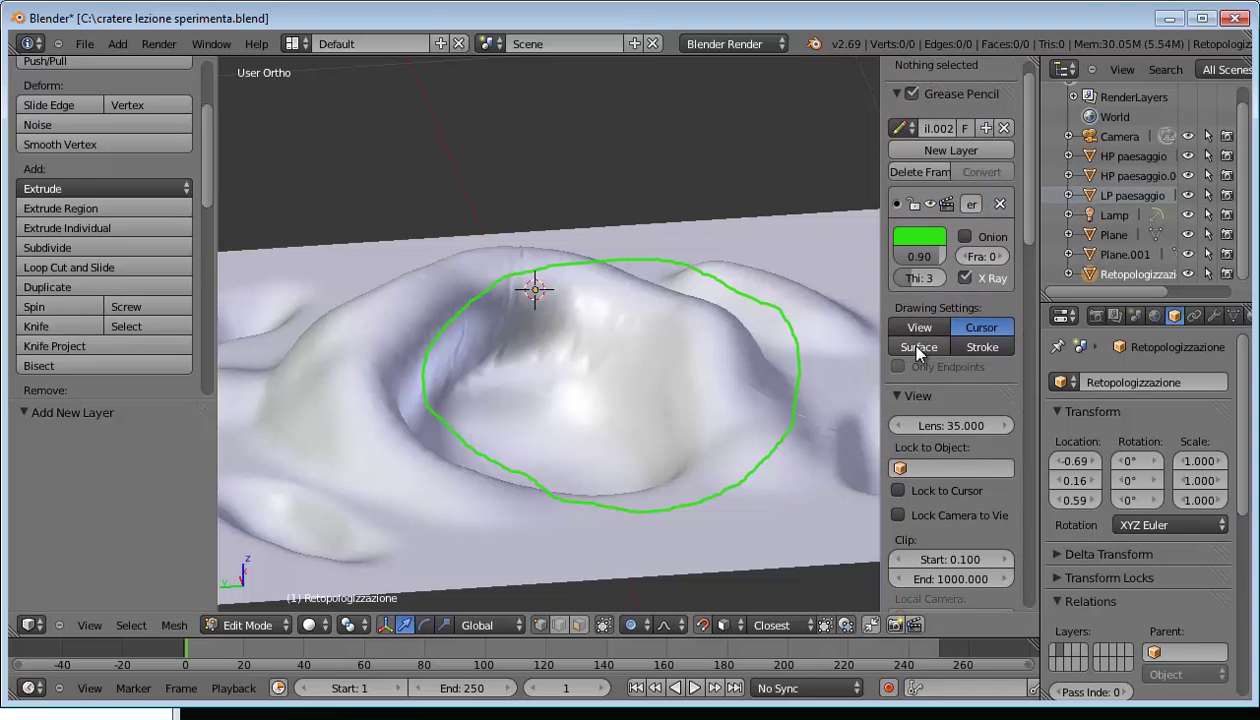
# - Set grease-pencil stroke placement to Surface and erase the loop's left and lower part
pyautogui.click(918, 350)
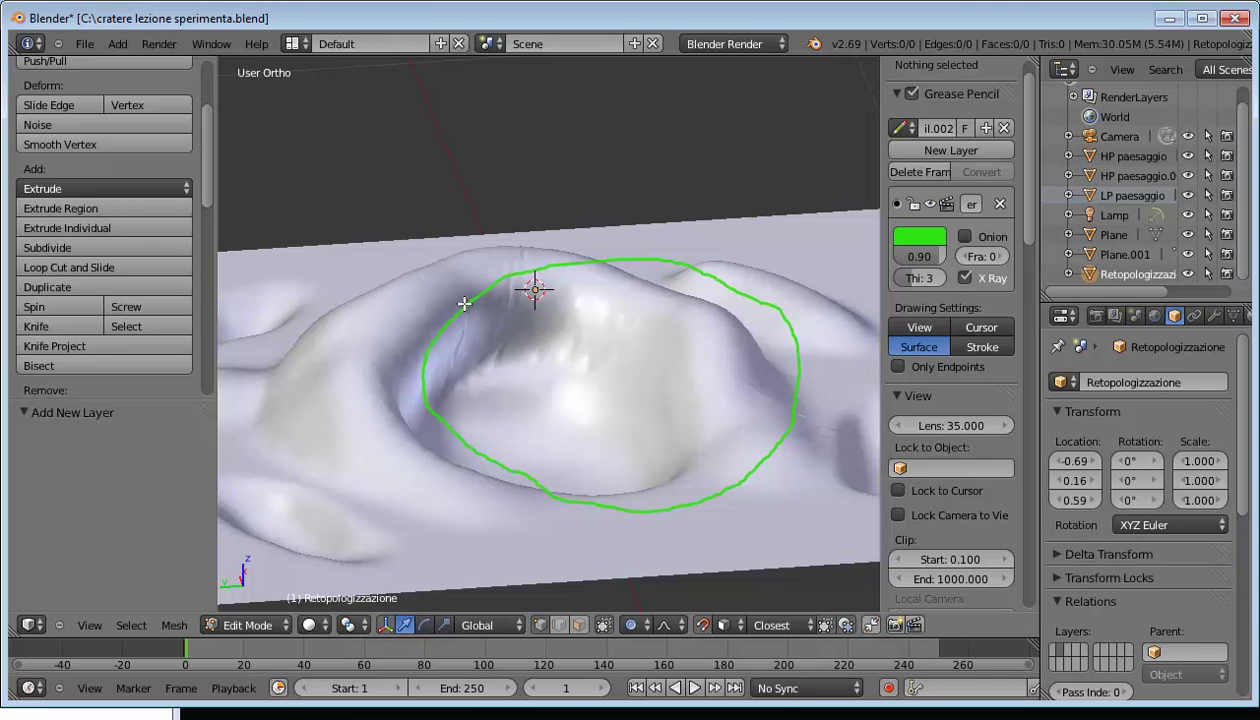
pyautogui.moveTo(464, 303); pyautogui.dragTo(473, 305, button='middle')
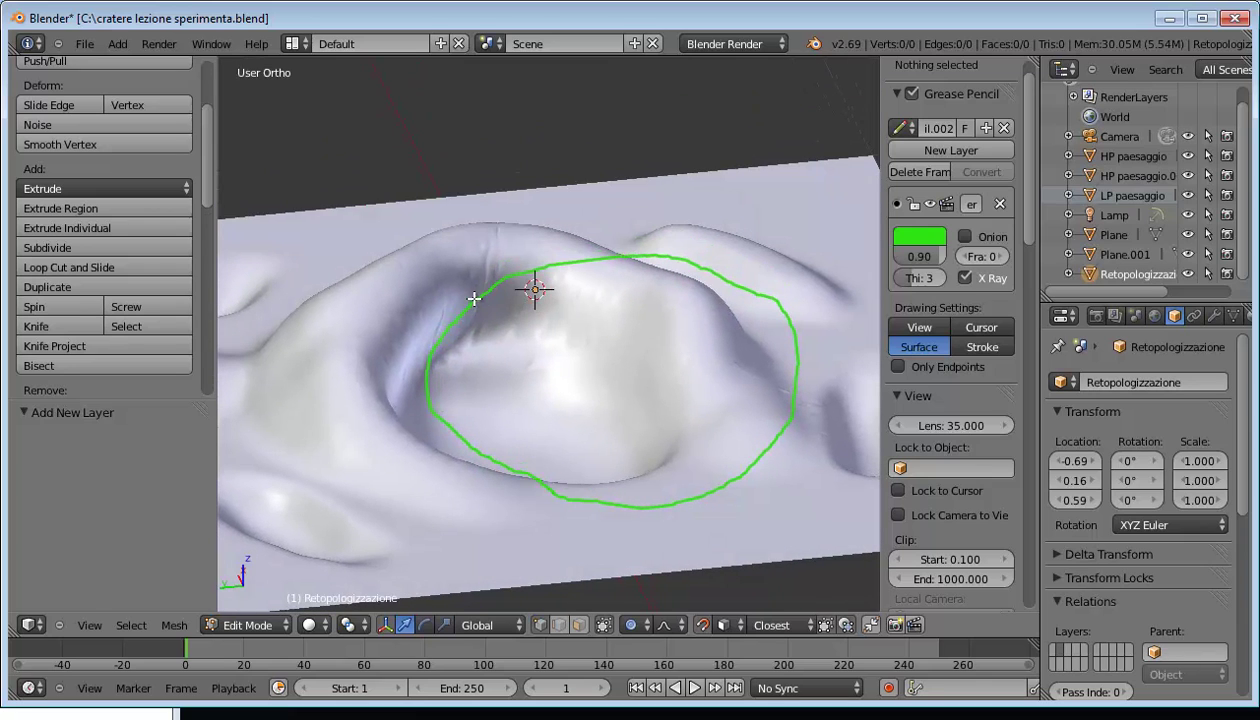
pyautogui.moveTo(475, 297)
pyautogui.mouseDown(button='right')
pyautogui.moveTo(622, 511)
pyautogui.moveTo(751, 450)
pyautogui.moveTo(790, 349)
pyautogui.moveTo(720, 280)
pyautogui.moveTo(613, 257)
pyautogui.moveTo(487, 293)
pyautogui.mouseUp(button='right')
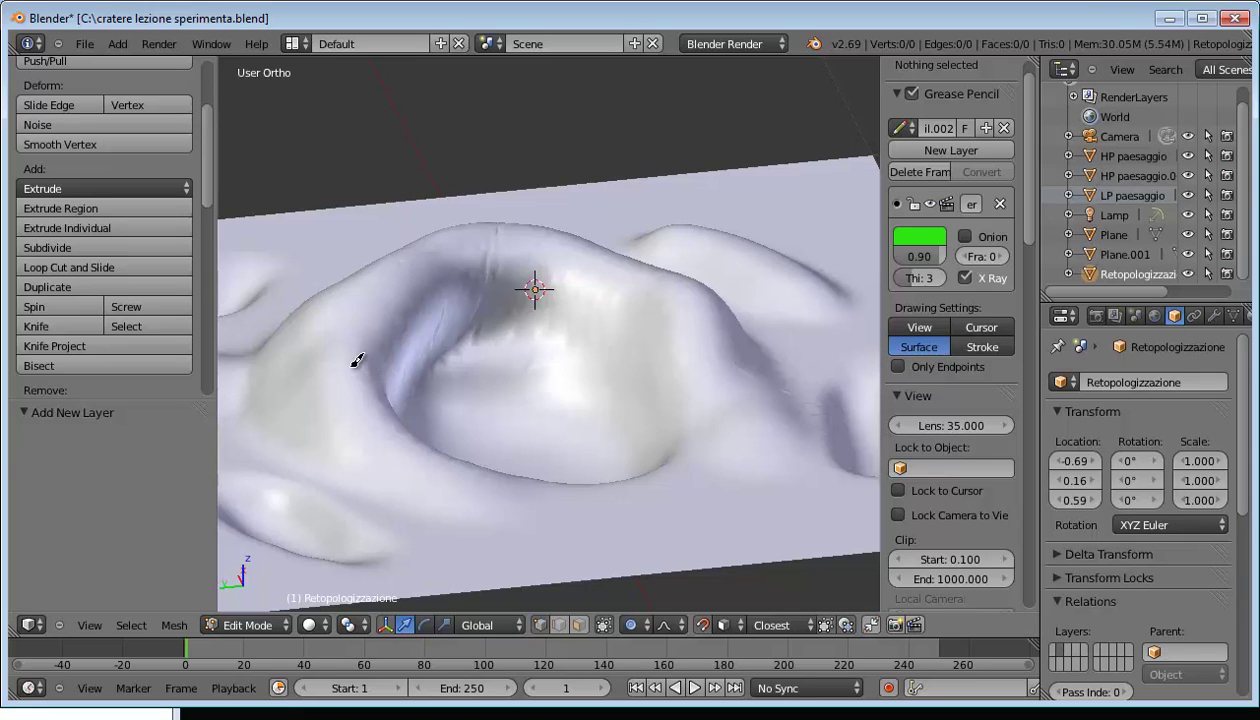
# - Redraw the rim loop and add a green stroke along the crater's inner rim
pyautogui.moveTo(351, 366)
pyautogui.mouseDown()
pyautogui.moveTo(475, 233)
pyautogui.moveTo(693, 290)
pyautogui.moveTo(717, 318)
pyautogui.moveTo(712, 425)
pyautogui.moveTo(676, 468)
pyautogui.moveTo(599, 489)
pyautogui.moveTo(440, 455)
pyautogui.moveTo(368, 397)
pyautogui.moveTo(351, 362)
pyautogui.mouseUp()
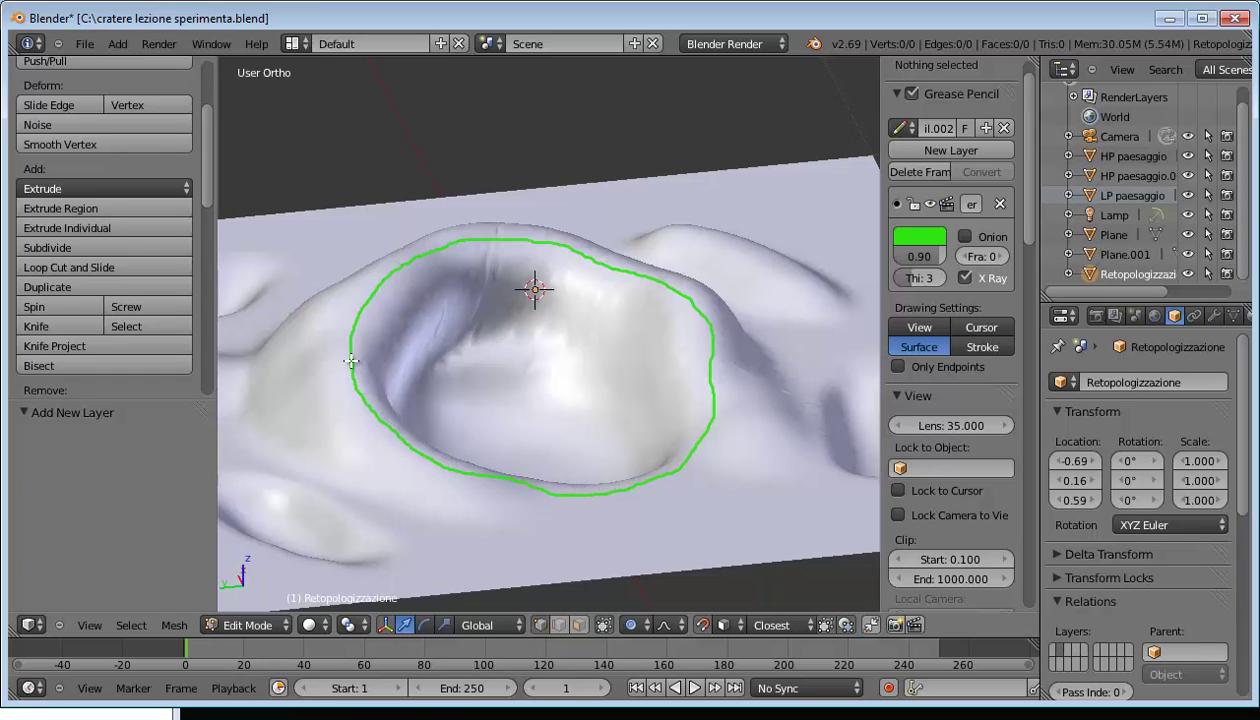
pyautogui.moveTo(351, 362)
pyautogui.mouseDown(button='middle')
pyautogui.moveTo(577, 366)
pyautogui.moveTo(500, 342)
pyautogui.moveTo(475, 370)
pyautogui.mouseUp(button='middle')
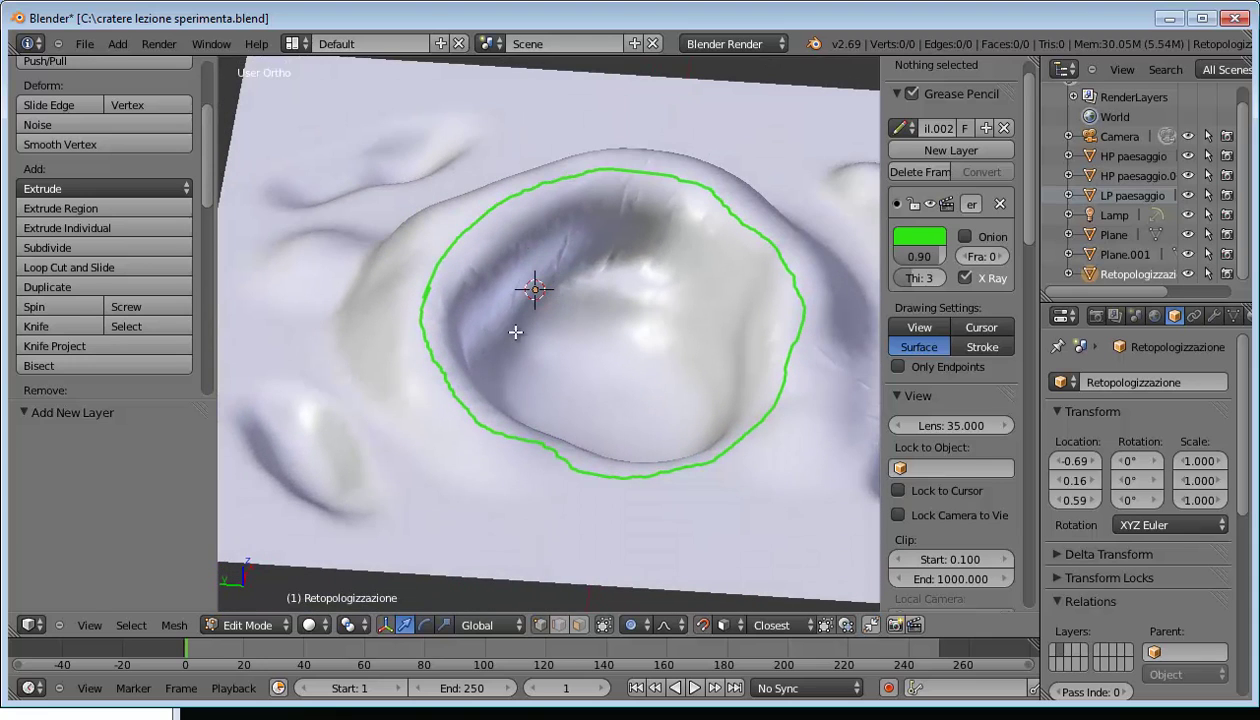
pyautogui.moveTo(466, 321)
pyautogui.mouseDown(button='middle')
pyautogui.moveTo(501, 259)
pyautogui.moveTo(484, 219)
pyautogui.moveTo(497, 253)
pyautogui.mouseUp(button='middle')
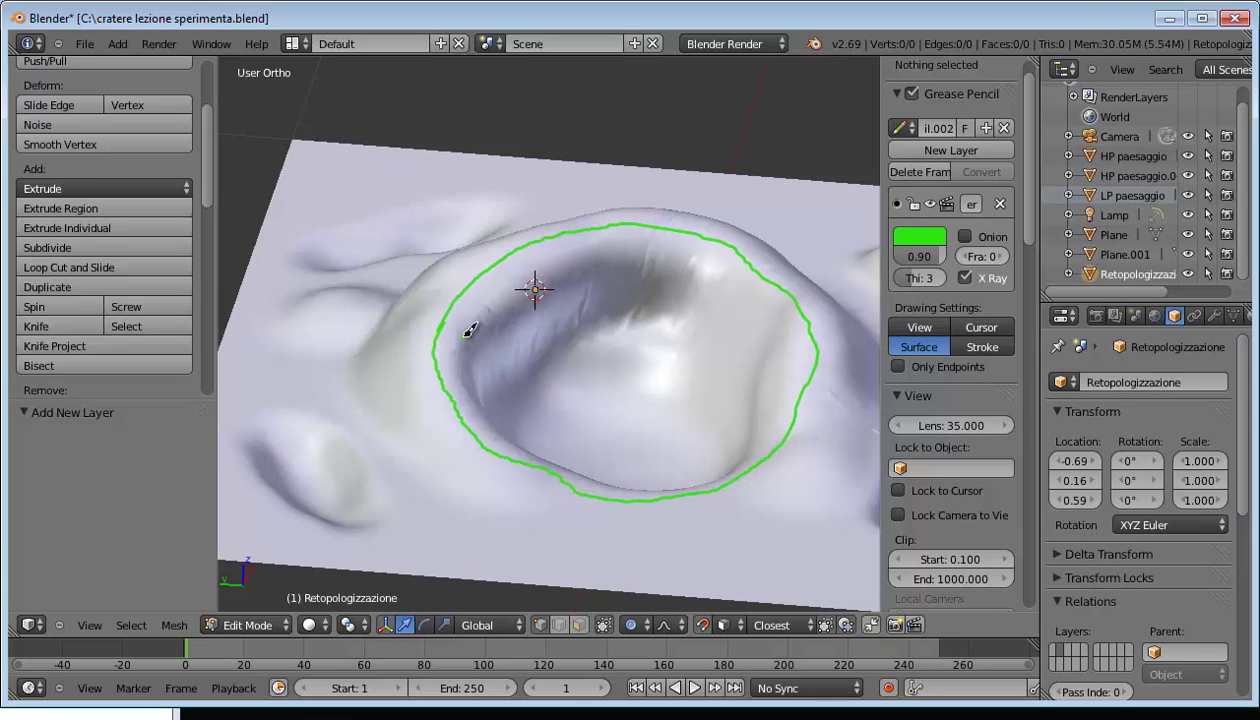
pyautogui.moveTo(487, 305)
pyautogui.mouseDown()
pyautogui.moveTo(564, 250)
pyautogui.moveTo(660, 240)
pyautogui.moveTo(731, 266)
pyautogui.moveTo(772, 301)
pyautogui.moveTo(788, 340)
pyautogui.moveTo(776, 397)
pyautogui.mouseUp()
# - Extend the inner rim stroke downward and along the crater edge
pyautogui.moveTo(763, 435); pyautogui.dragTo(737, 395, button='middle')
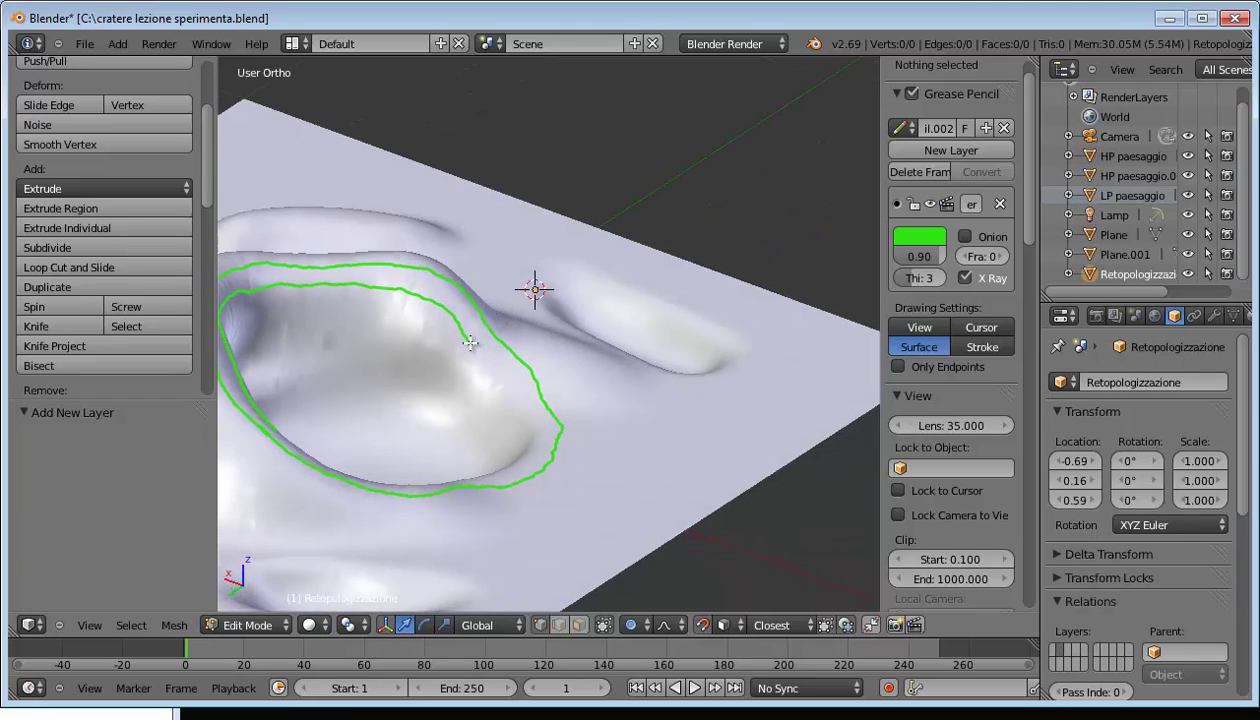
pyautogui.moveTo(473, 334)
pyautogui.mouseDown()
pyautogui.moveTo(520, 394)
pyautogui.moveTo(528, 437)
pyautogui.mouseUp()
pyautogui.moveTo(484, 456)
pyautogui.mouseDown(button='middle')
pyautogui.moveTo(512, 486)
pyautogui.moveTo(630, 495)
pyautogui.moveTo(481, 510)
pyautogui.mouseUp(button='middle')
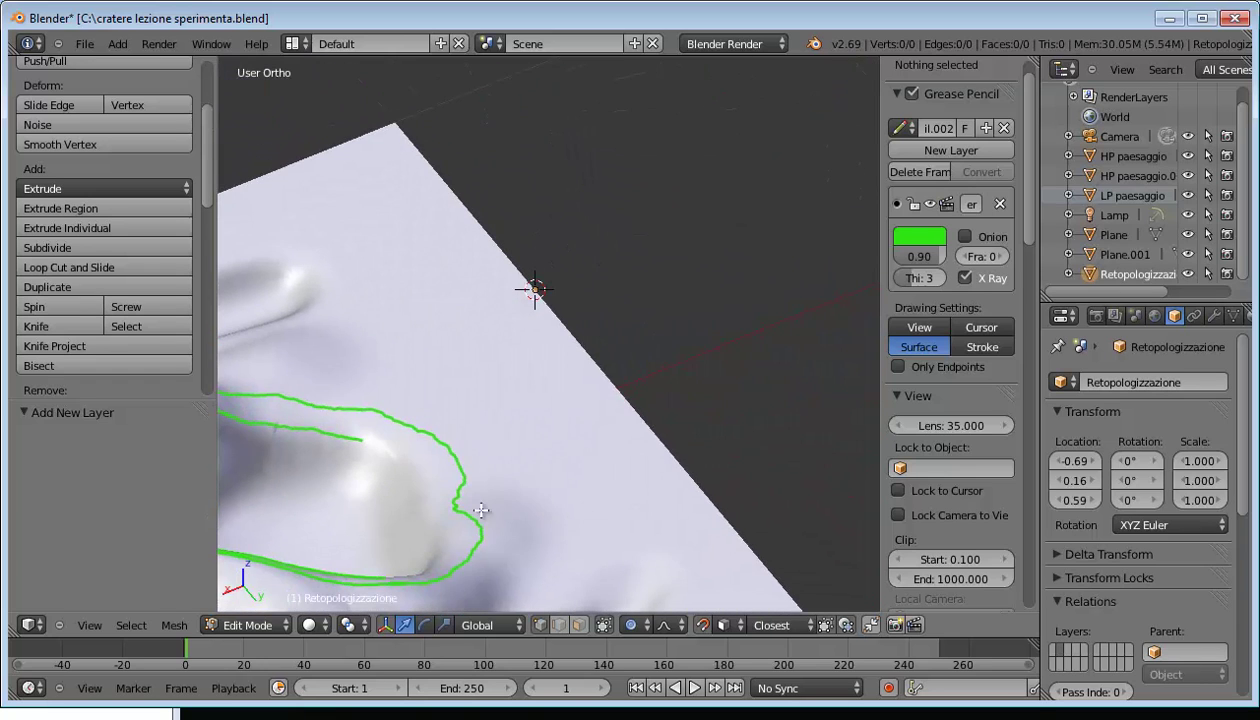
pyautogui.moveTo(362, 438)
pyautogui.mouseDown()
pyautogui.moveTo(399, 441)
pyautogui.moveTo(430, 467)
pyautogui.moveTo(437, 513)
pyautogui.mouseUp()
pyautogui.moveTo(437, 513)
pyautogui.mouseDown(button='middle')
pyautogui.moveTo(422, 526)
pyautogui.moveTo(585, 562)
pyautogui.moveTo(624, 534)
pyautogui.moveTo(603, 529)
pyautogui.mouseUp(button='middle')
pyautogui.moveTo(603, 529)
pyautogui.mouseDown()
pyautogui.moveTo(630, 509)
pyautogui.moveTo(692, 500)
pyautogui.moveTo(762, 523)
pyautogui.mouseUp()
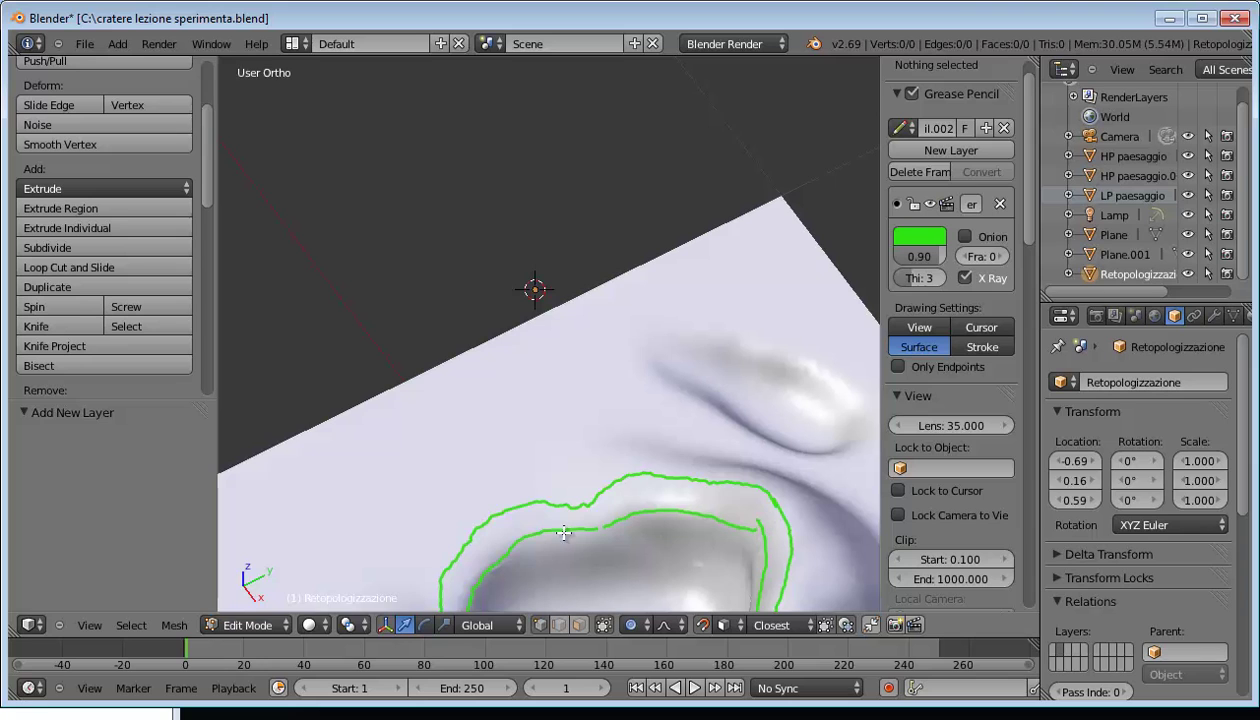
# - Draw a new green guide stroke around the inner crater wall from several angles
pyautogui.moveTo(645, 550); pyautogui.dragTo(860, 500, button='middle')
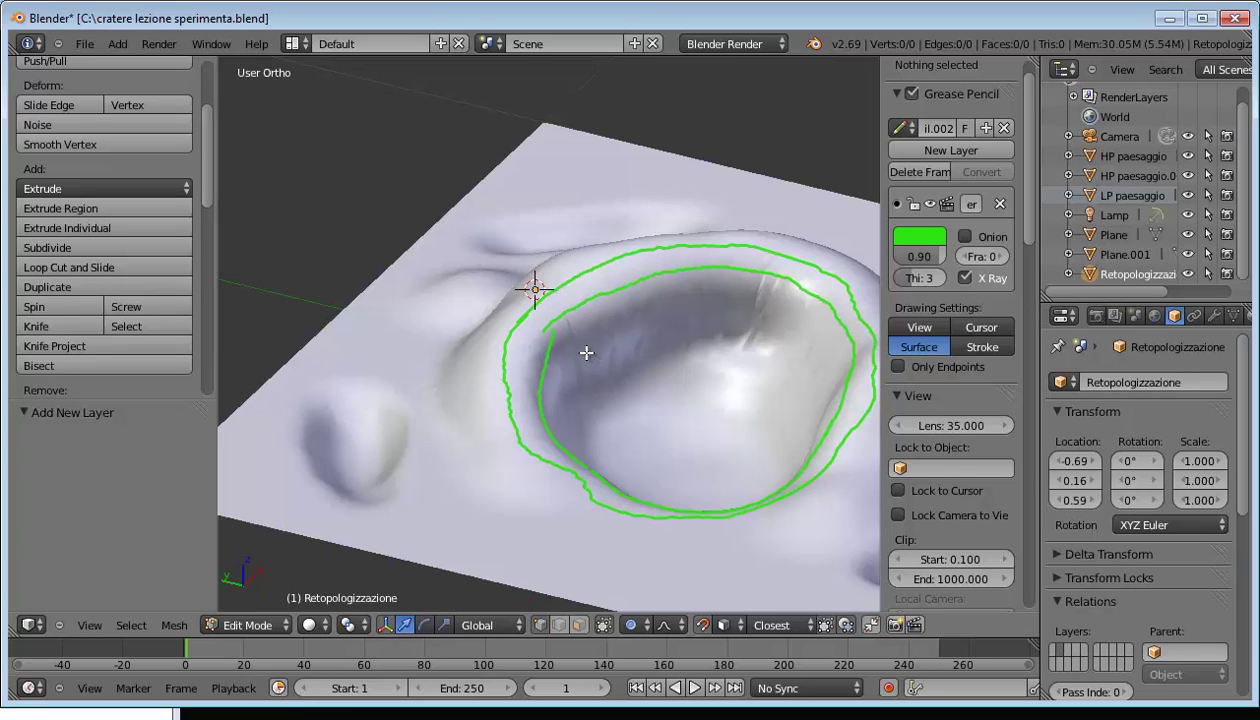
pyautogui.moveTo(586, 353)
pyautogui.mouseDown()
pyautogui.moveTo(641, 322)
pyautogui.moveTo(759, 312)
pyautogui.moveTo(821, 357)
pyautogui.moveTo(827, 385)
pyautogui.mouseUp()
pyautogui.moveTo(827, 385)
pyautogui.mouseDown(button='middle')
pyautogui.moveTo(759, 422)
pyautogui.moveTo(865, 428)
pyautogui.moveTo(769, 379)
pyautogui.mouseUp(button='middle')
pyautogui.moveTo(474, 274)
pyautogui.mouseDown()
pyautogui.moveTo(534, 284)
pyautogui.moveTo(568, 352)
pyautogui.moveTo(557, 400)
pyautogui.mouseUp()
pyautogui.moveTo(442, 381); pyautogui.dragTo(554, 427, button='middle')
pyautogui.moveTo(350, 320)
pyautogui.mouseDown()
pyautogui.moveTo(388, 336)
pyautogui.moveTo(398, 362)
pyautogui.moveTo(378, 430)
pyautogui.mouseUp()
pyautogui.moveTo(378, 430)
pyautogui.mouseDown(button='middle')
pyautogui.moveTo(366, 427)
pyautogui.moveTo(492, 456)
pyautogui.moveTo(478, 450)
pyautogui.mouseUp(button='middle')
pyautogui.moveTo(478, 450); pyautogui.dragTo(536, 516)
pyautogui.moveTo(401, 496)
pyautogui.mouseDown(button='middle')
pyautogui.moveTo(481, 534)
pyautogui.moveTo(679, 465)
pyautogui.mouseUp(button='middle')
pyautogui.moveTo(693, 378)
pyautogui.mouseDown()
pyautogui.moveTo(722, 428)
pyautogui.moveTo(716, 515)
pyautogui.mouseUp()
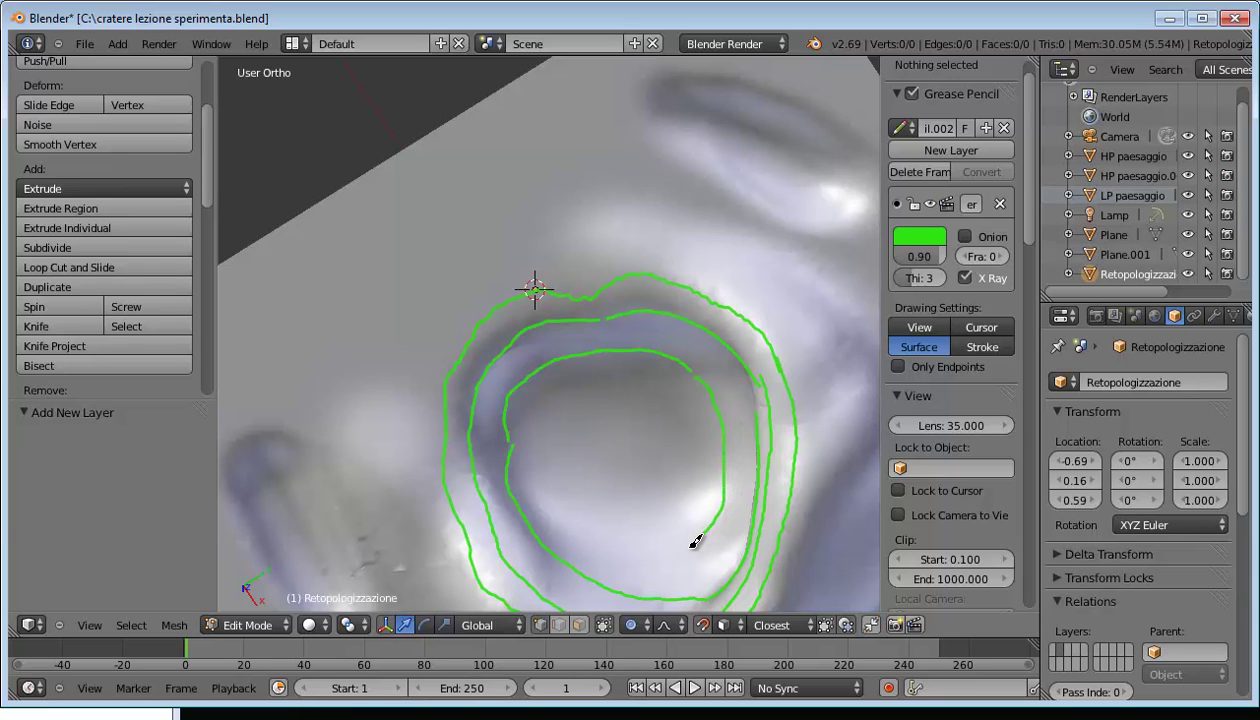
# - Close the inner loop on the unfinished side and erase stray stroke pieces
pyautogui.moveTo(696, 544)
pyautogui.mouseDown(button='middle')
pyautogui.moveTo(731, 557)
pyautogui.moveTo(754, 517)
pyautogui.moveTo(716, 548)
pyautogui.moveTo(733, 502)
pyautogui.moveTo(726, 478)
pyautogui.moveTo(706, 532)
pyautogui.moveTo(633, 501)
pyautogui.moveTo(596, 447)
pyautogui.moveTo(835, 506)
pyautogui.moveTo(865, 467)
pyautogui.mouseUp(button='middle')
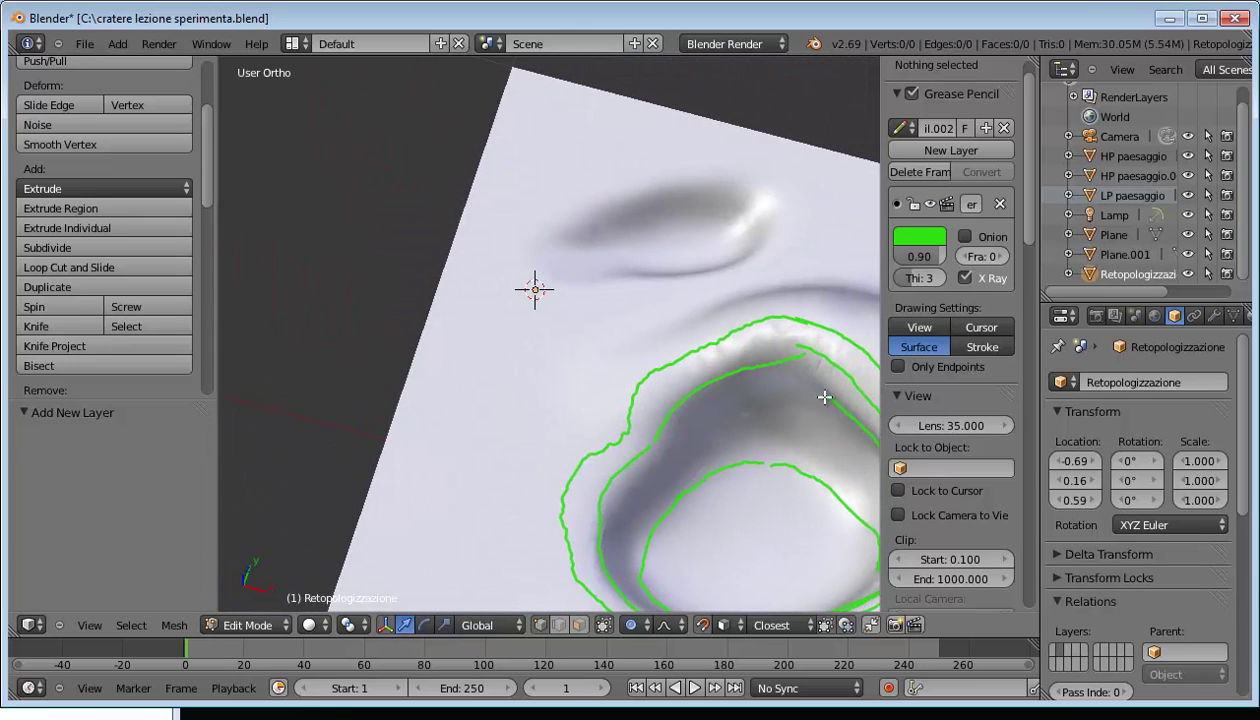
pyautogui.moveTo(709, 475); pyautogui.dragTo(705, 525, button='middle')
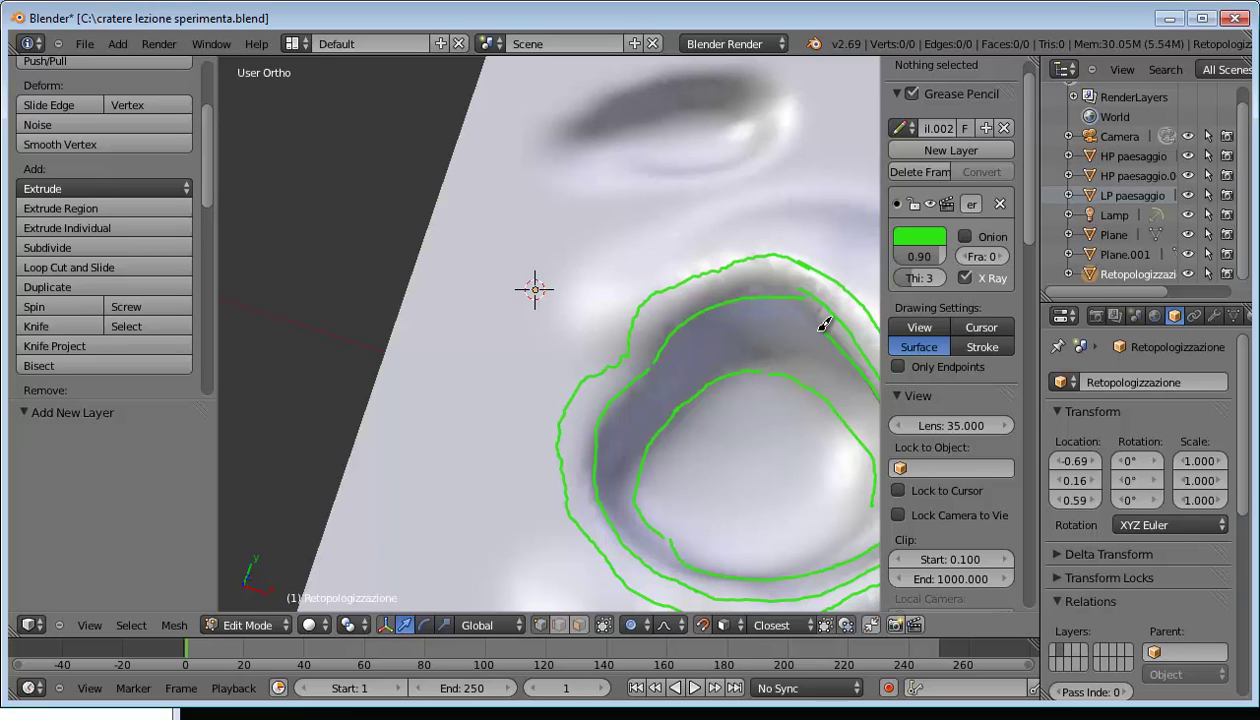
pyautogui.moveTo(824, 325)
pyautogui.mouseDown()
pyautogui.moveTo(762, 326)
pyautogui.moveTo(703, 366)
pyautogui.moveTo(644, 425)
pyautogui.moveTo(640, 495)
pyautogui.mouseUp()
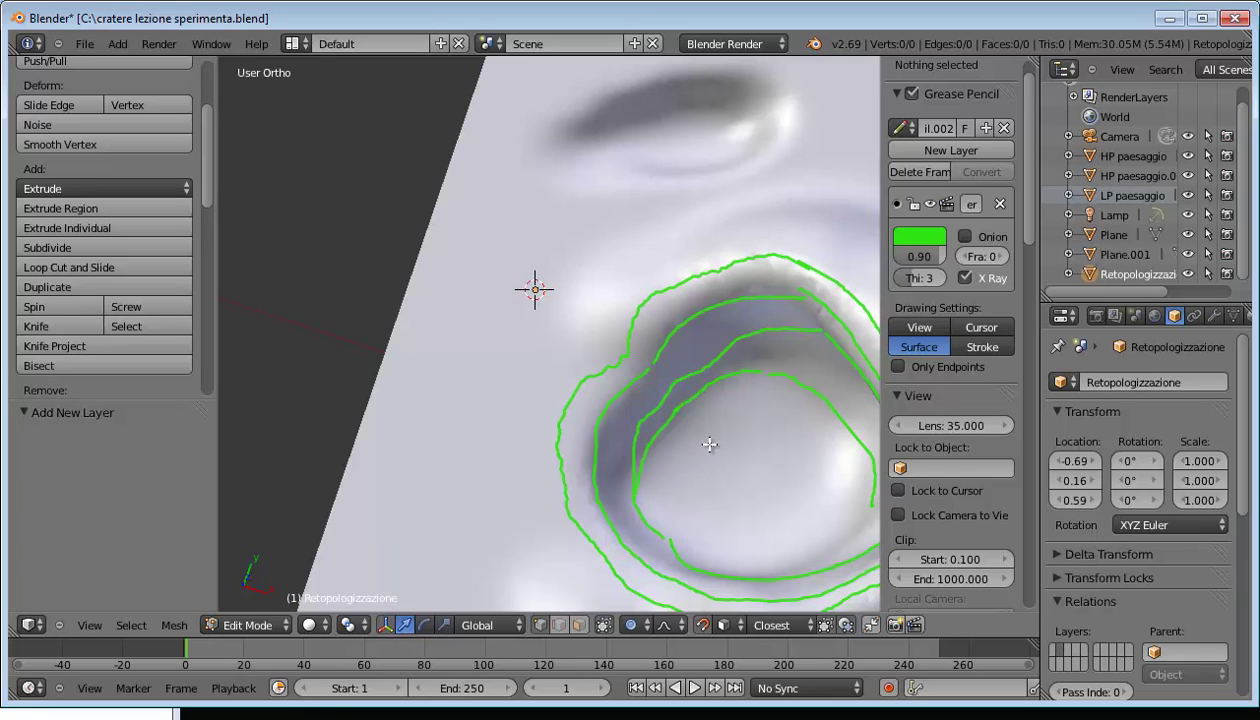
pyautogui.moveTo(705, 435)
pyautogui.mouseDown(button='right')
pyautogui.moveTo(667, 450)
pyautogui.moveTo(717, 397)
pyautogui.moveTo(774, 386)
pyautogui.moveTo(816, 408)
pyautogui.moveTo(866, 478)
pyautogui.mouseUp(button='right')
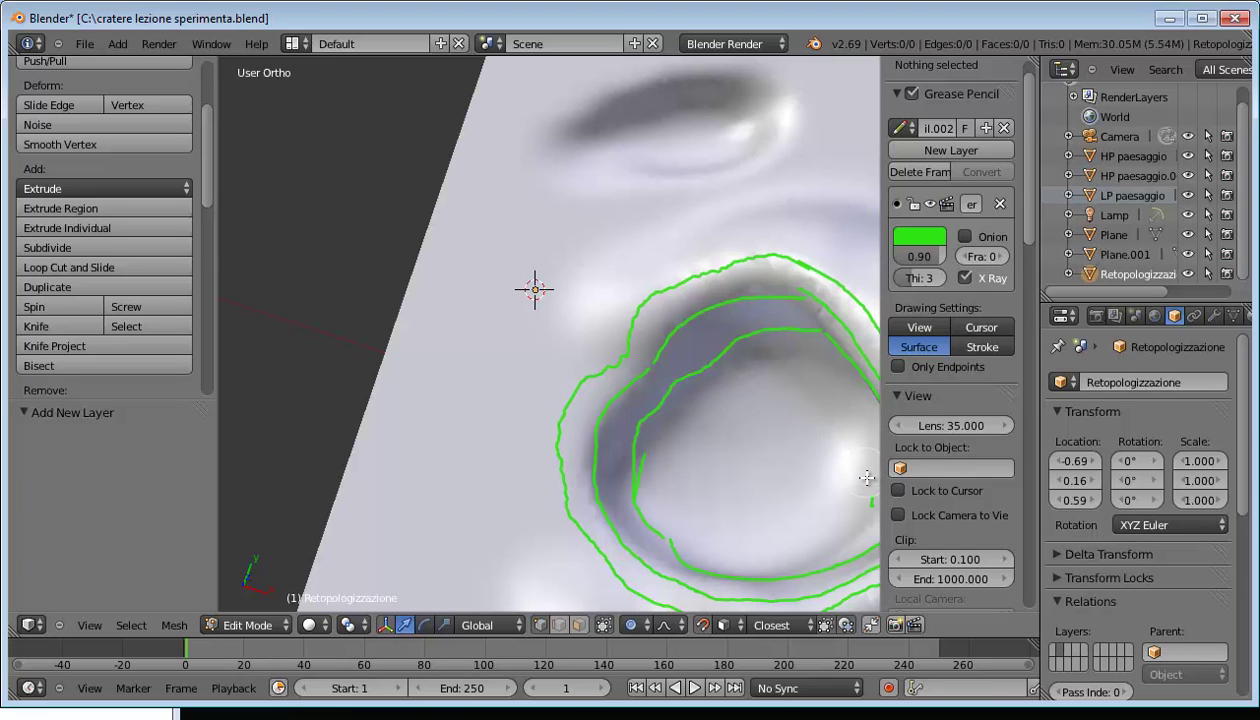
pyautogui.moveTo(804, 456)
pyautogui.mouseDown(button='middle')
pyautogui.moveTo(754, 416)
pyautogui.moveTo(759, 368)
pyautogui.moveTo(615, 473)
pyautogui.moveTo(662, 398)
pyautogui.moveTo(651, 461)
pyautogui.mouseUp(button='middle')
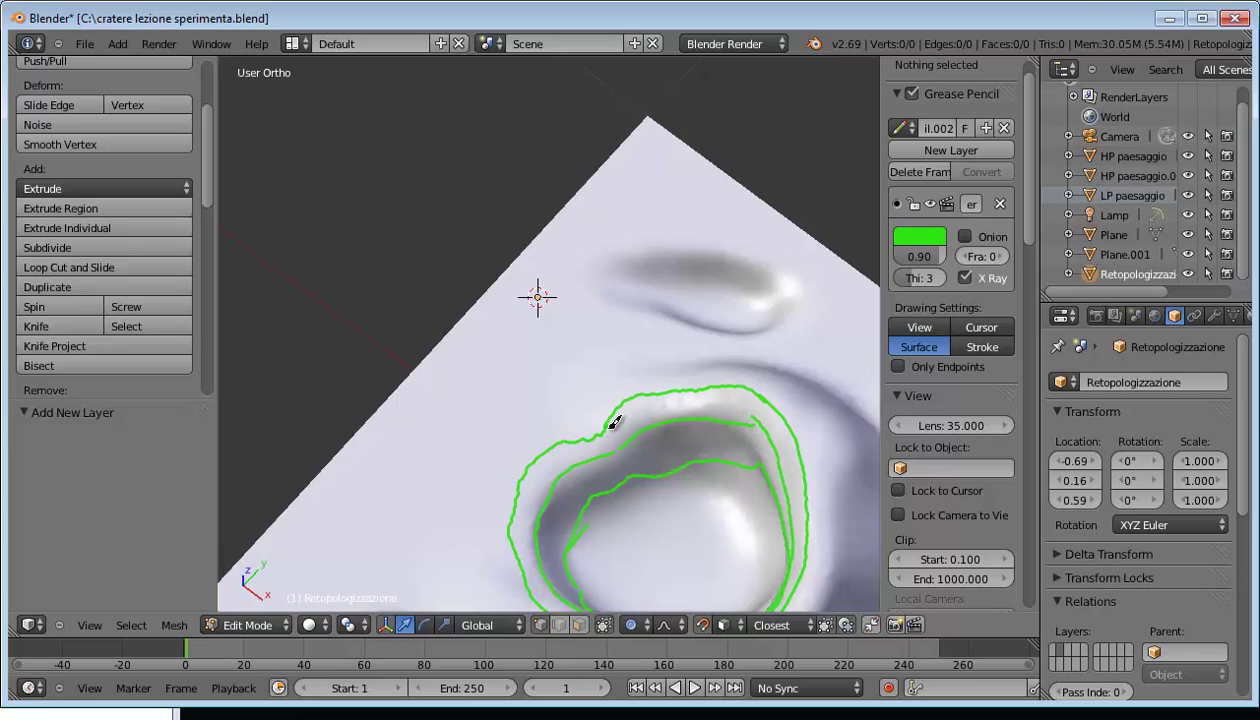
# - Draw cross strokes linking the two loops on the near and right sides of the ring
pyautogui.moveTo(615, 423); pyautogui.dragTo(632, 472)
pyautogui.moveTo(672, 394); pyautogui.dragTo(671, 466)
pyautogui.moveTo(736, 380); pyautogui.dragTo(727, 445)
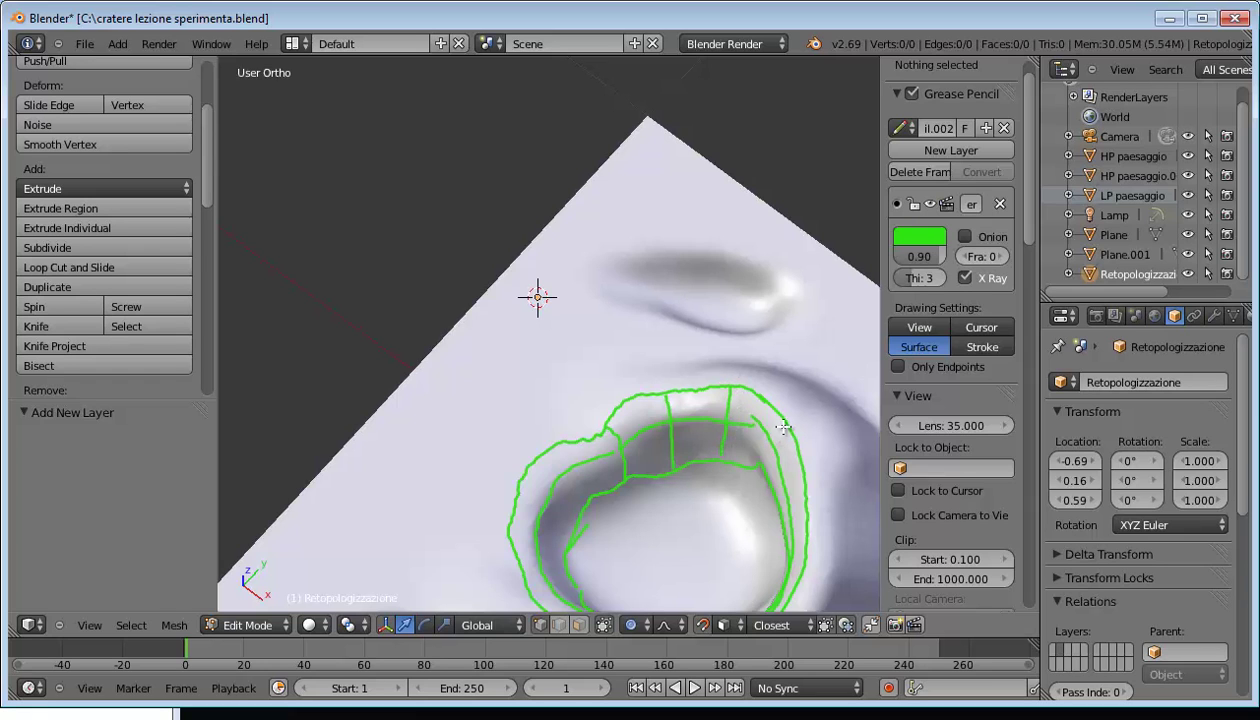
pyautogui.moveTo(754, 478)
pyautogui.mouseDown(button='middle')
pyautogui.moveTo(717, 517)
pyautogui.moveTo(773, 500)
pyautogui.moveTo(842, 290)
pyautogui.moveTo(711, 237)
pyautogui.mouseUp(button='middle')
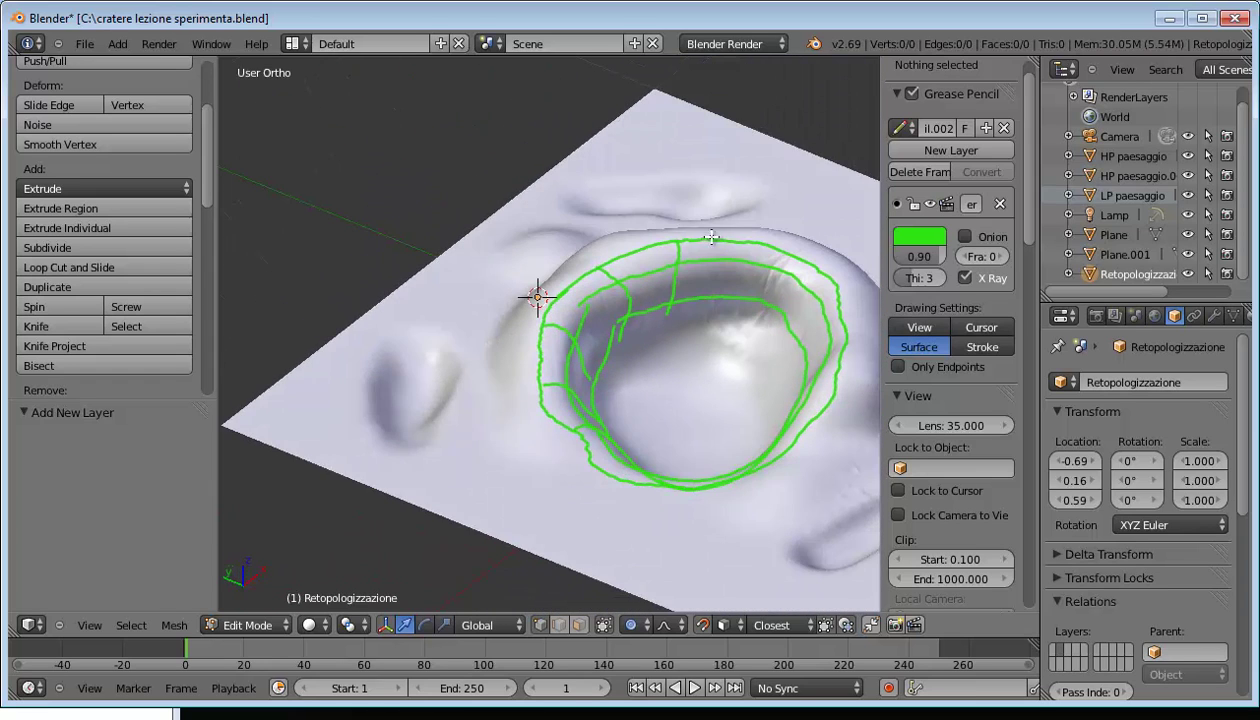
pyautogui.moveTo(746, 240); pyautogui.dragTo(731, 296)
pyautogui.moveTo(812, 266); pyautogui.dragTo(760, 362)
pyautogui.moveTo(752, 388)
pyautogui.mouseDown(button='middle')
pyautogui.moveTo(821, 380)
pyautogui.moveTo(706, 280)
pyautogui.mouseUp(button='middle')
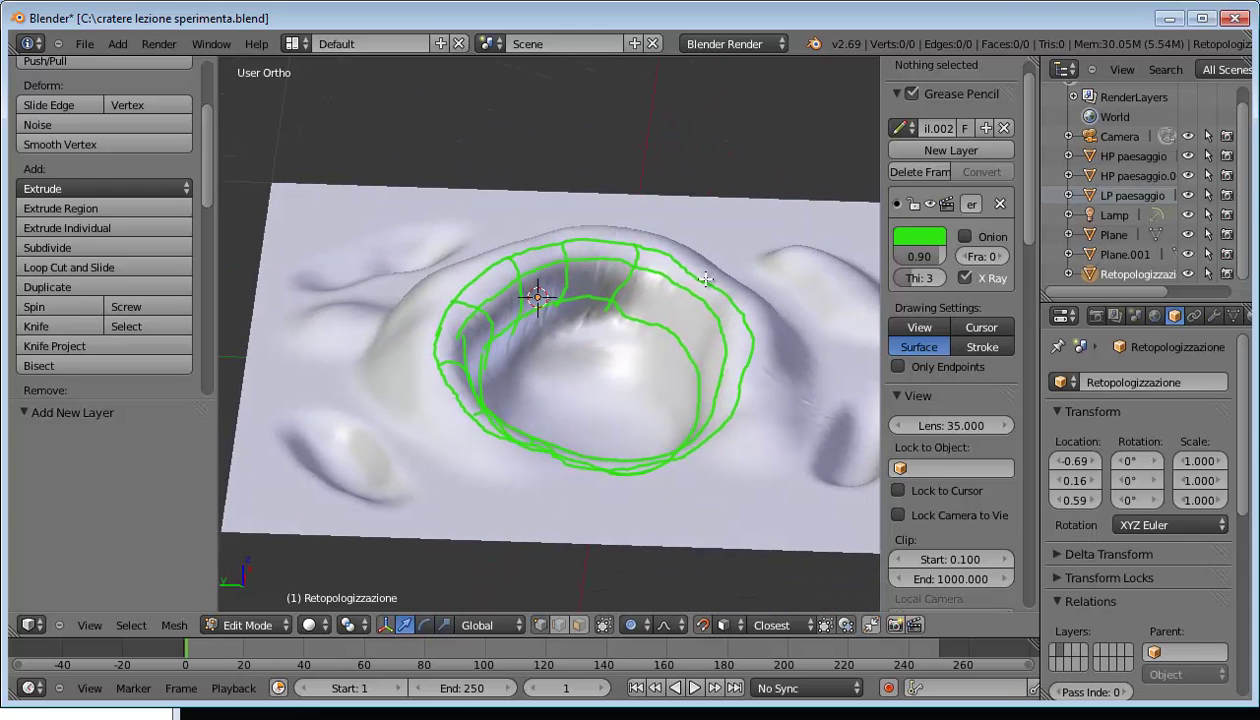
pyautogui.moveTo(705, 282)
pyautogui.mouseDown()
pyautogui.moveTo(662, 318)
pyautogui.moveTo(621, 388)
pyautogui.mouseUp()
pyautogui.moveTo(621, 388); pyautogui.dragTo(755, 405, button='middle')
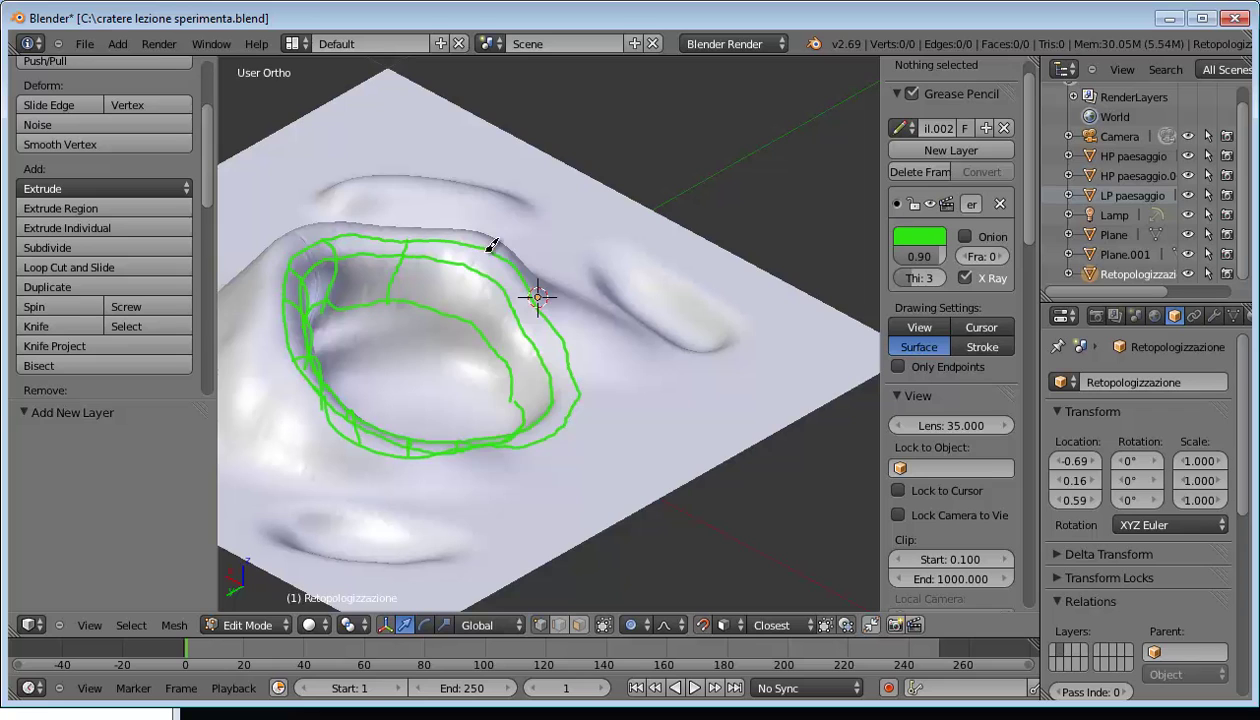
pyautogui.moveTo(490, 246); pyautogui.dragTo(455, 305)
# - Orbit around the divided ring to check for gaps, then start a stroke right of it
pyautogui.moveTo(386, 326)
pyautogui.mouseDown(button='middle')
pyautogui.moveTo(402, 377)
pyautogui.moveTo(366, 366)
pyautogui.moveTo(562, 413)
pyautogui.mouseUp(button='middle')
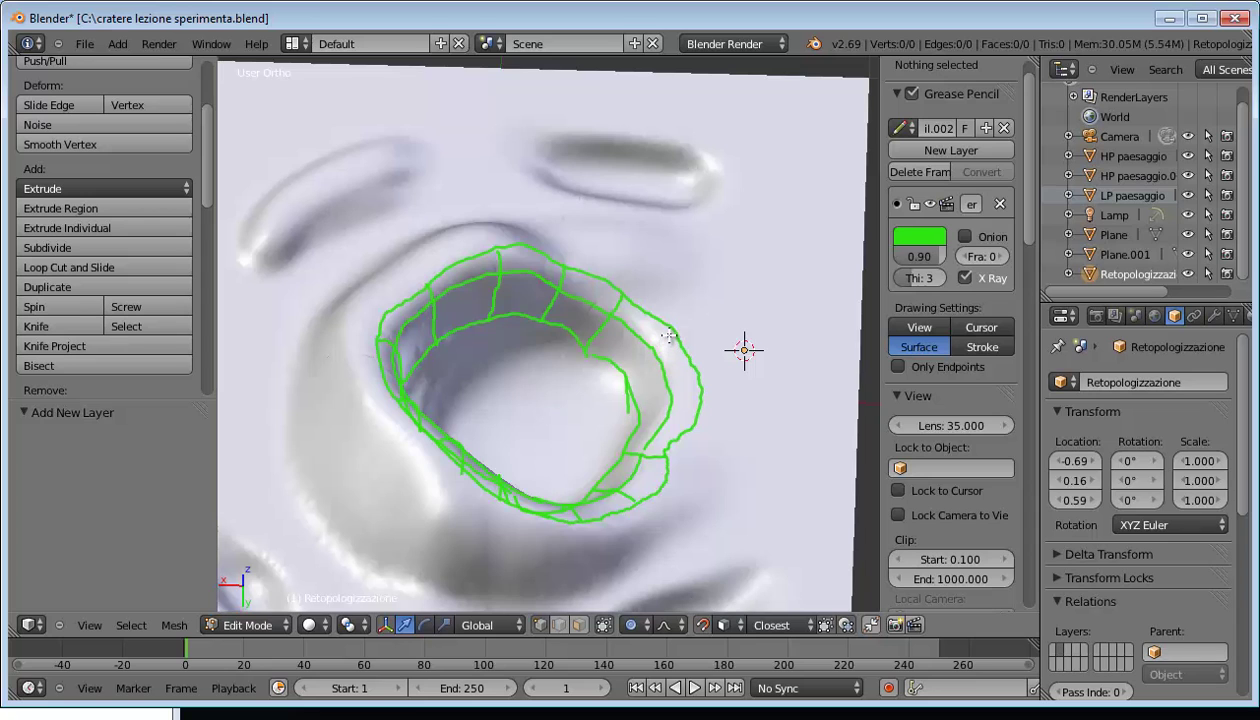
pyautogui.moveTo(556, 403); pyautogui.dragTo(688, 418, button='middle')
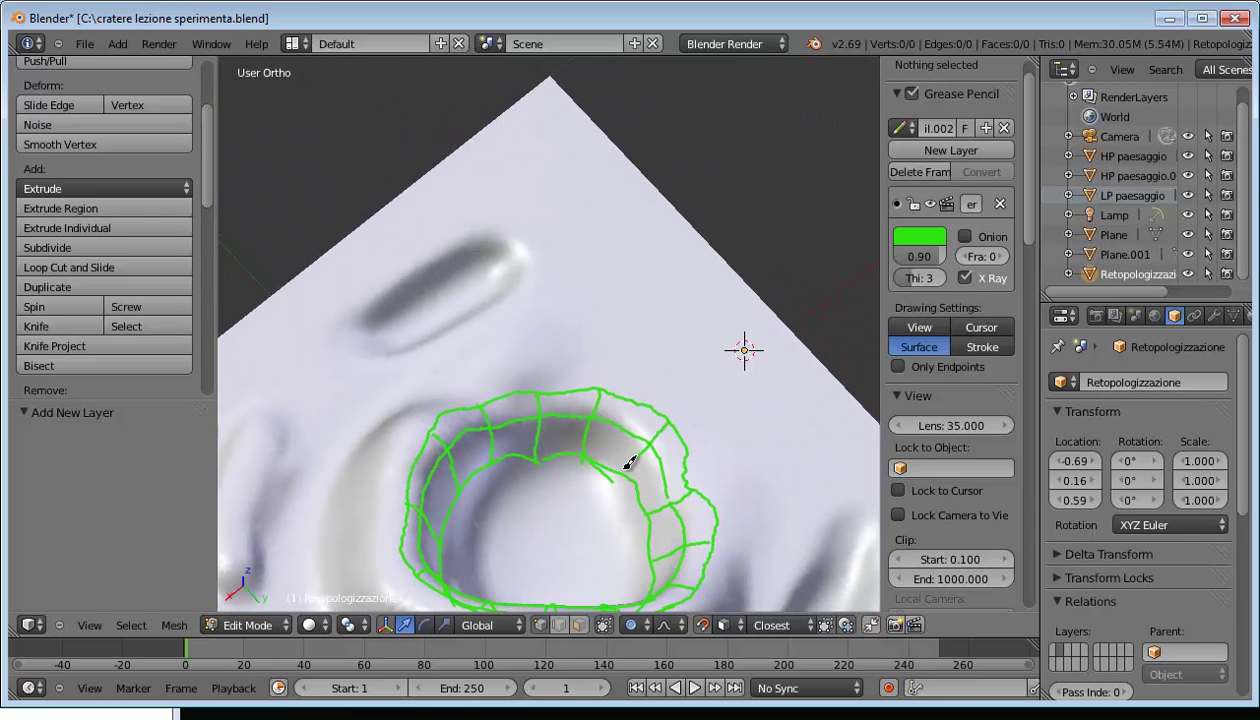
pyautogui.moveTo(582, 484)
pyautogui.mouseDown(button='middle')
pyautogui.moveTo(542, 541)
pyautogui.moveTo(509, 535)
pyautogui.mouseUp(button='middle')
pyautogui.moveTo(532, 450); pyautogui.dragTo(400, 372, button='middle')
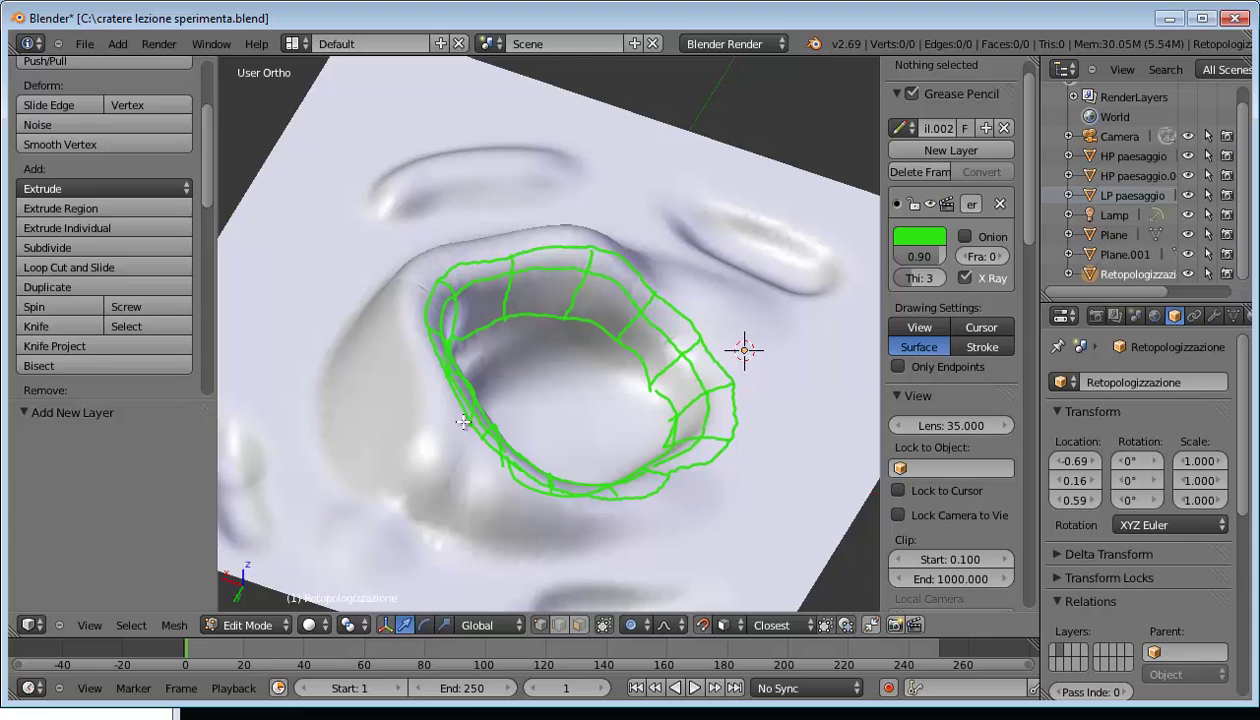
pyautogui.moveTo(510, 384)
pyautogui.mouseDown(button='middle')
pyautogui.moveTo(382, 347)
pyautogui.moveTo(413, 341)
pyautogui.mouseUp(button='middle')
pyautogui.moveTo(701, 351)
pyautogui.mouseDown(button='middle')
pyautogui.moveTo(757, 345)
pyautogui.moveTo(745, 372)
pyautogui.mouseUp(button='middle')
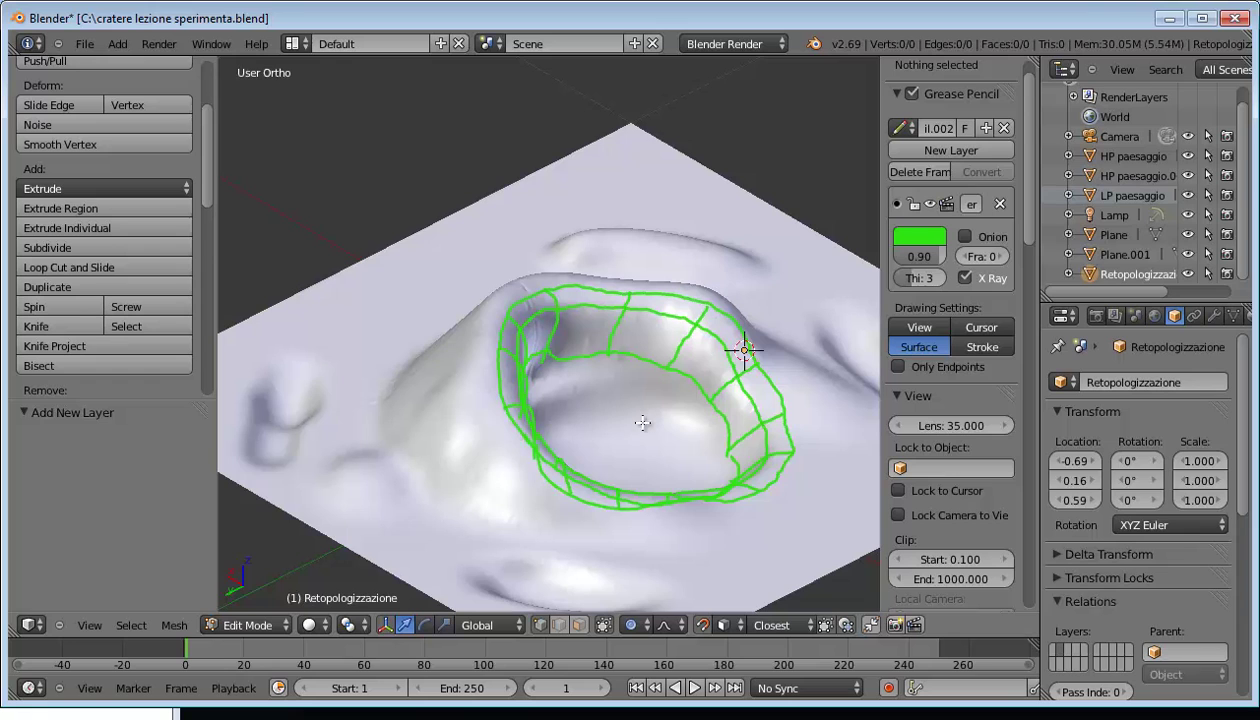
pyautogui.moveTo(725, 398); pyautogui.dragTo(746, 478, button='middle')
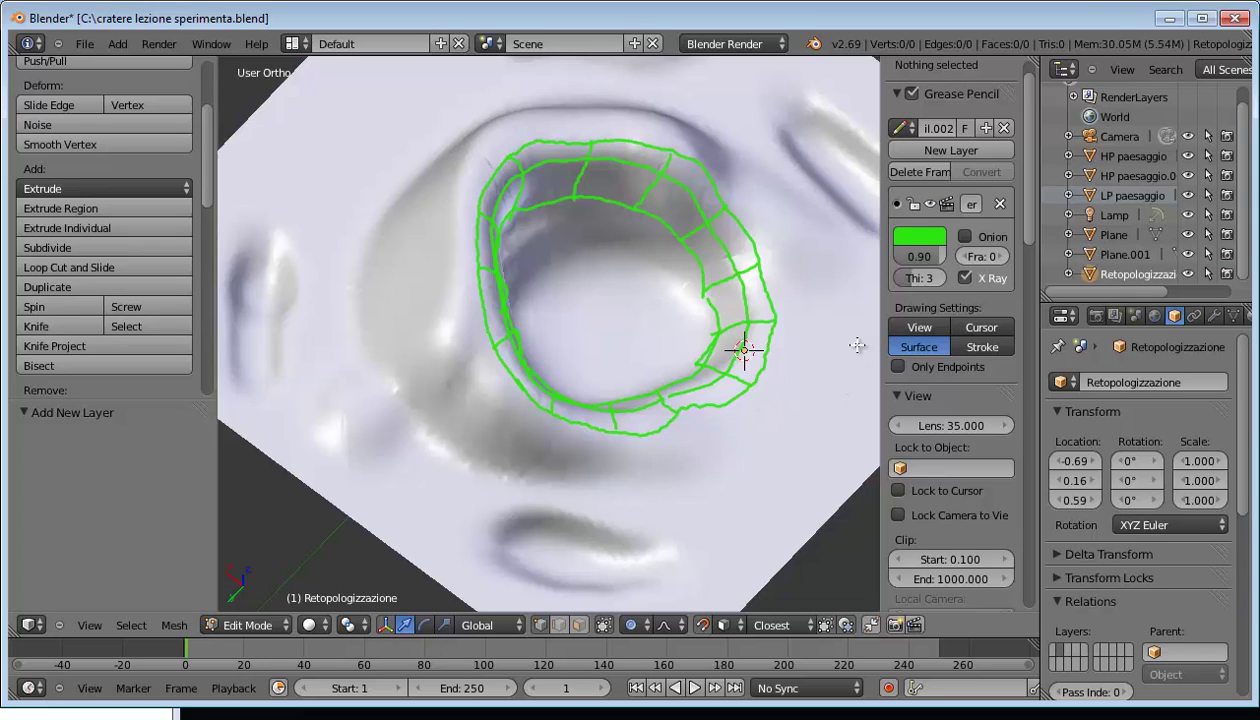
pyautogui.moveTo(845, 324)
pyautogui.mouseDown()
pyautogui.moveTo(818, 366)
pyautogui.moveTo(552, 478)
pyautogui.mouseUp()
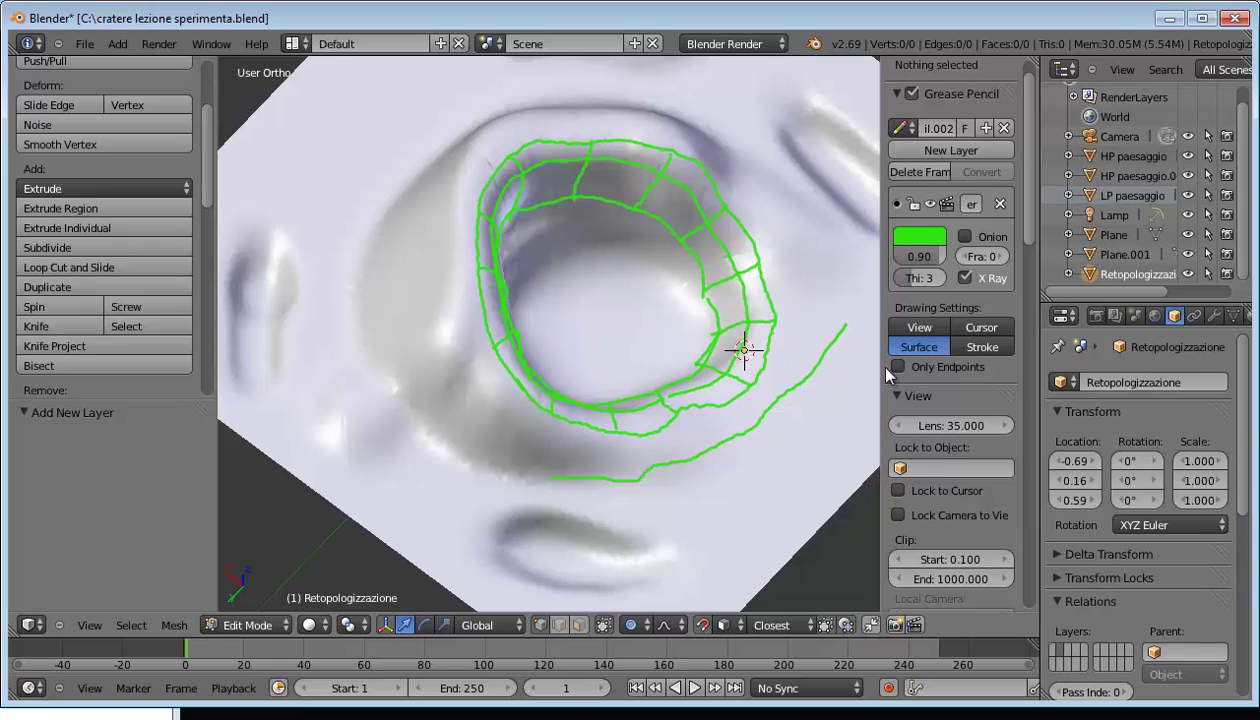
# - Draw a long guide line outside the ring and four grid lines radiating outward
pyautogui.moveTo(872, 368)
pyautogui.mouseDown()
pyautogui.moveTo(807, 455)
pyautogui.moveTo(660, 551)
pyautogui.mouseUp()
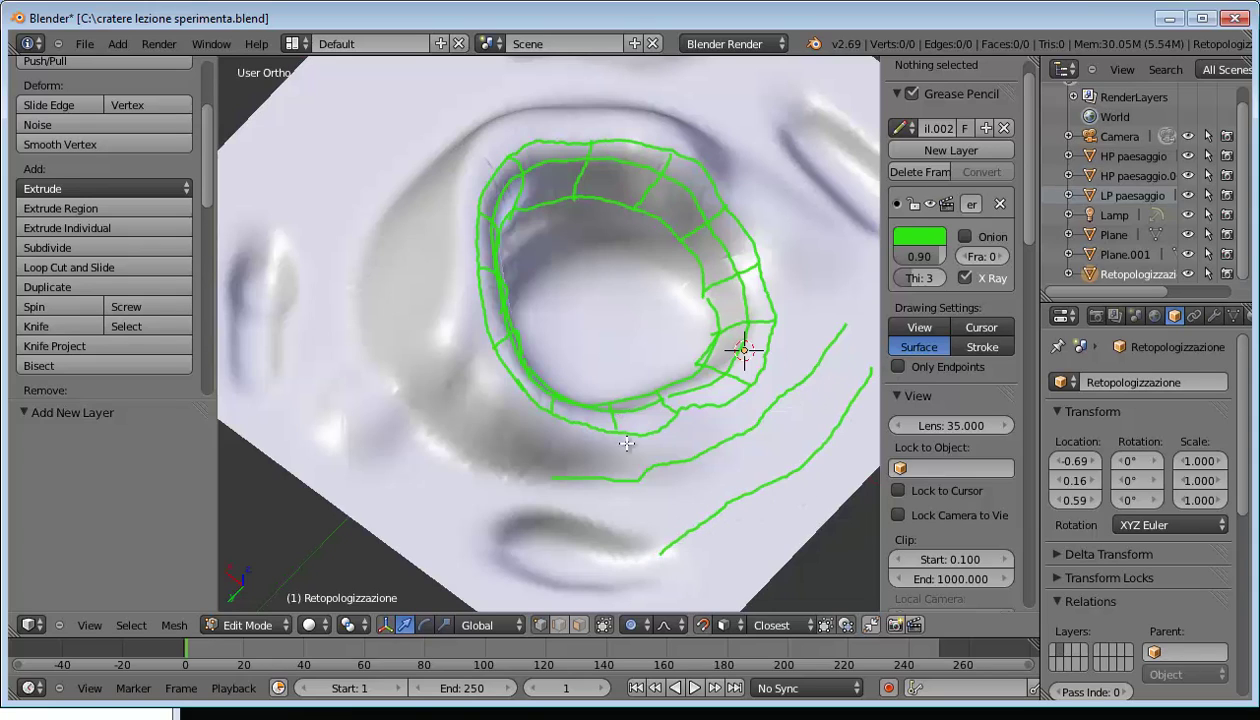
pyautogui.moveTo(612, 412)
pyautogui.mouseDown()
pyautogui.moveTo(650, 474)
pyautogui.moveTo(757, 575)
pyautogui.mouseUp()
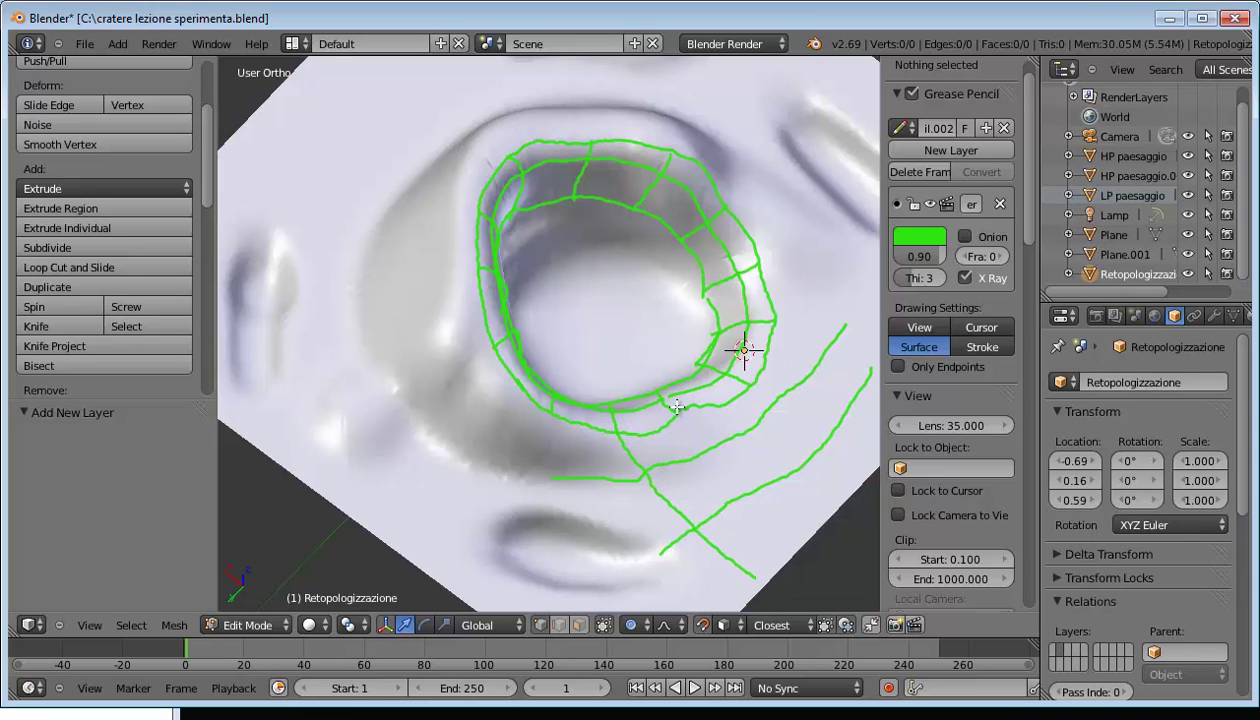
pyautogui.moveTo(683, 399); pyautogui.dragTo(795, 520)
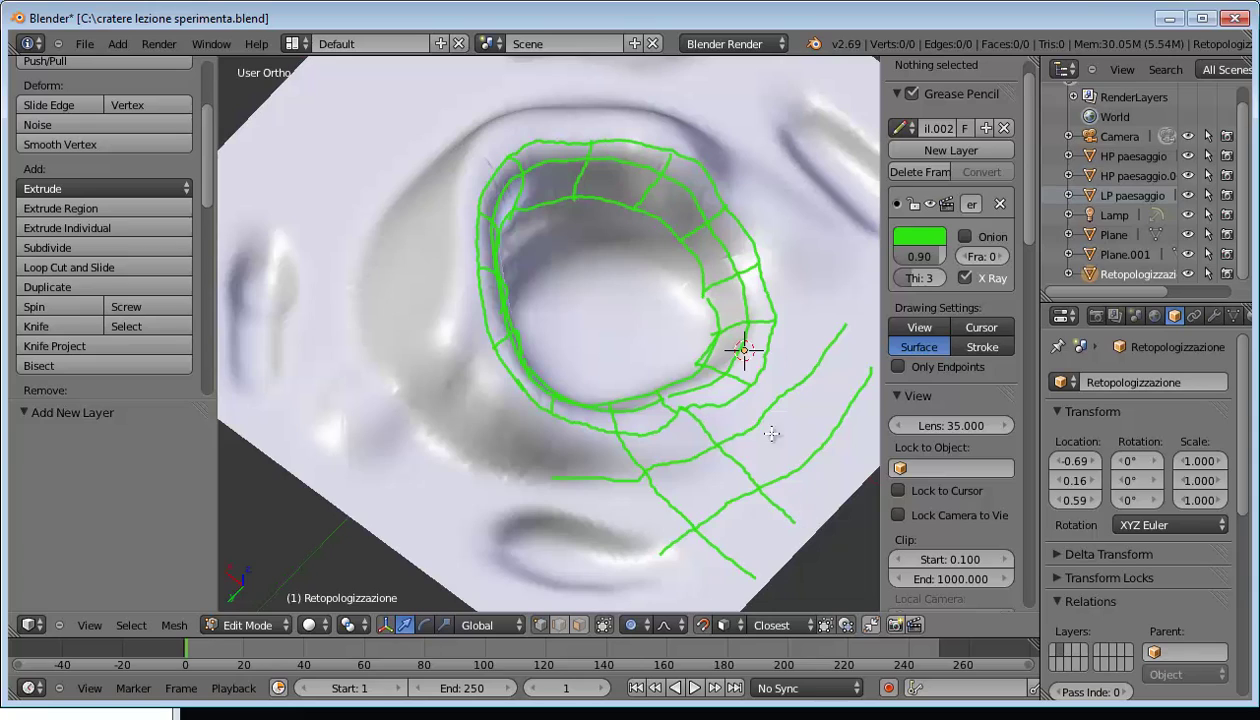
pyautogui.moveTo(744, 378)
pyautogui.mouseDown()
pyautogui.moveTo(782, 394)
pyautogui.moveTo(847, 474)
pyautogui.mouseUp()
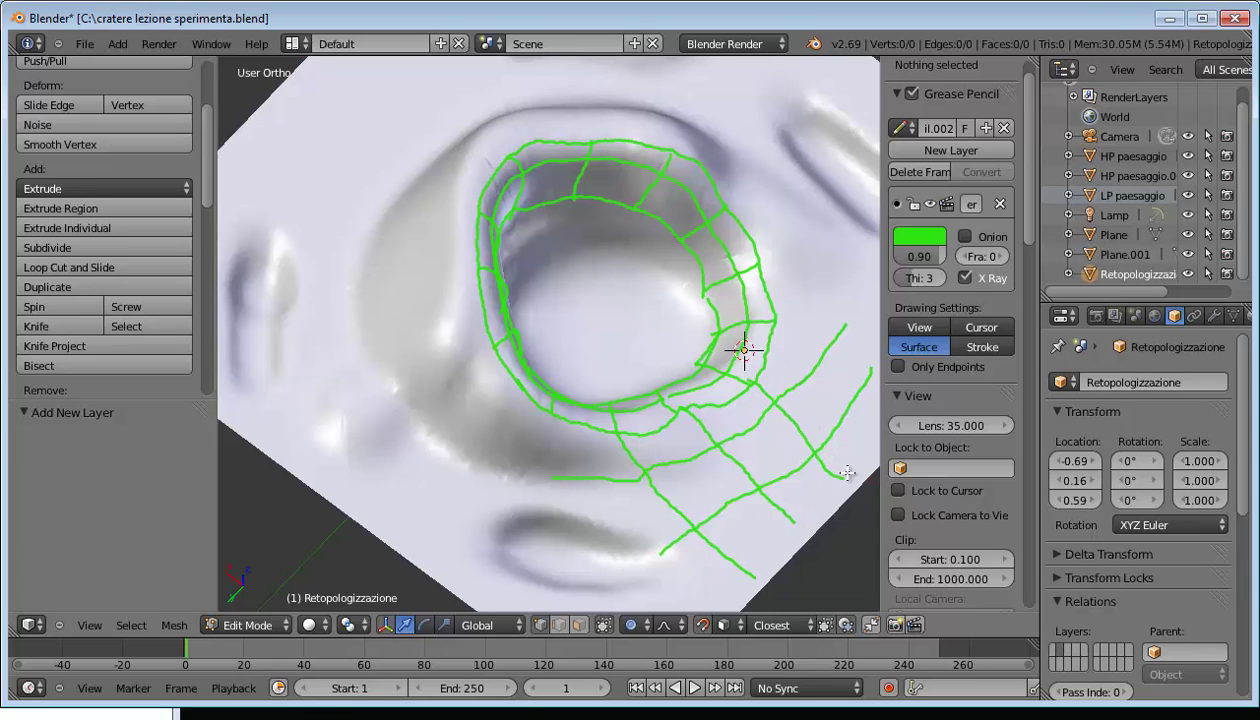
pyautogui.moveTo(768, 318)
pyautogui.mouseDown()
pyautogui.moveTo(835, 356)
pyautogui.moveTo(884, 418)
pyautogui.mouseUp()
# - Orbit around the crater to review the outer green guide grid
pyautogui.moveTo(710, 424)
pyautogui.mouseDown(button='middle')
pyautogui.moveTo(796, 401)
pyautogui.moveTo(772, 350)
pyautogui.mouseUp(button='middle')
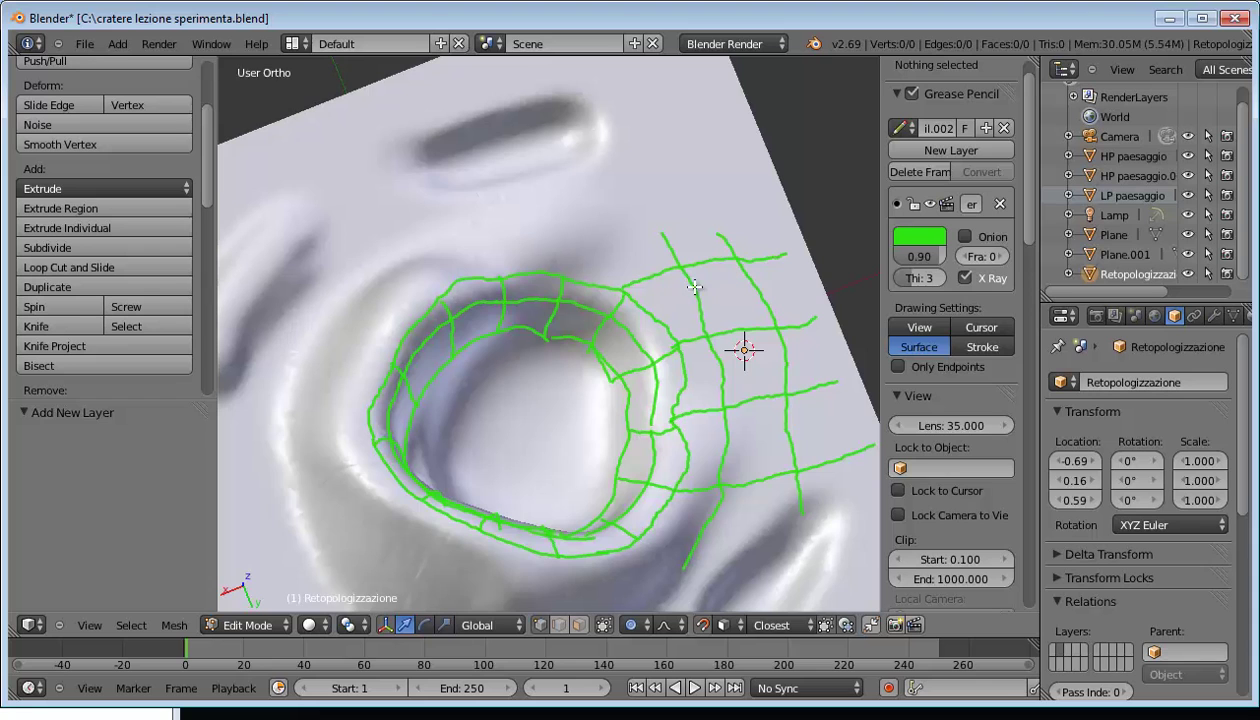
pyautogui.moveTo(698, 292); pyautogui.dragTo(785, 263, button='middle')
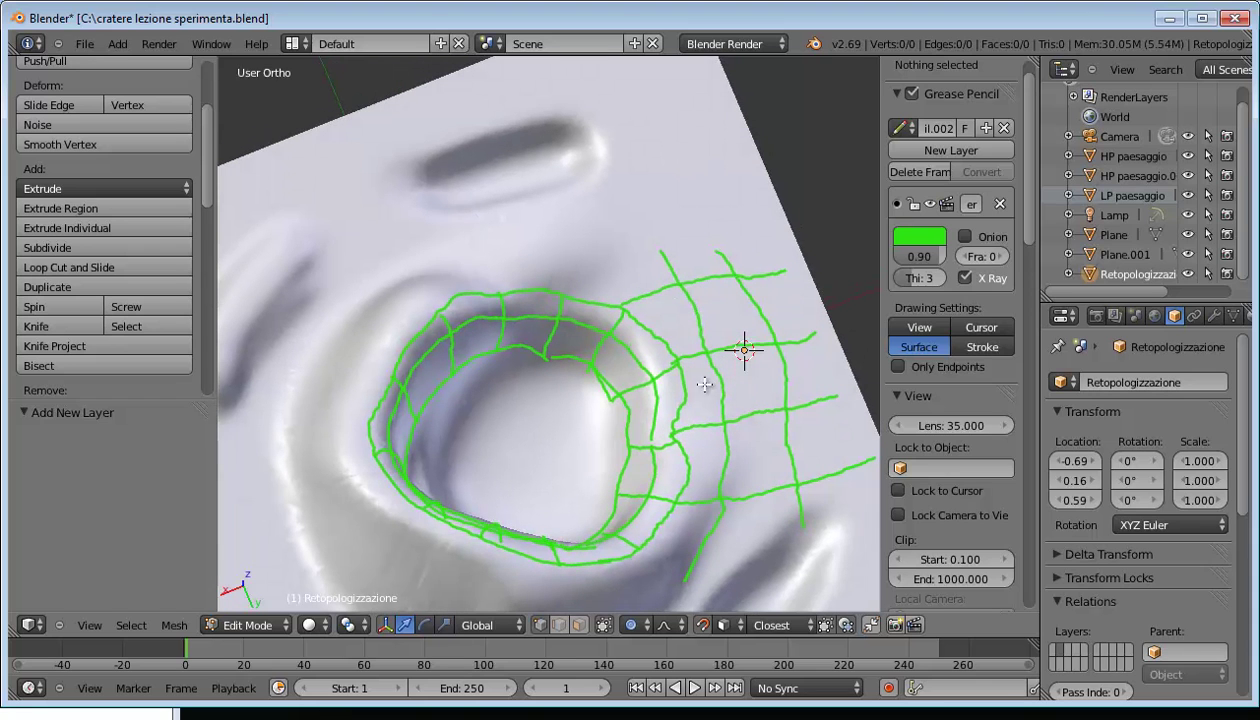
pyautogui.moveTo(684, 355)
pyautogui.mouseDown(button='middle')
pyautogui.moveTo(585, 296)
pyautogui.moveTo(681, 332)
pyautogui.moveTo(577, 332)
pyautogui.moveTo(607, 323)
pyautogui.mouseUp(button='middle')
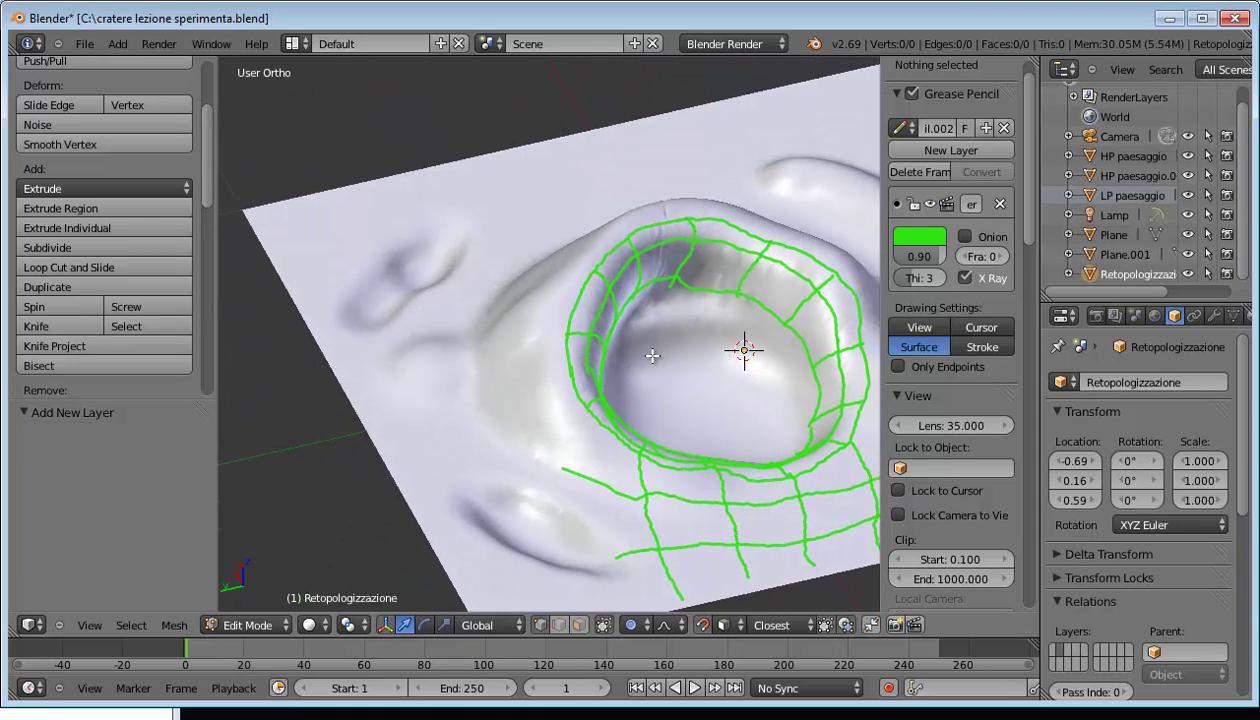
pyautogui.moveTo(744, 331)
pyautogui.mouseDown(button='middle')
pyautogui.moveTo(737, 343)
pyautogui.moveTo(667, 342)
pyautogui.mouseUp(button='middle')
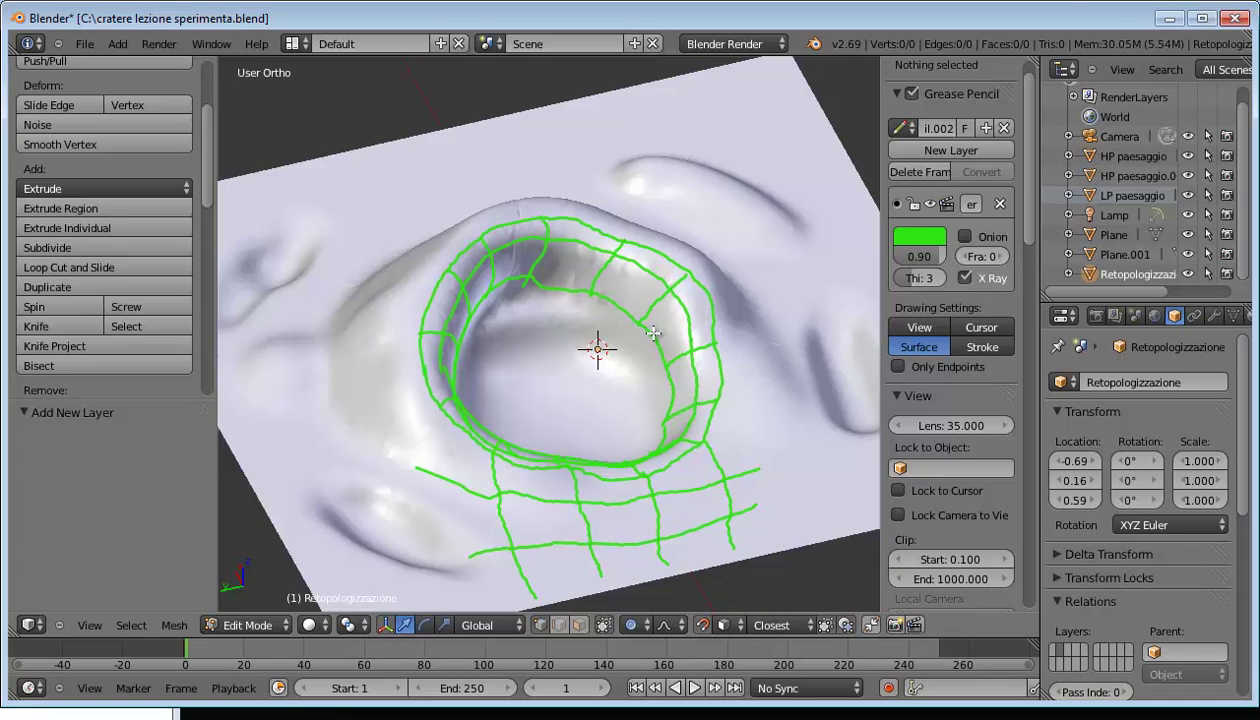
pyautogui.moveTo(565, 366); pyautogui.dragTo(592, 369, button='middle')
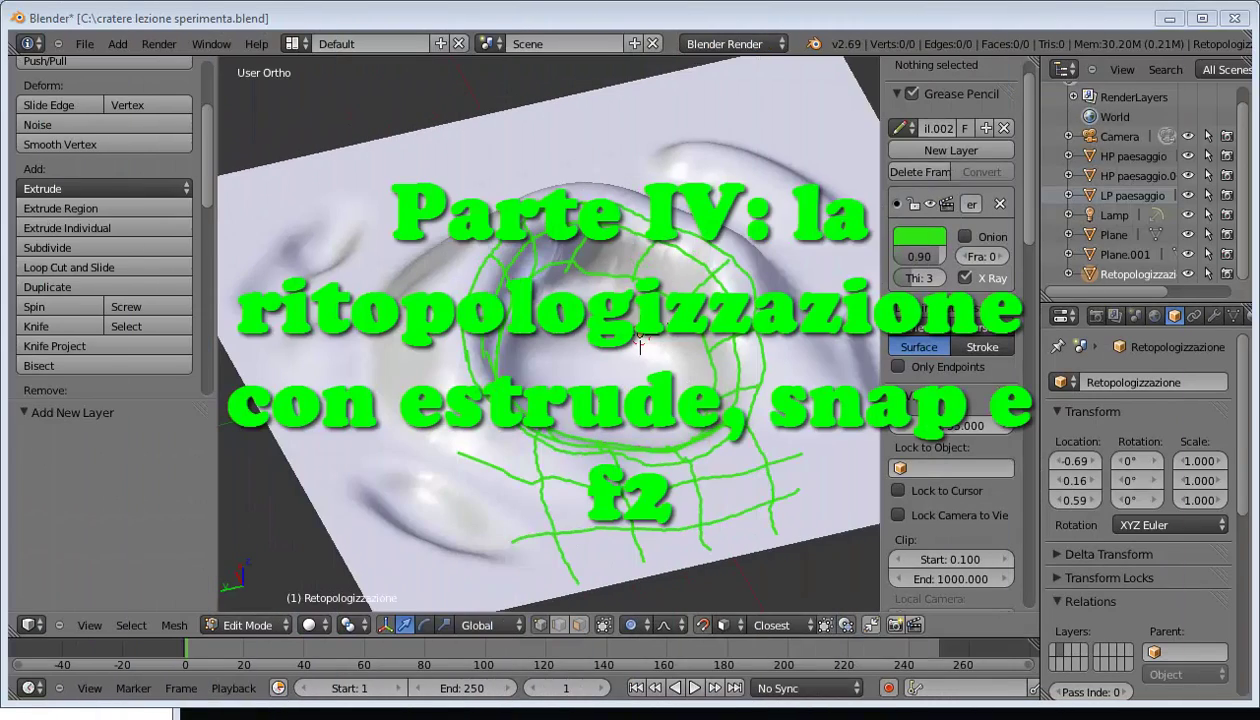
pyautogui.moveTo(641, 343); pyautogui.dragTo(641, 343, button='middle')
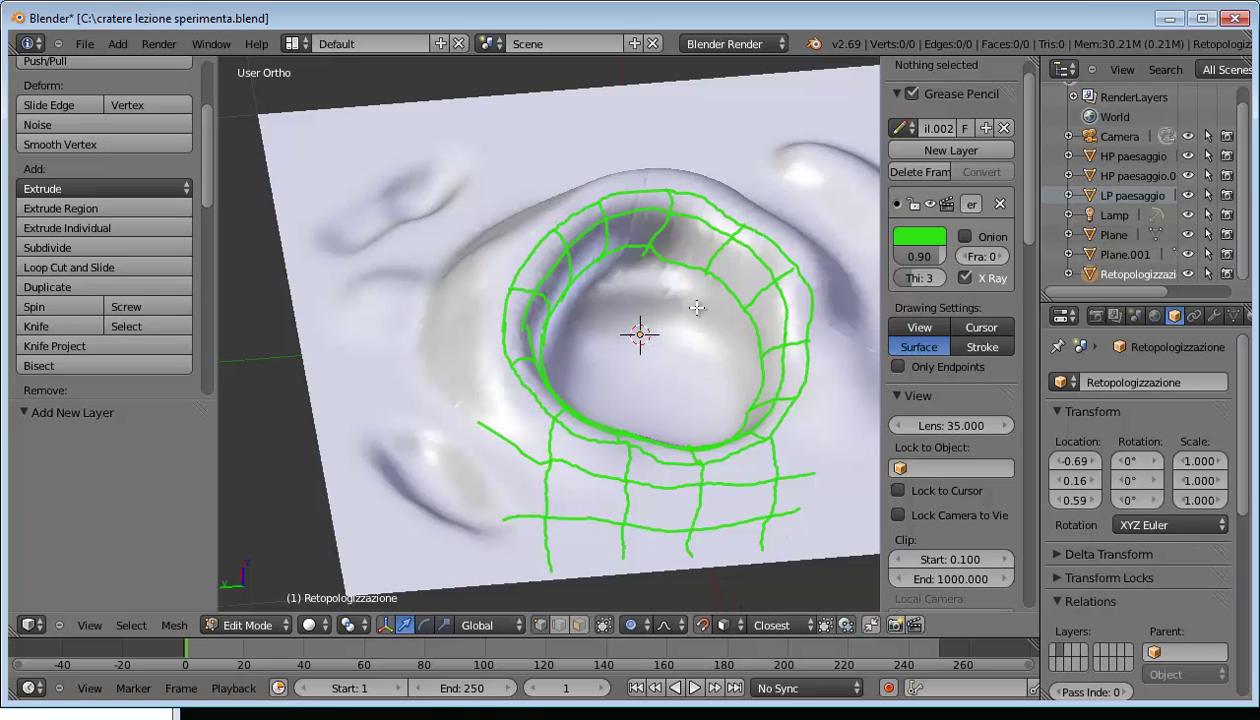
# - Turn on snapping during transforms
pyautogui.click(702, 626)
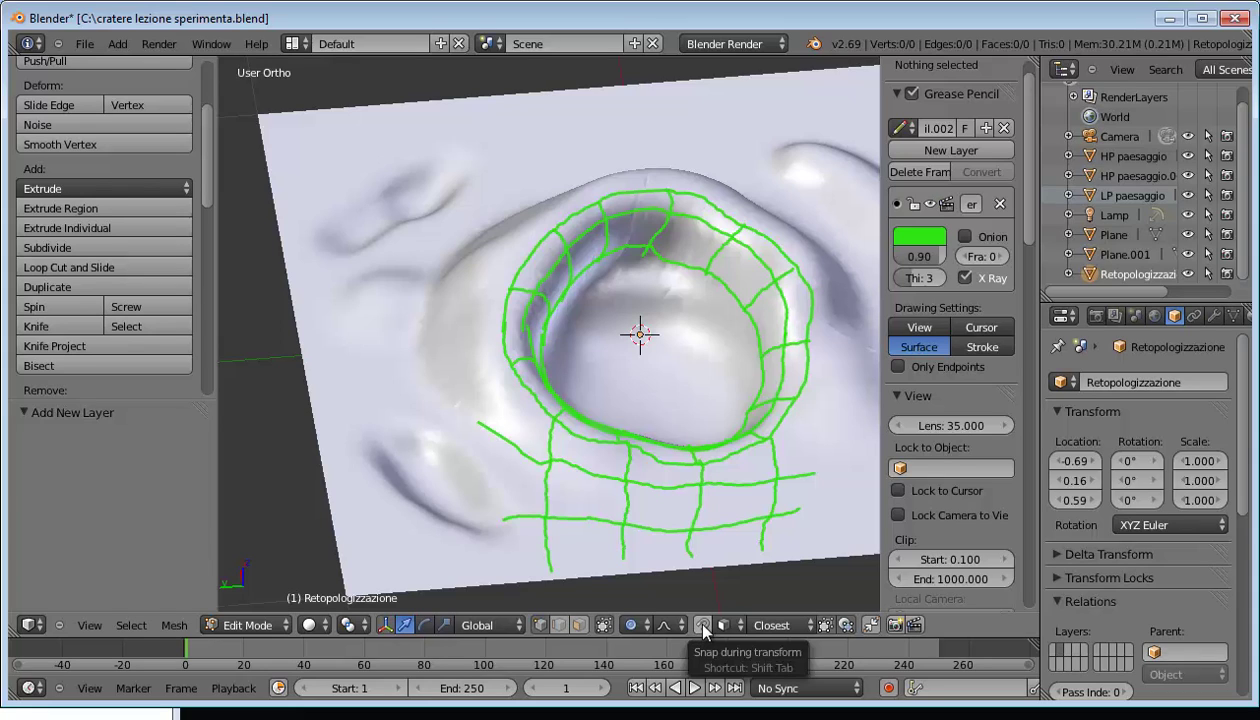
pyautogui.click(704, 627)
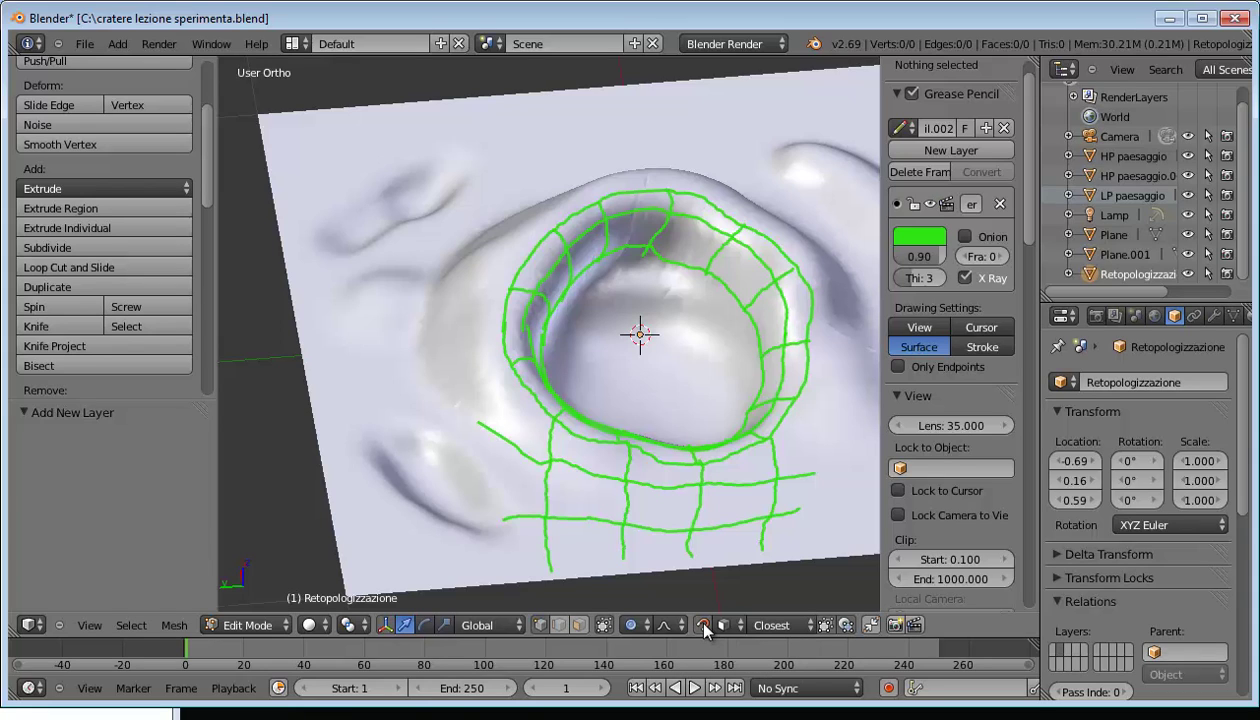
pyautogui.click(704, 627)
pyautogui.click(703, 626)
# - Set snapping to surface faces and place the first vertex on the crater rim
pyautogui.click(770, 625)
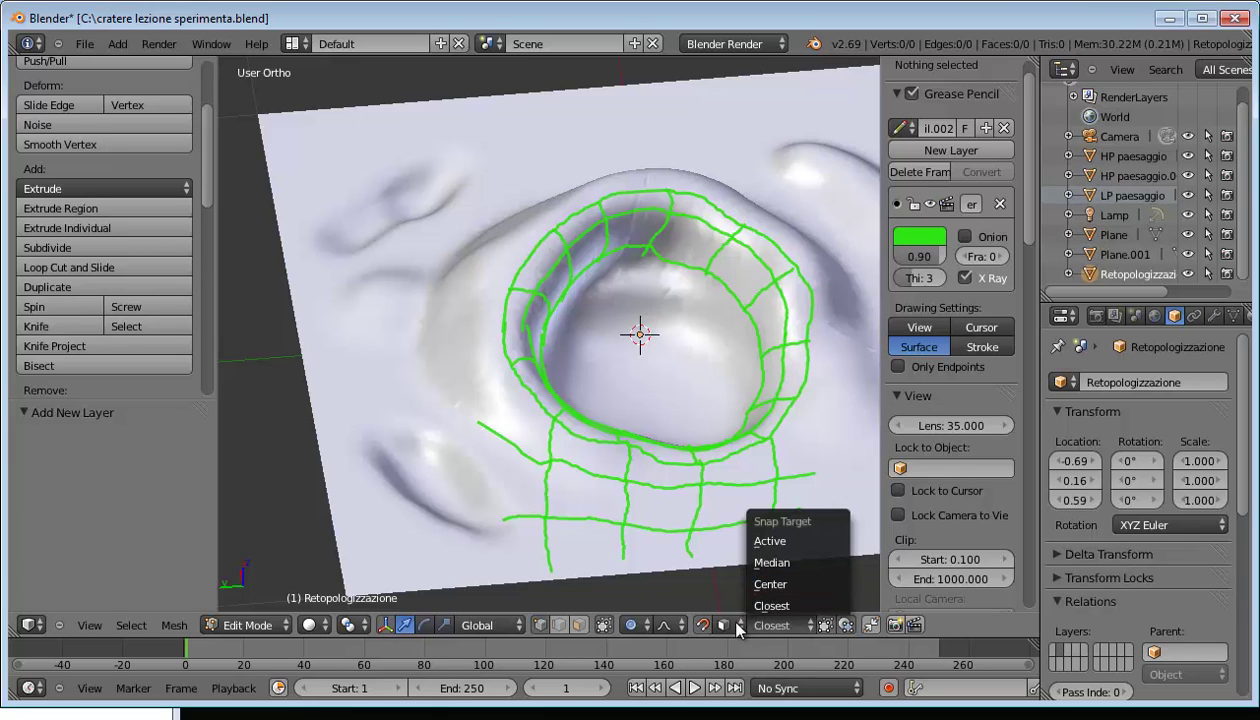
pyautogui.click(730, 625)
pyautogui.click(730, 625)
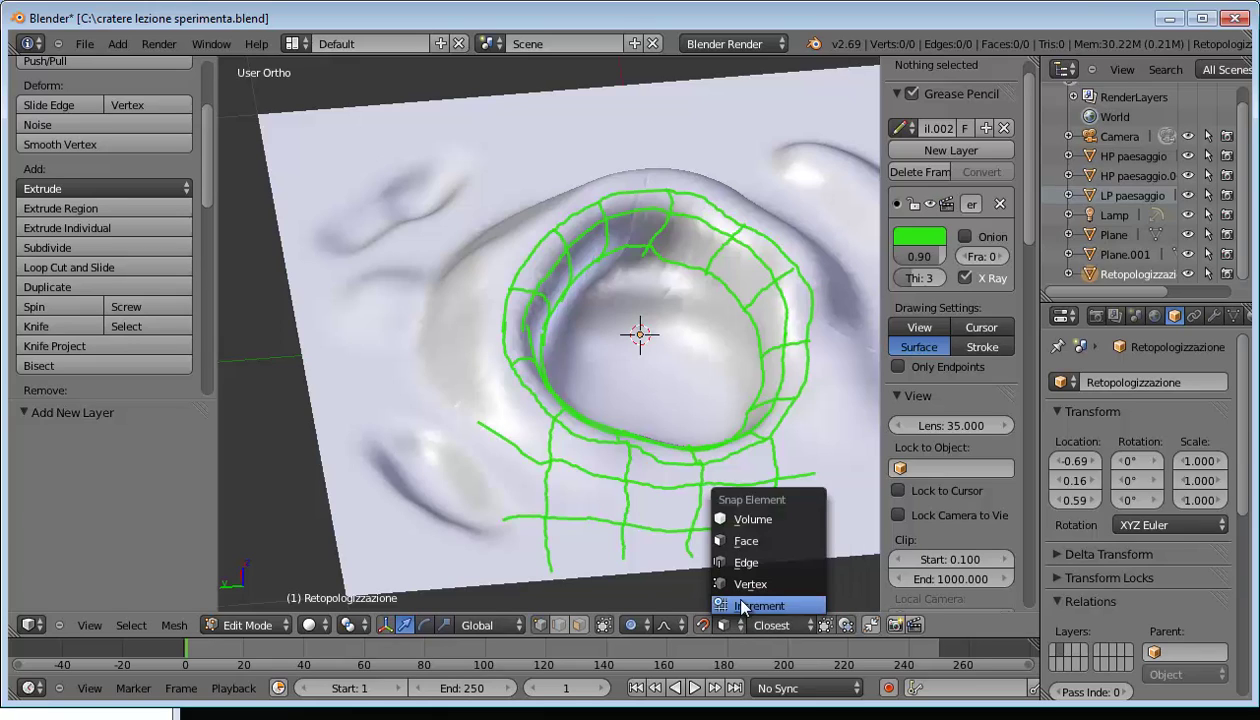
pyautogui.click(735, 542)
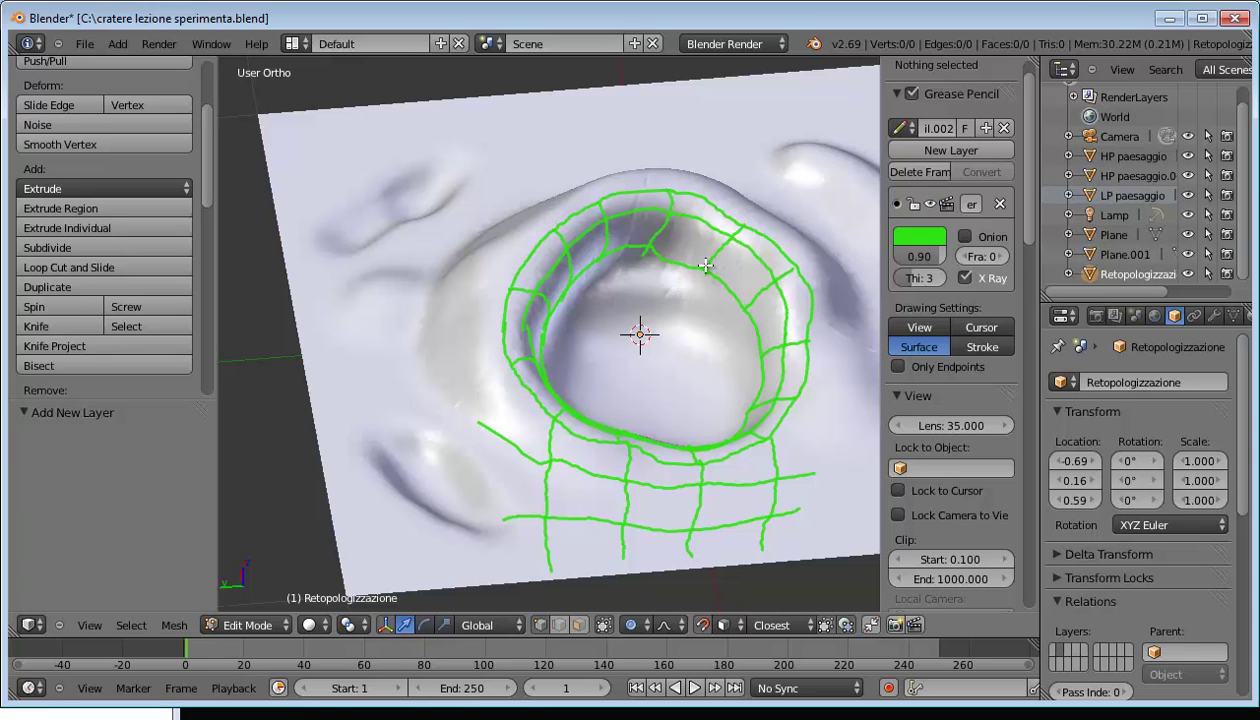
pyautogui.keyDown('ctrl'); pyautogui.click(703, 268); pyautogui.keyUp('ctrl')
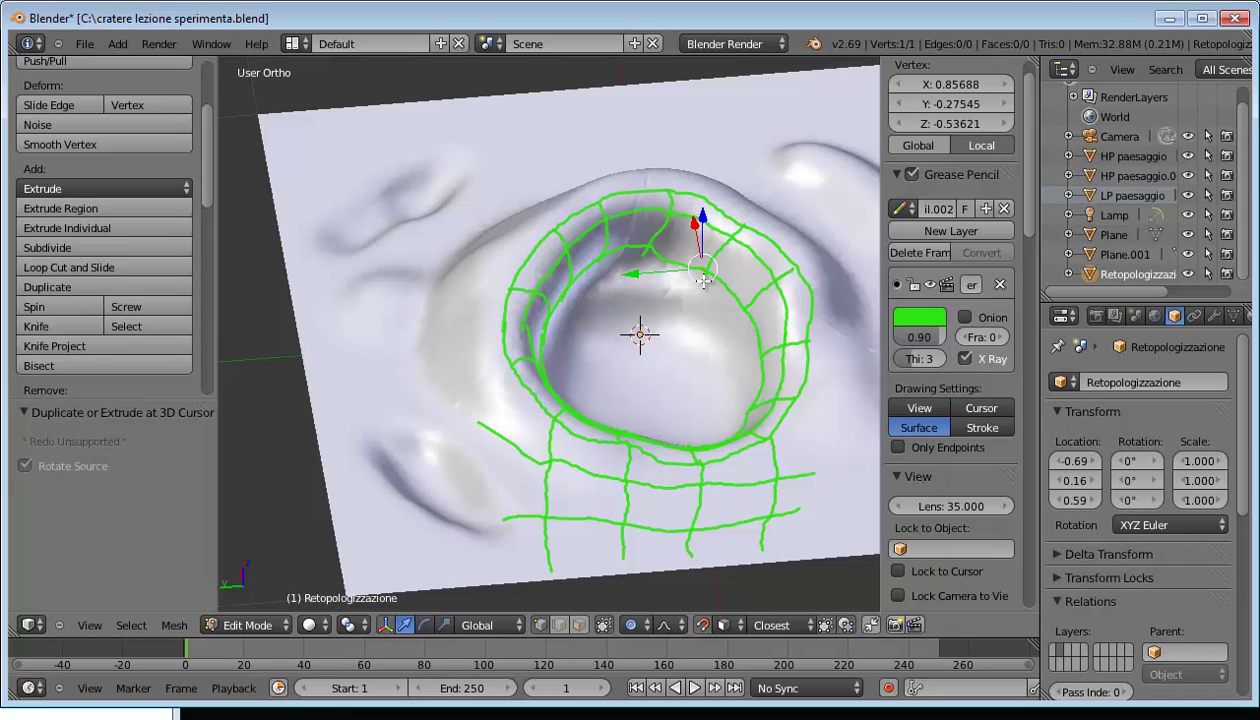
# - Extrude five vertices from the first one along the crater rim guide
pyautogui.press('e')
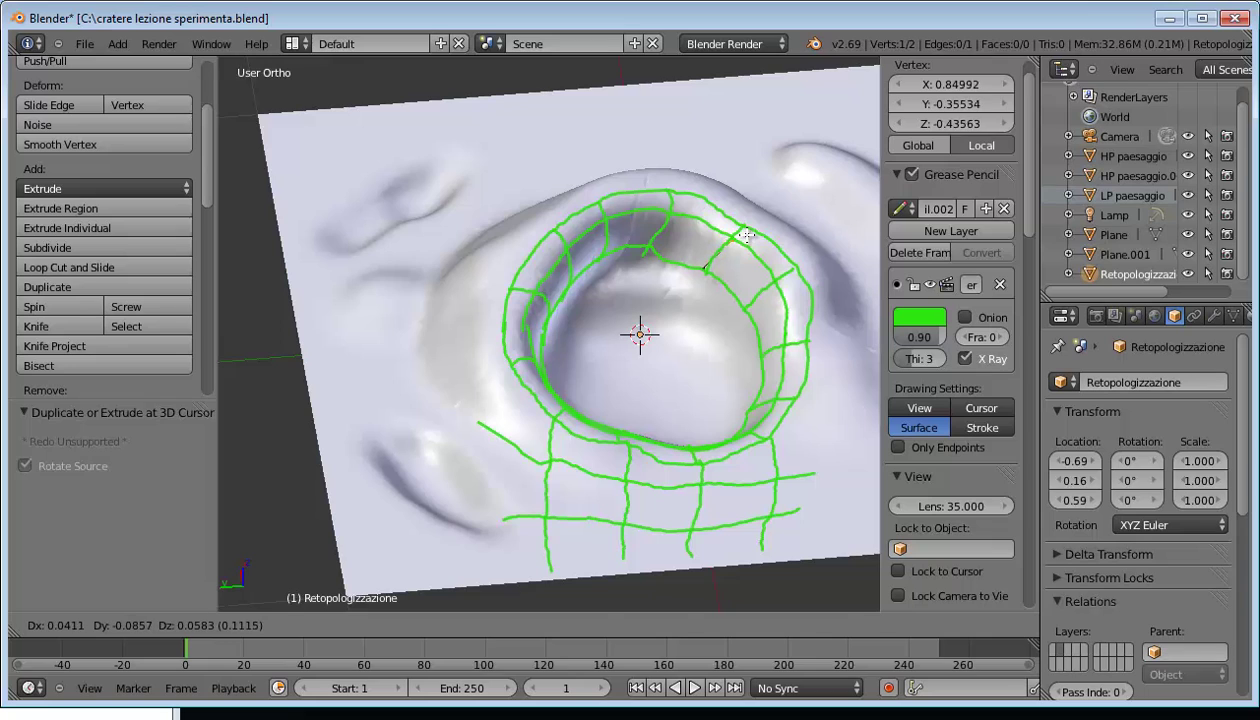
pyautogui.click(745, 234)
pyautogui.press('e')
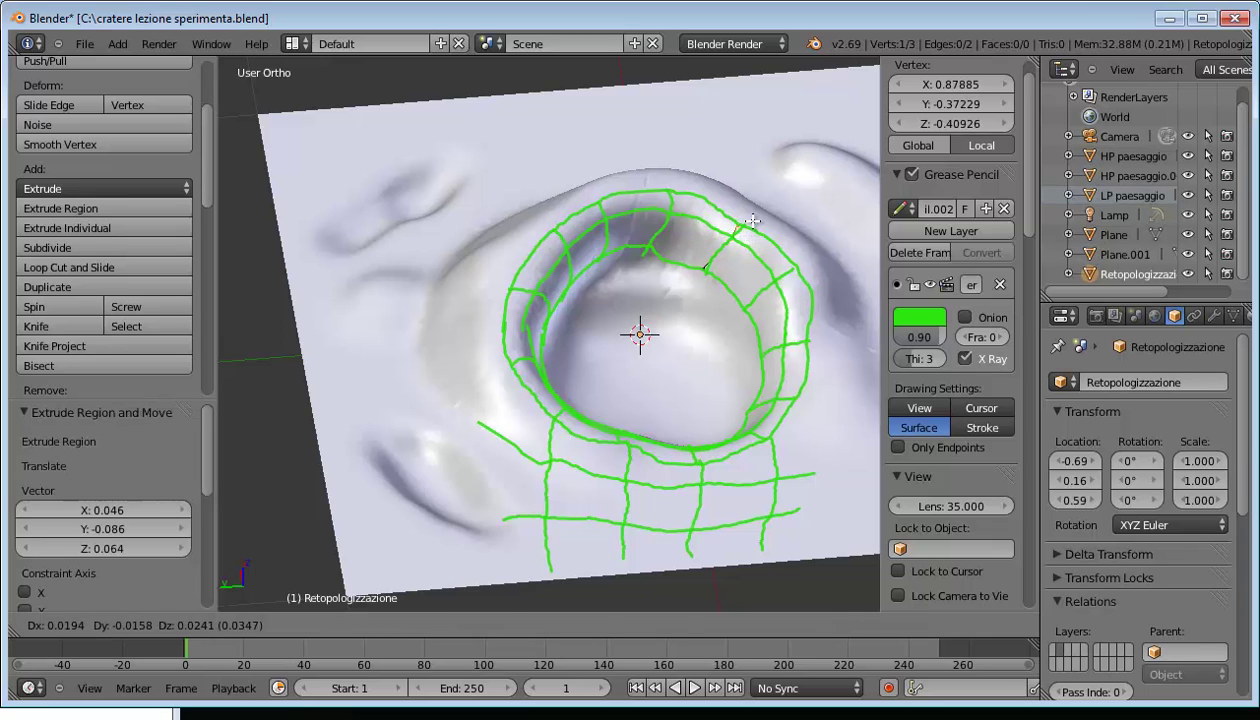
pyautogui.click(757, 222)
pyautogui.press('e')
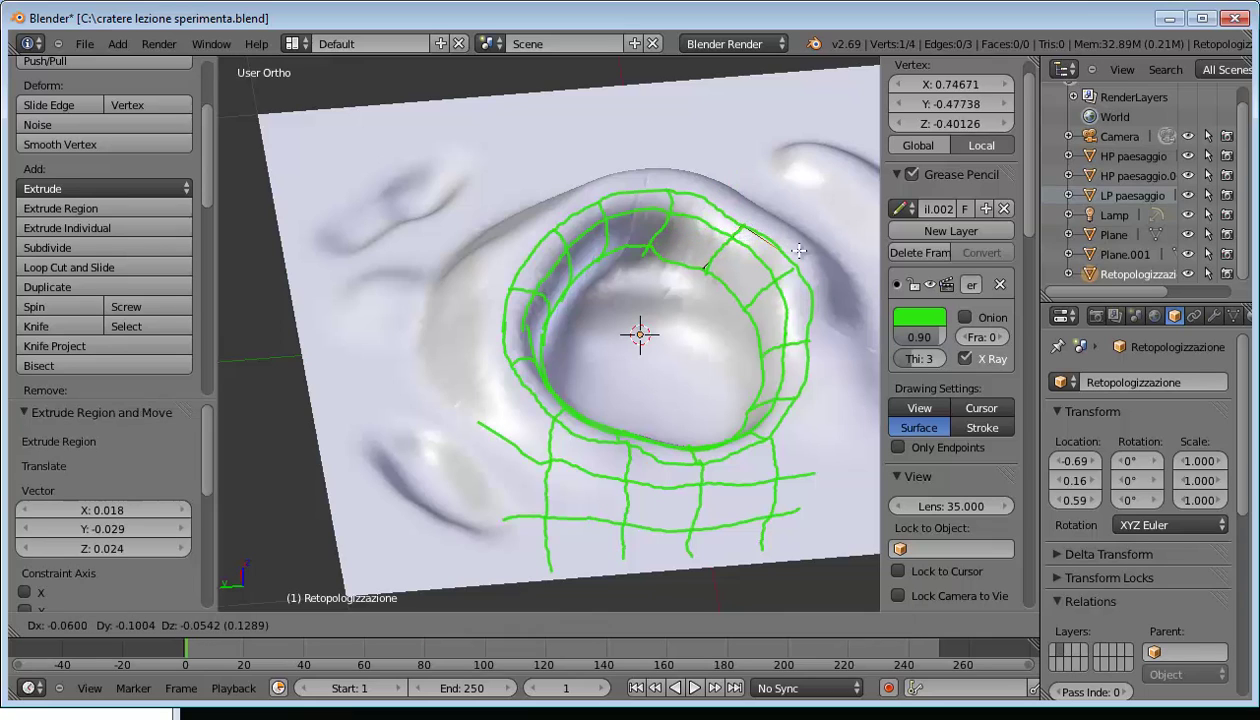
pyautogui.click(806, 263)
pyautogui.press('e')
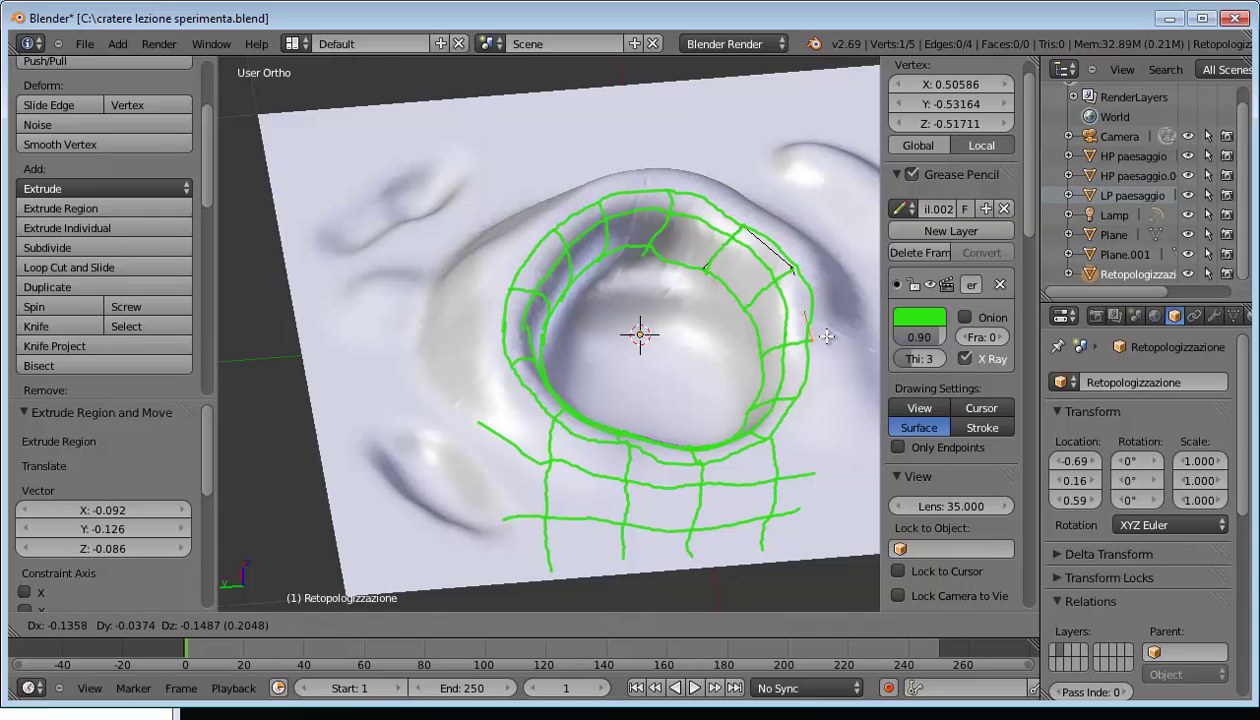
pyautogui.click(826, 336)
pyautogui.moveTo(826, 340); pyautogui.dragTo(829, 369, button='middle')
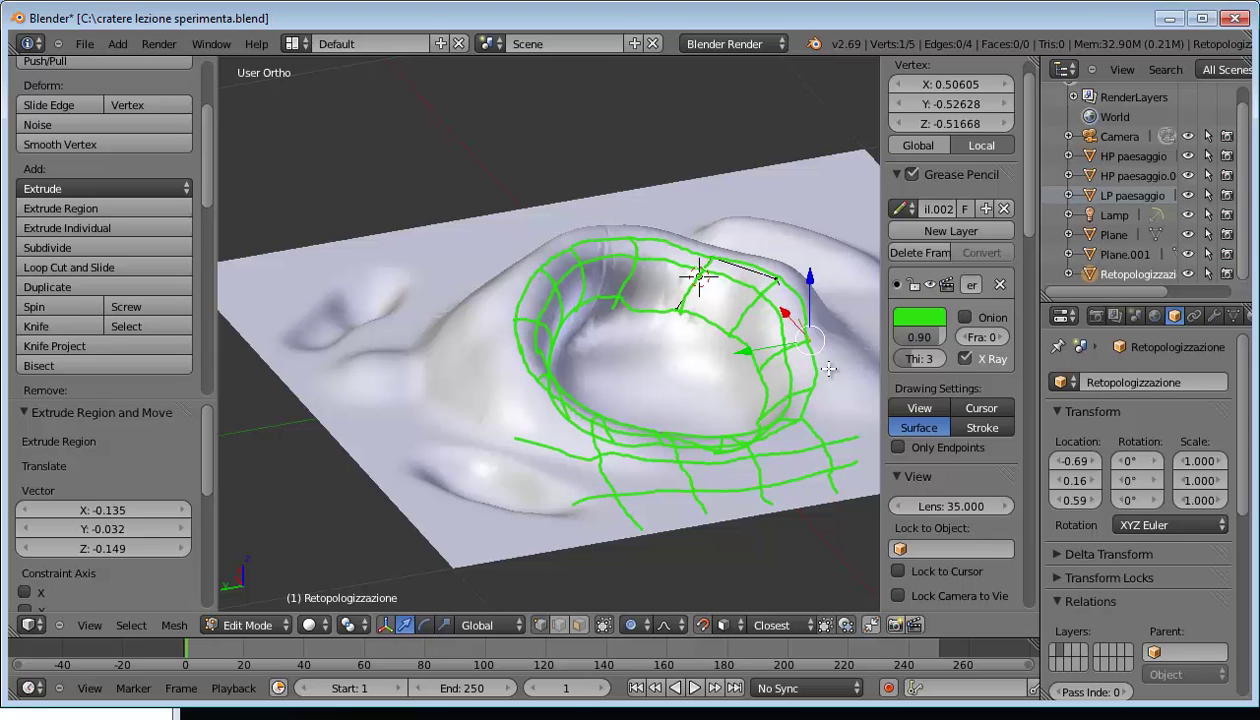
pyautogui.press('e')
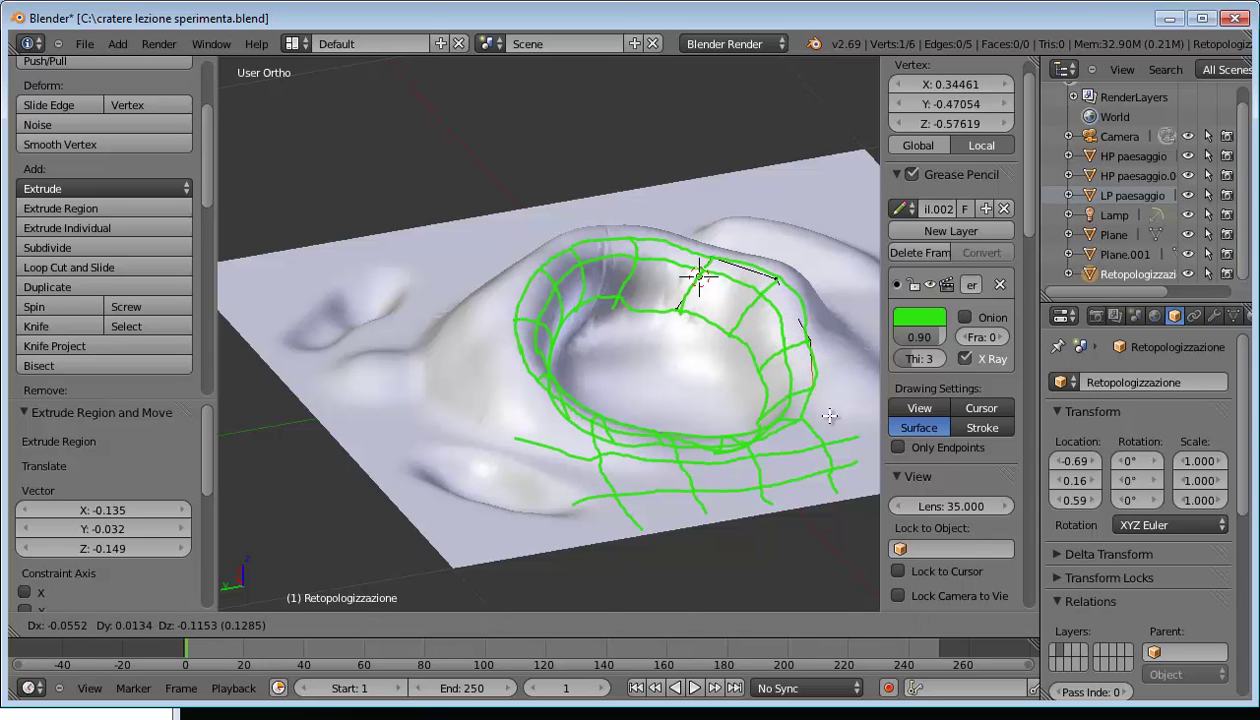
pyautogui.click(806, 413)
pyautogui.moveTo(802, 413)
pyautogui.mouseDown(button='middle')
pyautogui.moveTo(803, 434)
pyautogui.moveTo(722, 409)
pyautogui.mouseUp(button='middle')
# - From another chain vertex, extrude four more vertices along the inner rim stroke
pyautogui.rightClick(645, 303)
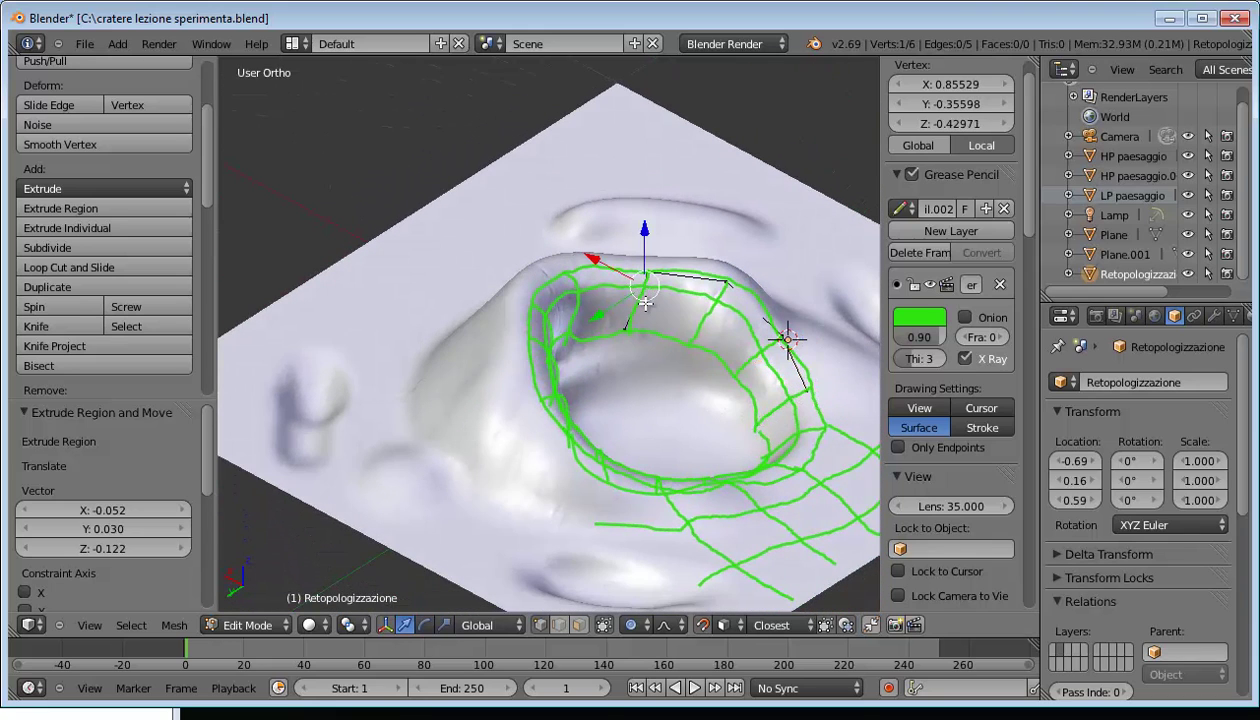
pyautogui.press('e')
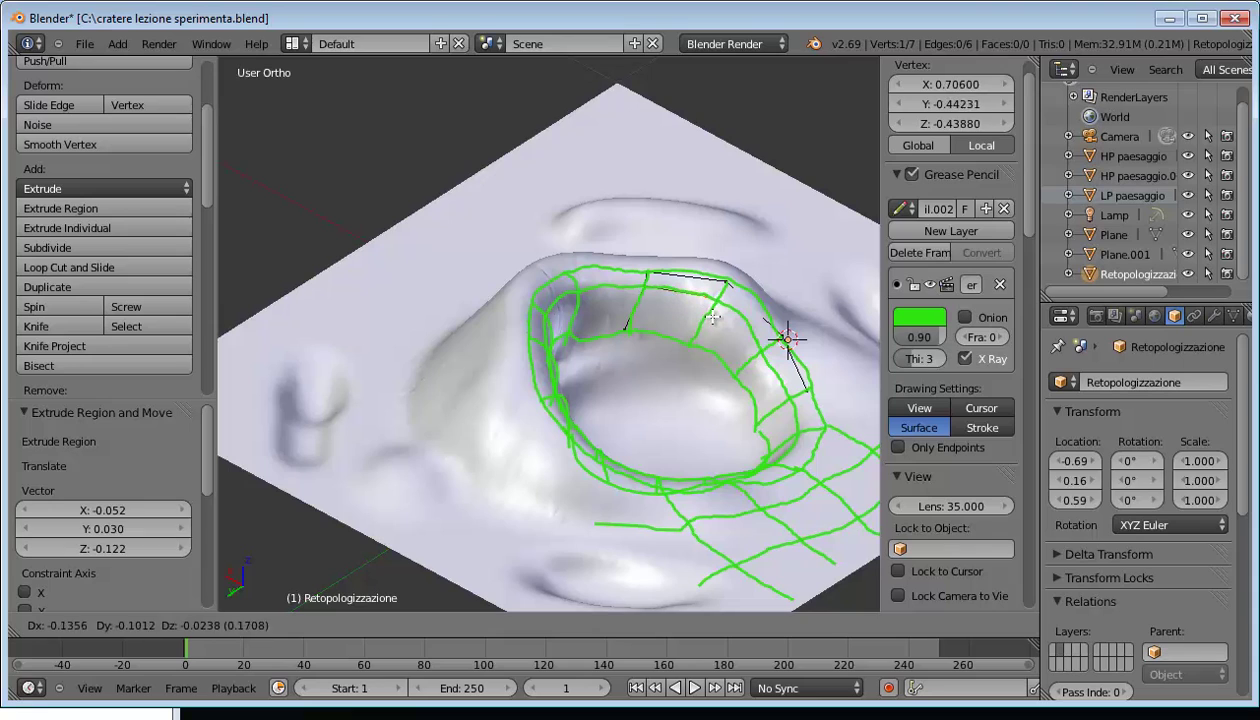
pyautogui.click(723, 318)
pyautogui.press('e')
pyautogui.press('e')
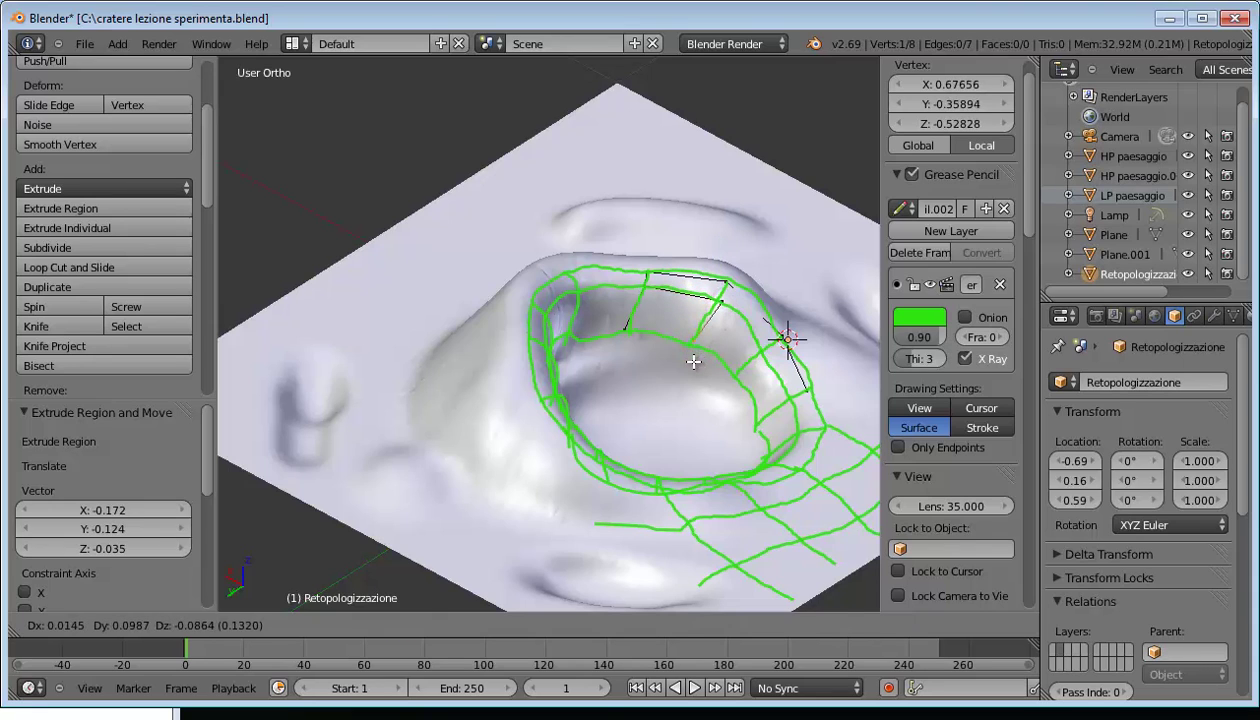
pyautogui.click(691, 358)
pyautogui.press('e')
pyautogui.click(733, 366)
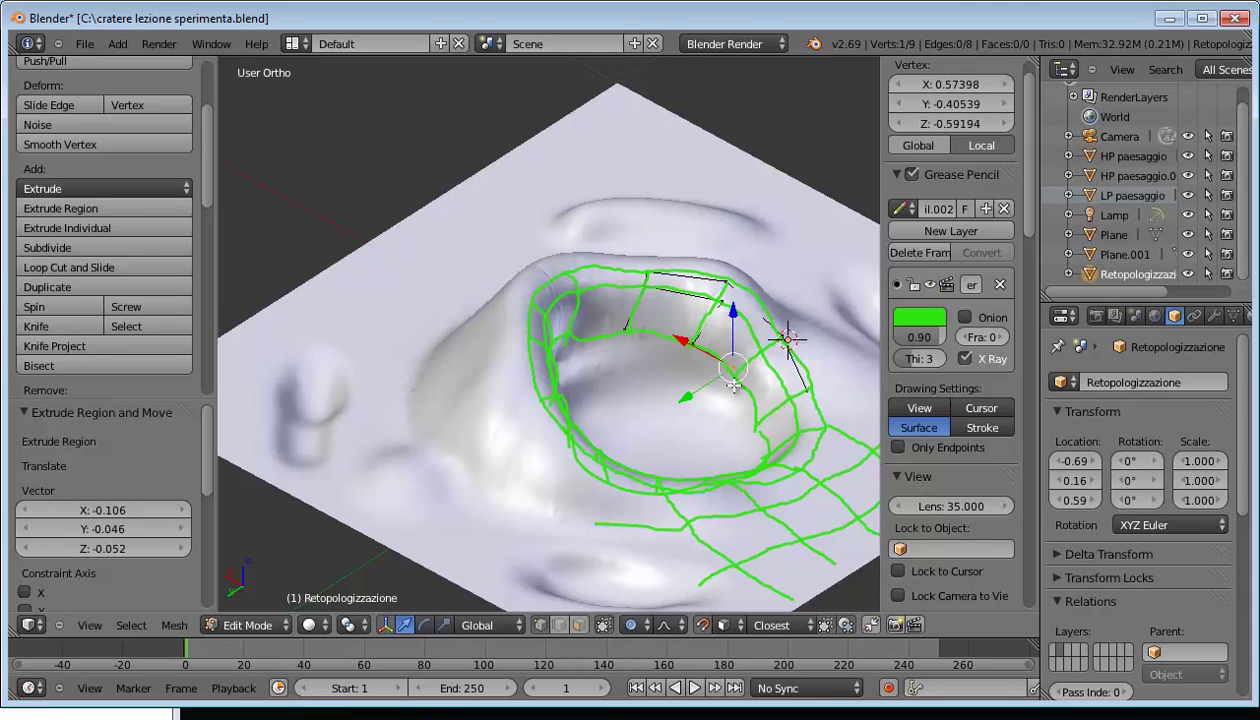
# - Extrude the eleventh vertex onto the rim and select another vertex of the chain
pyautogui.press('e')
pyautogui.click(757, 365)
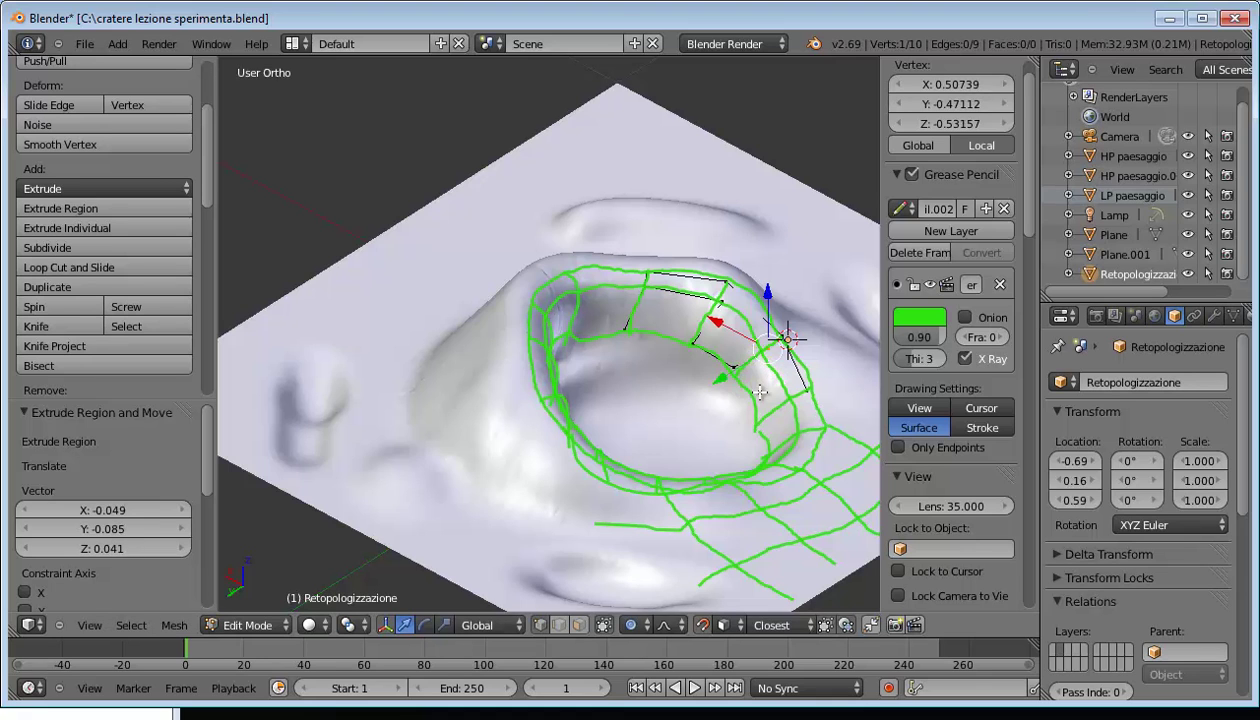
pyautogui.moveTo(757, 368)
pyautogui.mouseDown(button='middle')
pyautogui.moveTo(762, 381)
pyautogui.moveTo(730, 373)
pyautogui.mouseUp(button='middle')
pyautogui.press('e')
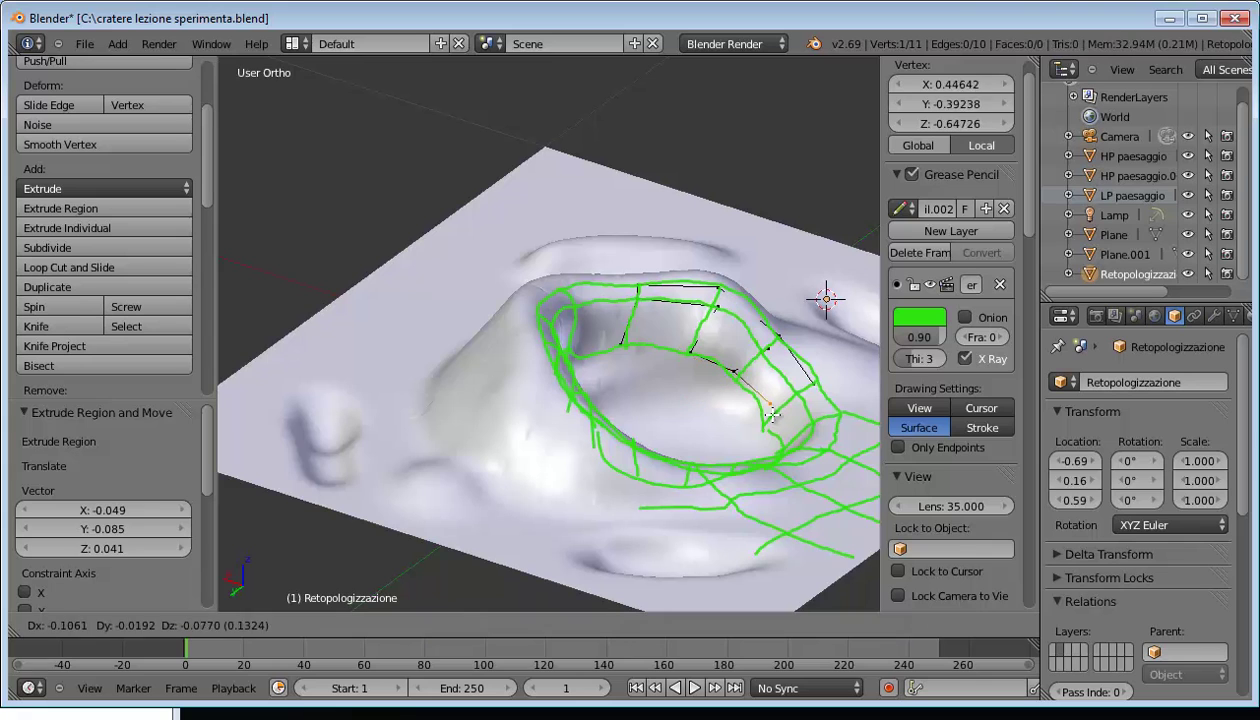
pyautogui.click(760, 422)
pyautogui.moveTo(760, 422)
pyautogui.mouseDown(button='middle')
pyautogui.moveTo(730, 400)
pyautogui.moveTo(689, 396)
pyautogui.mouseUp(button='middle')
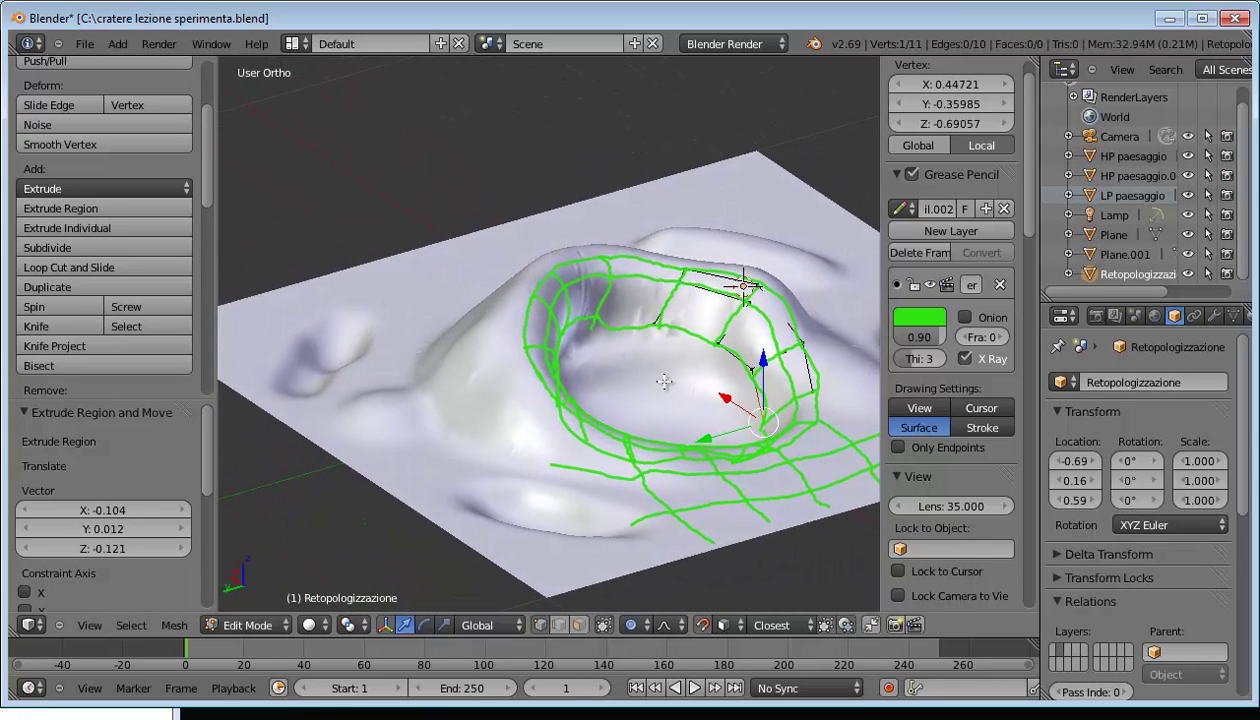
pyautogui.rightClick(686, 283)
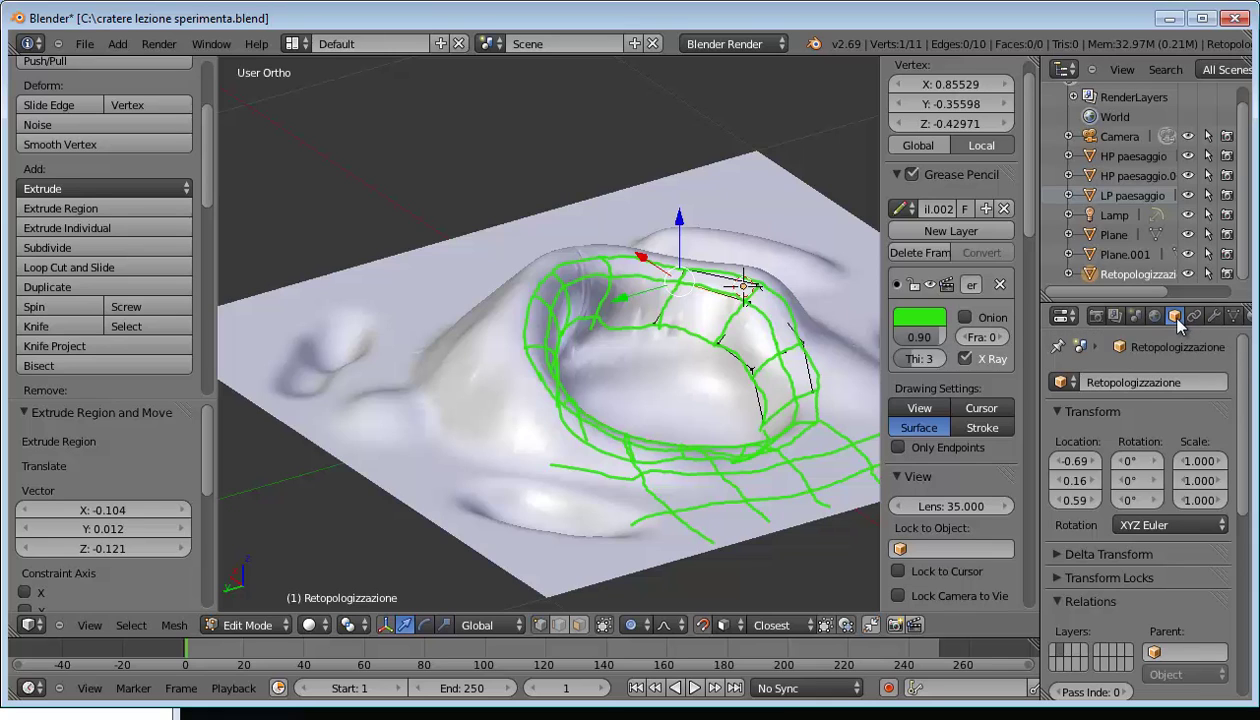
# - Enable X-Ray so the retopology mesh shows through the crater surface
pyautogui.moveTo(1240, 405)
pyautogui.mouseDown()
pyautogui.moveTo(1258, 483)
pyautogui.moveTo(1240, 537)
pyautogui.mouseUp()
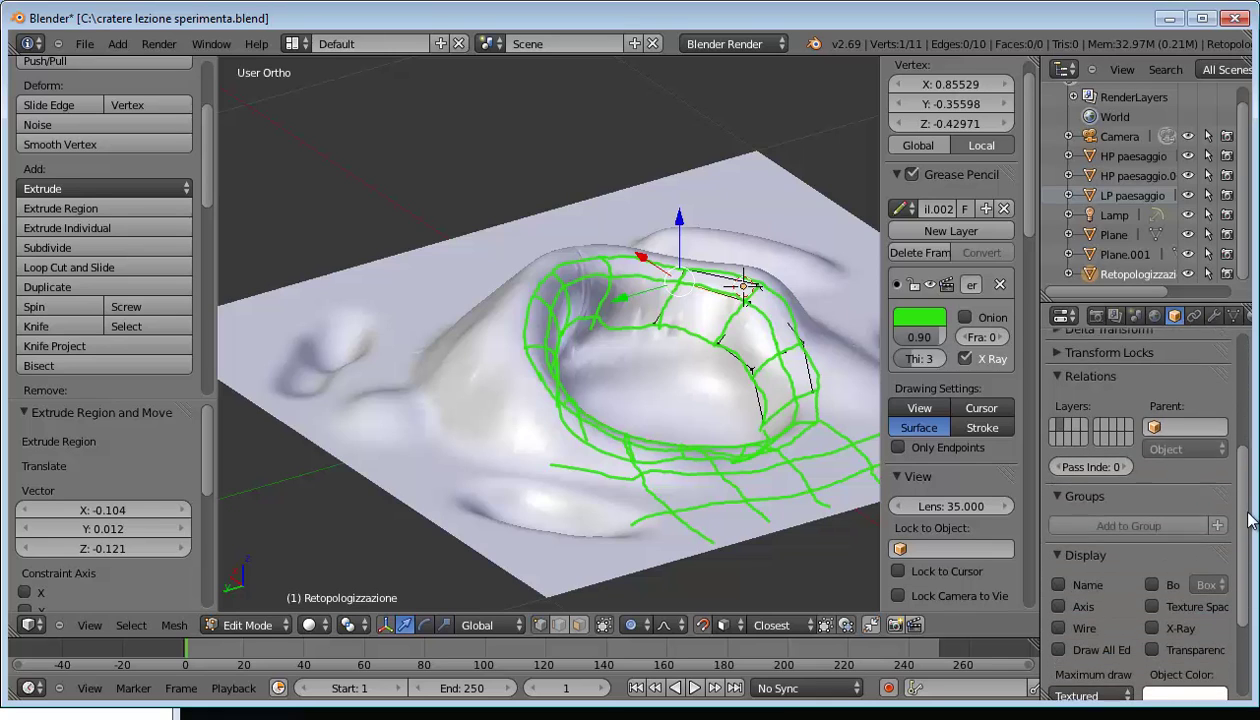
pyautogui.click(1153, 585)
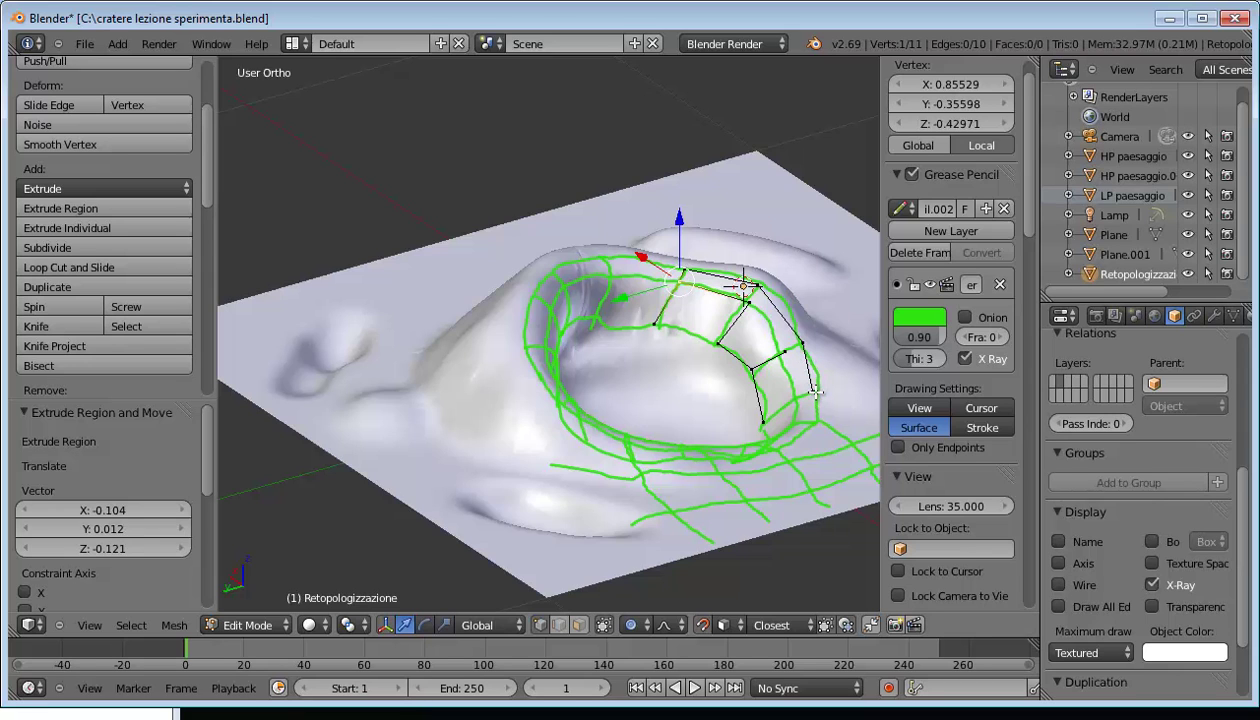
pyautogui.moveTo(804, 369); pyautogui.dragTo(700, 327, button='middle')
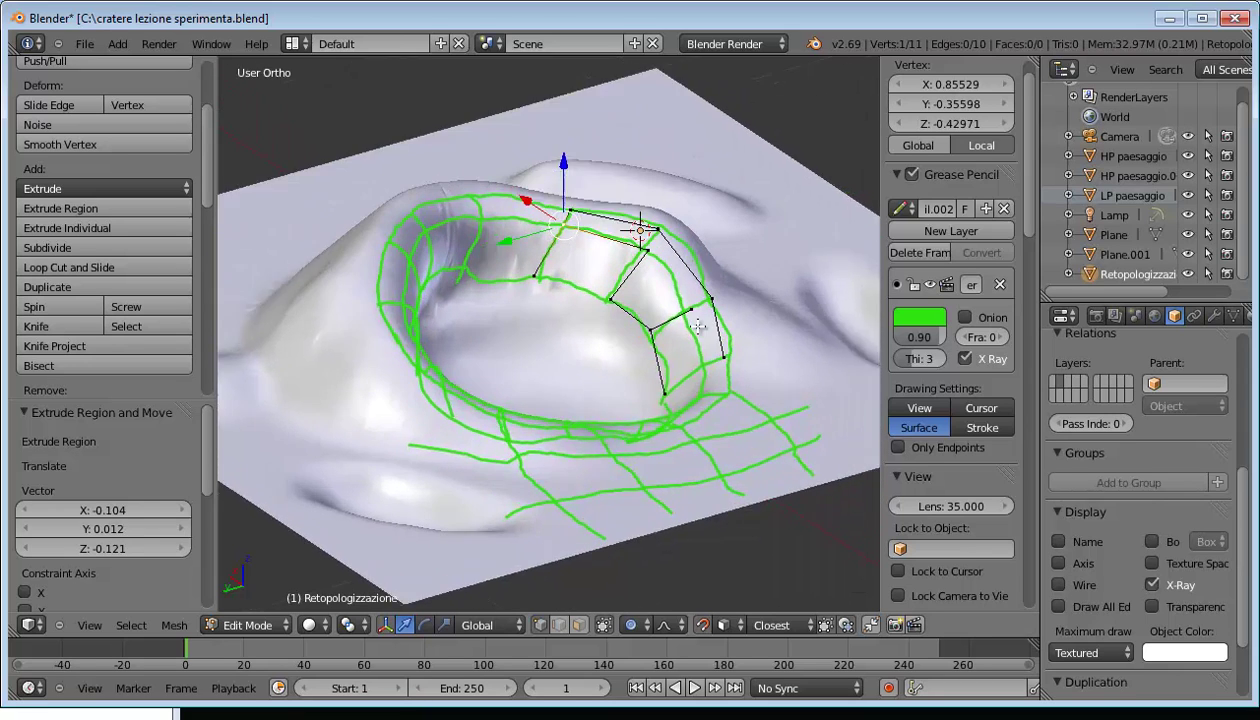
pyautogui.scroll(2, 698, 326)
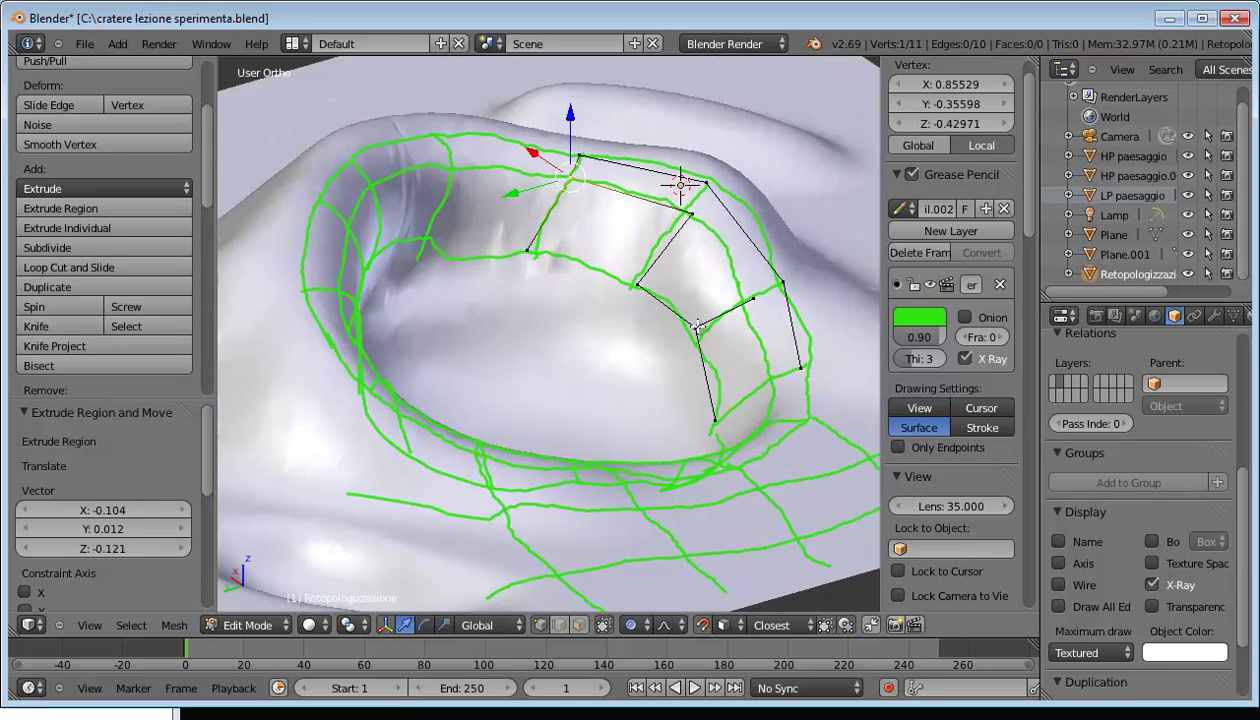
# - Nudge one inner-rim vertex to X 0.50538, Y -0.47164, Z -0.53261
pyautogui.rightClick(750, 302)
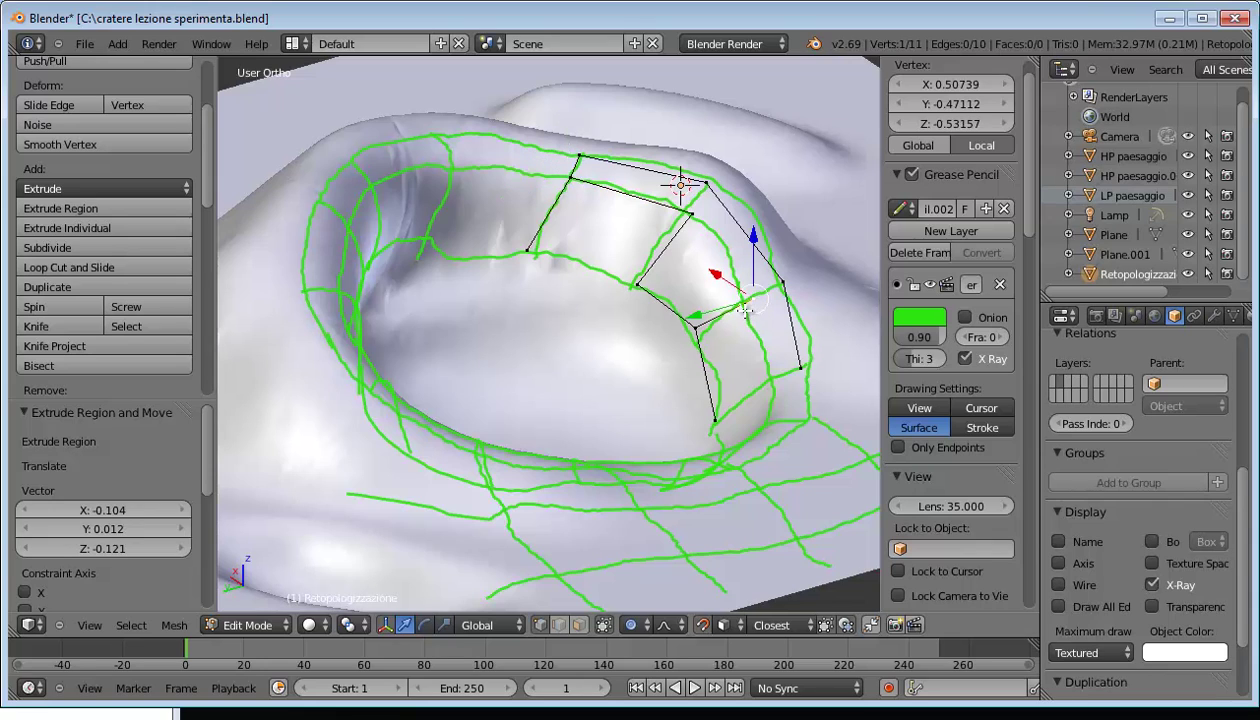
pyautogui.press('g')
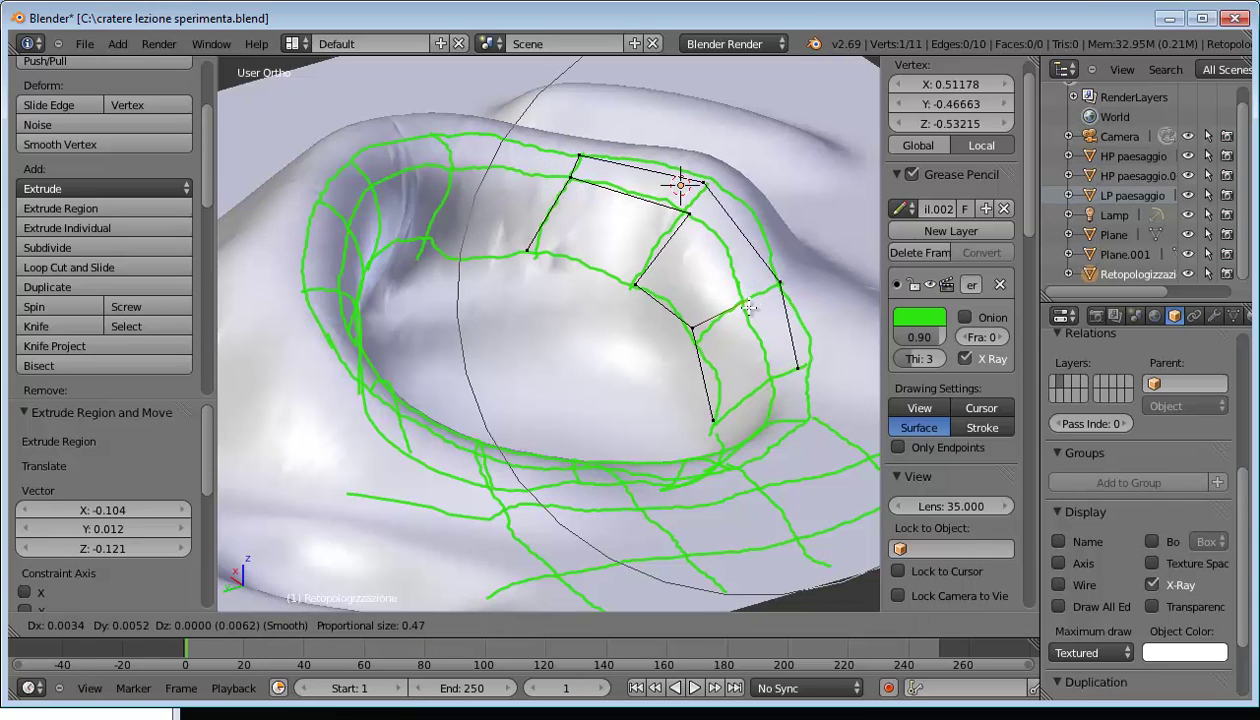
pyautogui.click(752, 310)
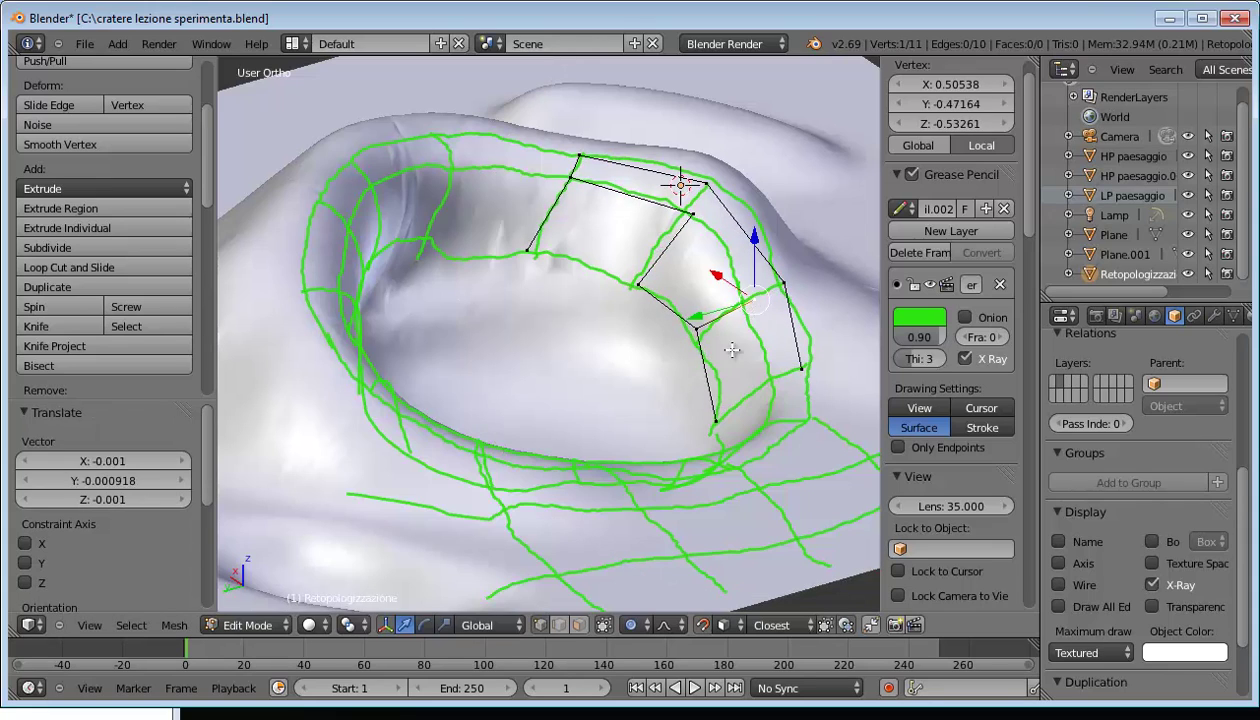
# - Turn proportional editing off and nudge the selected vertex into place
pyautogui.click(632, 624)
pyautogui.click(652, 604)
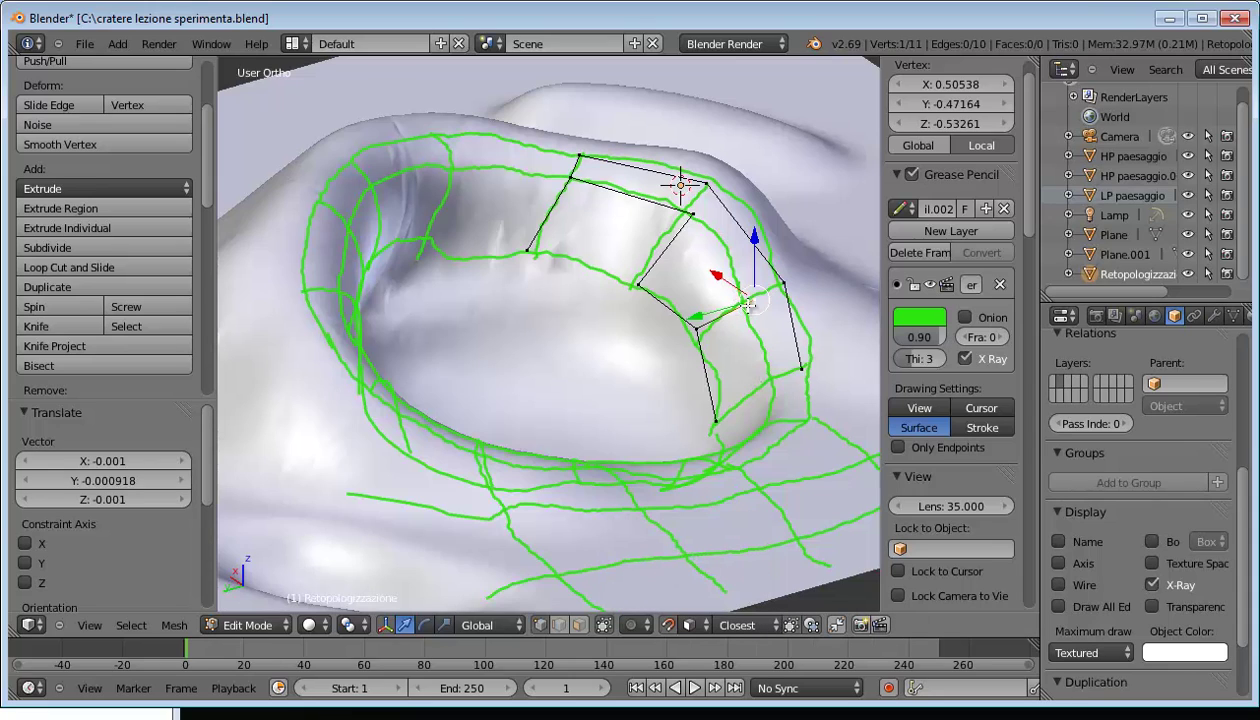
pyautogui.moveTo(748, 305); pyautogui.dragTo(742, 310)
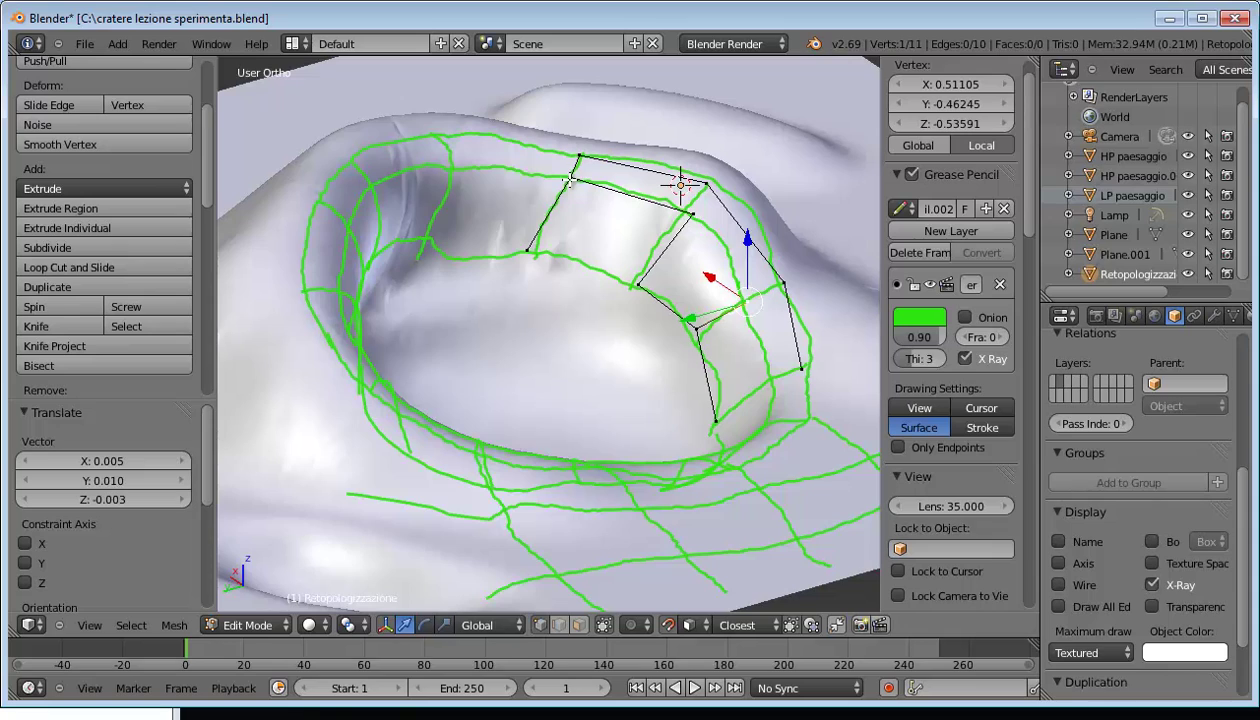
# - Fill the first two quad faces from groups of four rim vertices at the top
pyautogui.rightClick(566, 180)
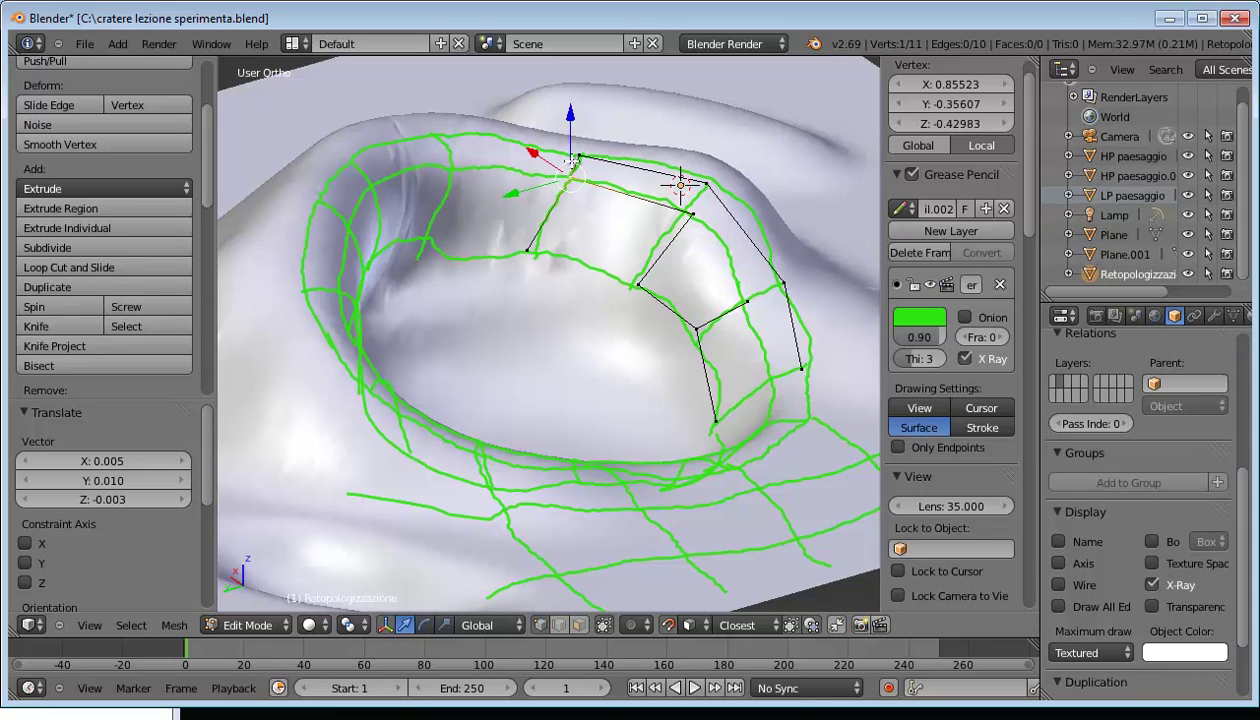
pyautogui.keyDown('shift'); pyautogui.rightClick(608, 155); pyautogui.keyUp('shift')
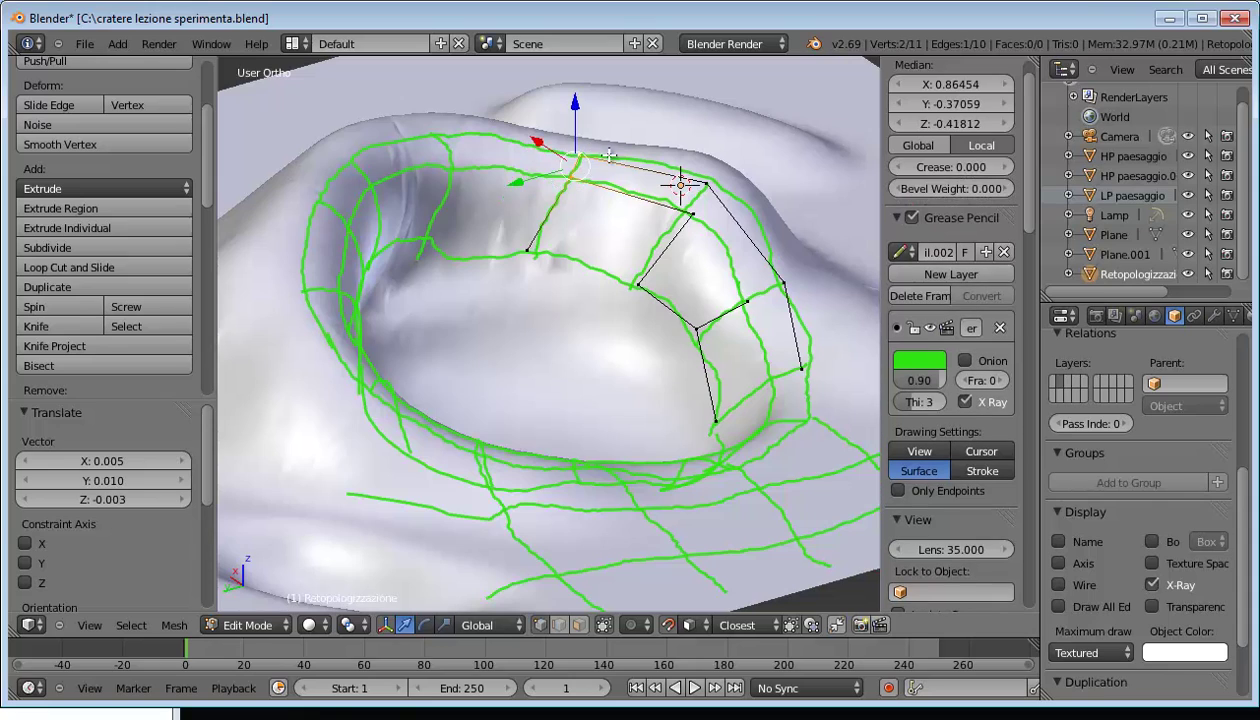
pyautogui.keyDown('shift'); pyautogui.rightClick(706, 185); pyautogui.keyUp('shift')
pyautogui.keyDown('shift'); pyautogui.rightClick(693, 216); pyautogui.keyUp('shift')
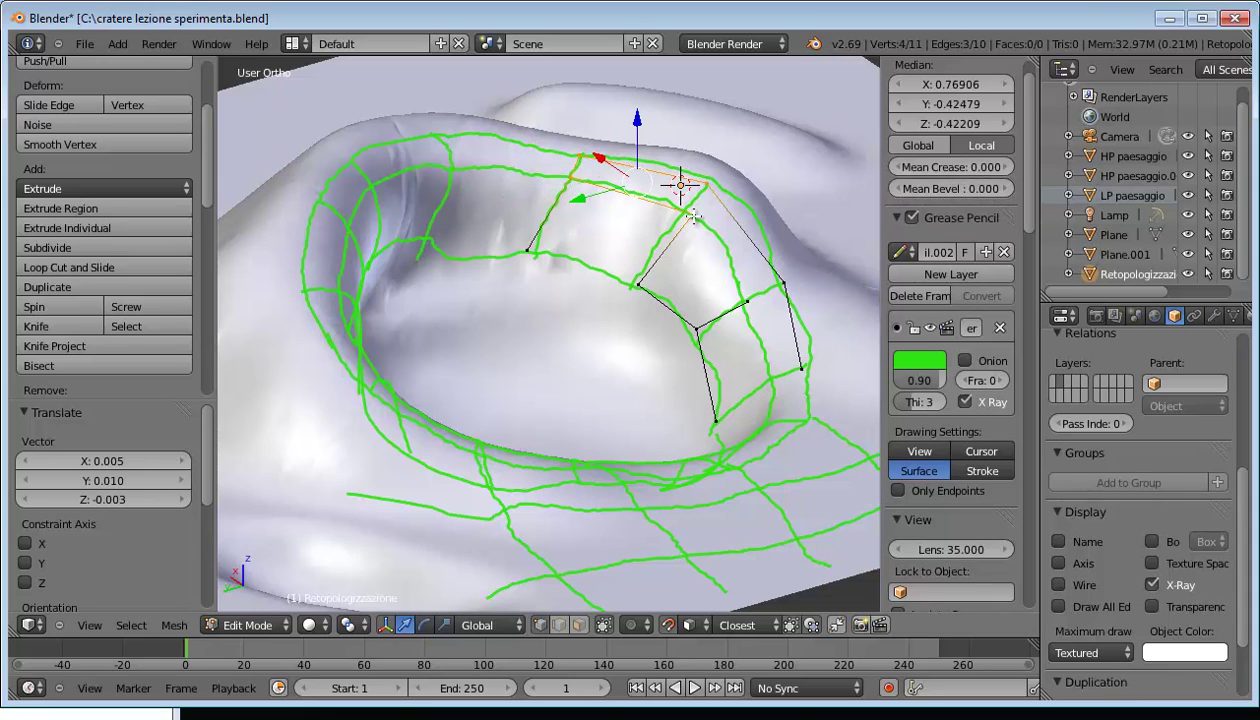
pyautogui.press('f')
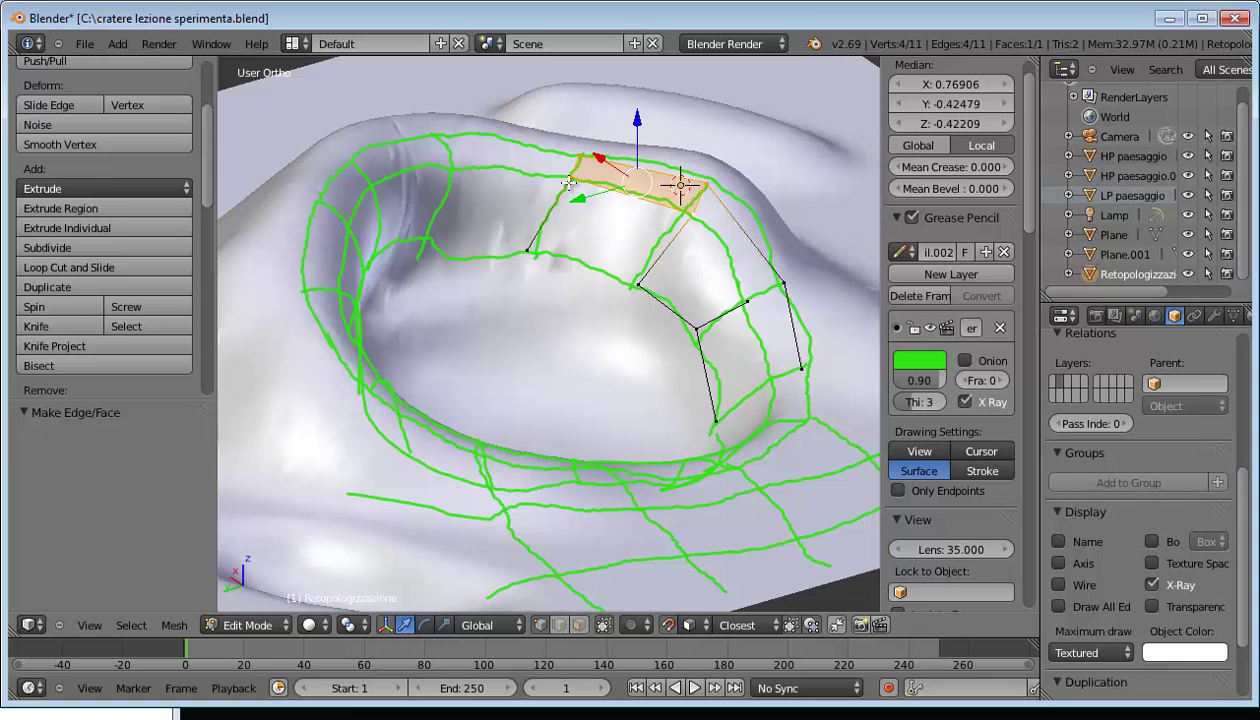
pyautogui.rightClick(568, 183)
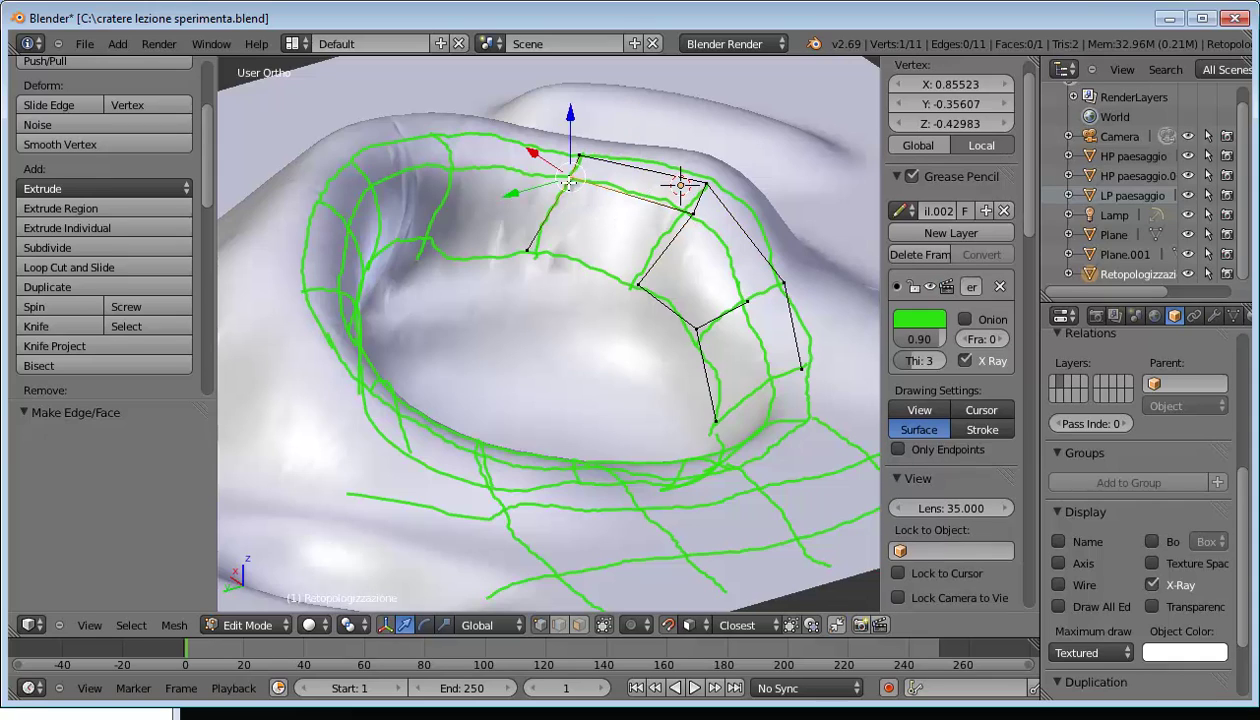
pyautogui.keyDown('shift'); pyautogui.rightClick(527, 250); pyautogui.keyUp('shift')
pyautogui.keyDown('shift'); pyautogui.rightClick(637, 285); pyautogui.keyUp('shift')
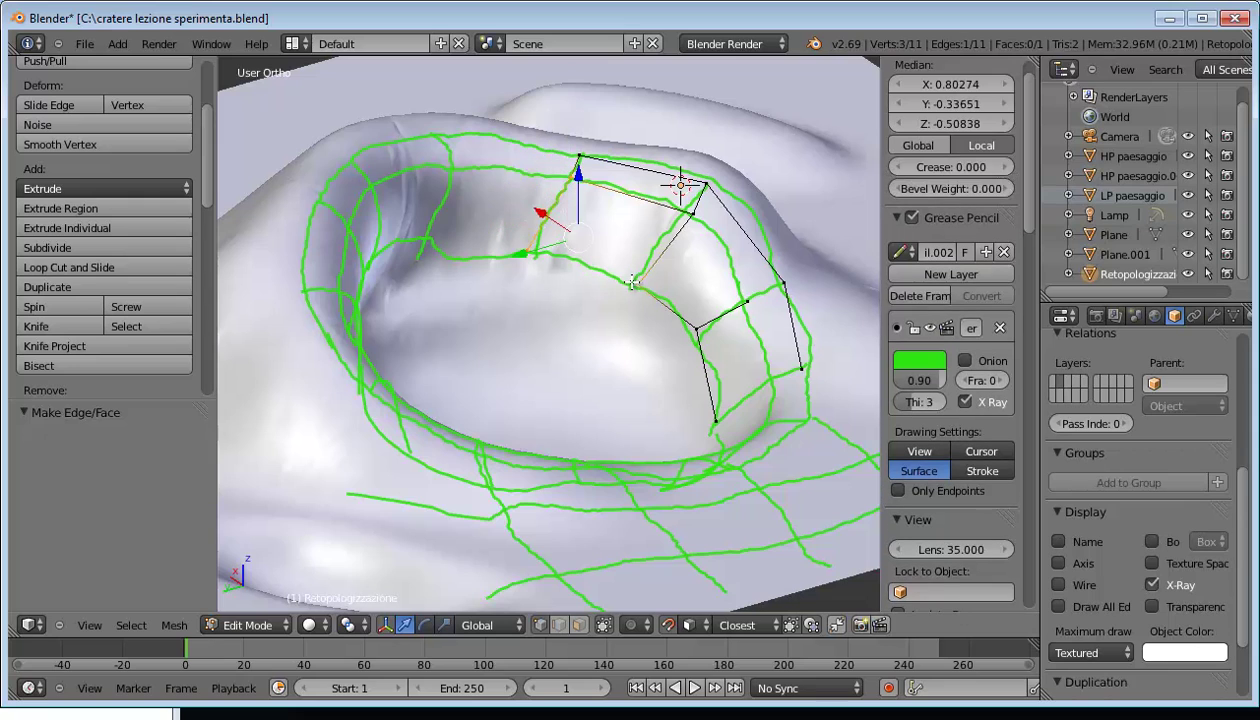
pyautogui.keyDown('shift'); pyautogui.rightClick(690, 221); pyautogui.keyUp('shift')
pyautogui.press('f')
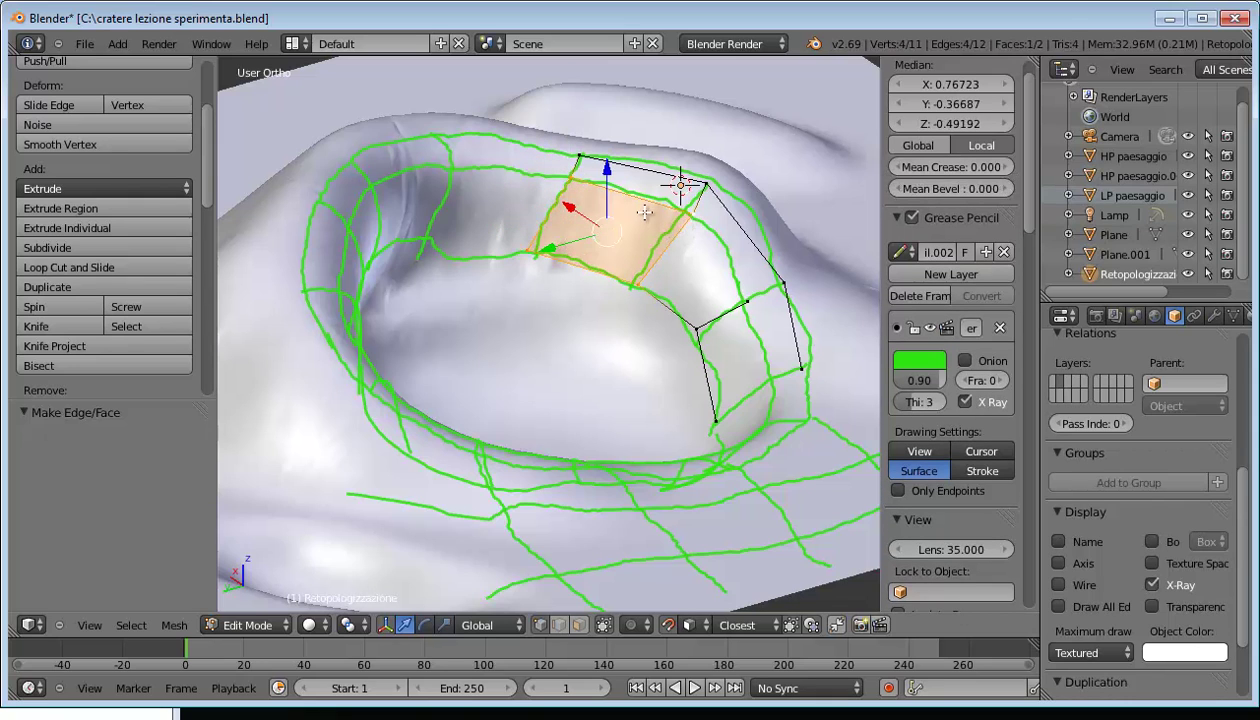
# - Fill the third and fourth quad faces, giving 11 vertices and 14 edges
pyautogui.scroll(1, 635, 212)
pyautogui.moveTo(676, 170)
pyautogui.mouseDown(button='middle')
pyautogui.moveTo(600, 43)
pyautogui.moveTo(637, 181)
pyautogui.moveTo(630, 172)
pyautogui.mouseUp(button='middle')
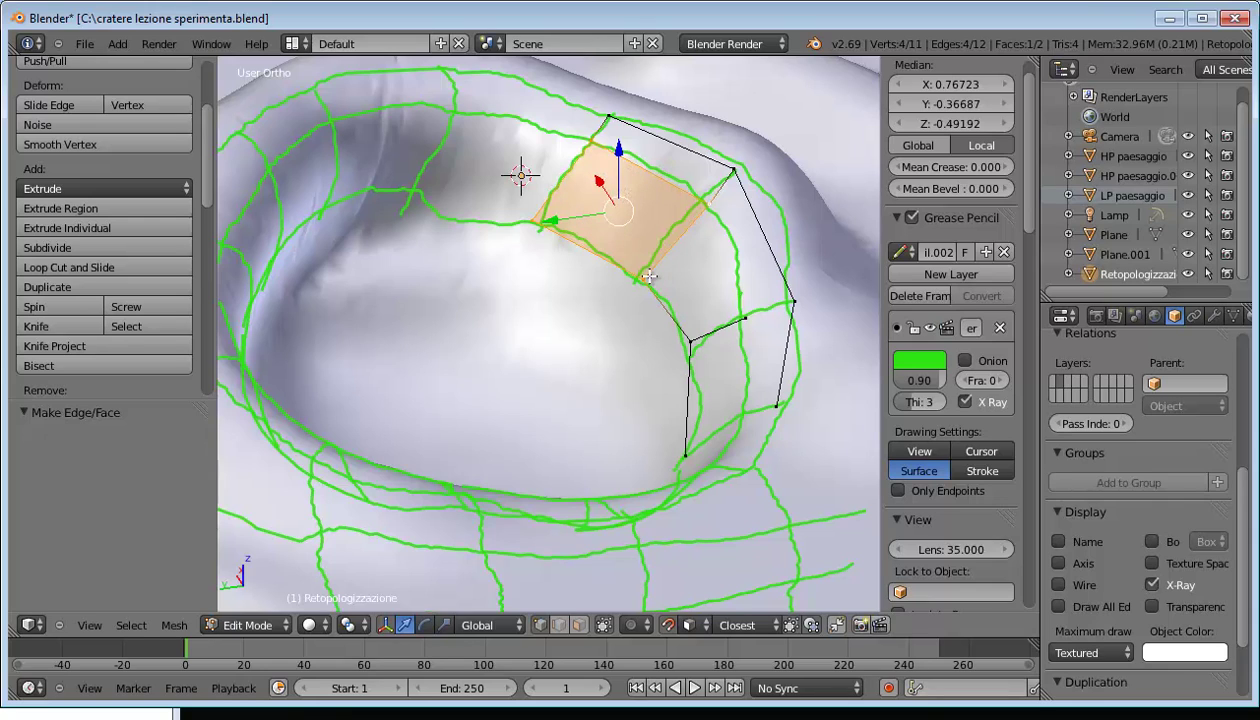
pyautogui.rightClick(649, 277)
pyautogui.keyDown('shift'); pyautogui.rightClick(711, 206); pyautogui.keyUp('shift')
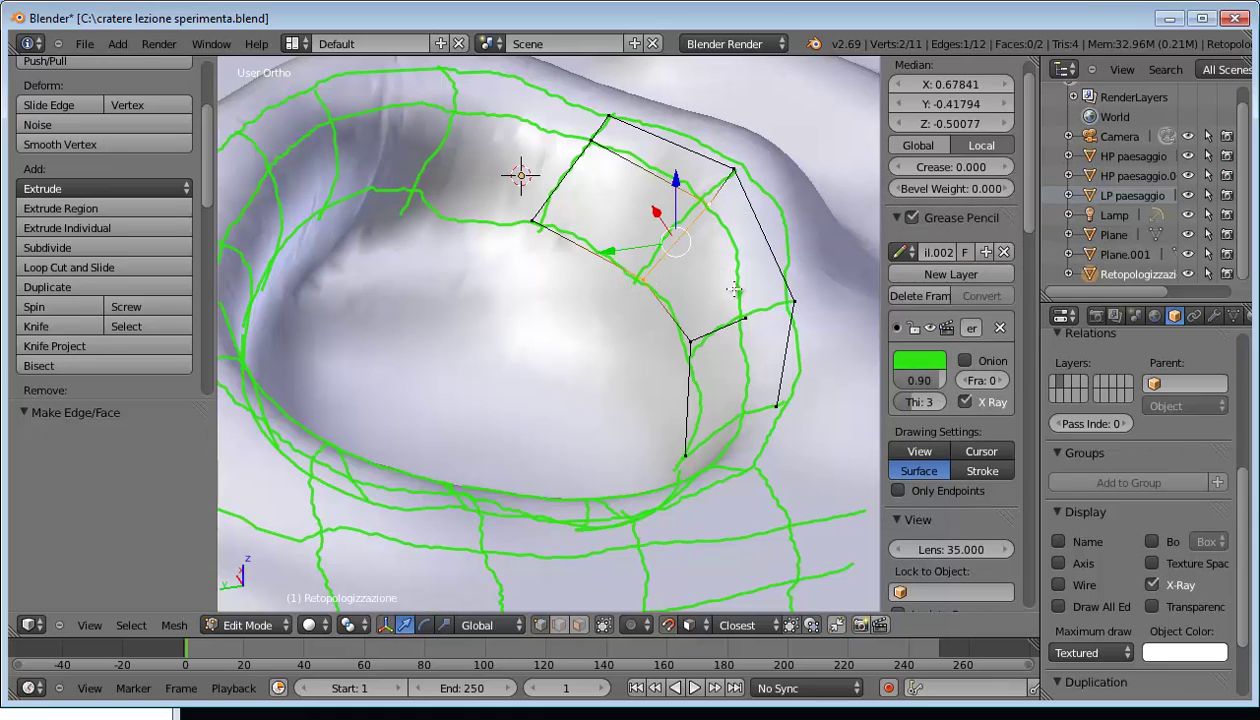
pyautogui.keyDown('shift'); pyautogui.rightClick(743, 316); pyautogui.keyUp('shift')
pyautogui.keyDown('shift'); pyautogui.rightClick(692, 340); pyautogui.keyUp('shift')
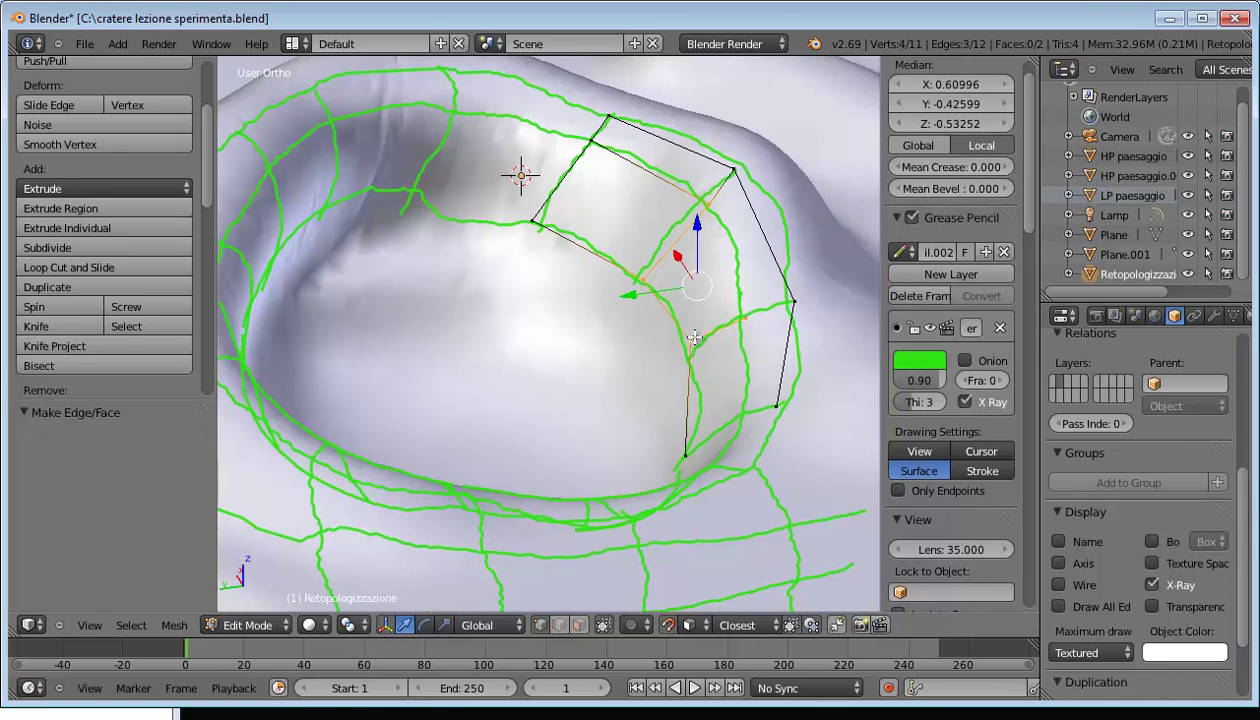
pyautogui.press('f')
pyautogui.rightClick(709, 205)
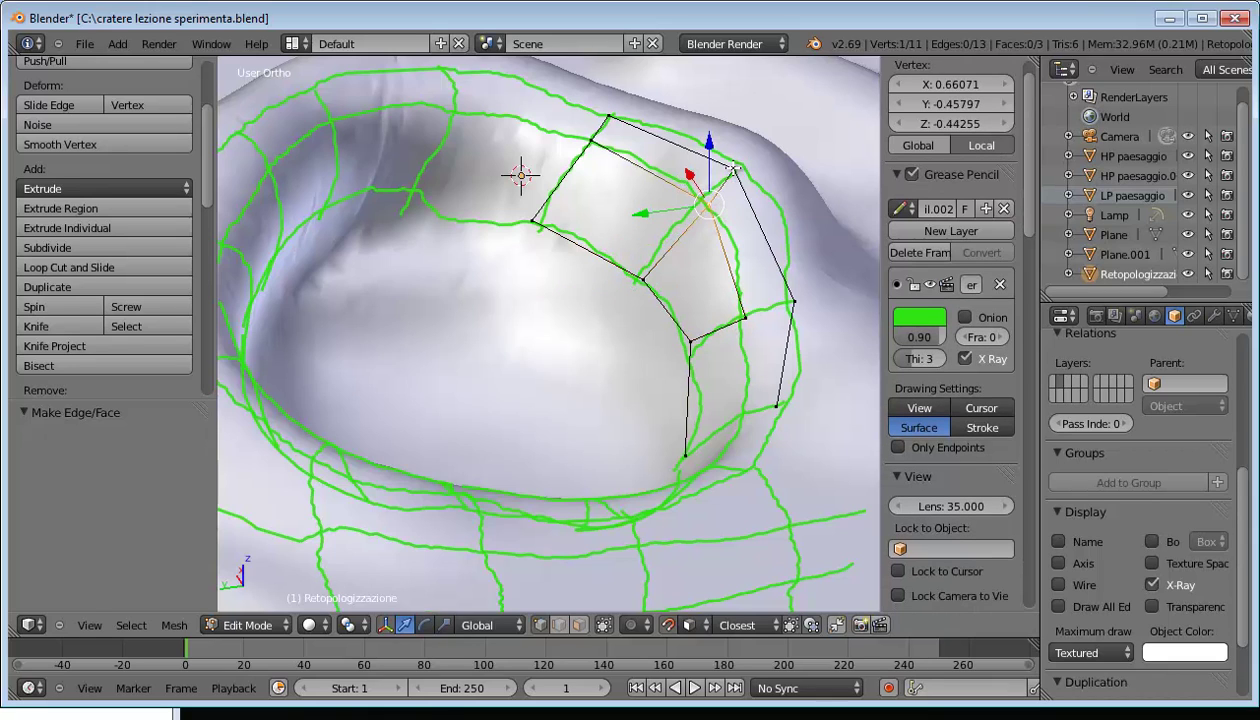
pyautogui.keyDown('shift'); pyautogui.rightClick(787, 288); pyautogui.keyUp('shift')
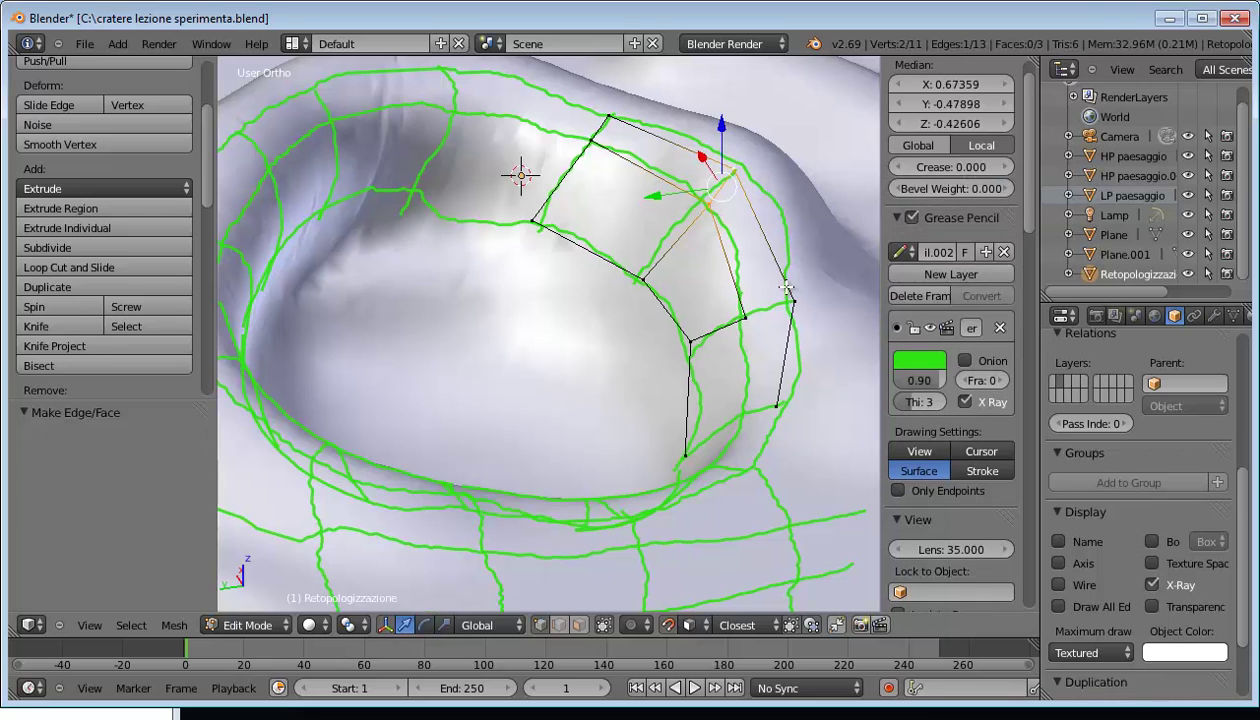
pyautogui.keyDown('shift'); pyautogui.rightClick(743, 313); pyautogui.keyUp('shift')
pyautogui.press('f')
pyautogui.moveTo(628, 296); pyautogui.dragTo(690, 290, button='middle')
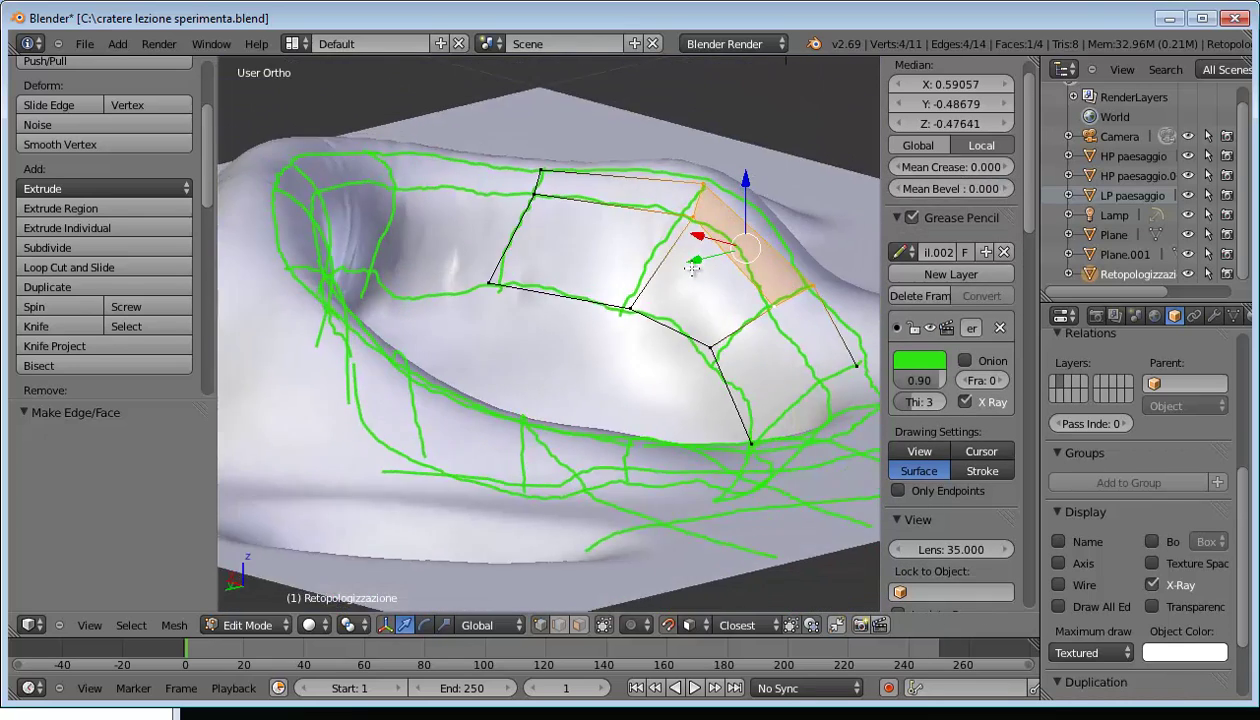
pyautogui.rightClick(633, 308)
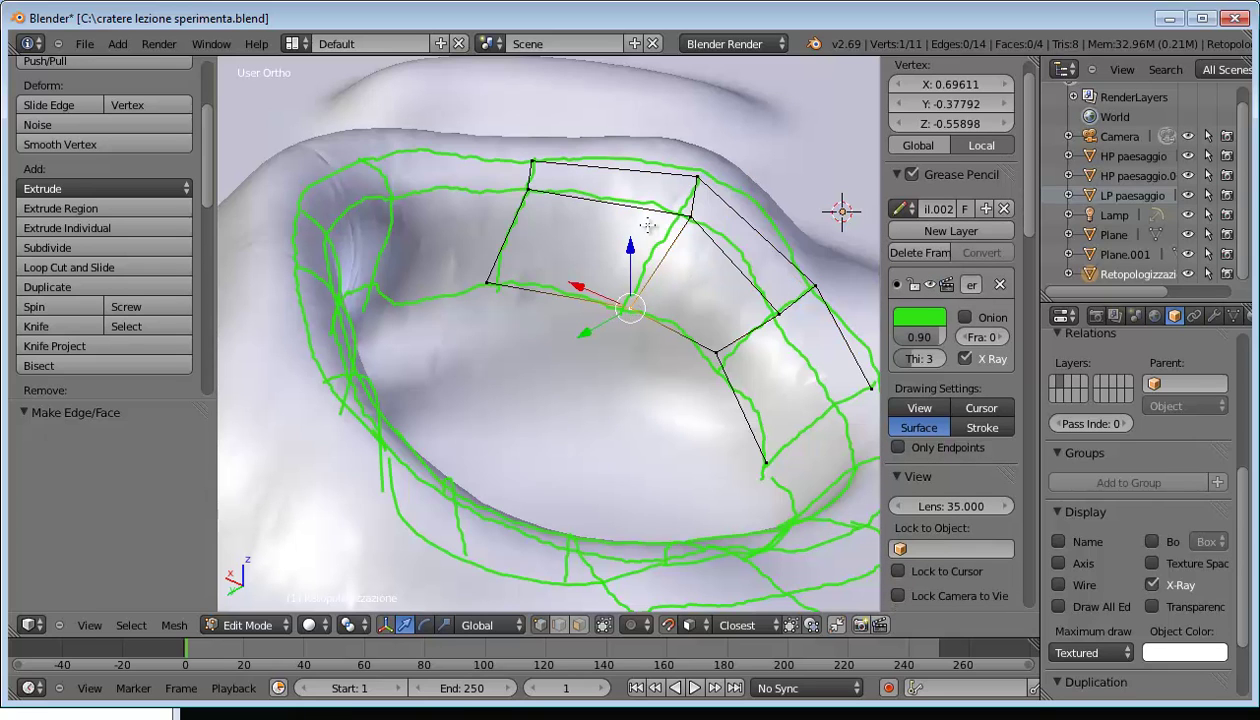
pyautogui.moveTo(632, 248); pyautogui.dragTo(604, 223, button='middle')
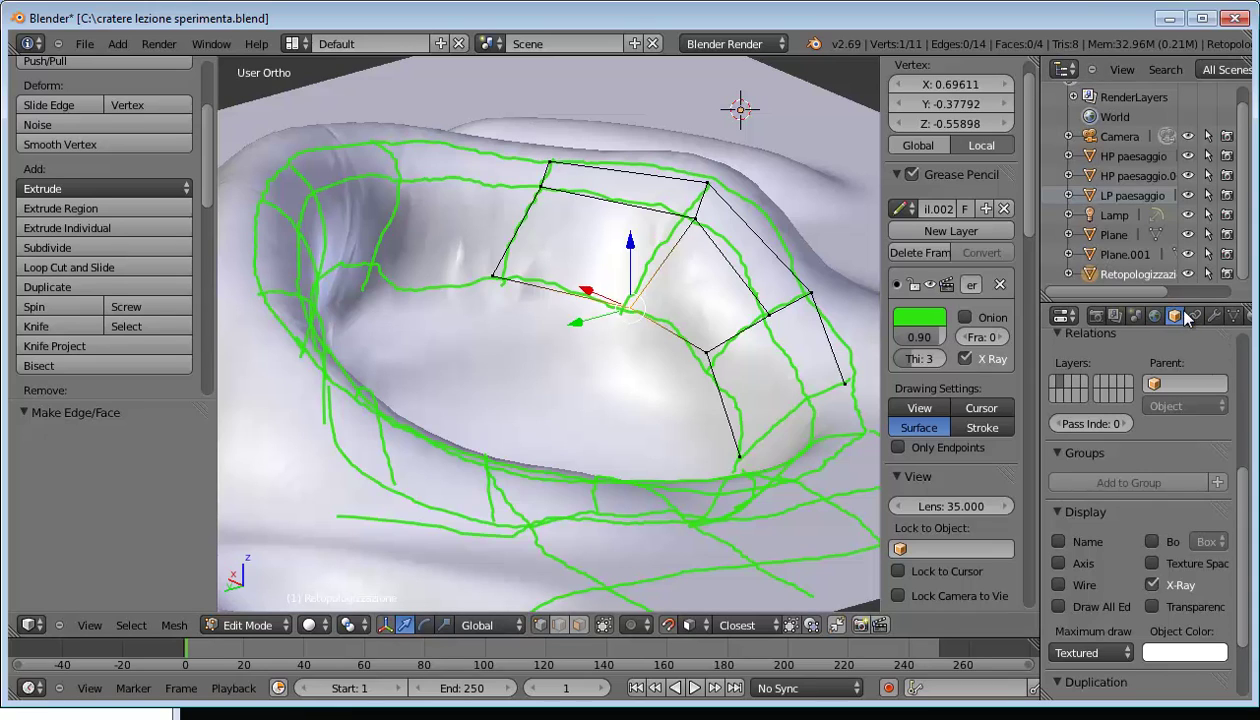
# - Add a new material to the retopology mesh with cyan diffuse colour (R 0.044, G 0.636, B 0.800)
pyautogui.click(1152, 316)
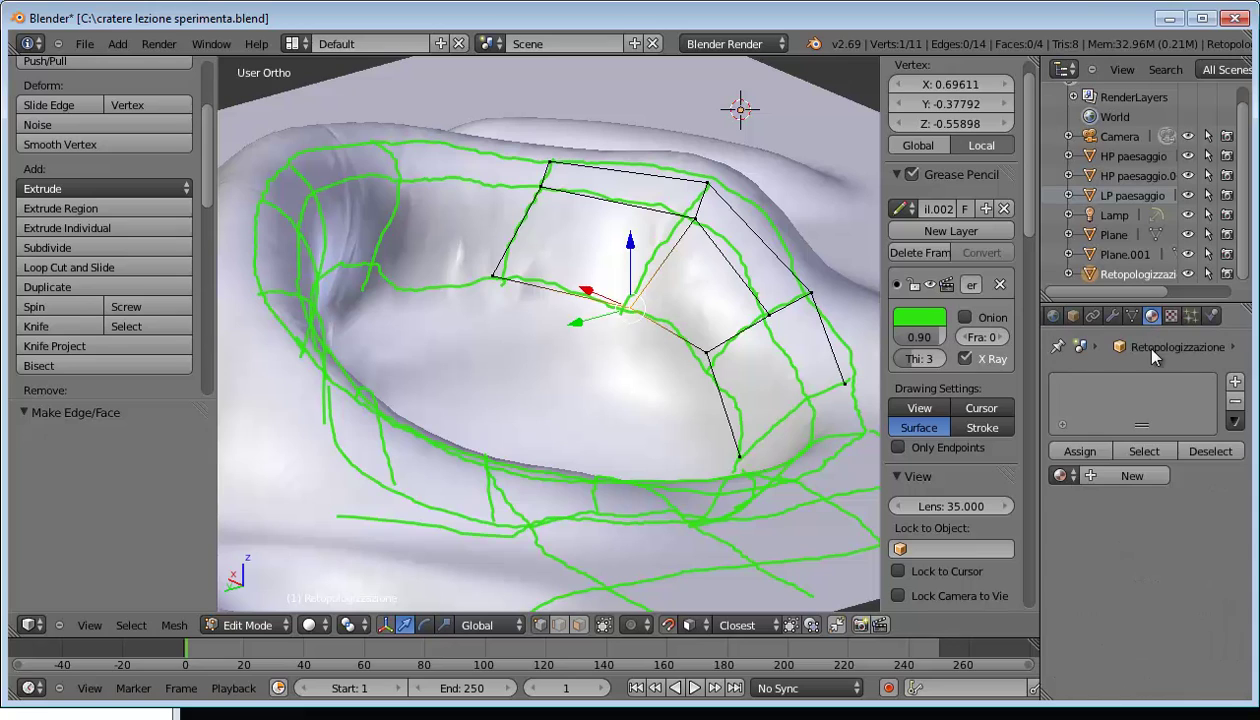
pyautogui.click(1115, 476)
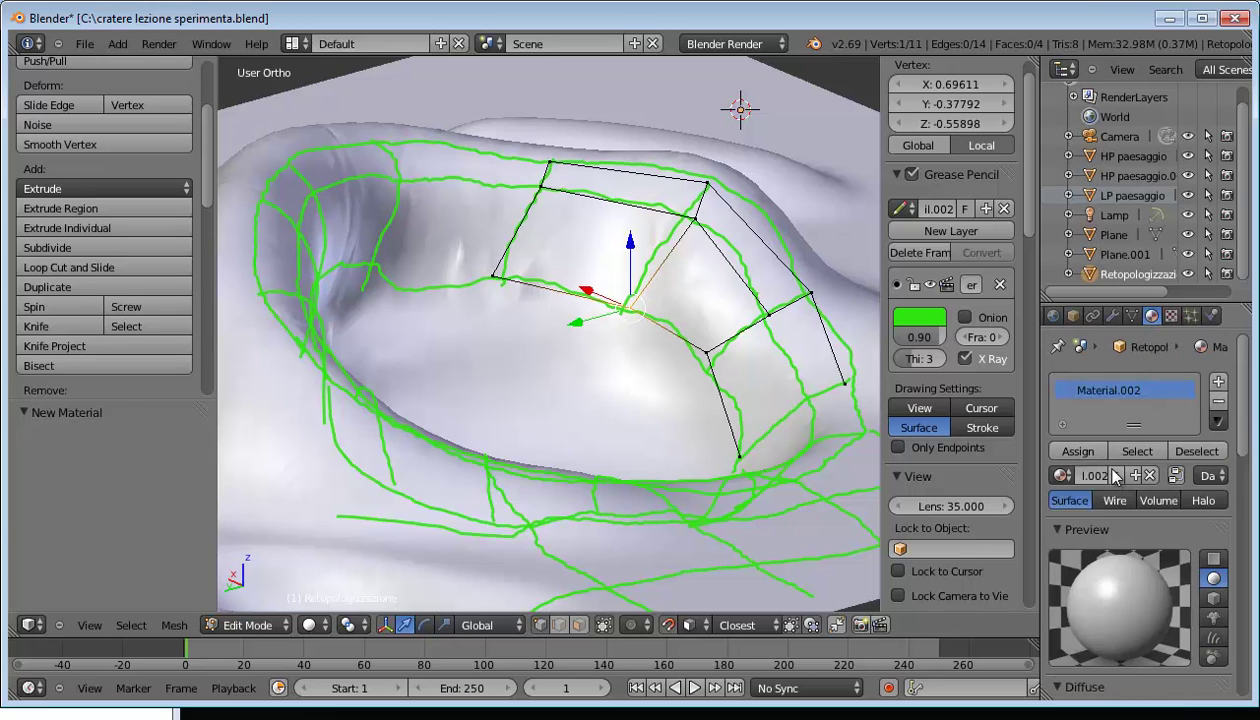
pyautogui.scroll(-5, 1095, 476)
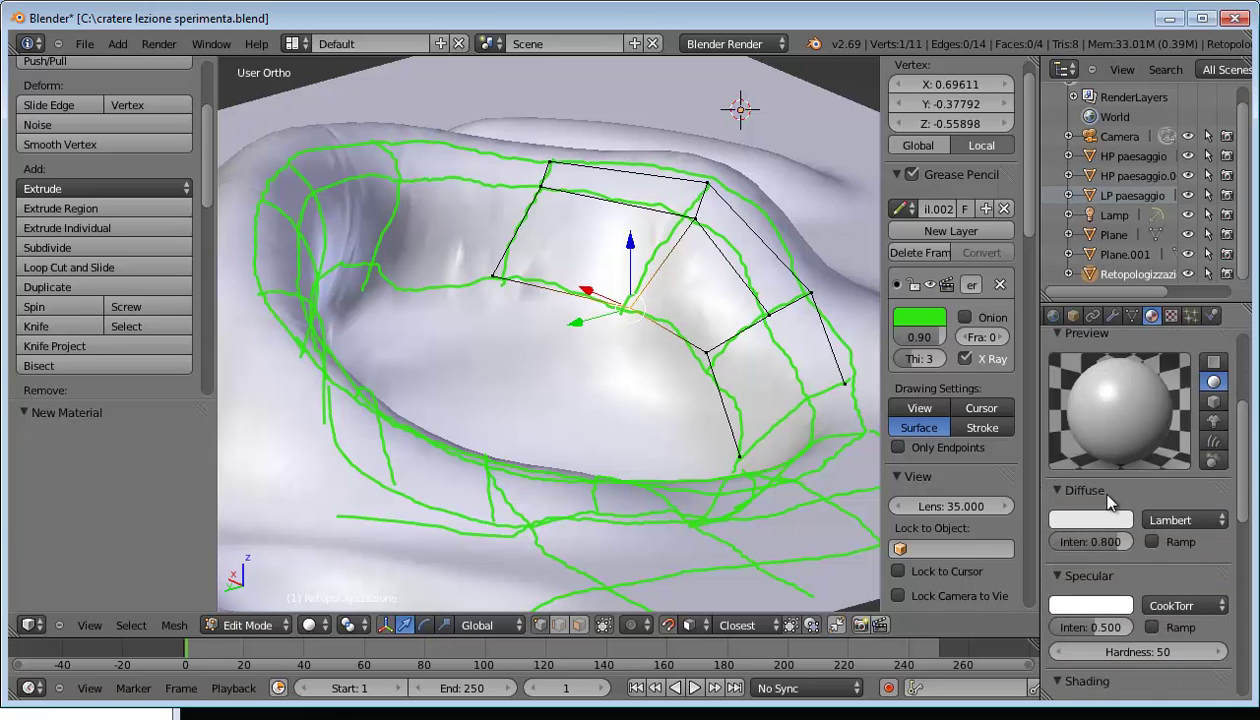
pyautogui.click(1090, 521)
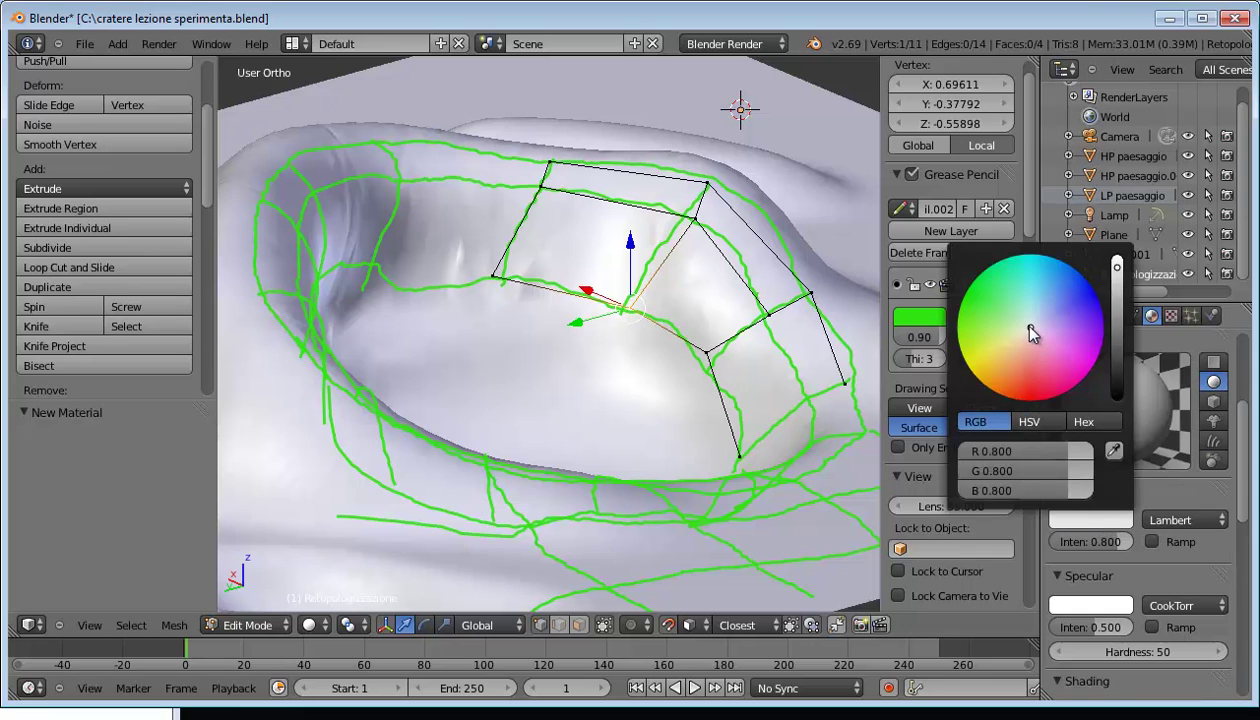
pyautogui.moveTo(1033, 333); pyautogui.dragTo(1049, 265)
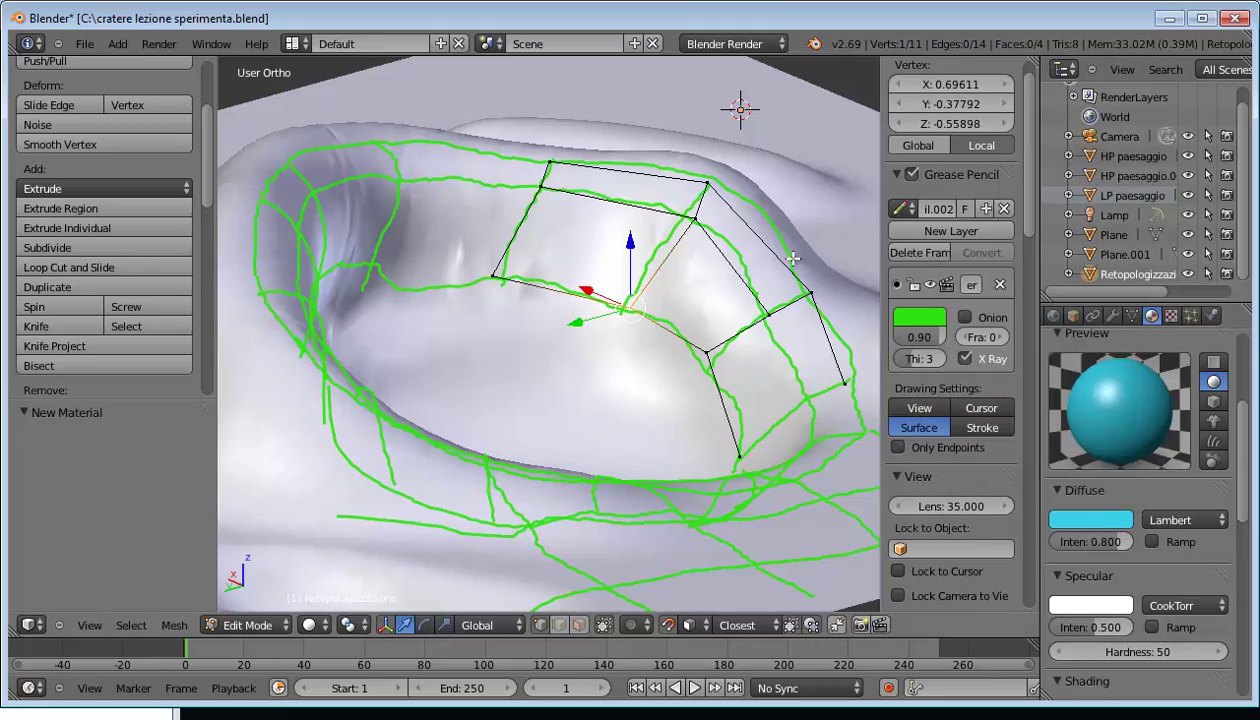
pyautogui.moveTo(669, 281)
pyautogui.mouseDown(button='middle')
pyautogui.moveTo(709, 169)
pyautogui.moveTo(540, 44)
pyautogui.moveTo(498, 110)
pyautogui.moveTo(498, 217)
pyautogui.moveTo(445, 298)
pyautogui.moveTo(597, 308)
pyautogui.moveTo(506, 172)
pyautogui.moveTo(458, 145)
pyautogui.moveTo(456, 180)
pyautogui.moveTo(520, 332)
pyautogui.moveTo(590, 305)
pyautogui.moveTo(484, 112)
pyautogui.moveTo(450, 163)
pyautogui.moveTo(444, 203)
pyautogui.moveTo(505, 158)
pyautogui.mouseUp(button='middle')
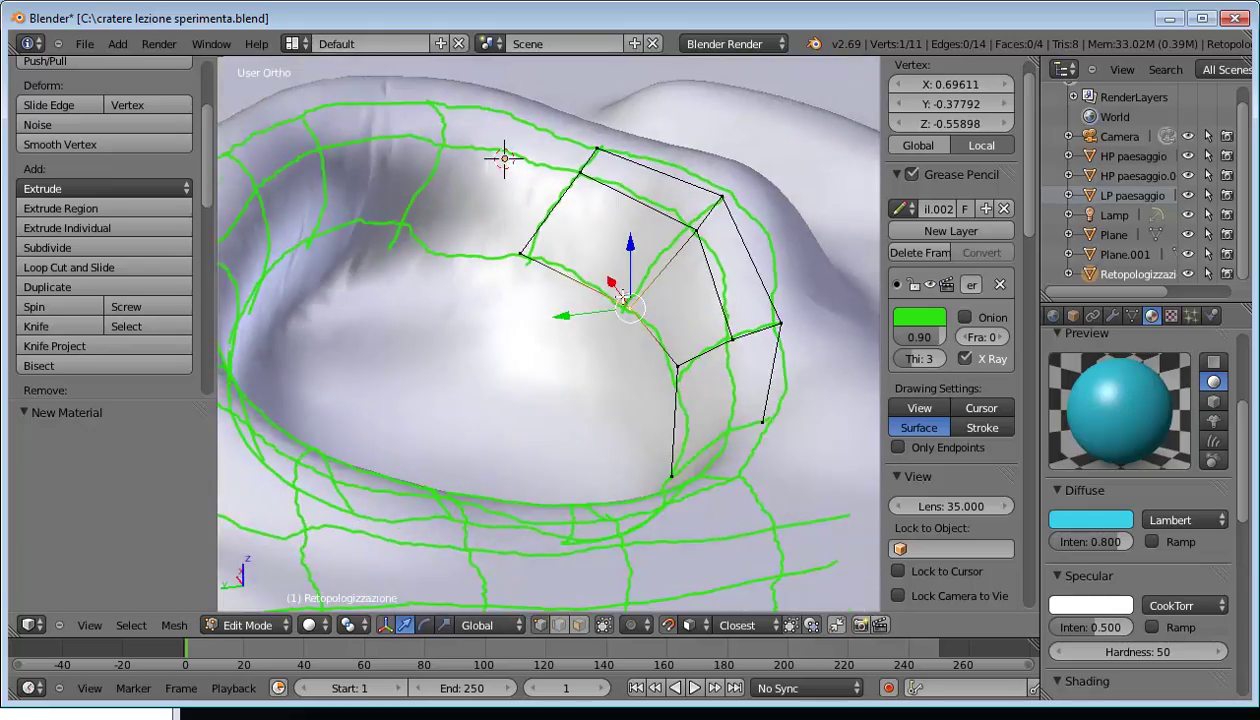
# - Scroll the tool shelf to the Normals section and flip the mesh normals
pyautogui.moveTo(622, 298)
pyautogui.mouseDown(button='middle')
pyautogui.moveTo(488, 132)
pyautogui.moveTo(506, 208)
pyautogui.moveTo(572, 298)
pyautogui.mouseUp(button='middle')
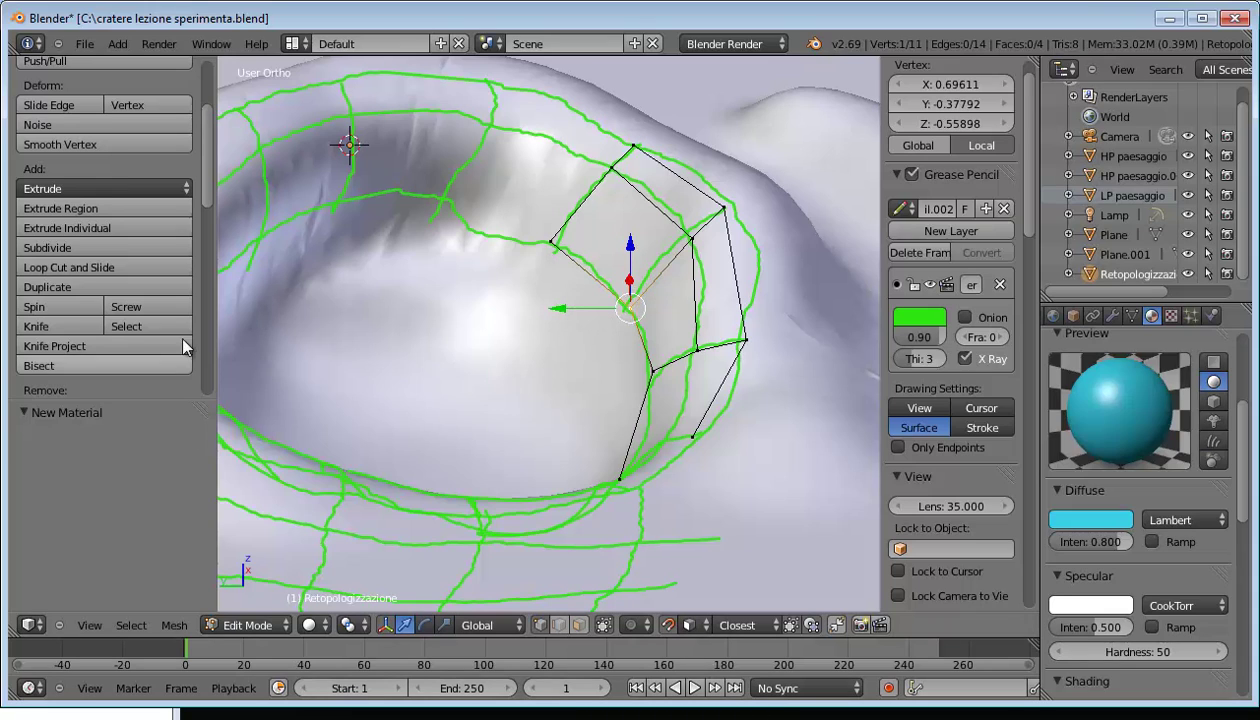
pyautogui.moveTo(208, 185); pyautogui.dragTo(210, 142)
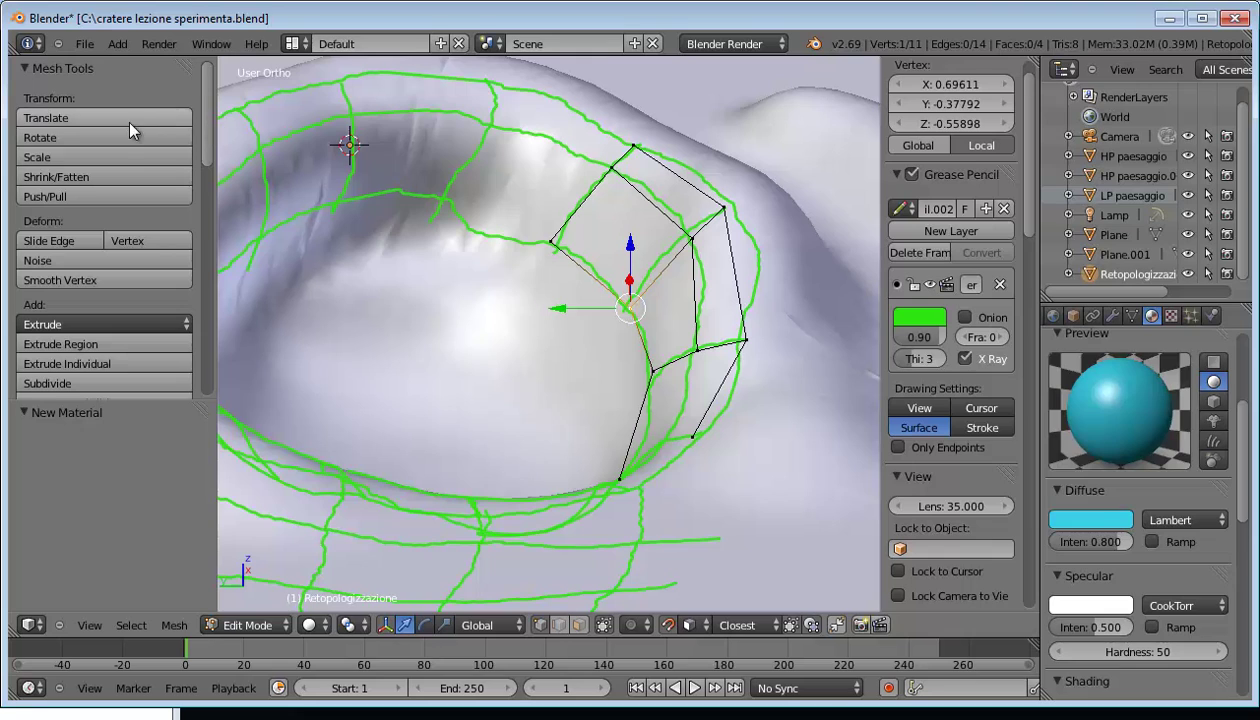
pyautogui.moveTo(201, 155); pyautogui.dragTo(187, 245)
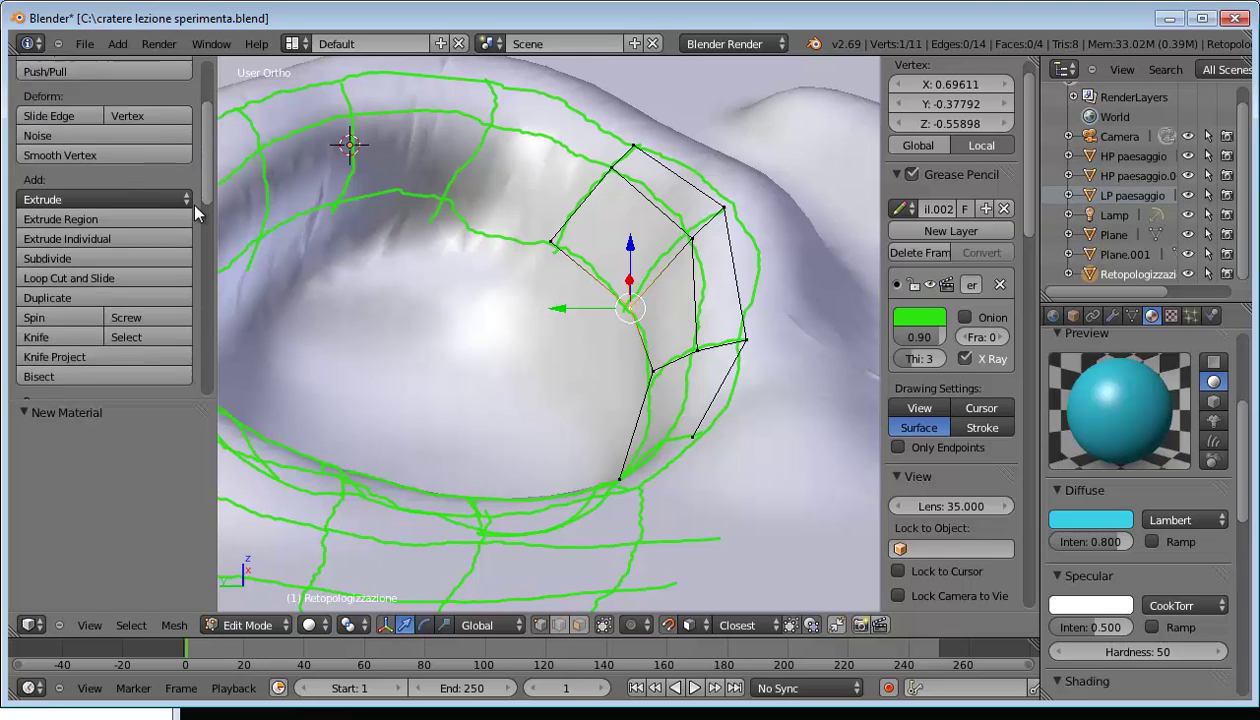
pyautogui.scroll(-2, 182, 250)
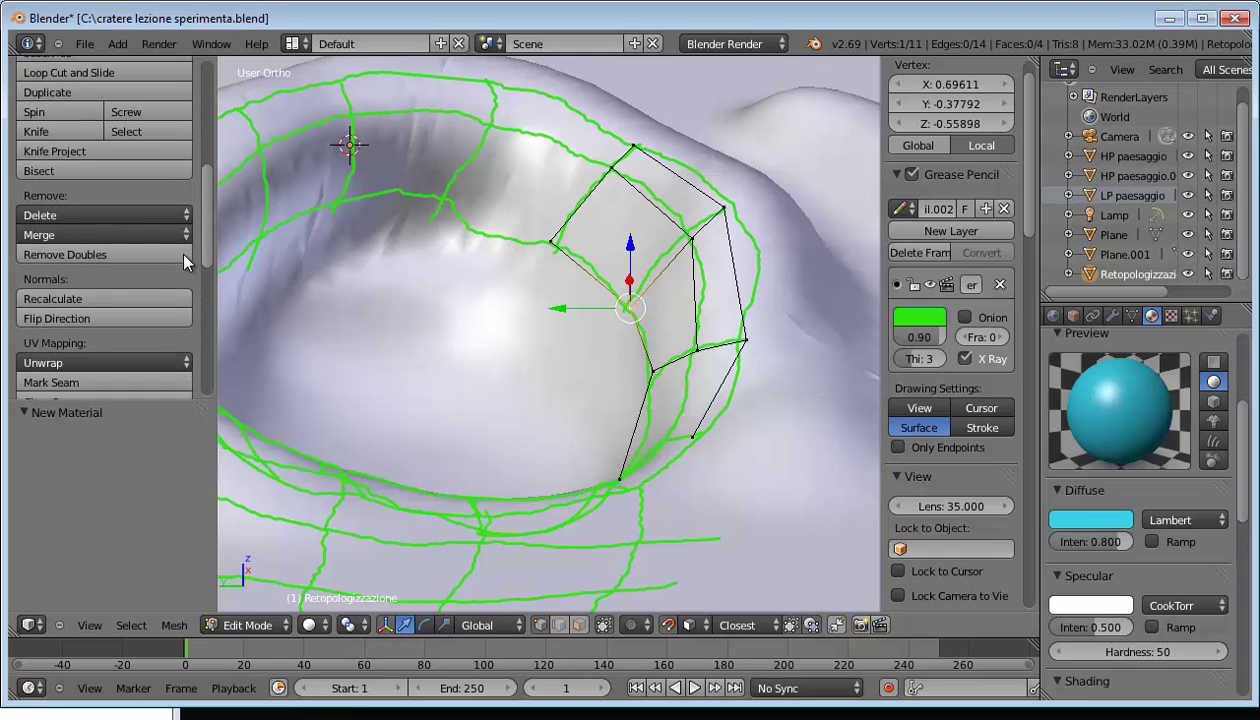
pyautogui.click(62, 315)
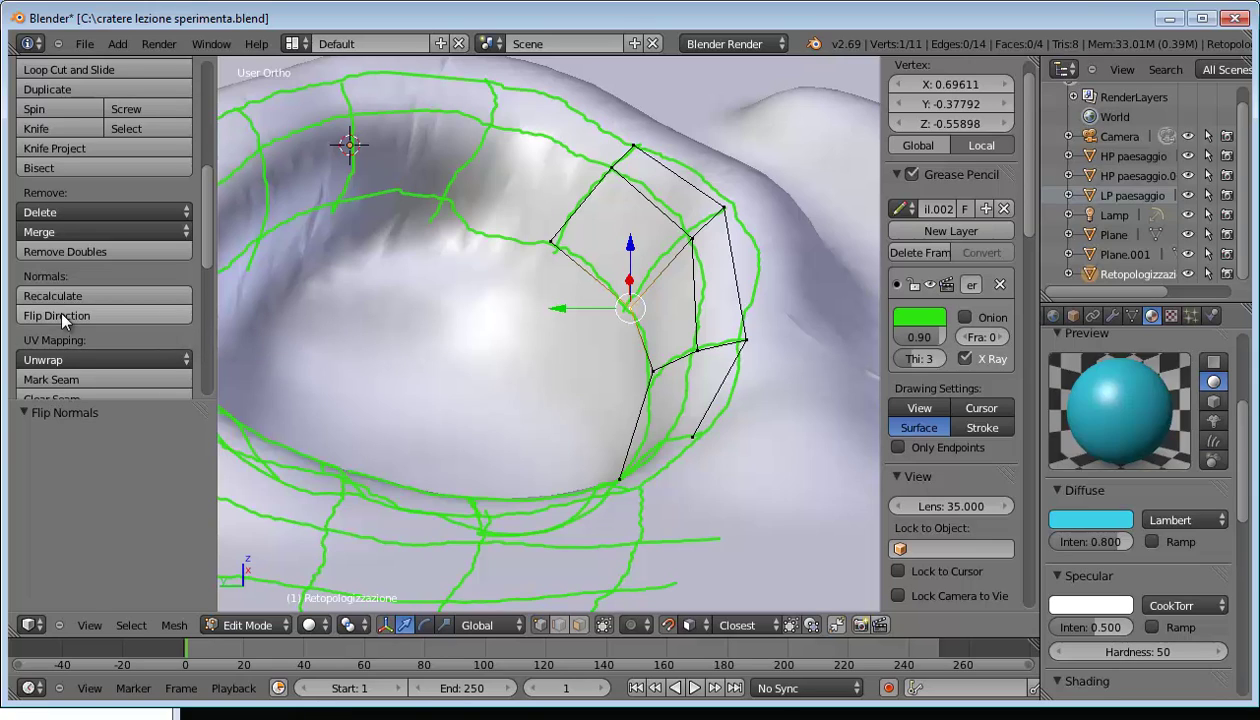
# - In face select mode, select all faces and flip their normals
pyautogui.click(580, 626)
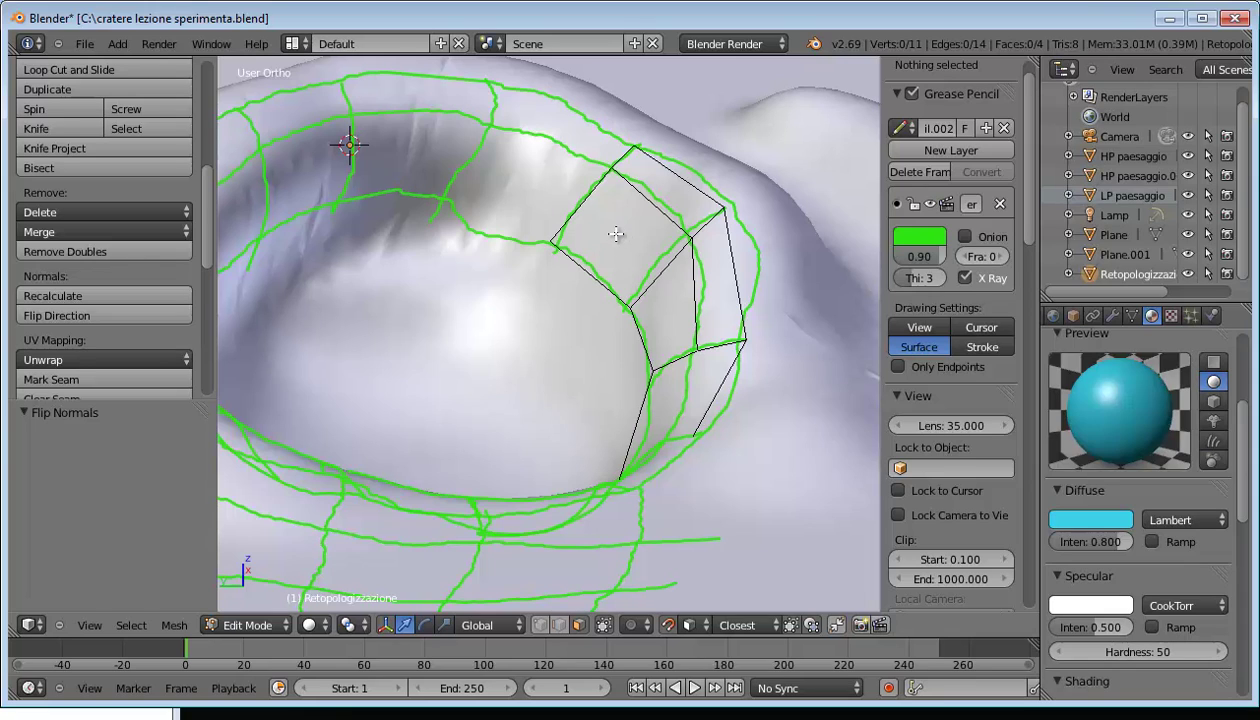
pyautogui.press('a')
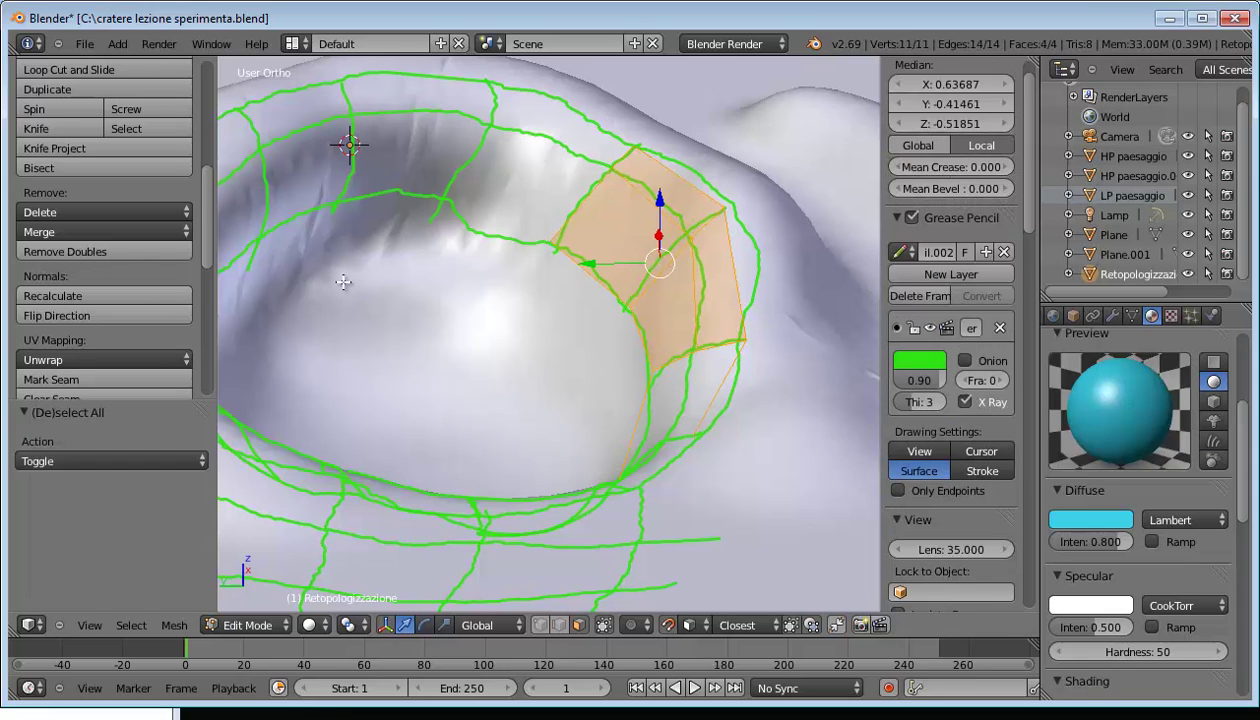
pyautogui.click(117, 310)
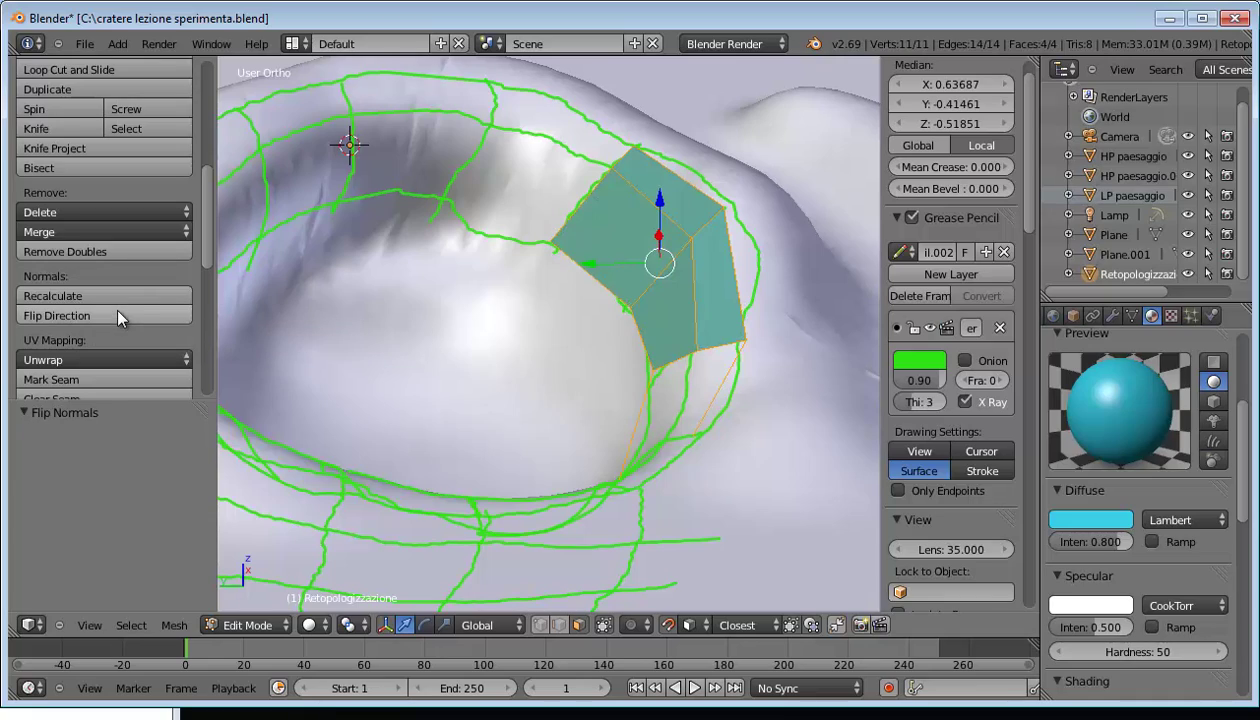
pyautogui.moveTo(619, 326)
pyautogui.mouseDown(button='middle')
pyautogui.moveTo(673, 291)
pyautogui.moveTo(531, 248)
pyautogui.mouseUp(button='middle')
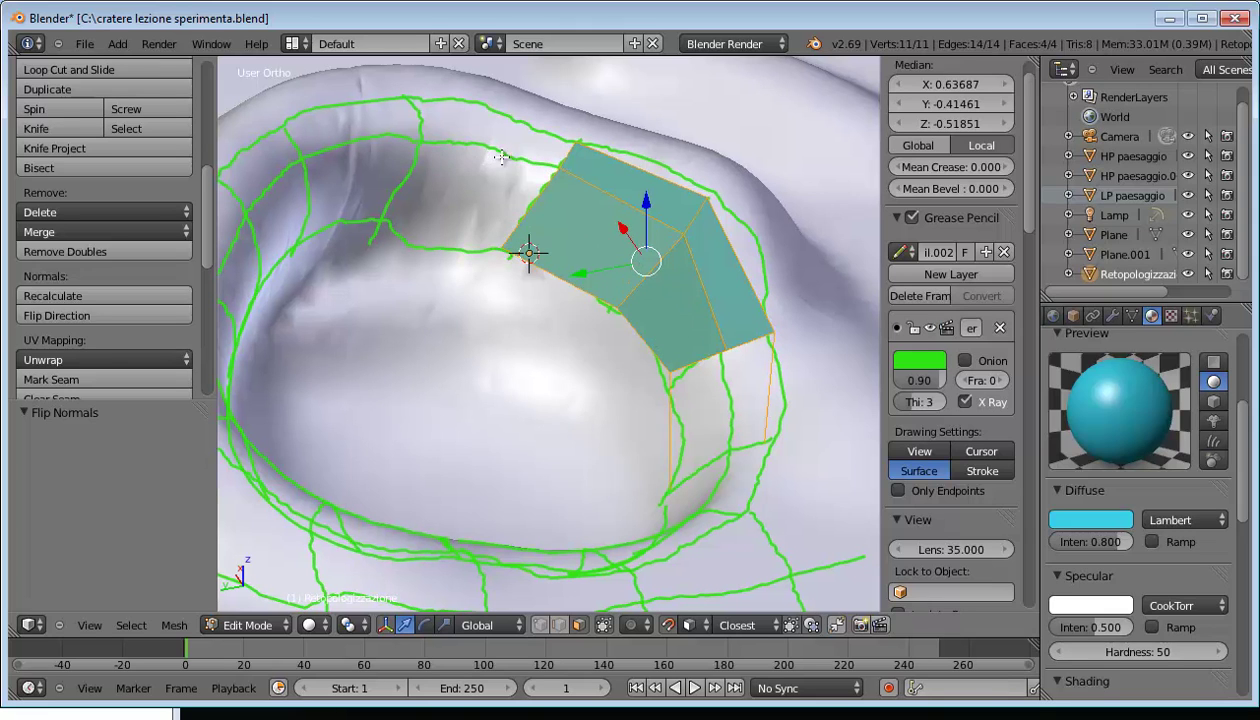
pyautogui.moveTo(495, 155); pyautogui.dragTo(392, 157, button='middle')
pyautogui.click(392, 157)
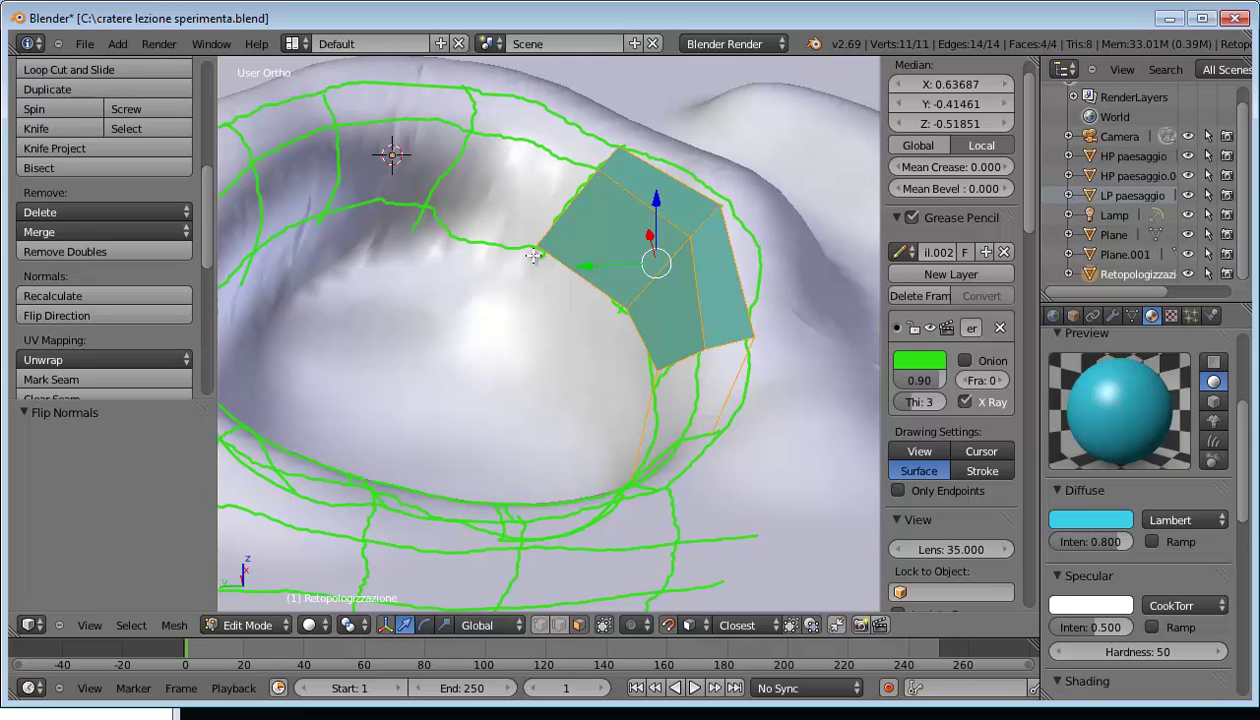
# - Cancel a stray face extrusion and extrude a first vertex from the ring's end along the rim guide
pyautogui.press('e')
pyautogui.rightClick(485, 245)
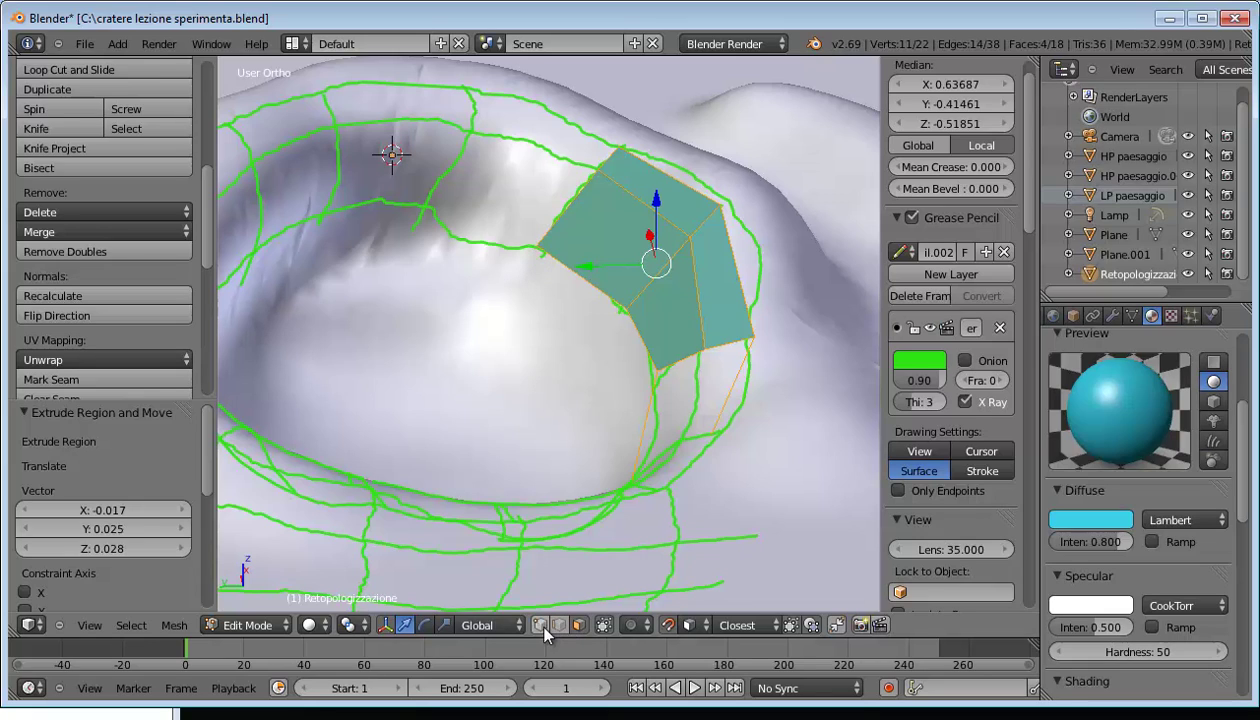
pyautogui.rightClick(537, 250)
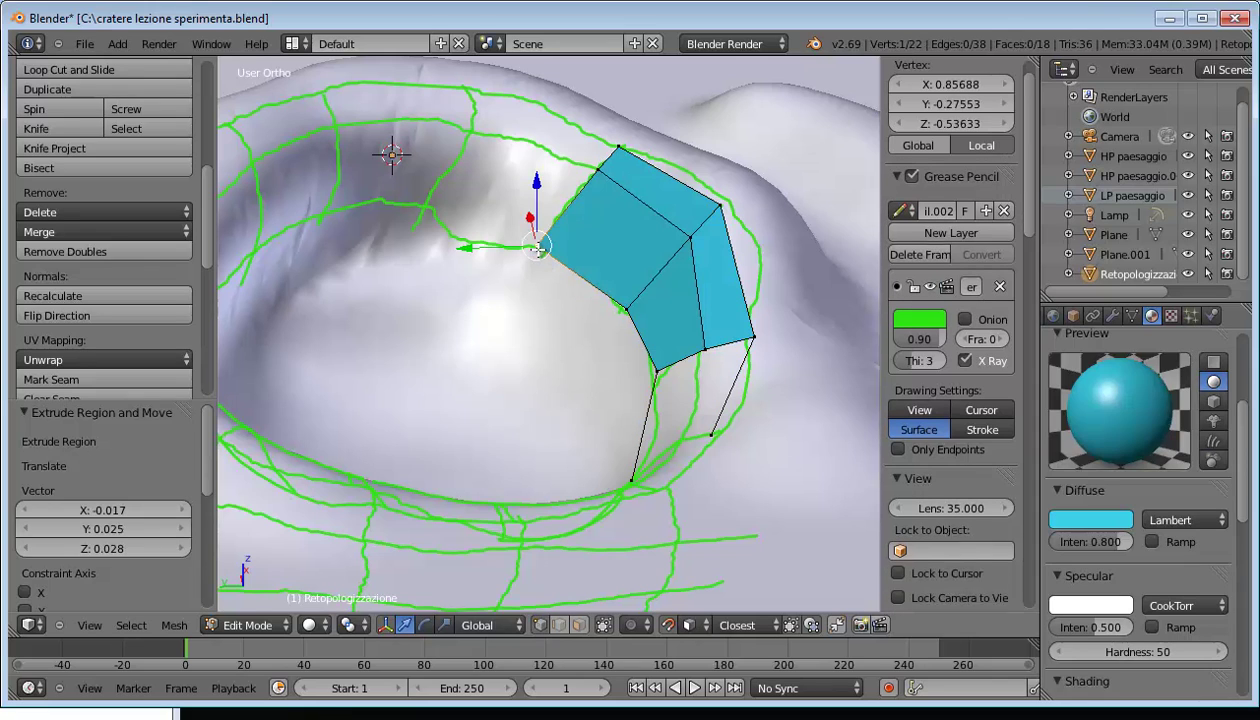
pyautogui.press('e')
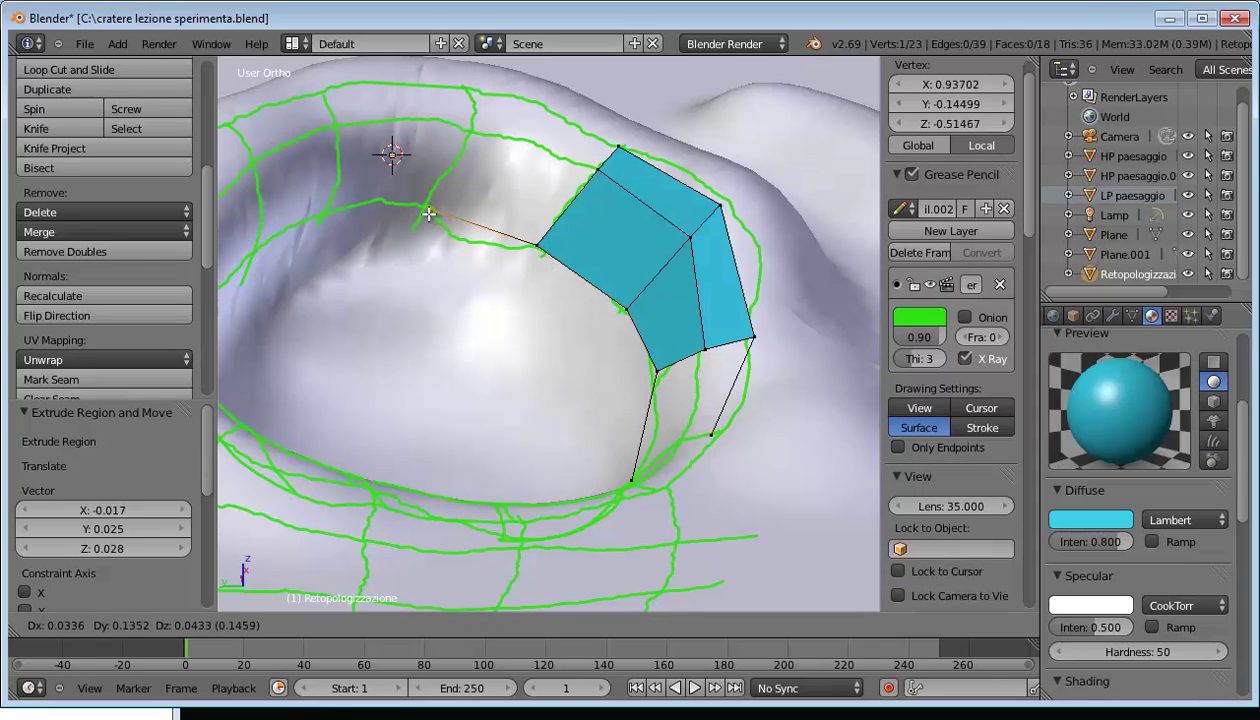
pyautogui.click(427, 212)
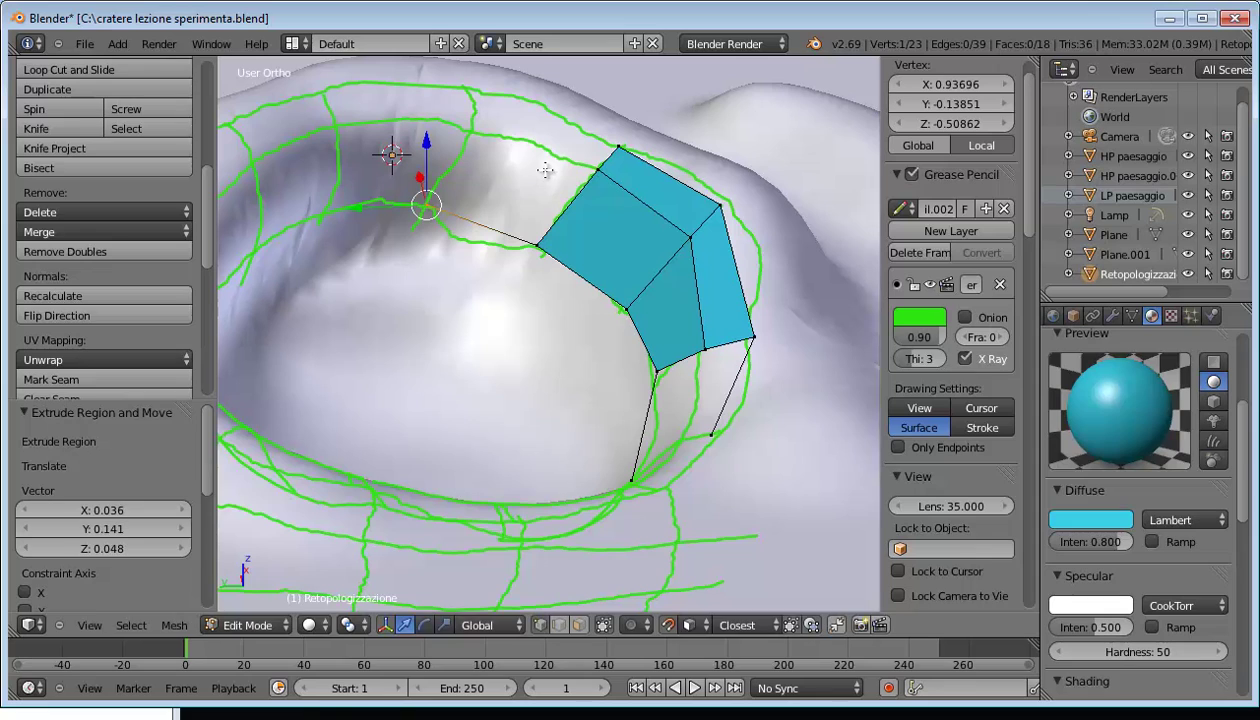
# - Extrude two vertices along the outer rim stroke and one onto the inner guide stroke
pyautogui.rightClick(596, 170)
pyautogui.press('e')
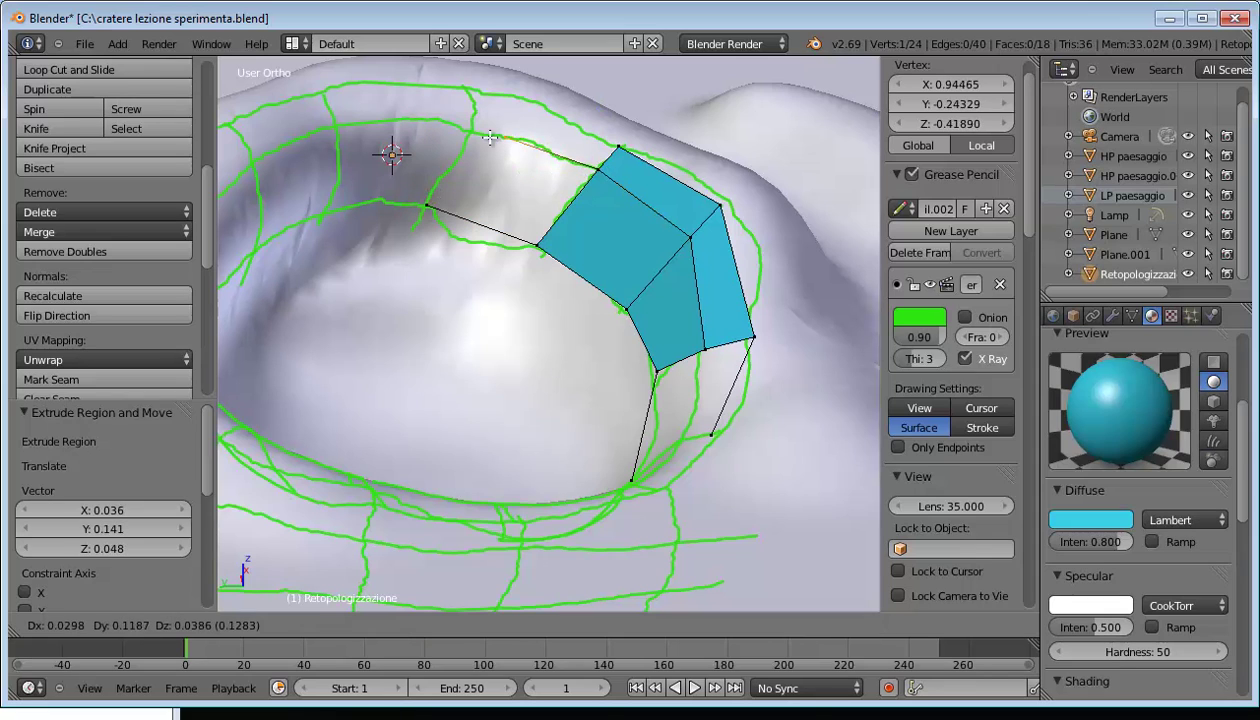
pyautogui.click(537, 130)
pyautogui.press('e')
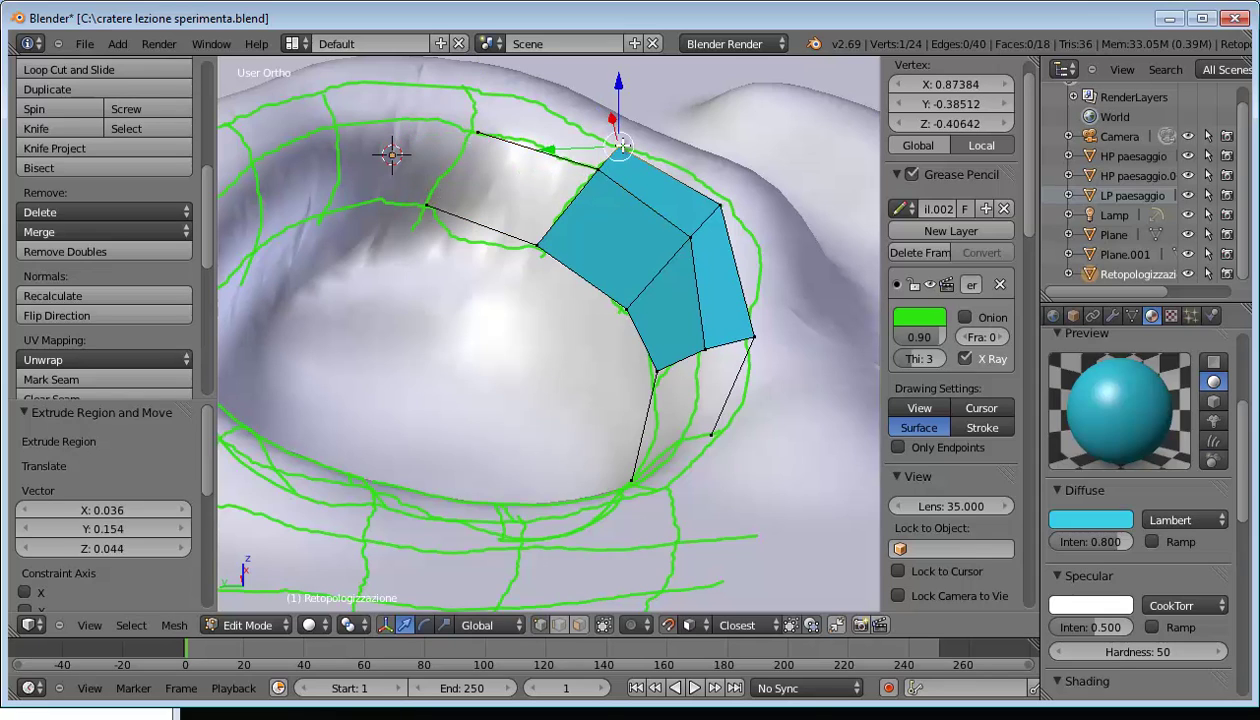
pyautogui.click(468, 103)
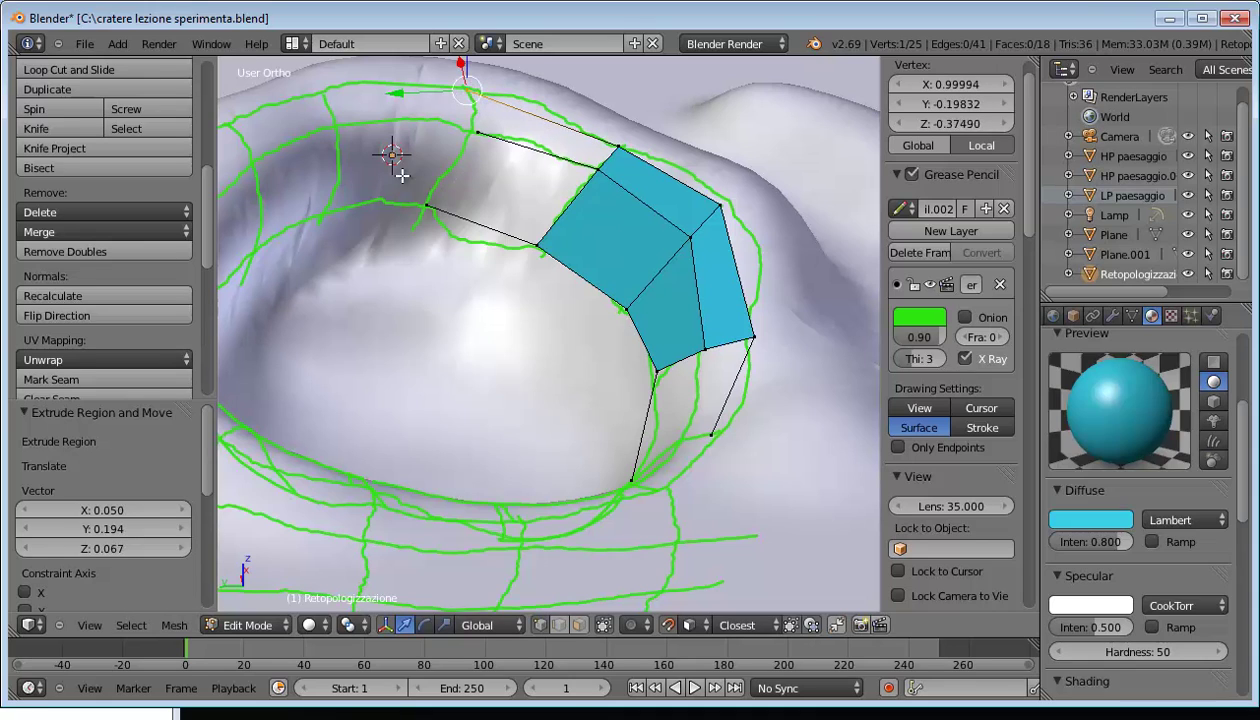
pyautogui.rightClick(425, 205)
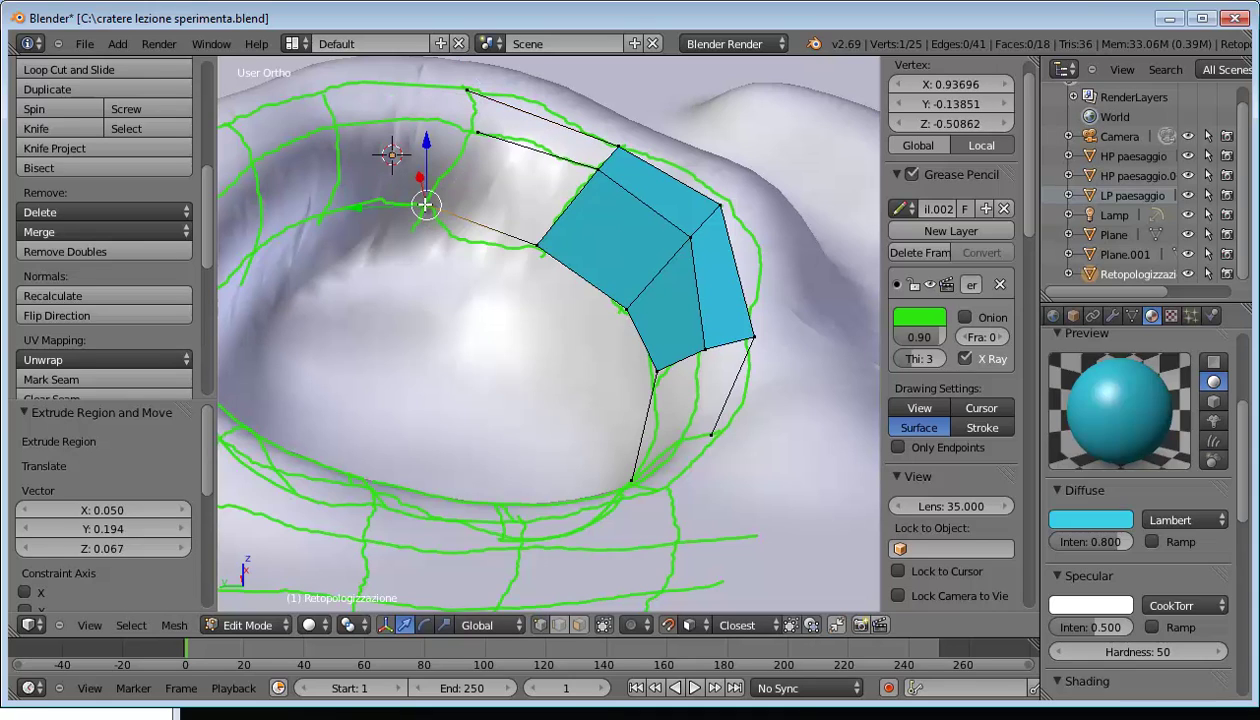
pyautogui.press('e')
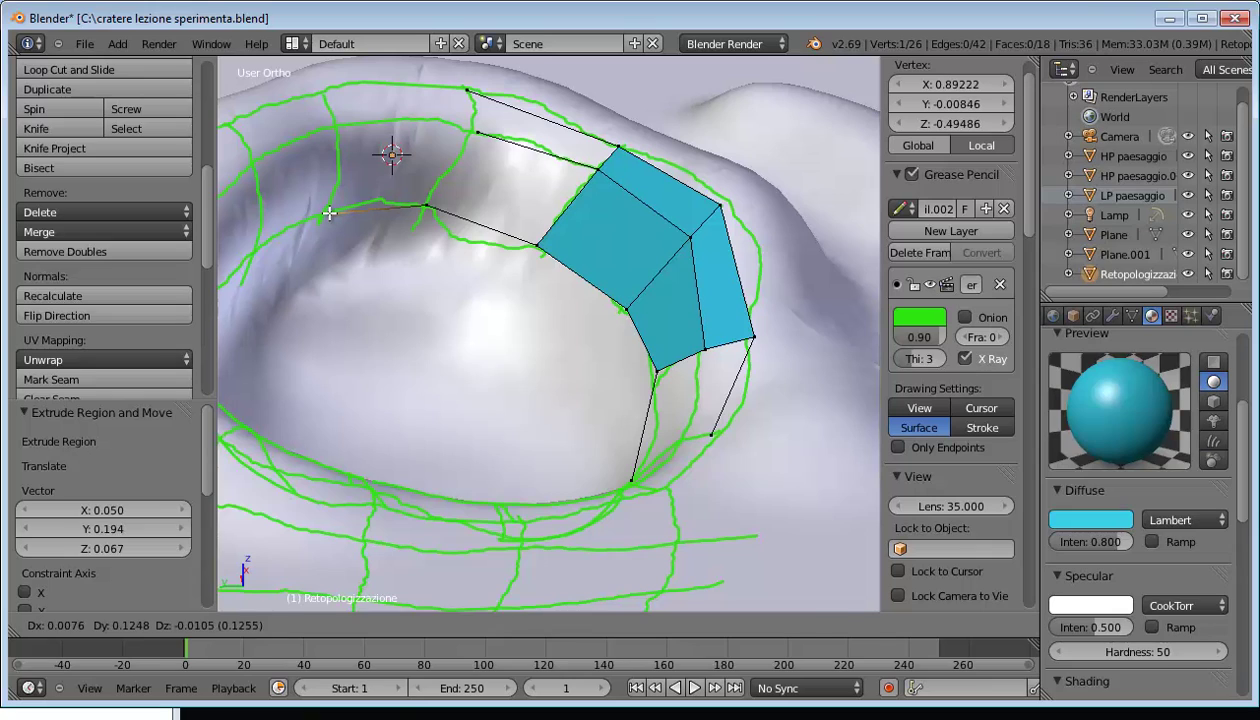
pyautogui.click(330, 213)
# - Extend the outer chain with two more vertices and nudge its end vertex onto the guide
pyautogui.rightClick(470, 132)
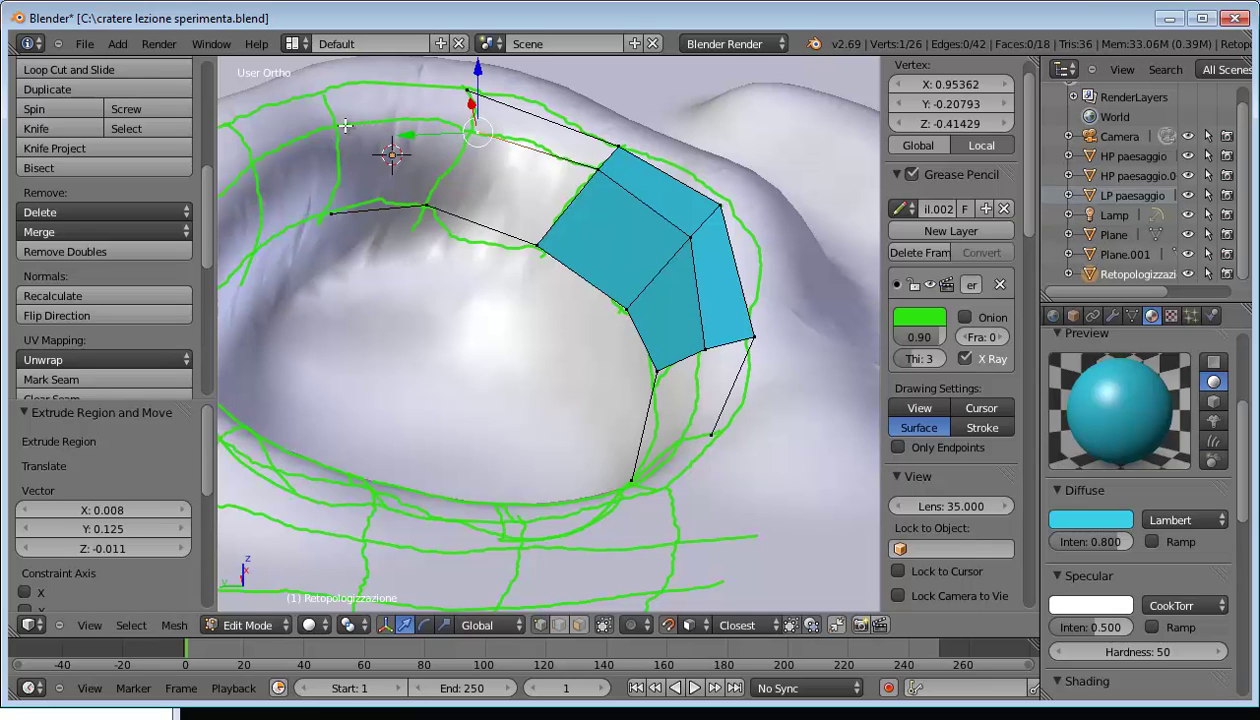
pyautogui.press('e')
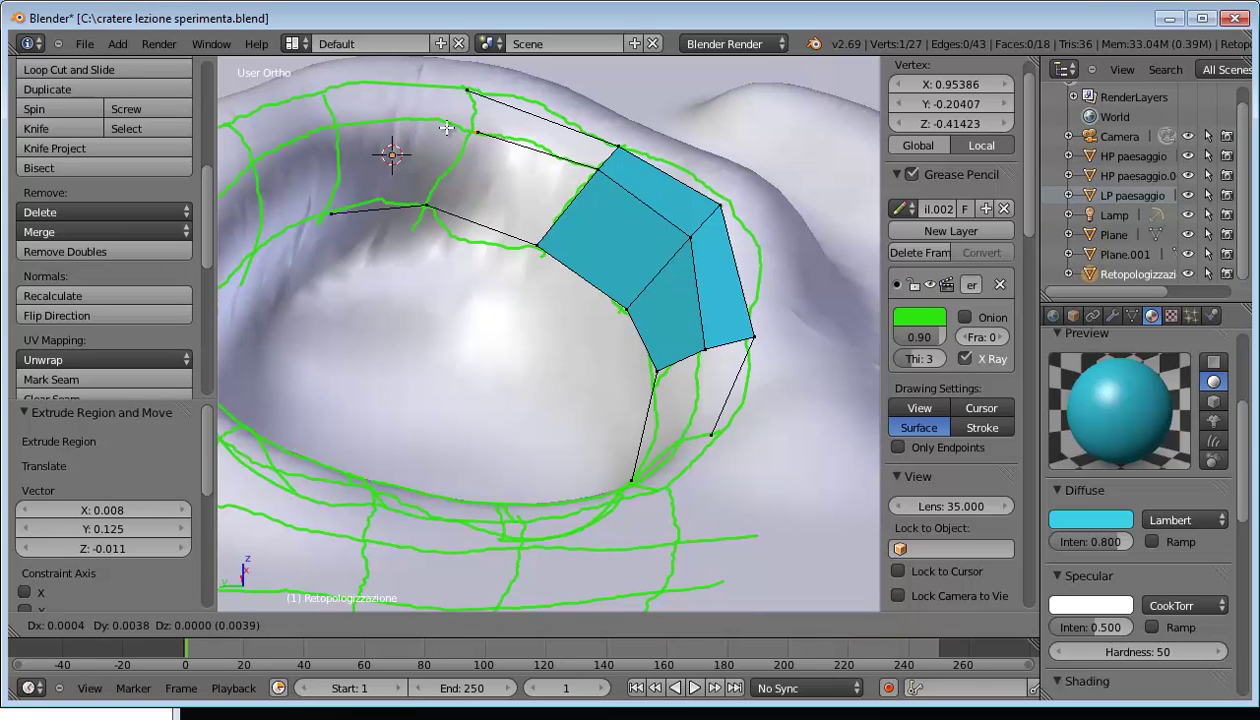
pyautogui.click(351, 127)
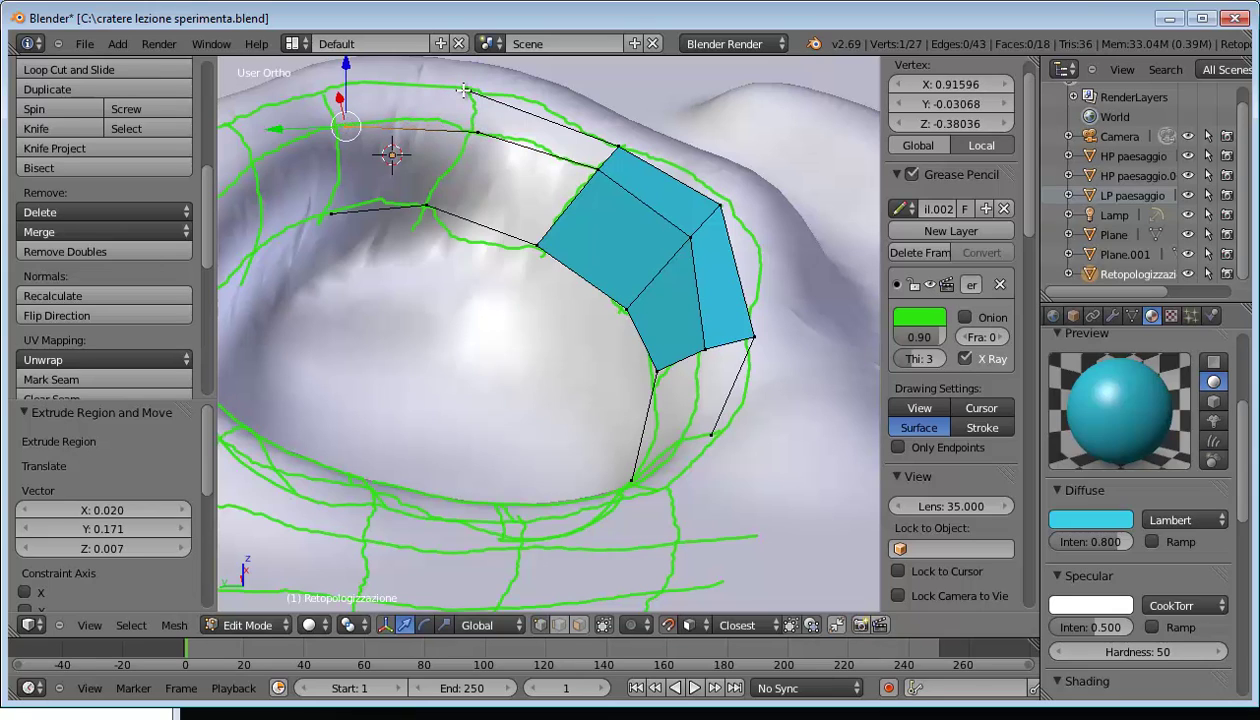
pyautogui.rightClick(463, 90)
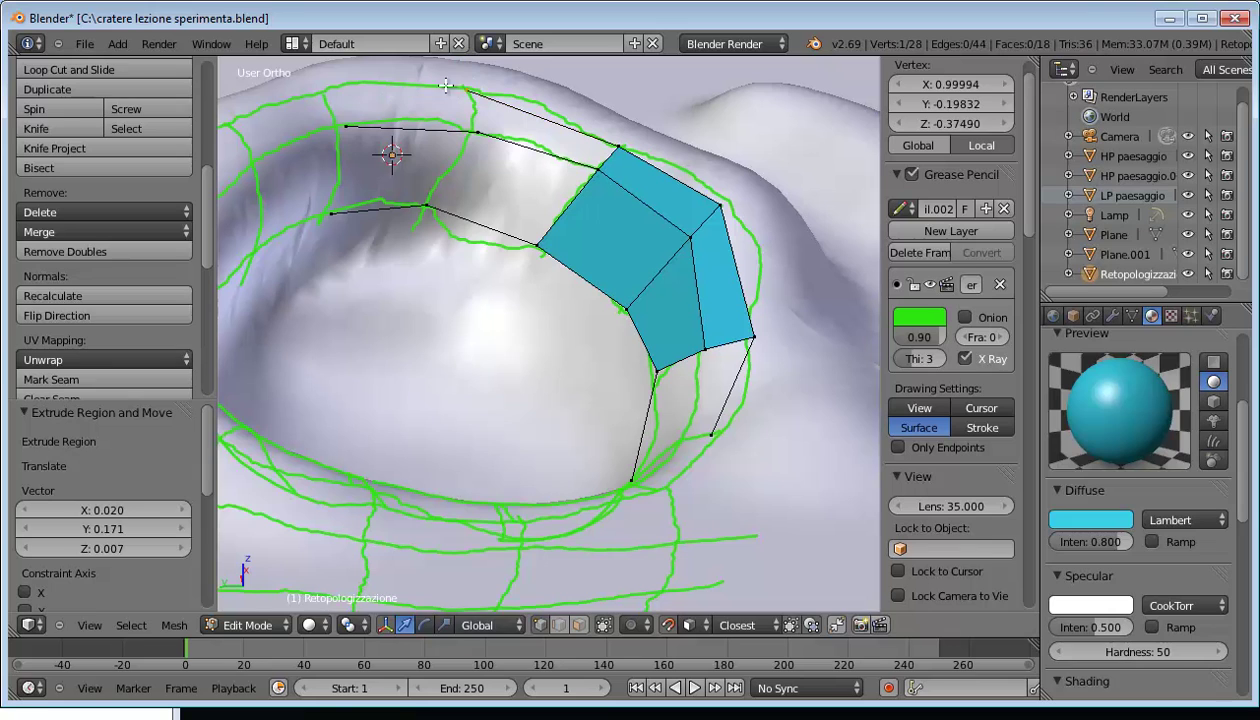
pyautogui.press('e')
pyautogui.click(323, 91)
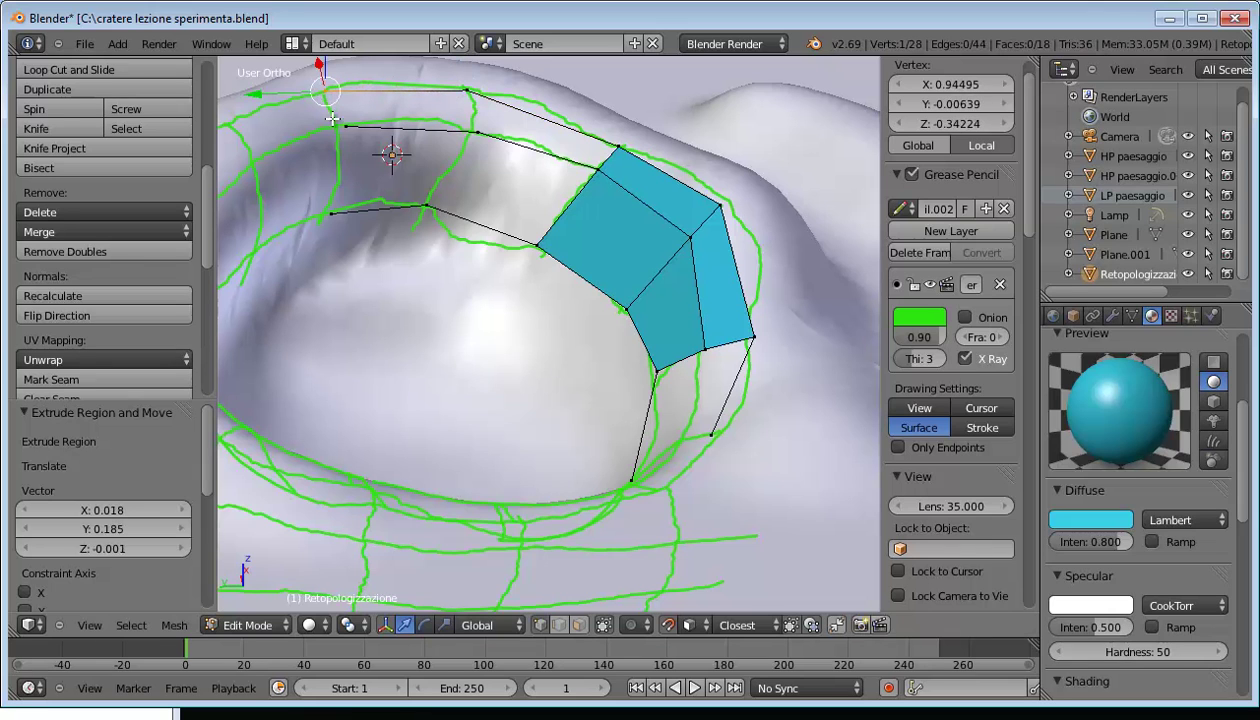
pyautogui.moveTo(547, 211); pyautogui.dragTo(510, 222, button='middle')
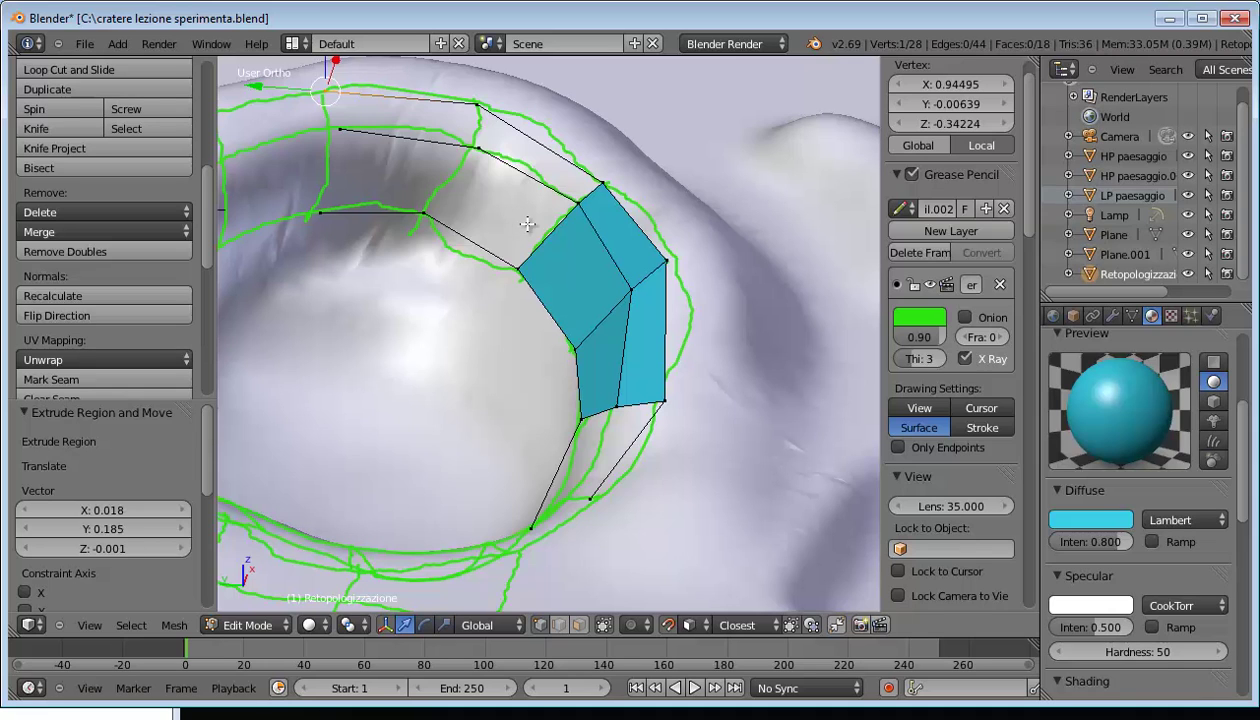
pyautogui.moveTo(327, 174)
pyautogui.mouseDown(button='middle')
pyautogui.moveTo(352, 190)
pyautogui.moveTo(411, 170)
pyautogui.mouseUp(button='middle')
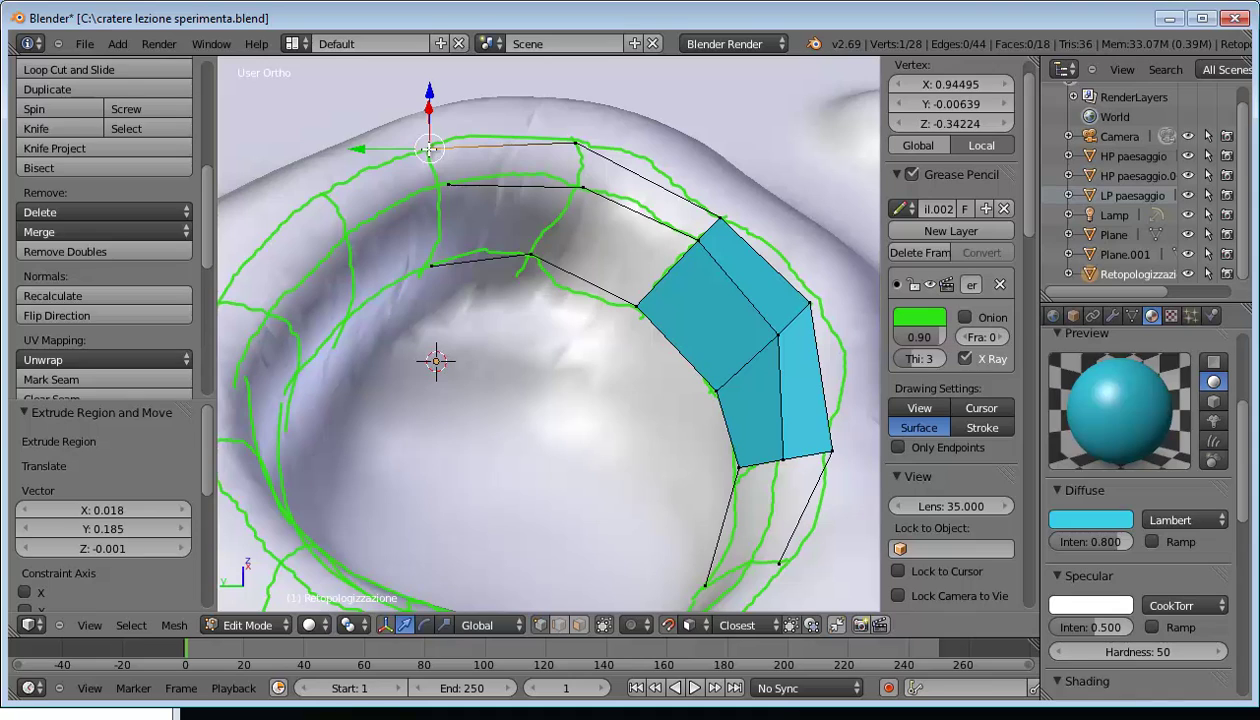
pyautogui.moveTo(428, 149); pyautogui.dragTo(421, 150)
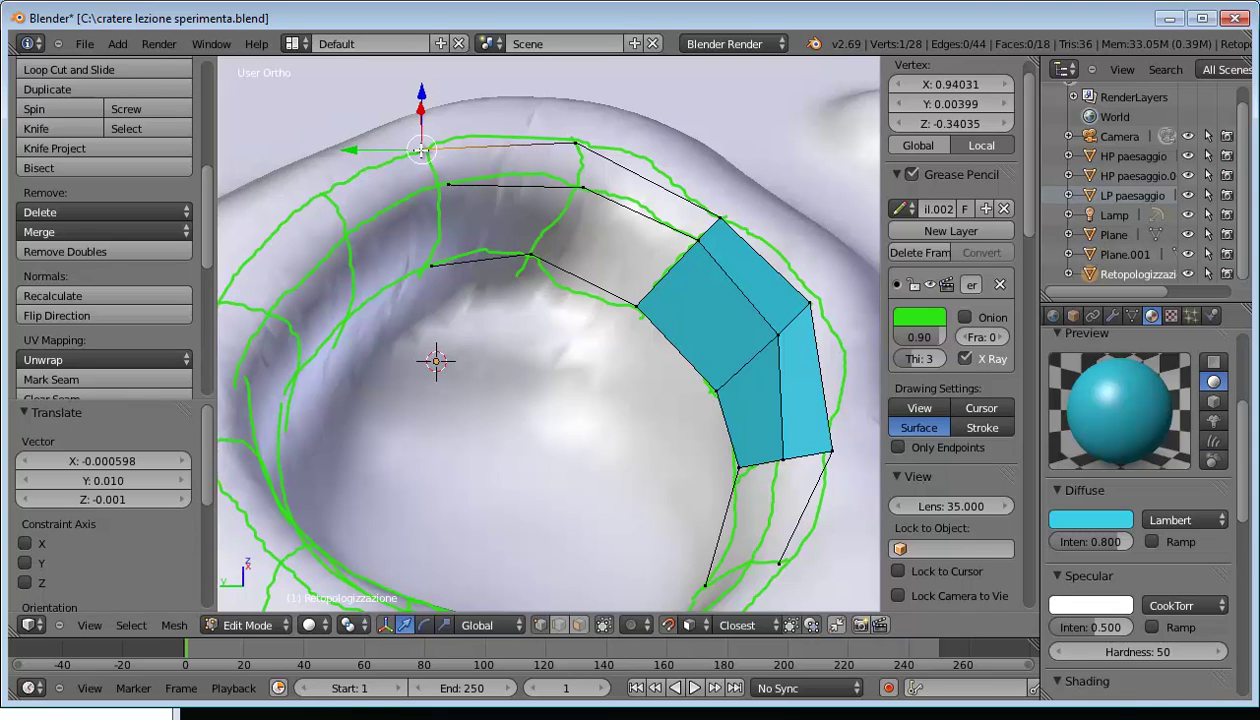
# - Add vertices down the outer rim stroke plus one more on the inner stroke
pyautogui.press('e')
pyautogui.click(323, 195)
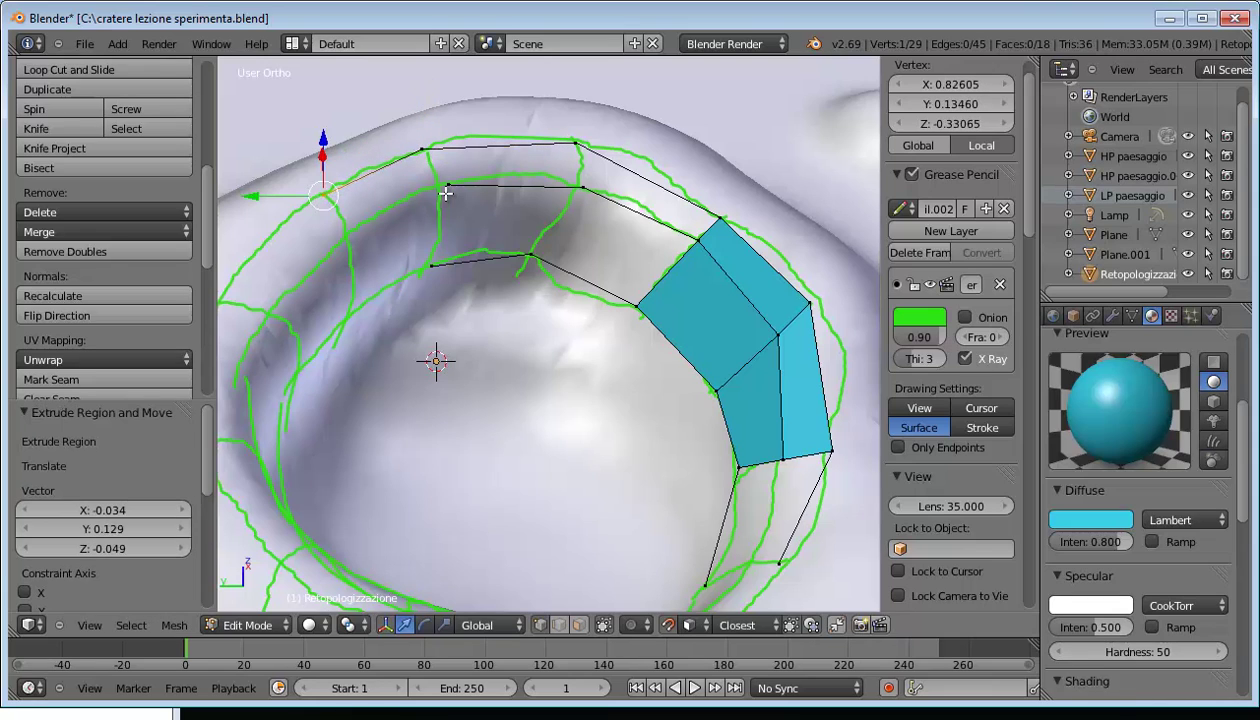
pyautogui.press('e')
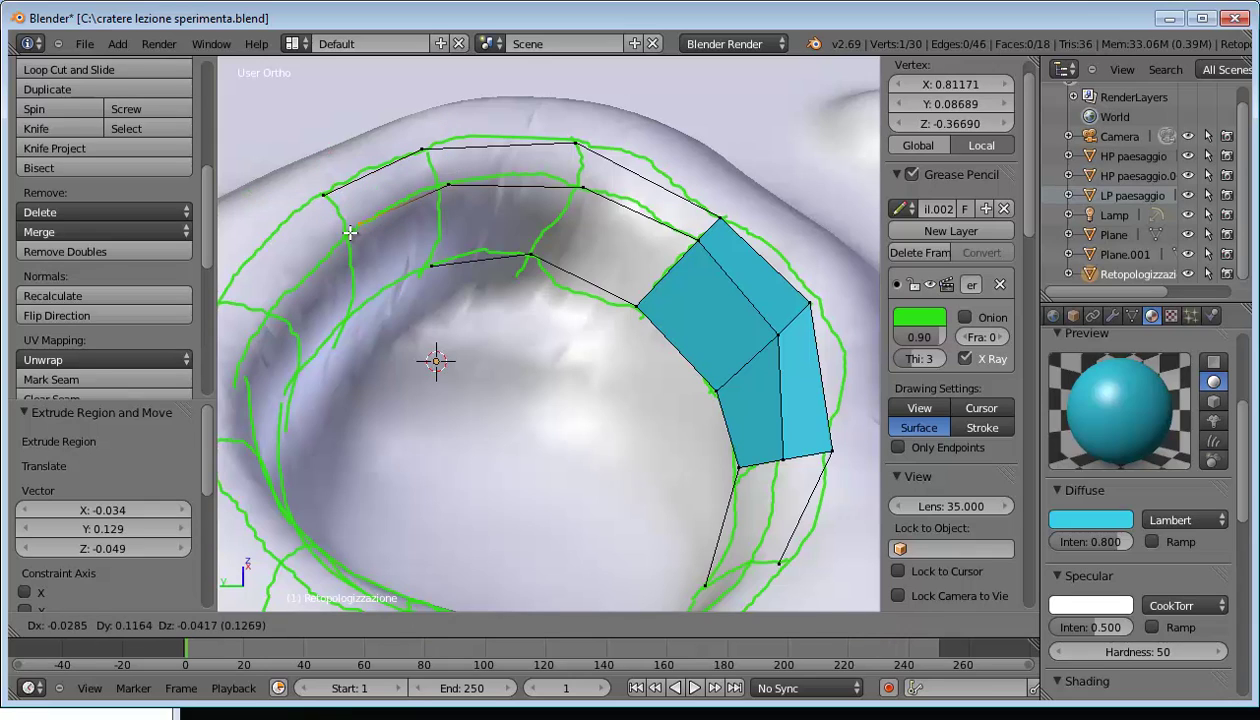
pyautogui.click(350, 233)
pyautogui.rightClick(432, 268)
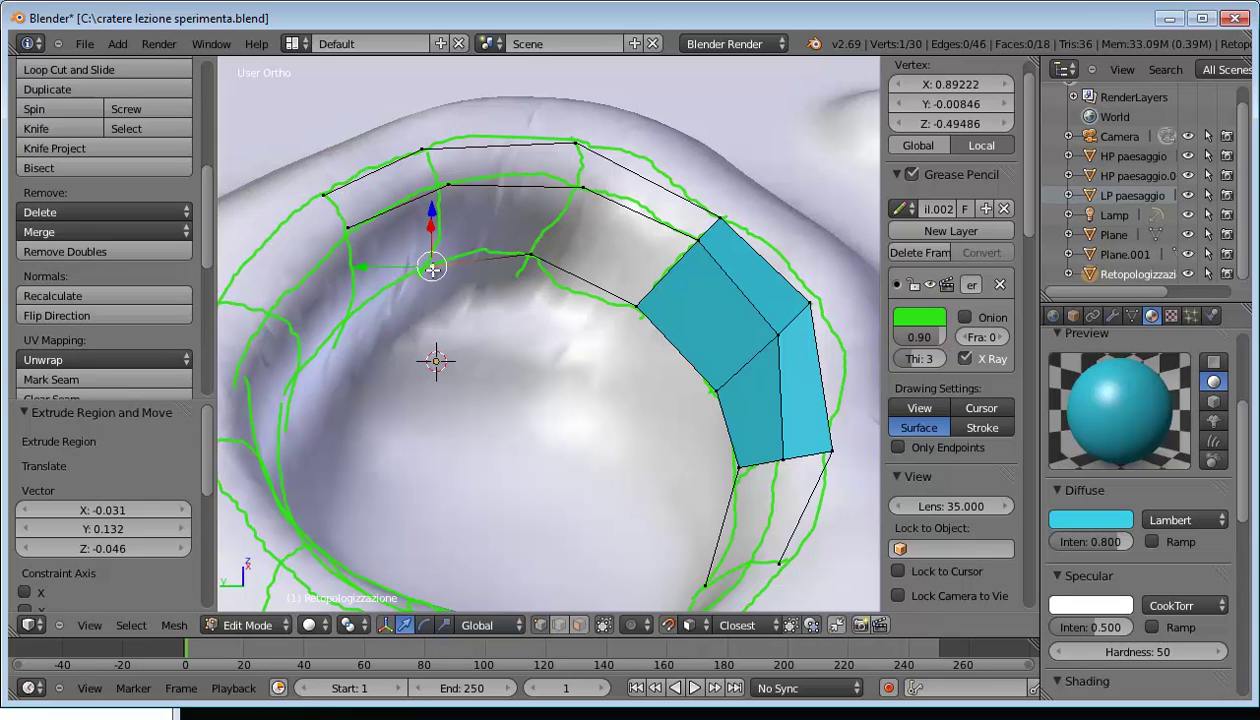
pyautogui.press('e')
pyautogui.click(354, 305)
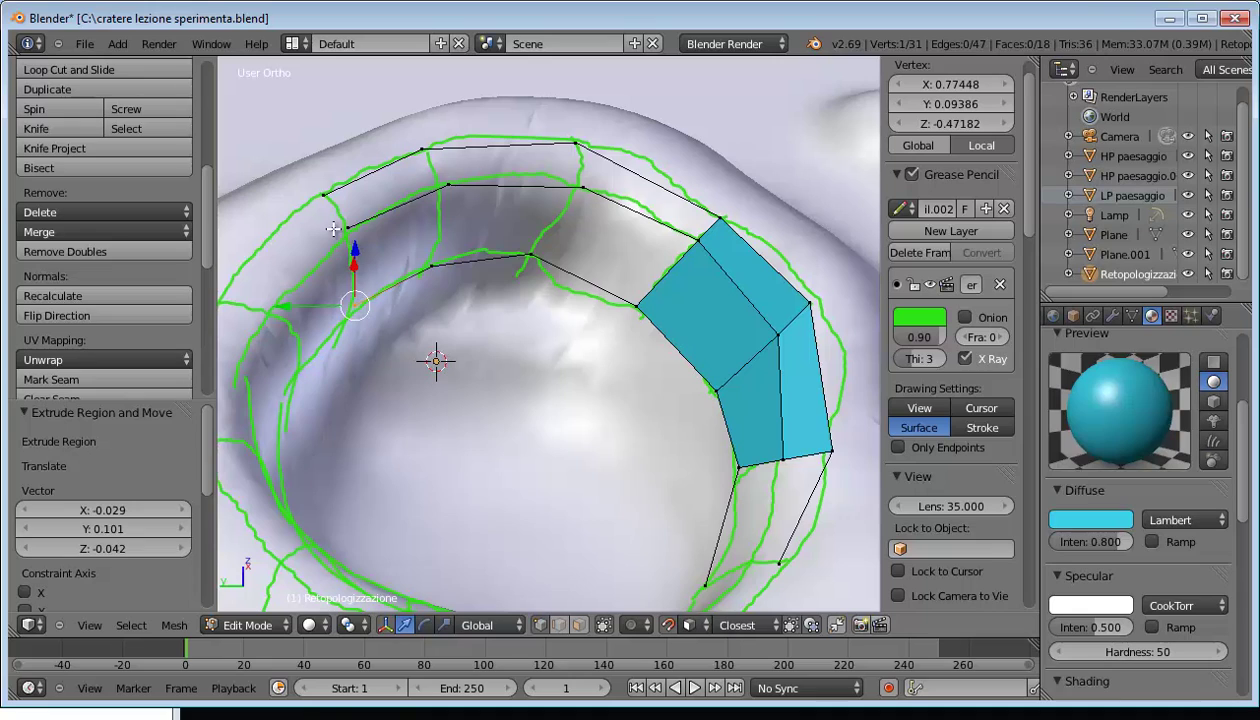
pyautogui.rightClick(321, 198)
pyautogui.press('e')
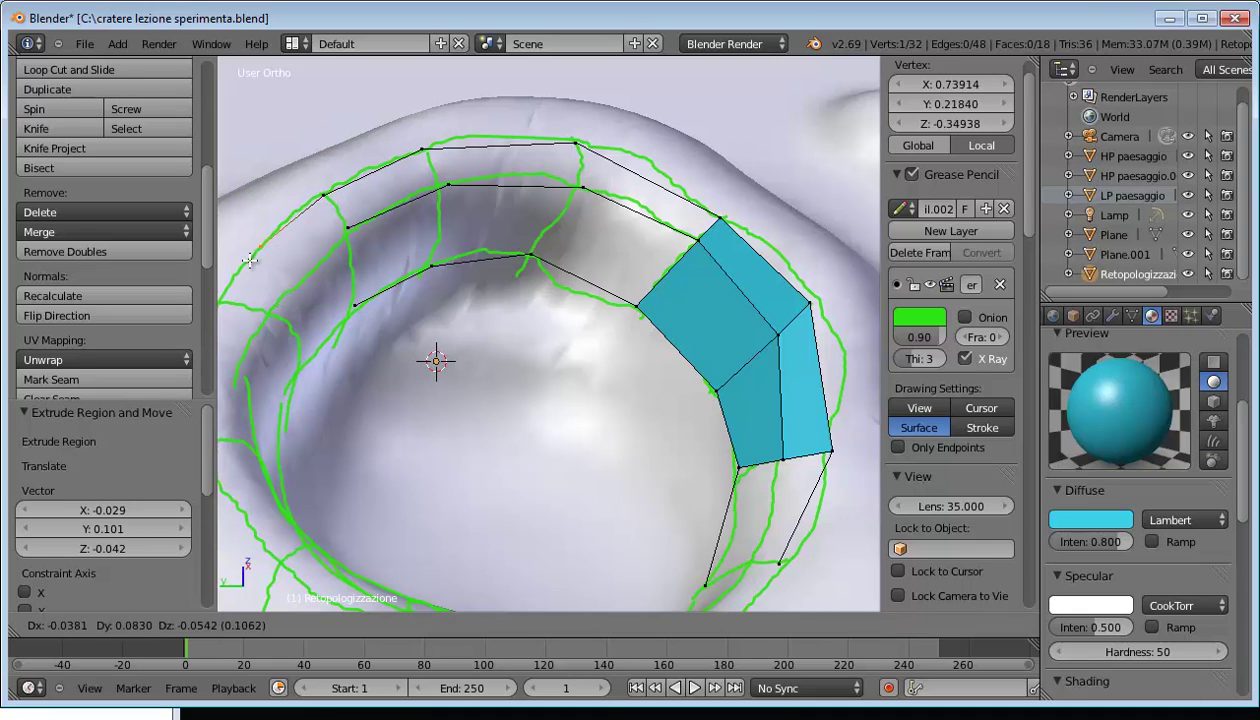
pyautogui.click(222, 293)
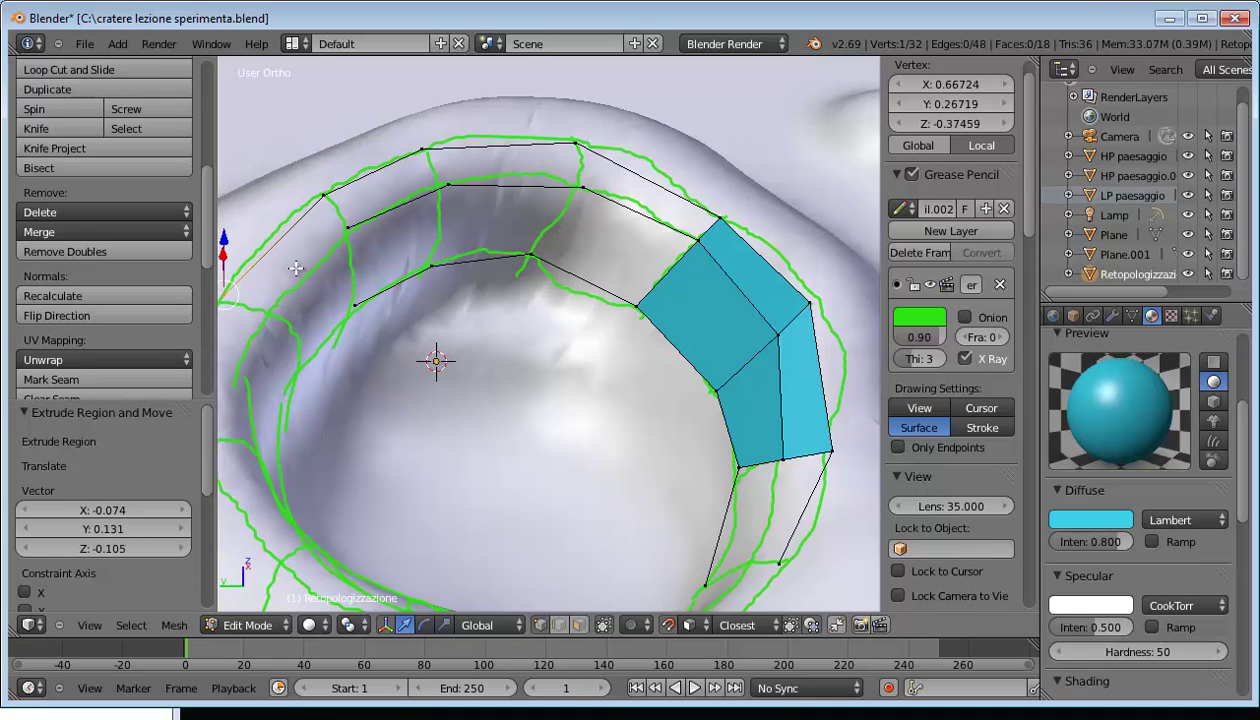
# - Extrude two more vertices down the inner green stroke
pyautogui.rightClick(347, 229)
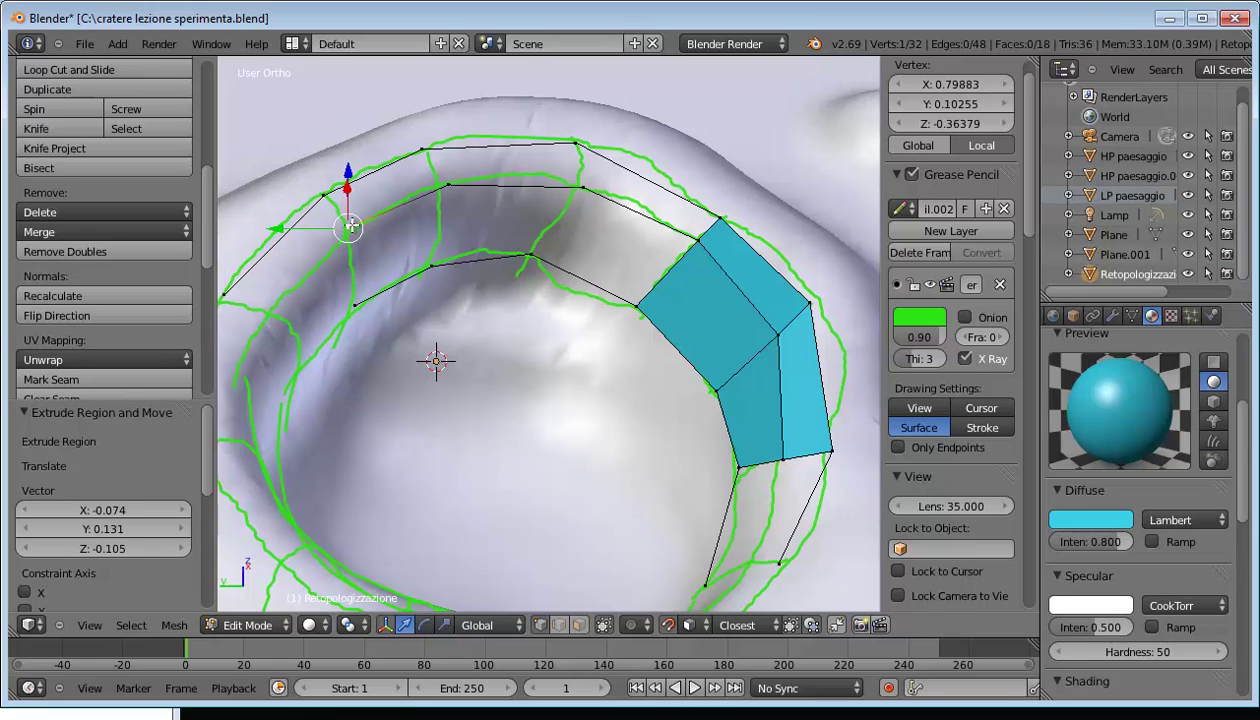
pyautogui.press('e')
pyautogui.click(268, 313)
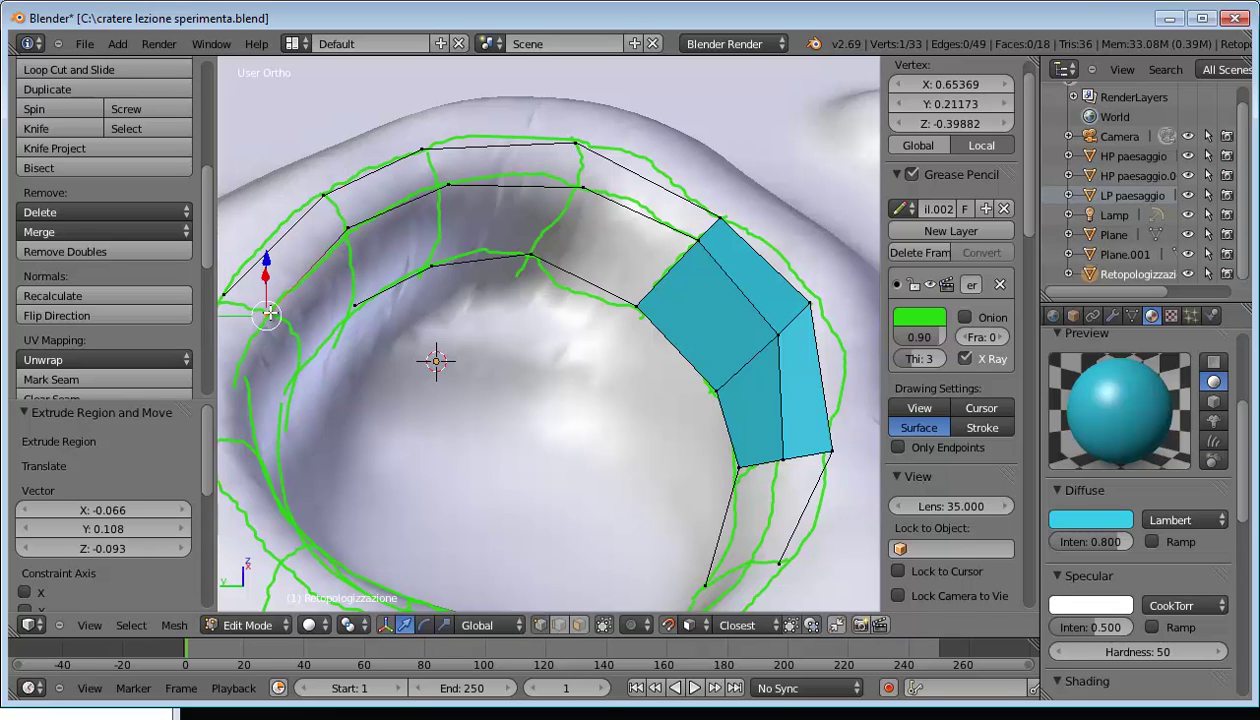
pyautogui.rightClick(351, 308)
pyautogui.press('e')
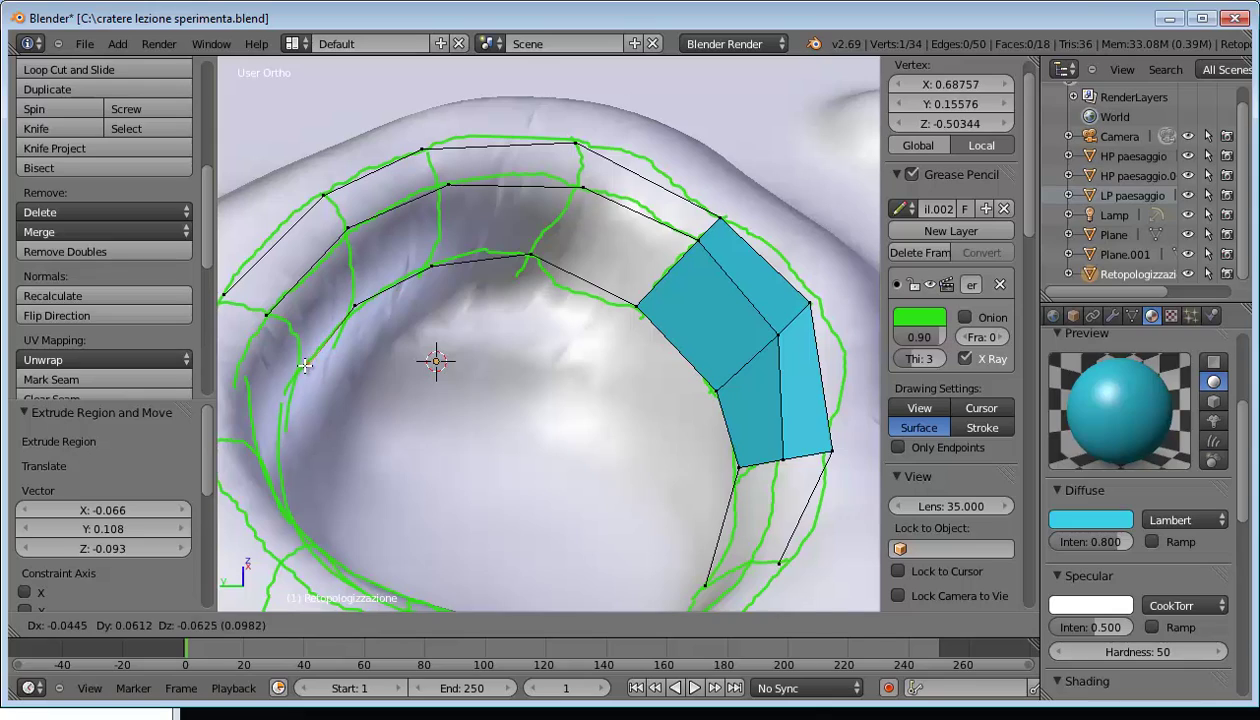
pyautogui.click(301, 352)
pyautogui.moveTo(290, 283)
pyautogui.mouseDown(button='middle')
pyautogui.moveTo(280, 225)
pyautogui.moveTo(230, 237)
pyautogui.mouseUp(button='middle')
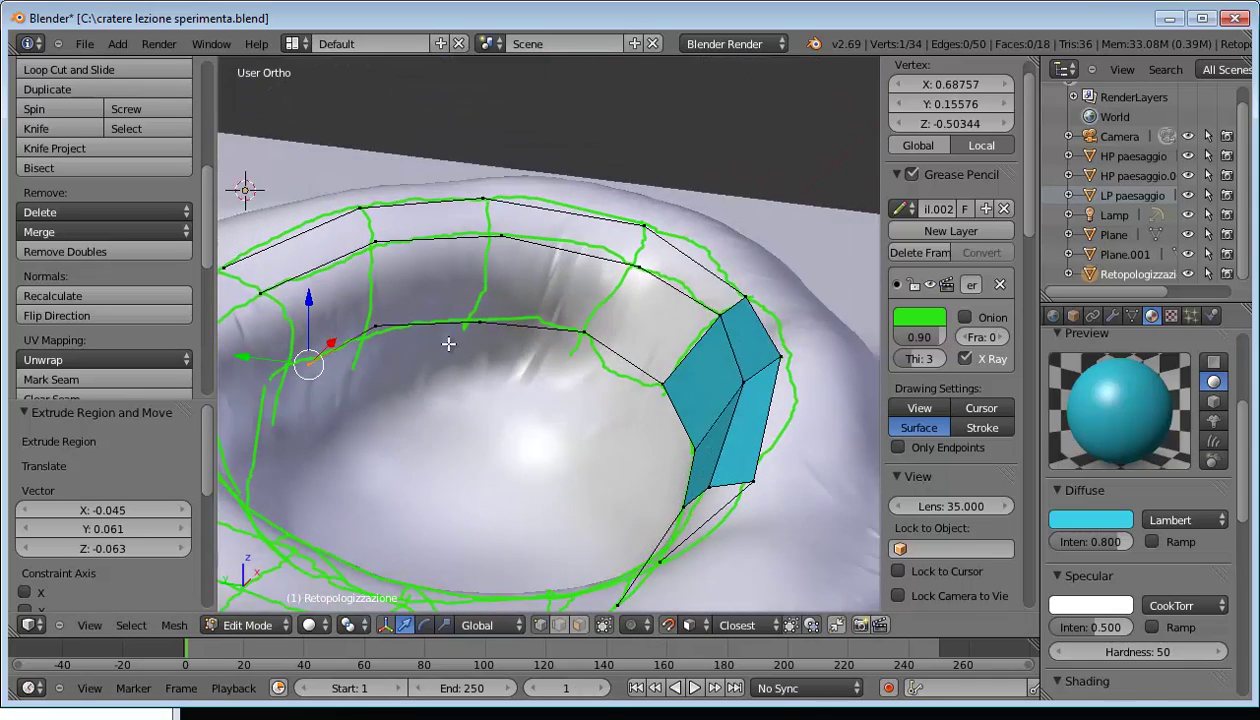
pyautogui.moveTo(447, 343)
pyautogui.mouseDown(button='middle')
pyautogui.moveTo(441, 332)
pyautogui.moveTo(589, 329)
pyautogui.mouseUp(button='middle')
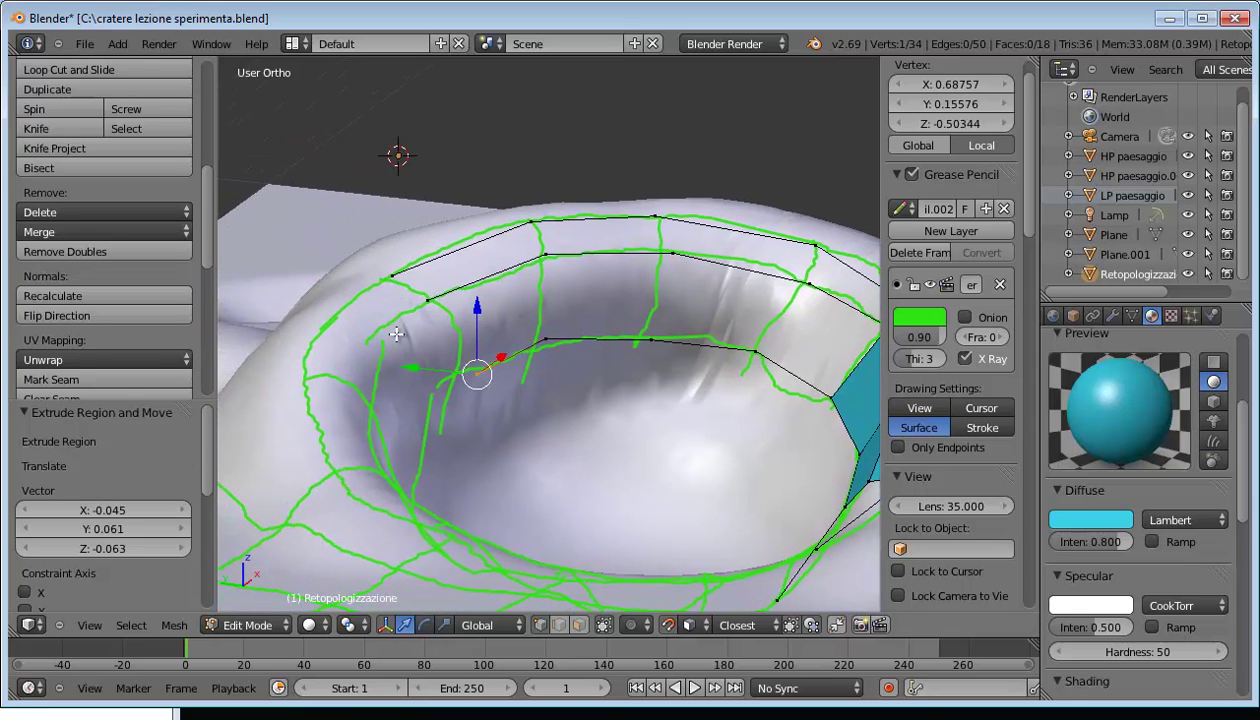
# - Continue the chains with three further extruded vertices down the rim
pyautogui.rightClick(390, 275)
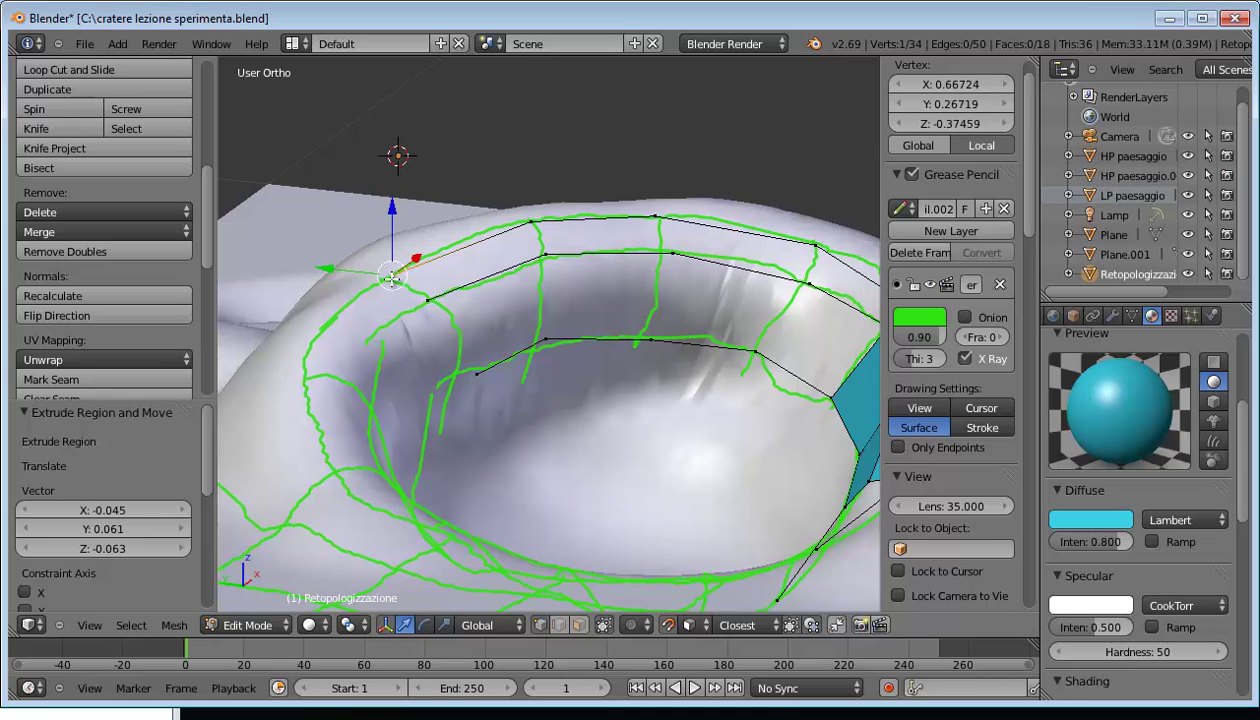
pyautogui.press('e')
pyautogui.click(310, 376)
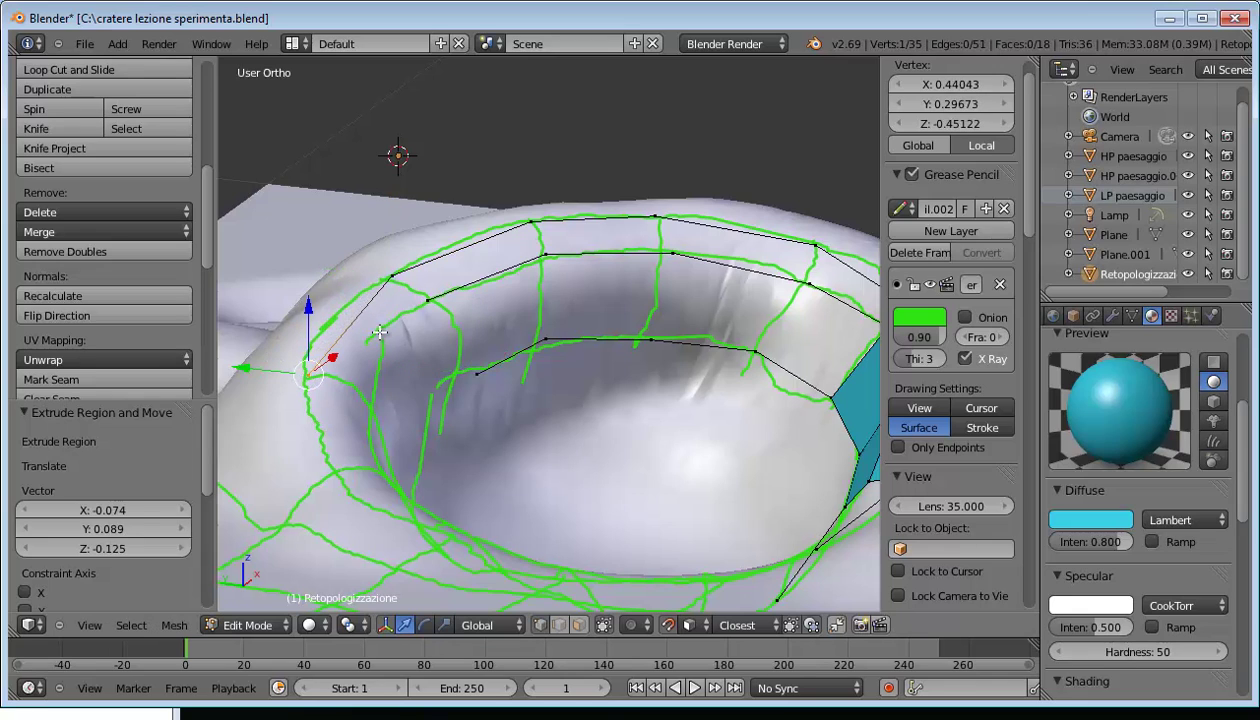
pyautogui.rightClick(425, 302)
pyautogui.press('e')
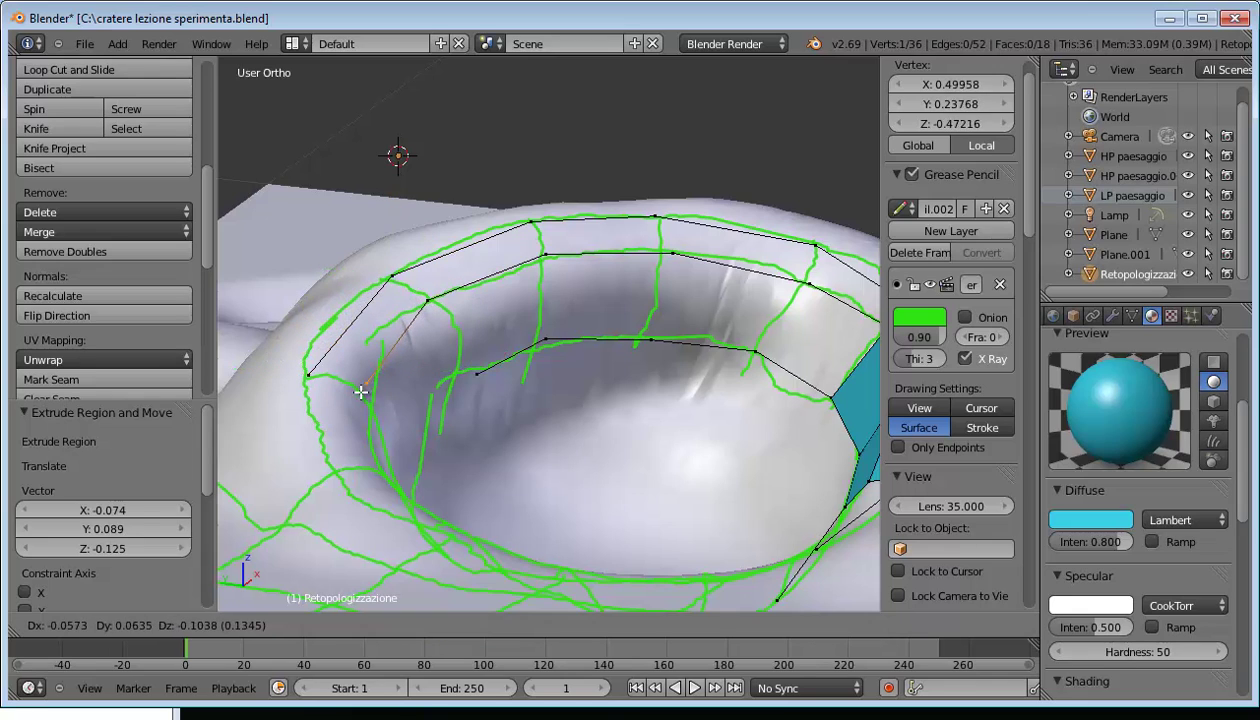
pyautogui.click(367, 398)
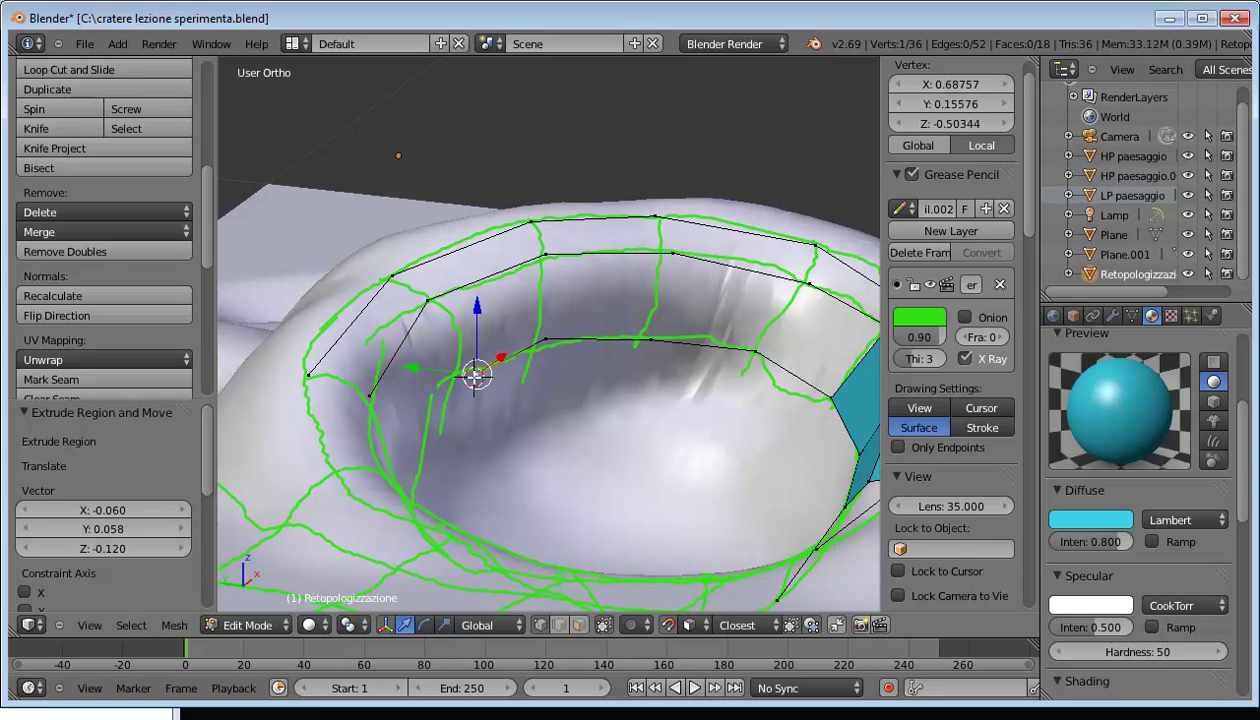
pyautogui.press('e')
pyautogui.click(476, 374)
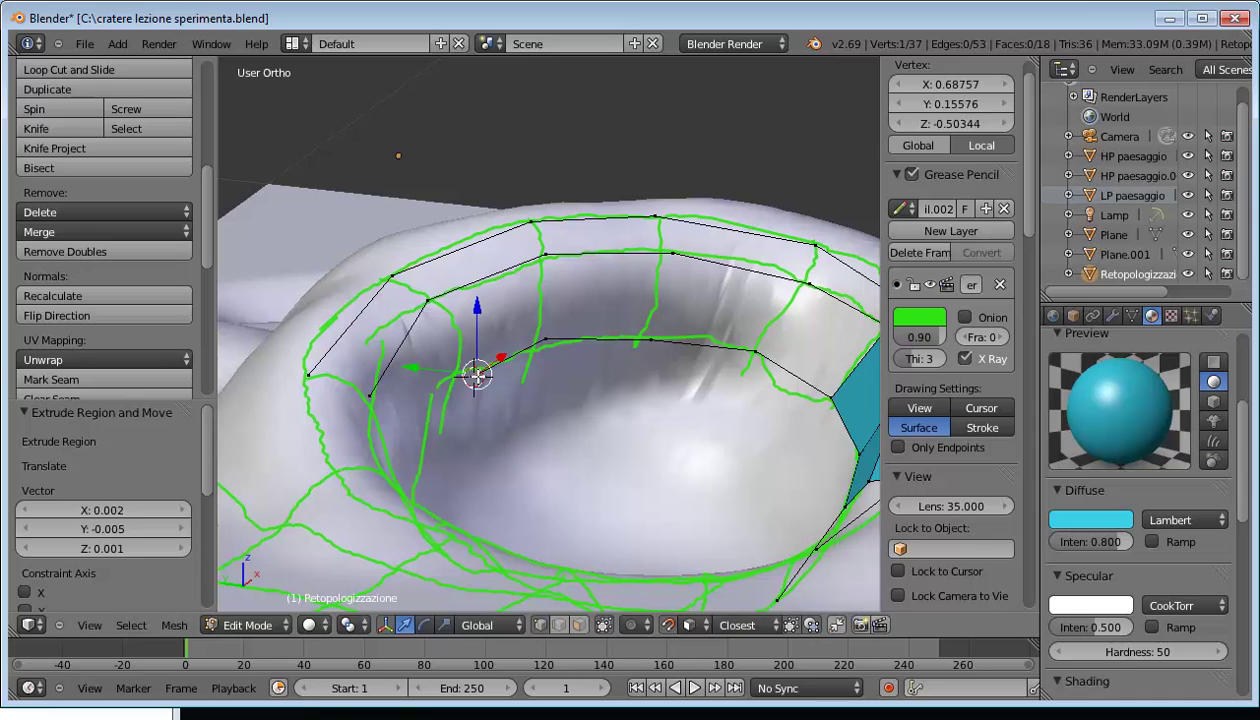
# - Reposition the last extruded vertex onto the inner guide stroke, reaching 37 vertices and 53 edges
pyautogui.press('g')
pyautogui.rightClick(480, 376)
pyautogui.press('g')
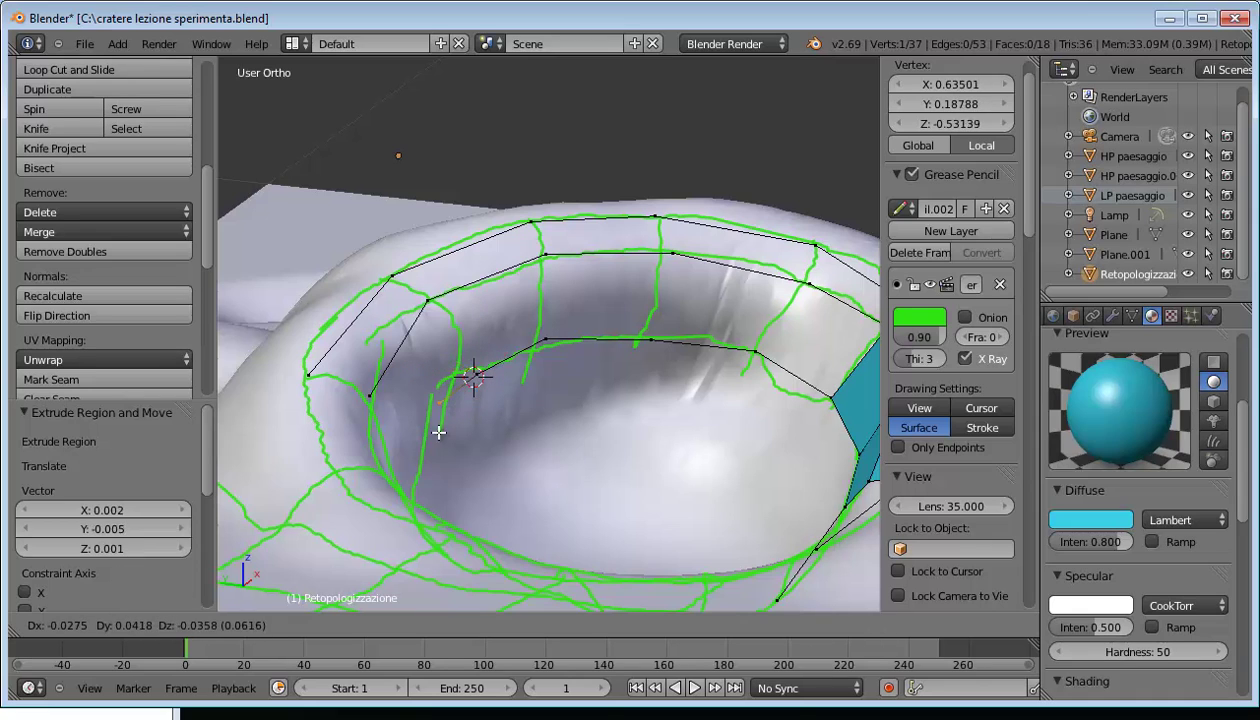
pyautogui.click(418, 522)
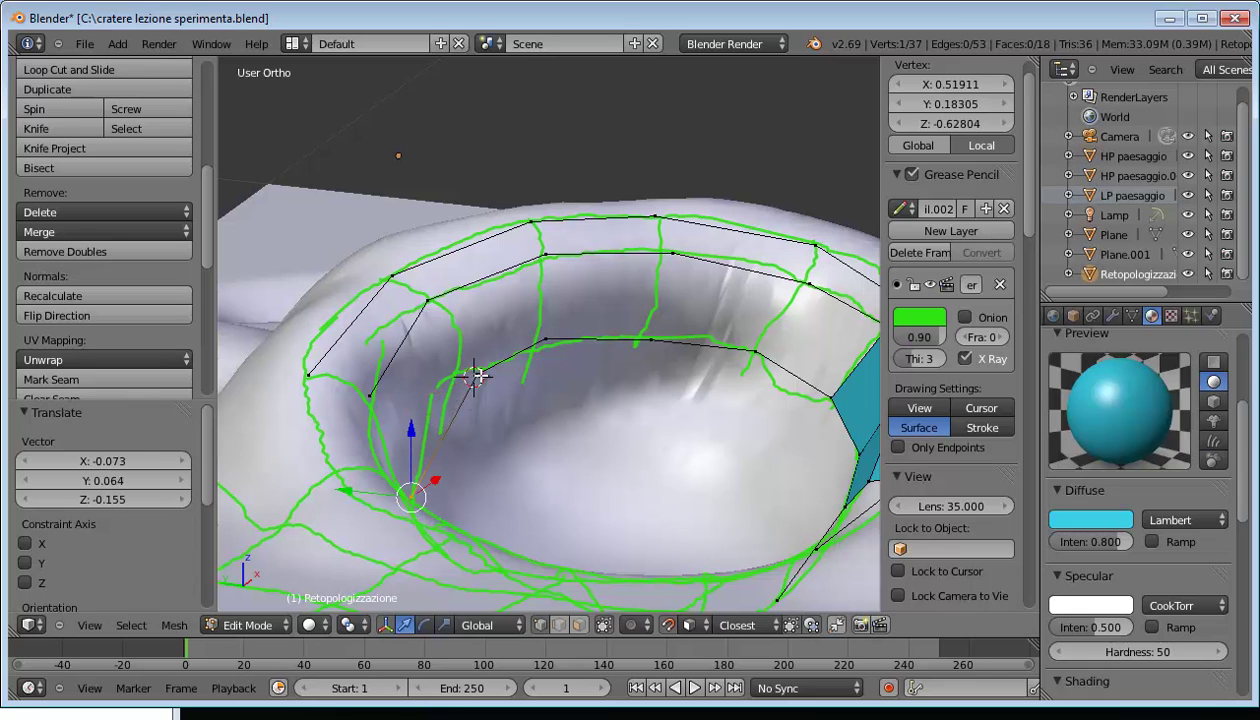
pyautogui.press('g')
pyautogui.click(451, 395)
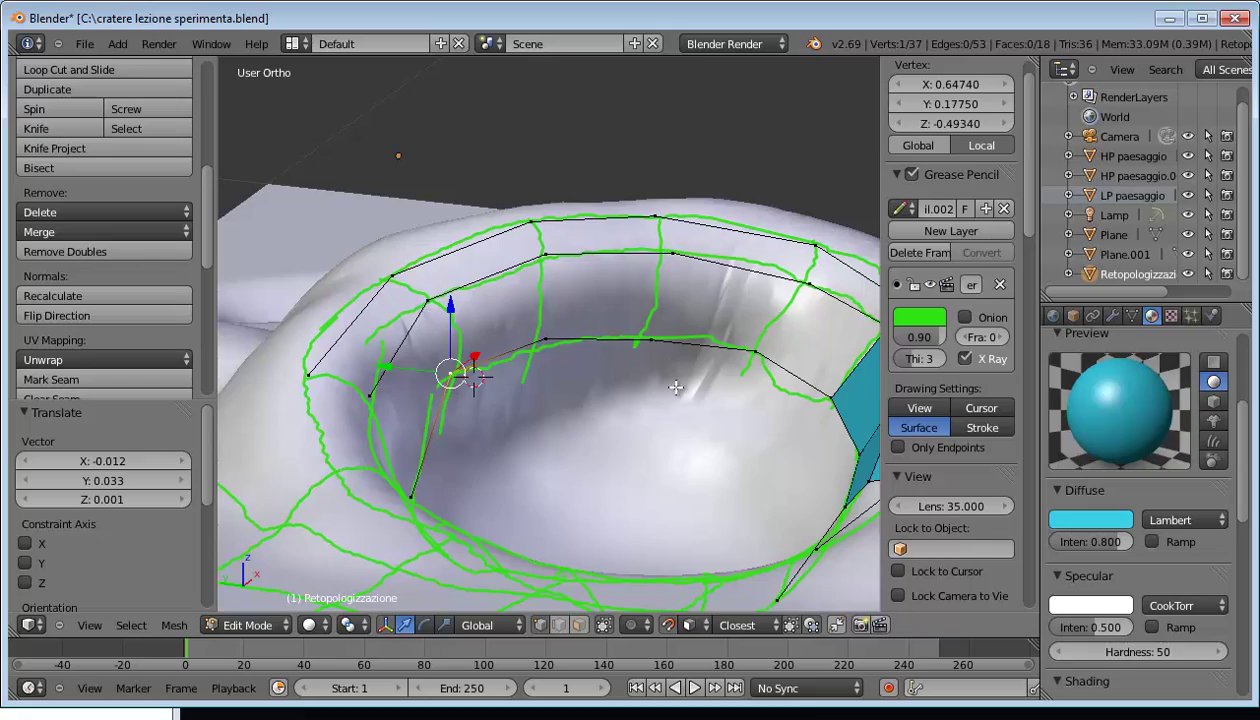
pyautogui.moveTo(643, 331); pyautogui.dragTo(727, 333, button='middle')
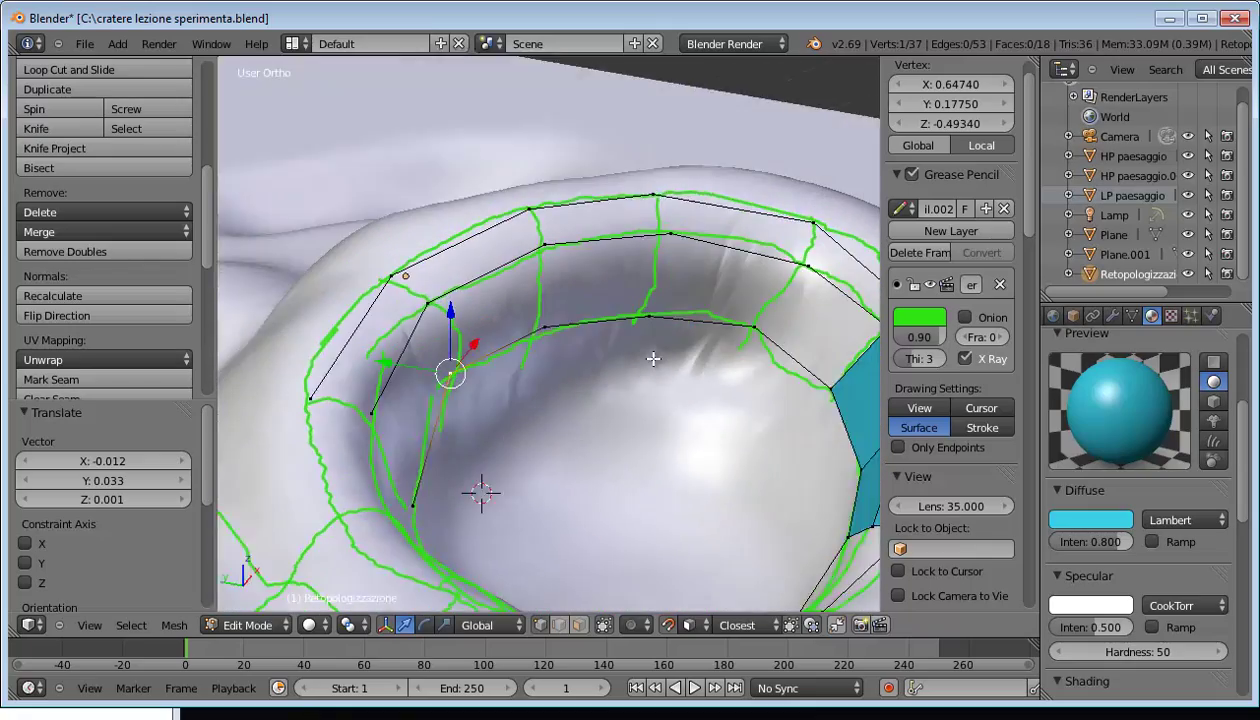
pyautogui.moveTo(746, 271)
pyautogui.mouseDown(button='middle')
pyautogui.moveTo(816, 247)
pyautogui.moveTo(826, 286)
pyautogui.moveTo(812, 262)
pyautogui.mouseUp(button='middle')
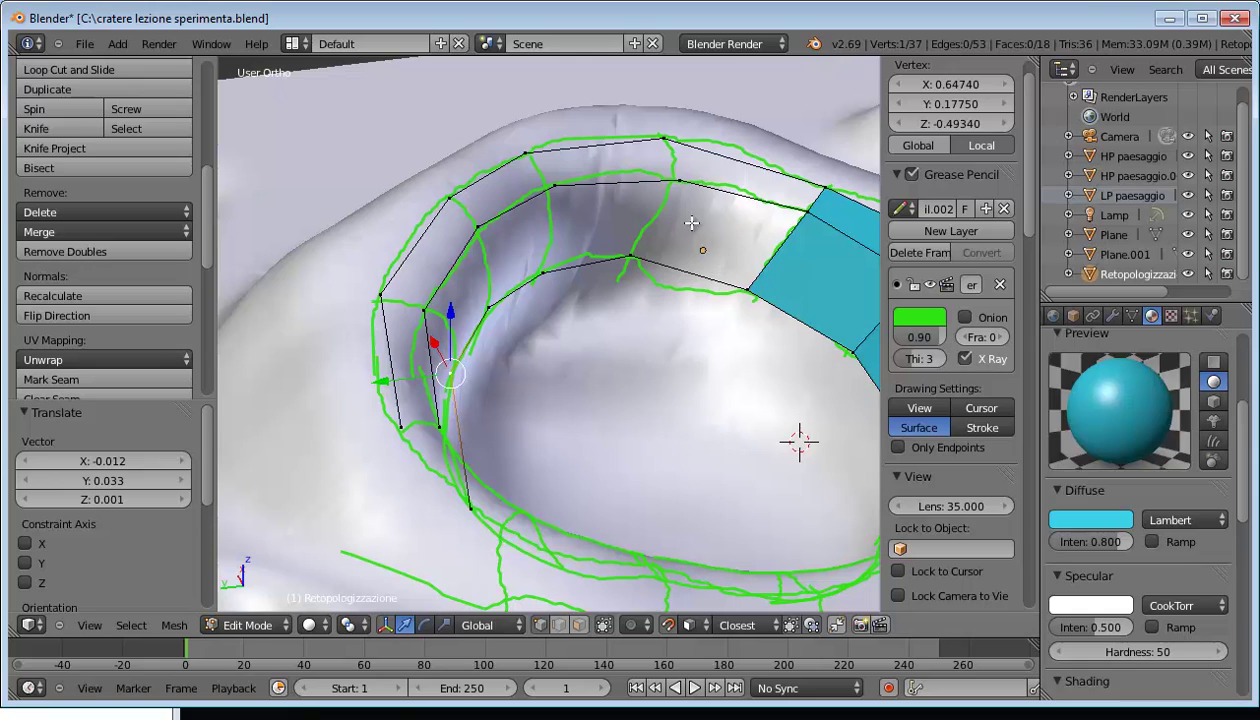
# - Try filling a face from four rim vertices, then undo it
pyautogui.rightClick(749, 290)
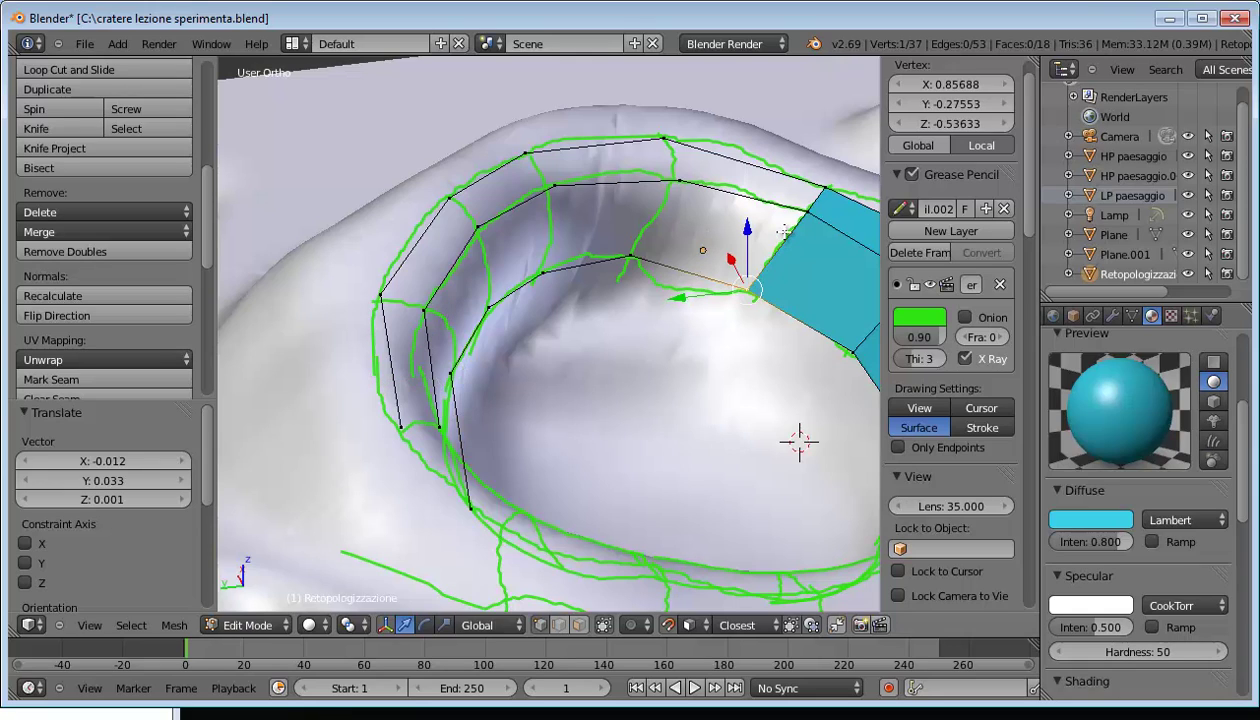
pyautogui.keyDown('shift'); pyautogui.rightClick(800, 207); pyautogui.keyUp('shift')
pyautogui.keyDown('shift'); pyautogui.rightClick(678, 180); pyautogui.keyUp('shift')
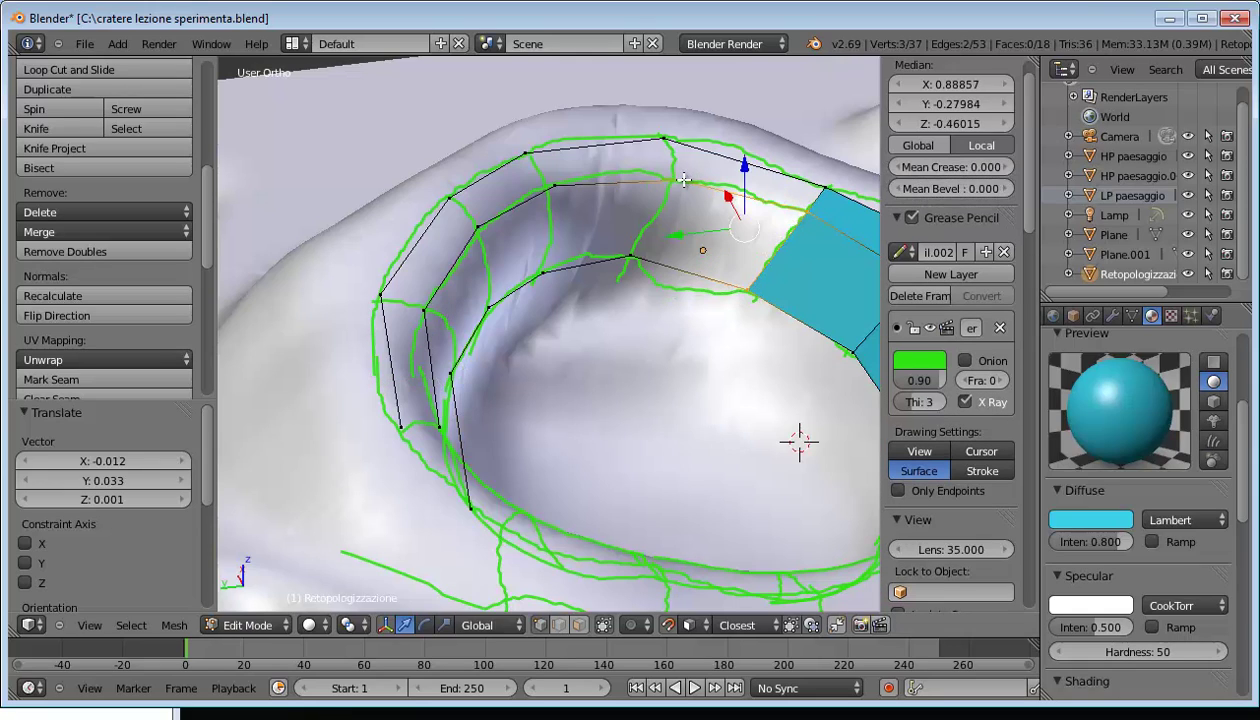
pyautogui.keyDown('shift'); pyautogui.rightClick(629, 250); pyautogui.keyUp('shift')
pyautogui.press('f')
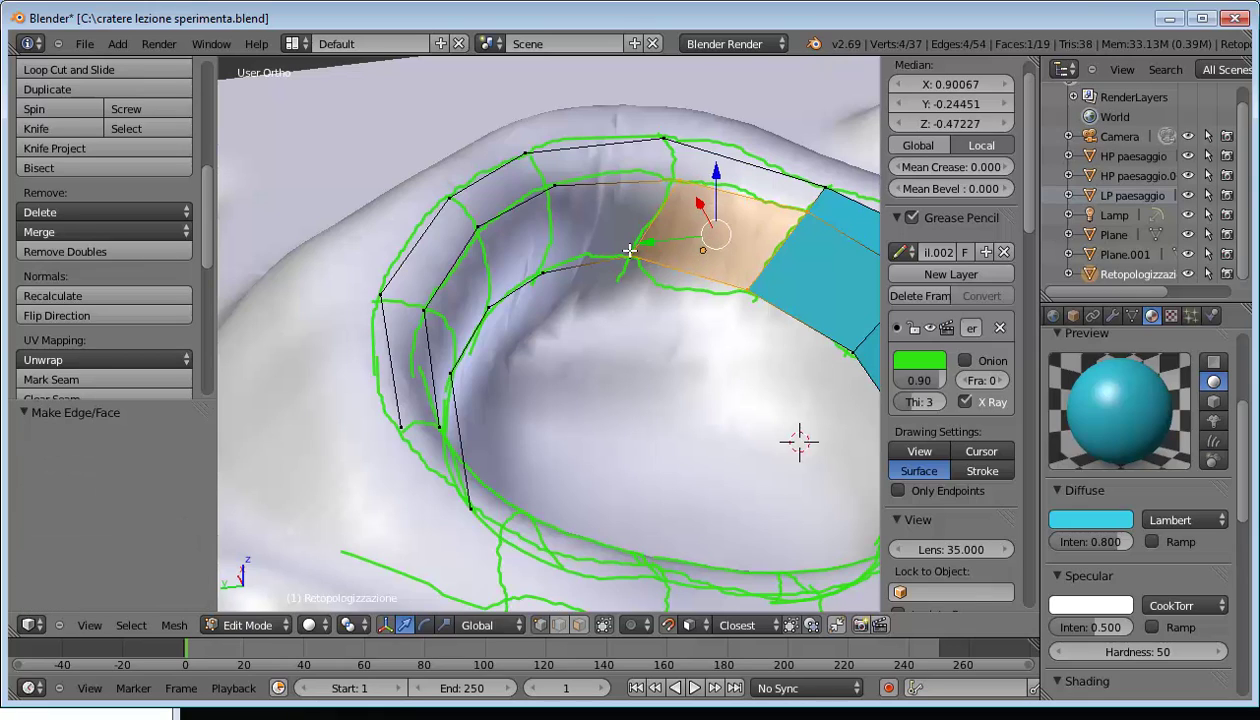
pyautogui.hotkey('ctrl', 'z')
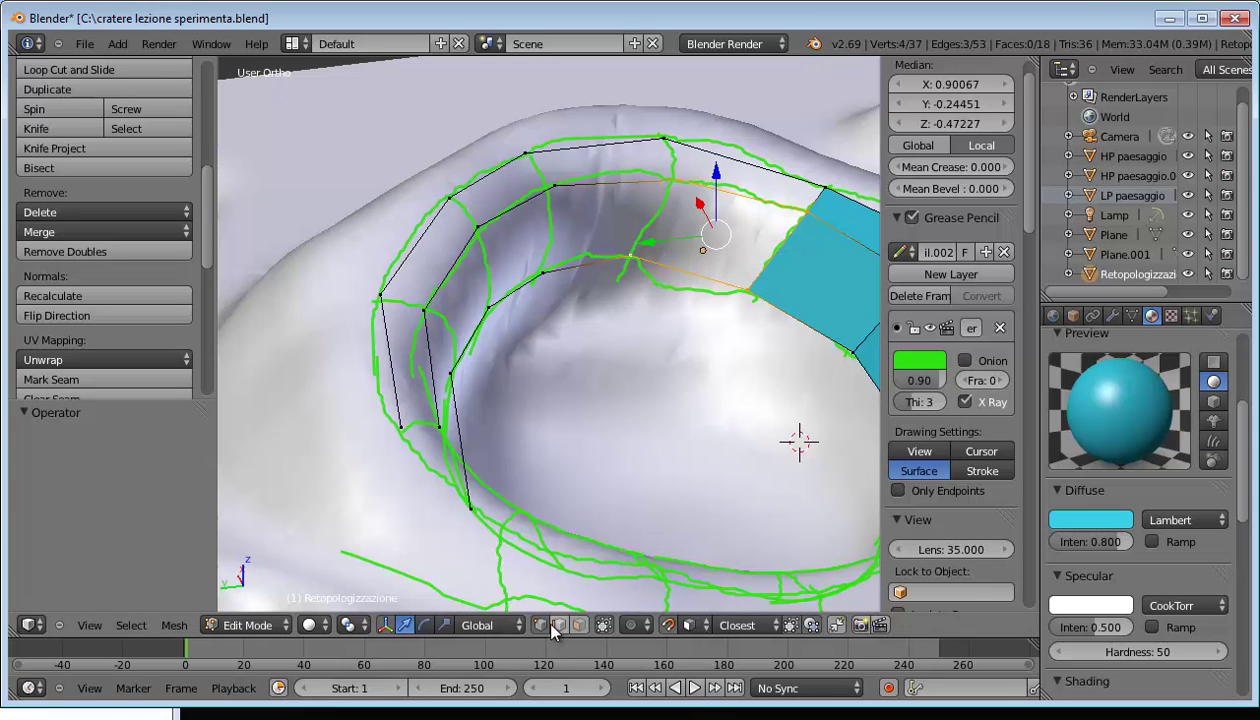
# - Fill two quad faces between pairs of edges bridging the outer and inner chains
pyautogui.rightClick(684, 270)
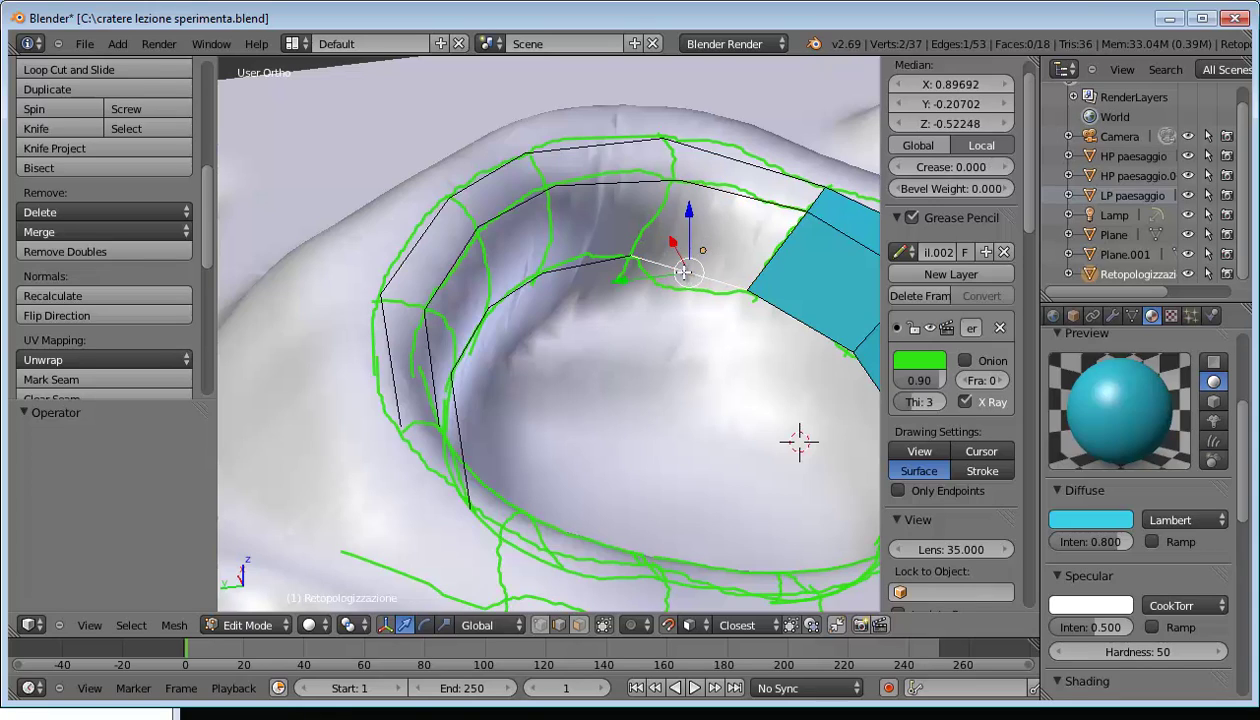
pyautogui.keyDown('shift'); pyautogui.rightClick(745, 195); pyautogui.keyUp('shift')
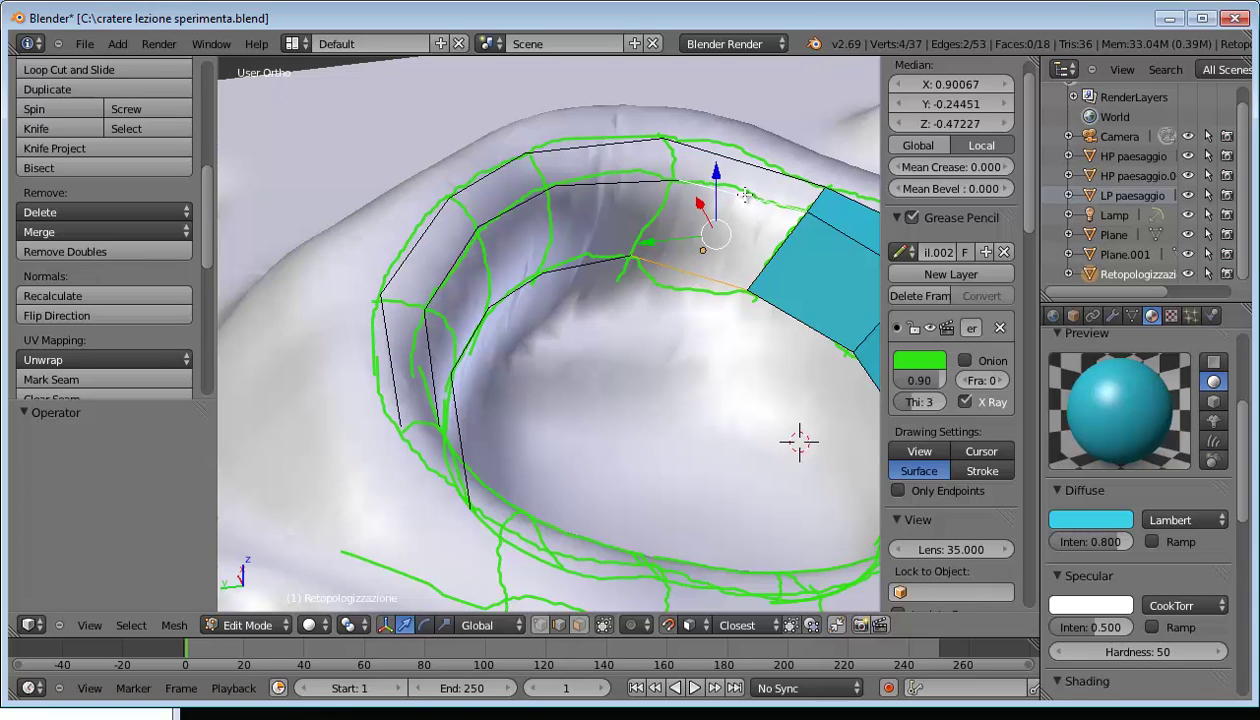
pyautogui.press('f')
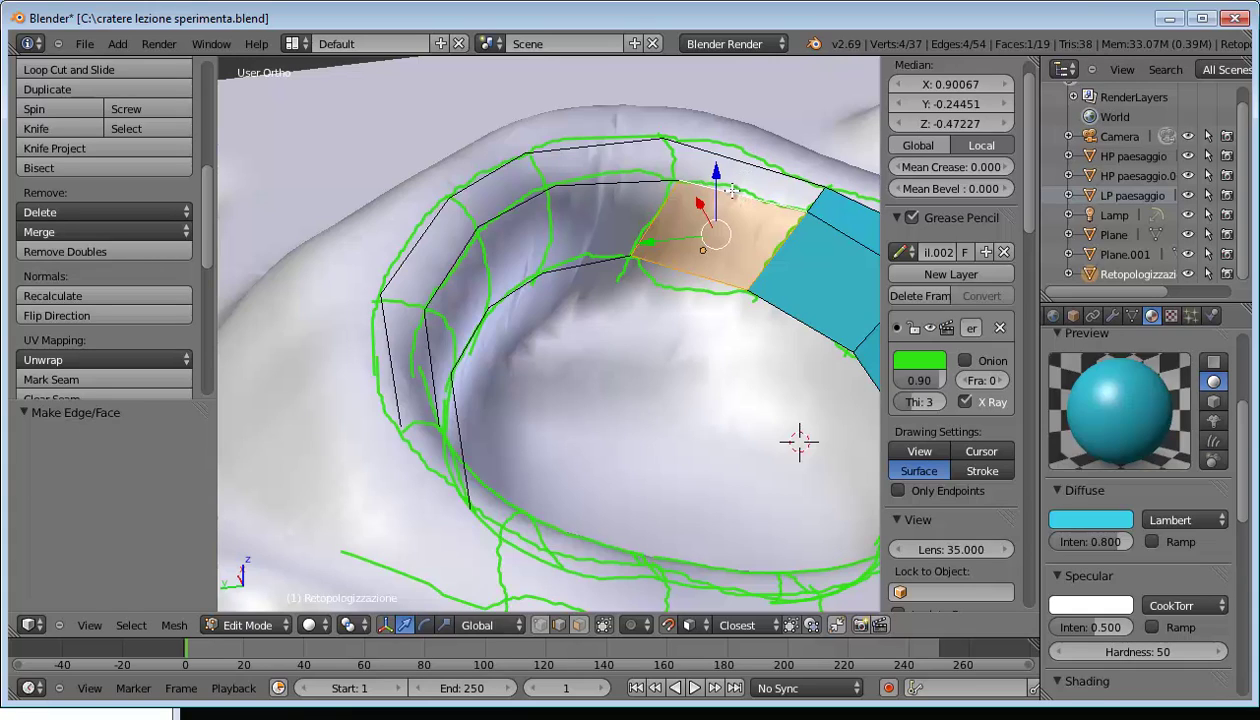
pyautogui.rightClick(720, 190)
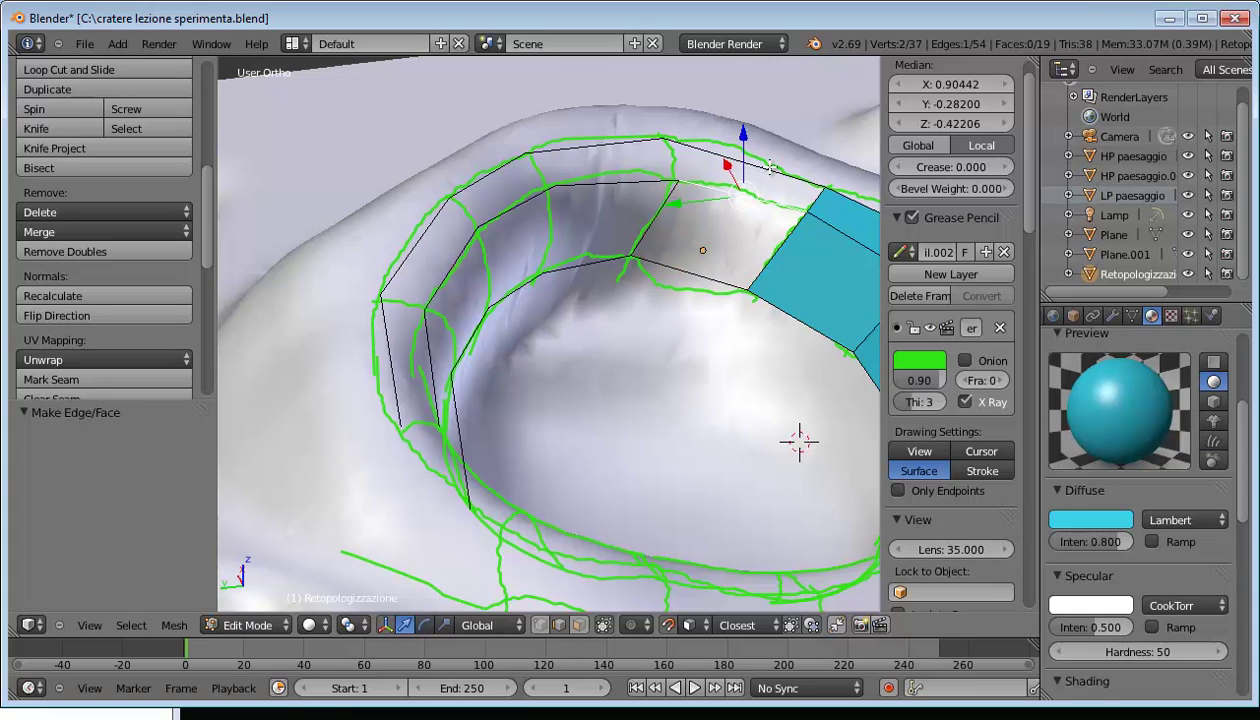
pyautogui.keyDown('shift'); pyautogui.rightClick(771, 167); pyautogui.keyUp('shift')
pyautogui.press('f')
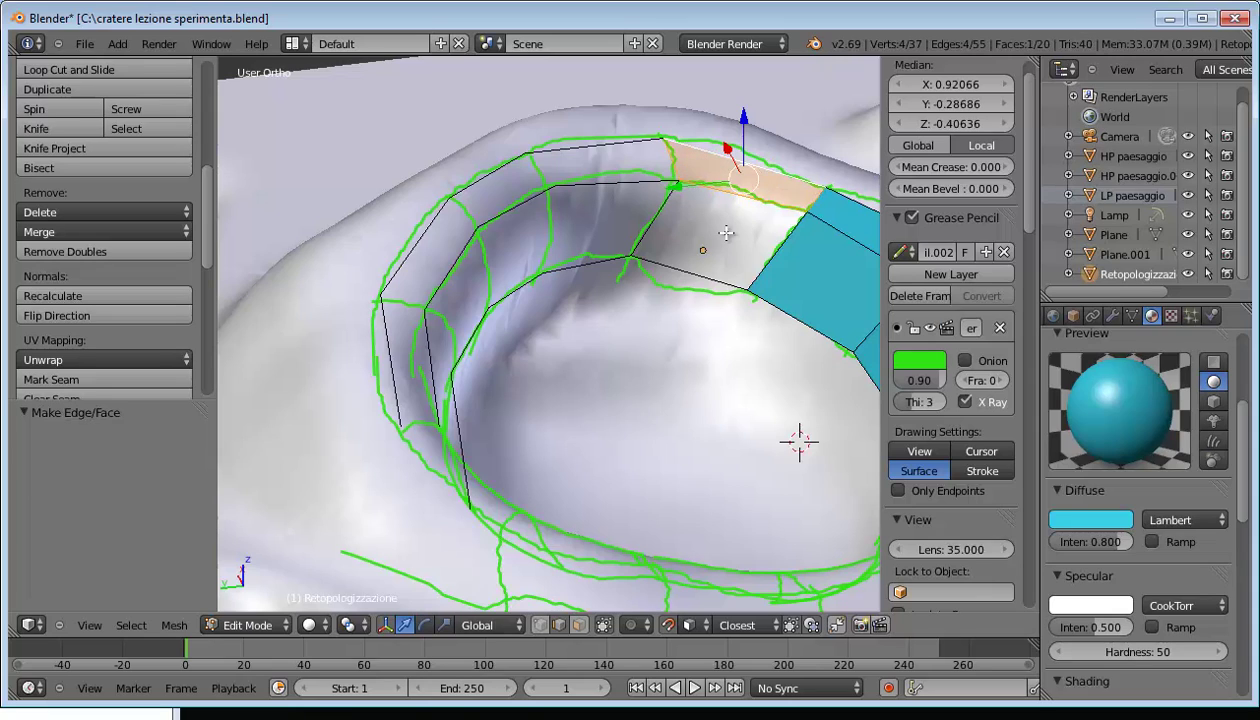
# - Flip the normals of both new faces so they show cyan
pyautogui.keyDown('shift'); pyautogui.rightClick(698, 278); pyautogui.keyUp('shift')
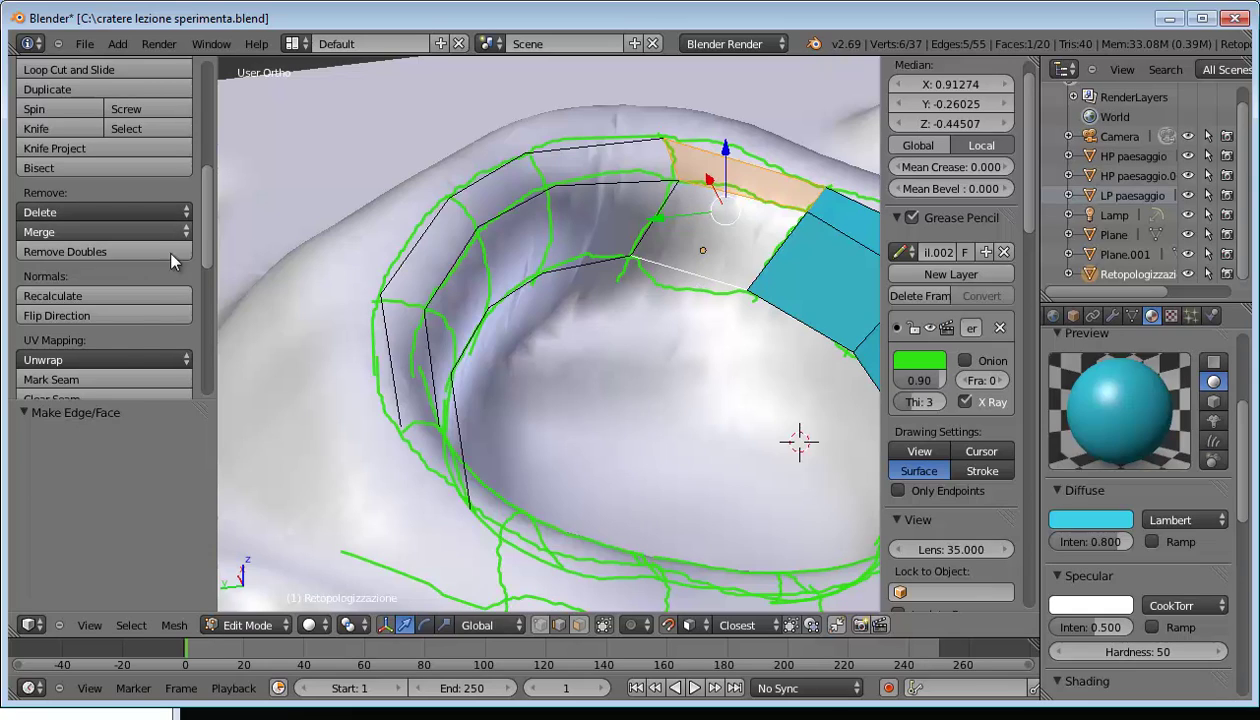
pyautogui.click(87, 316)
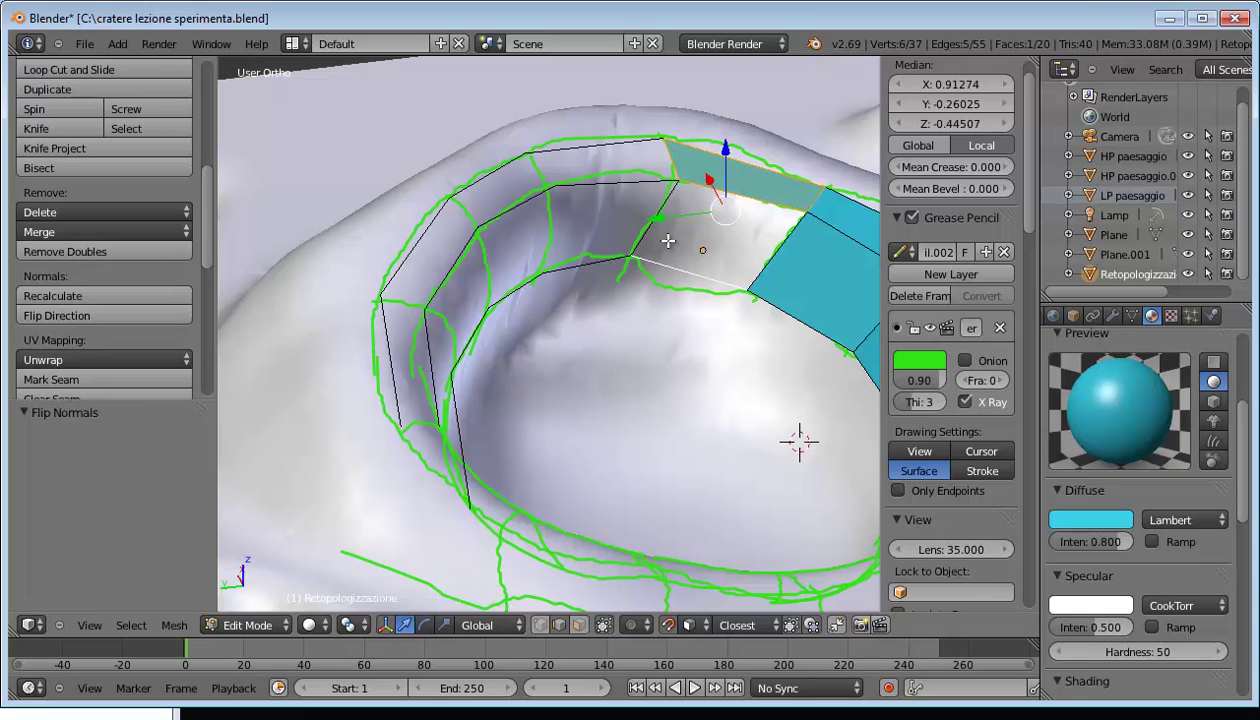
pyautogui.click(578, 628)
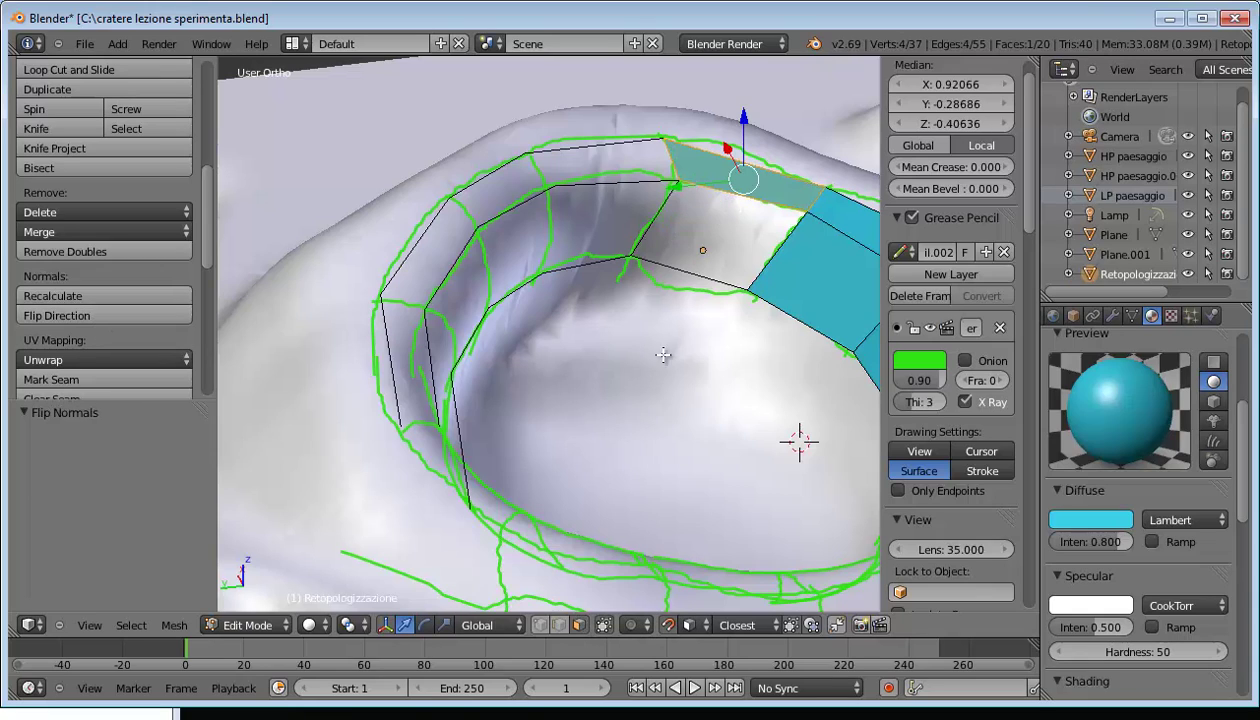
pyautogui.rightClick(703, 238)
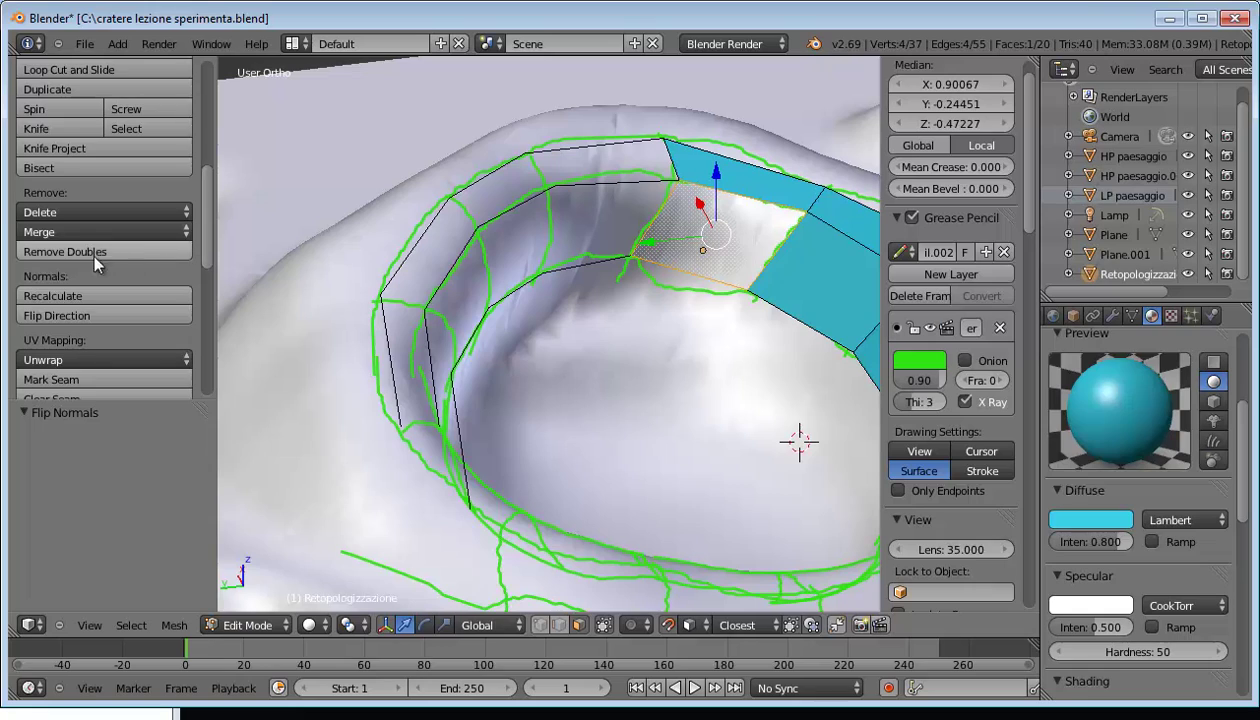
pyautogui.click(66, 313)
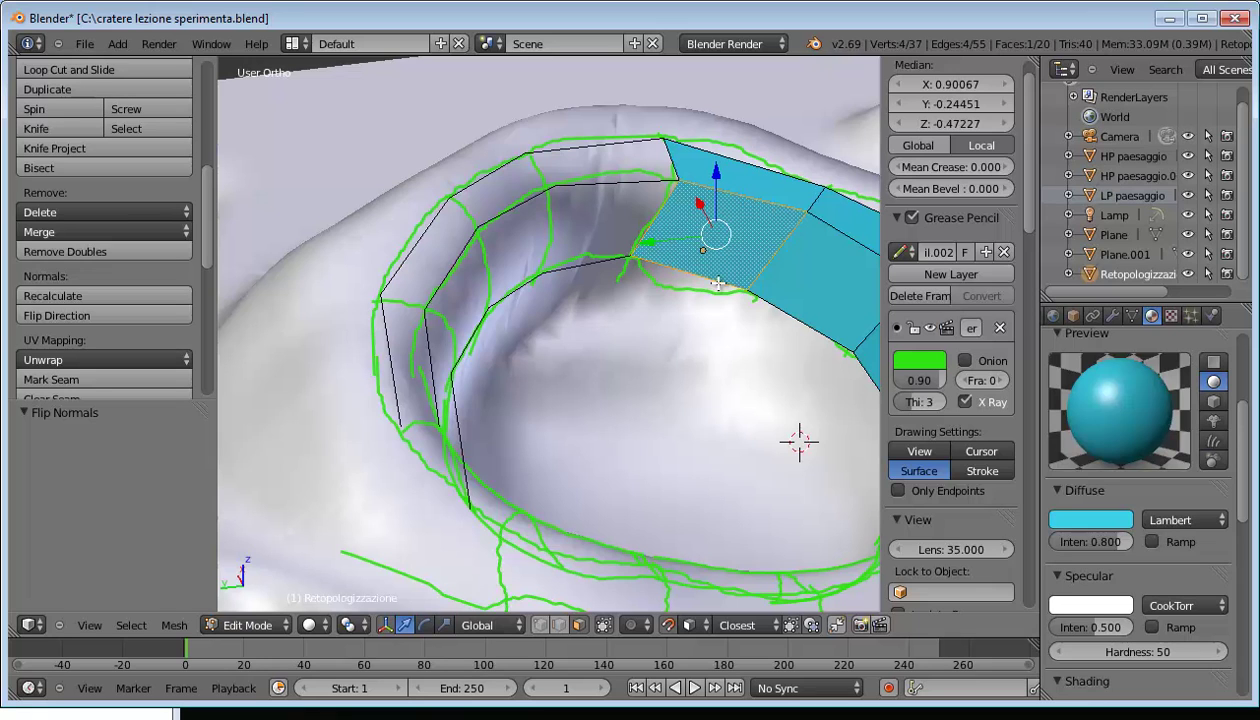
pyautogui.moveTo(720, 264); pyautogui.dragTo(665, 261, button='middle')
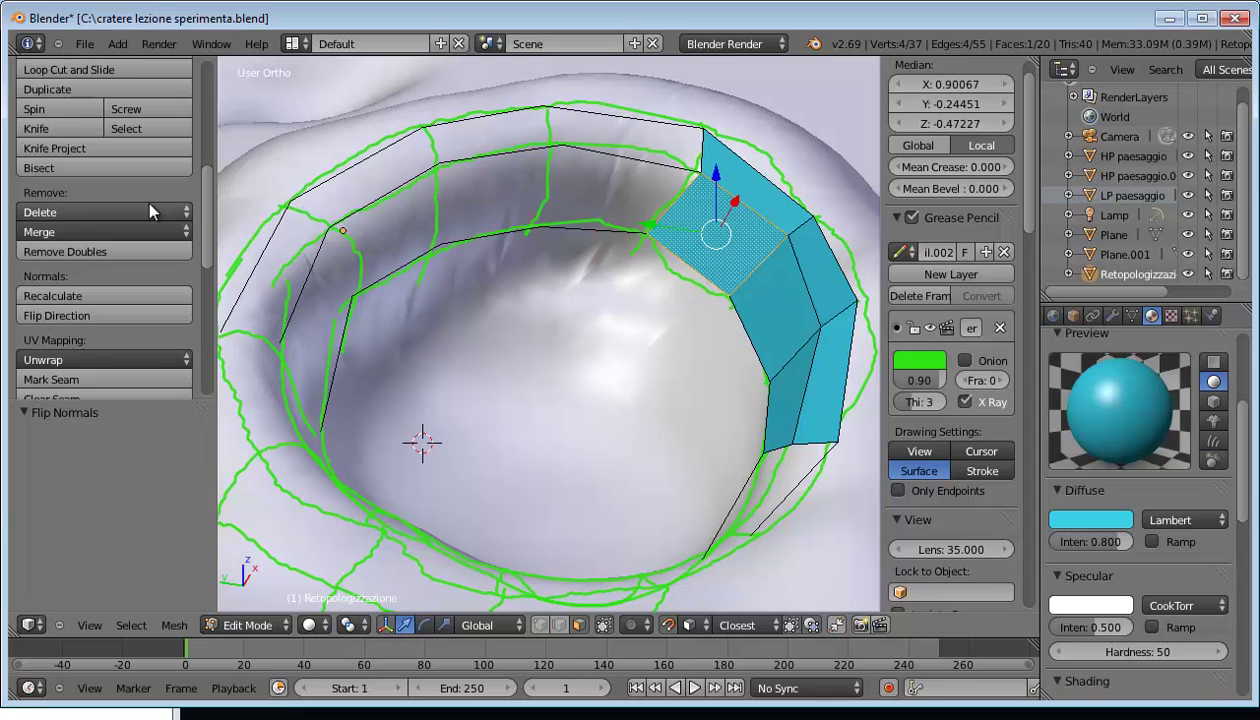
pyautogui.moveTo(205, 214)
pyautogui.mouseDown()
pyautogui.moveTo(218, 140)
pyautogui.moveTo(160, 84)
pyautogui.mouseUp()
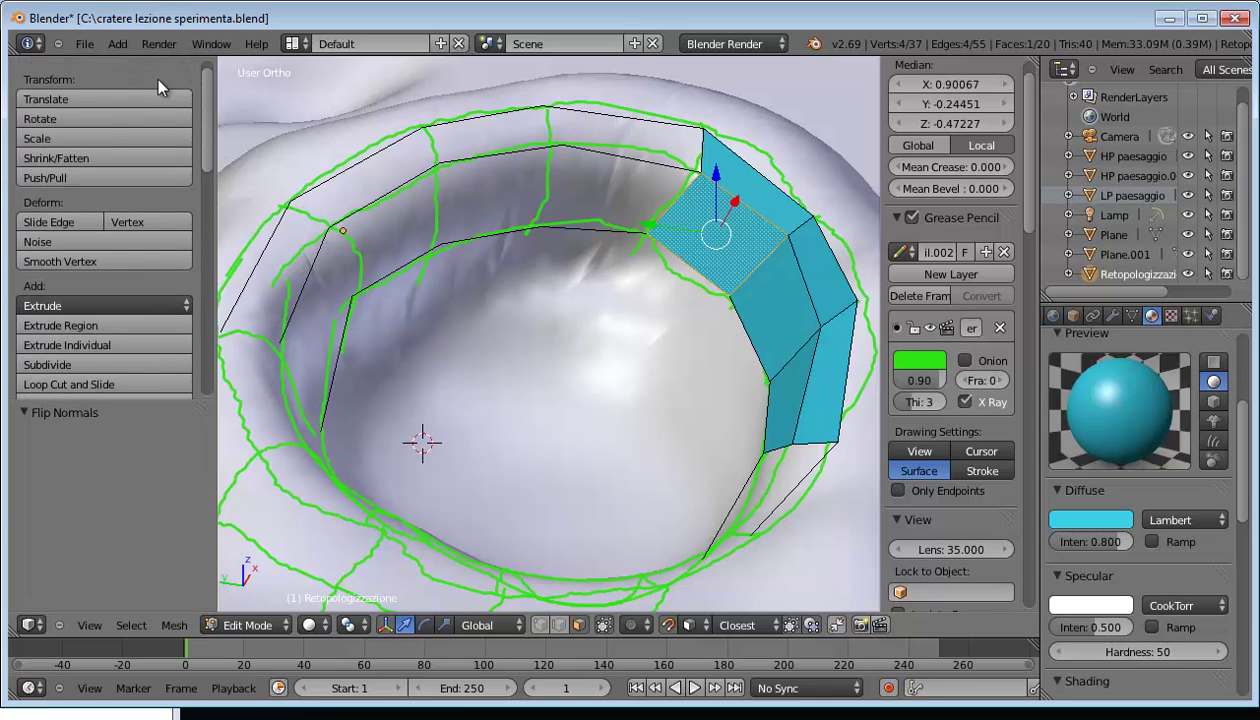
# - Search the add-ons for 'f2', enable Mesh: F2 in User Preferences and close the window
pyautogui.click(84, 44)
pyautogui.click(135, 233)
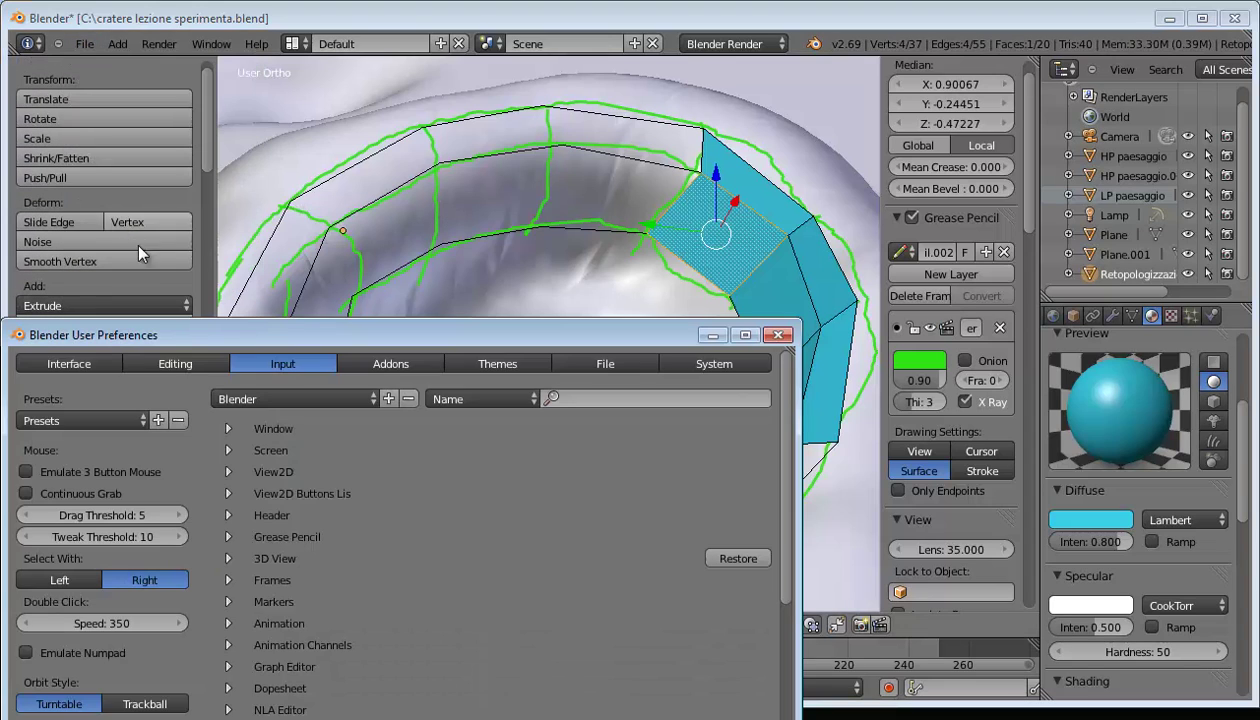
pyautogui.moveTo(300, 318); pyautogui.dragTo(301, 318)
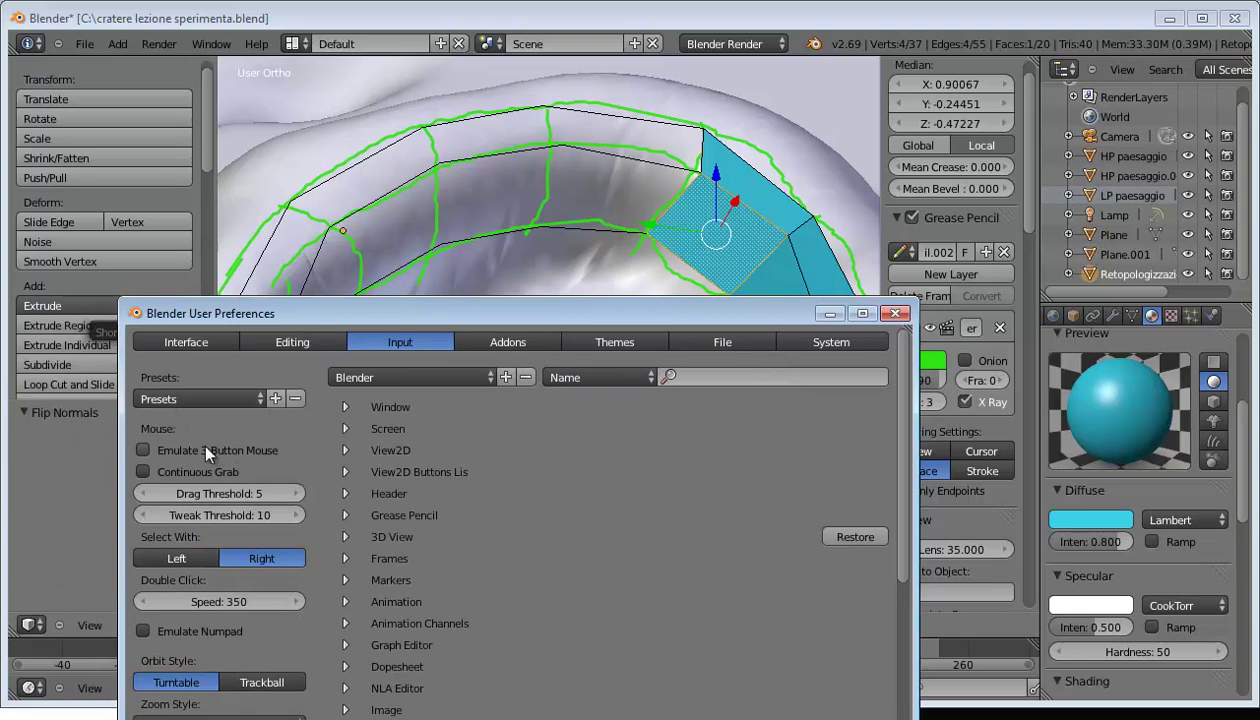
pyautogui.click(508, 341)
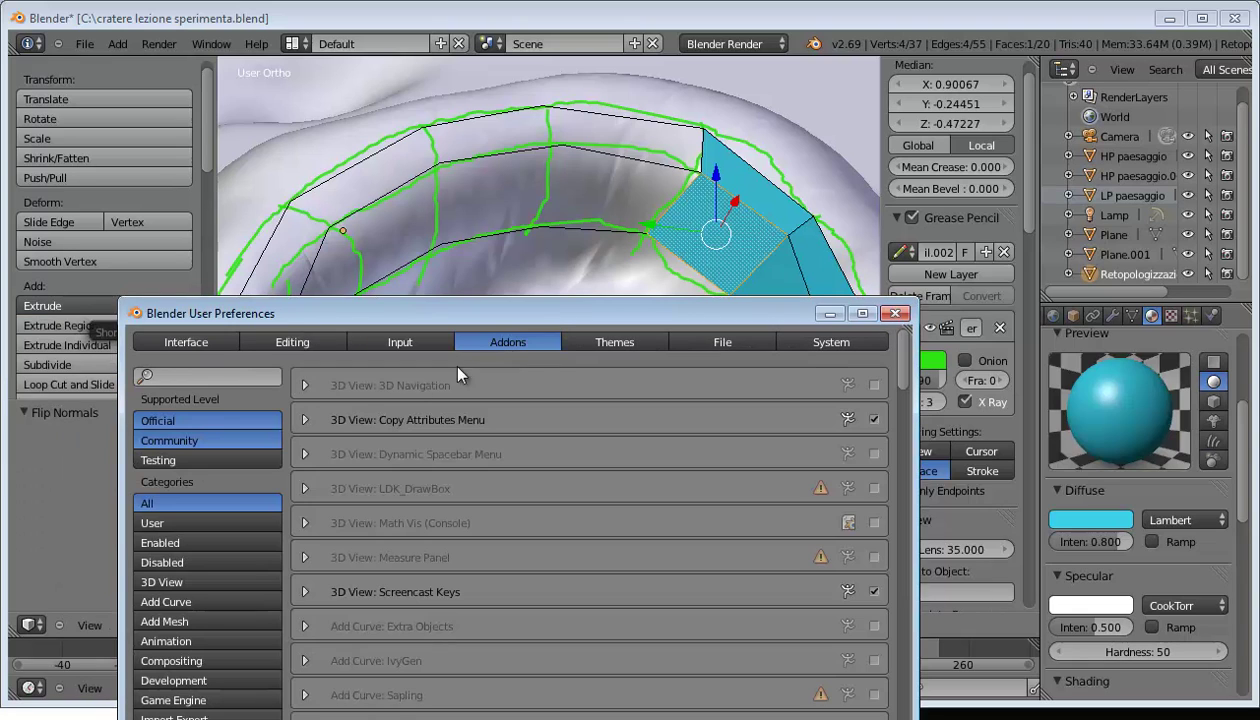
pyautogui.click(195, 377)
pyautogui.write('f')
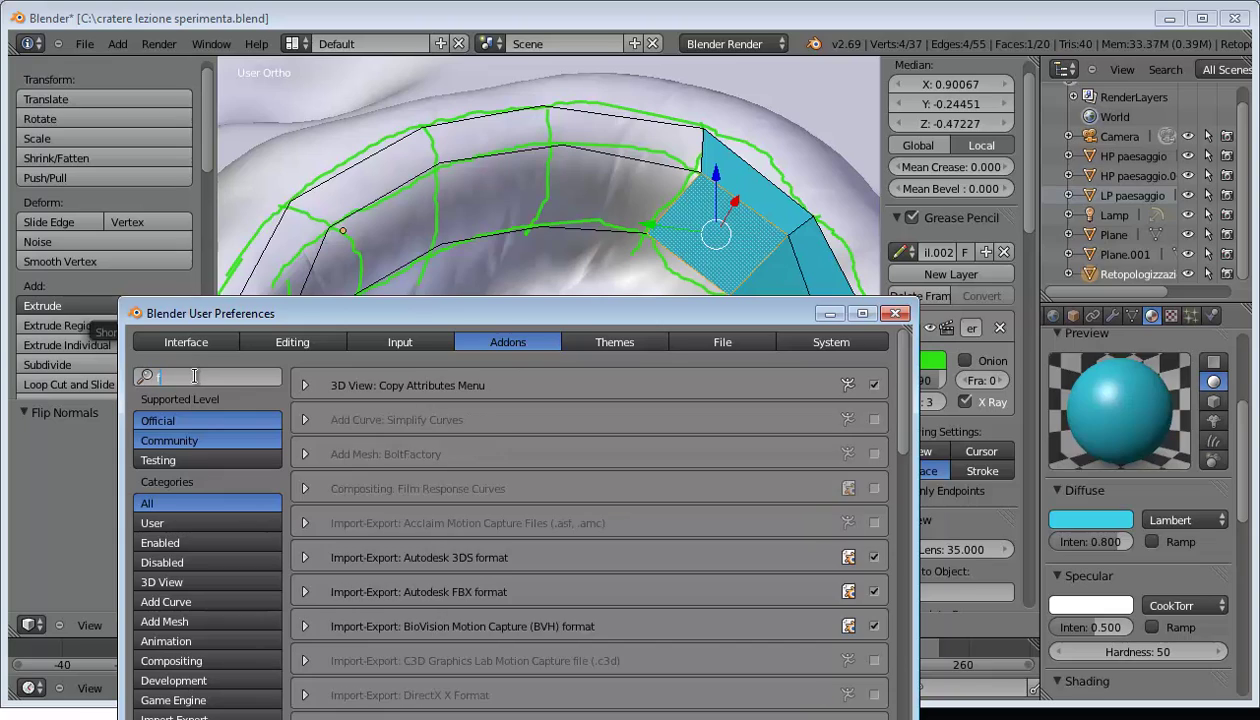
pyautogui.write('2')
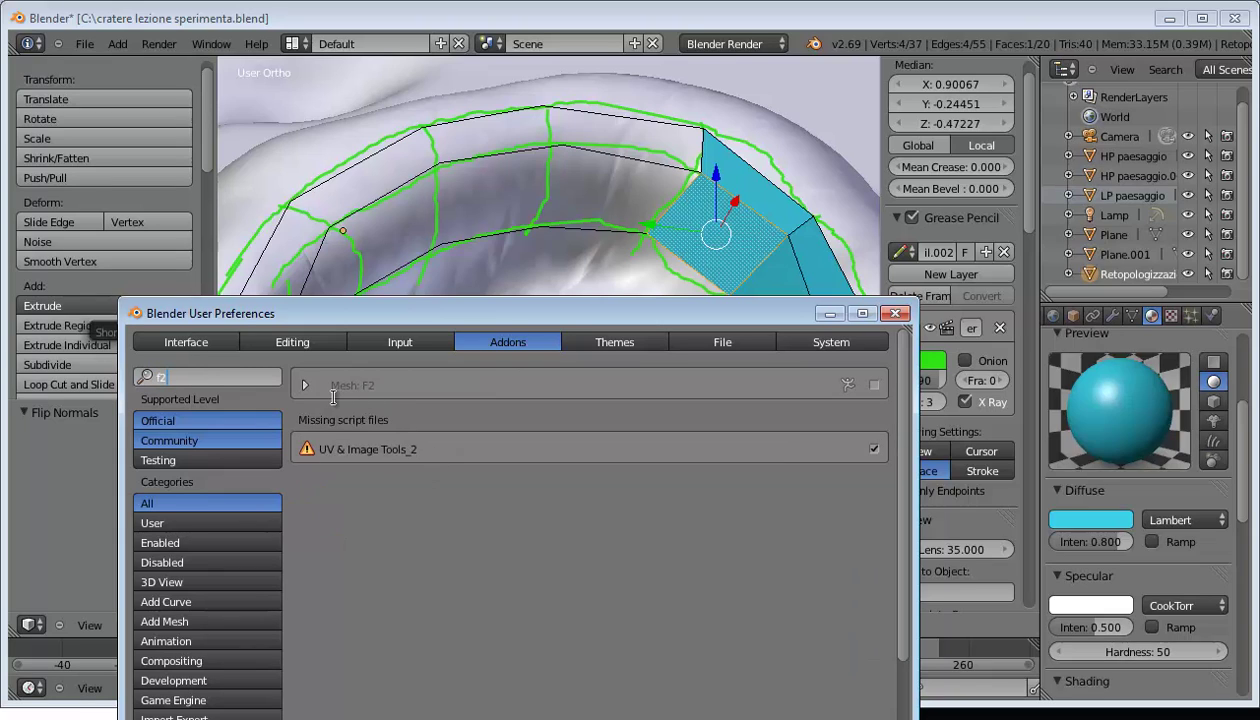
pyautogui.click(875, 386)
pyautogui.moveTo(786, 318); pyautogui.dragTo(773, 175)
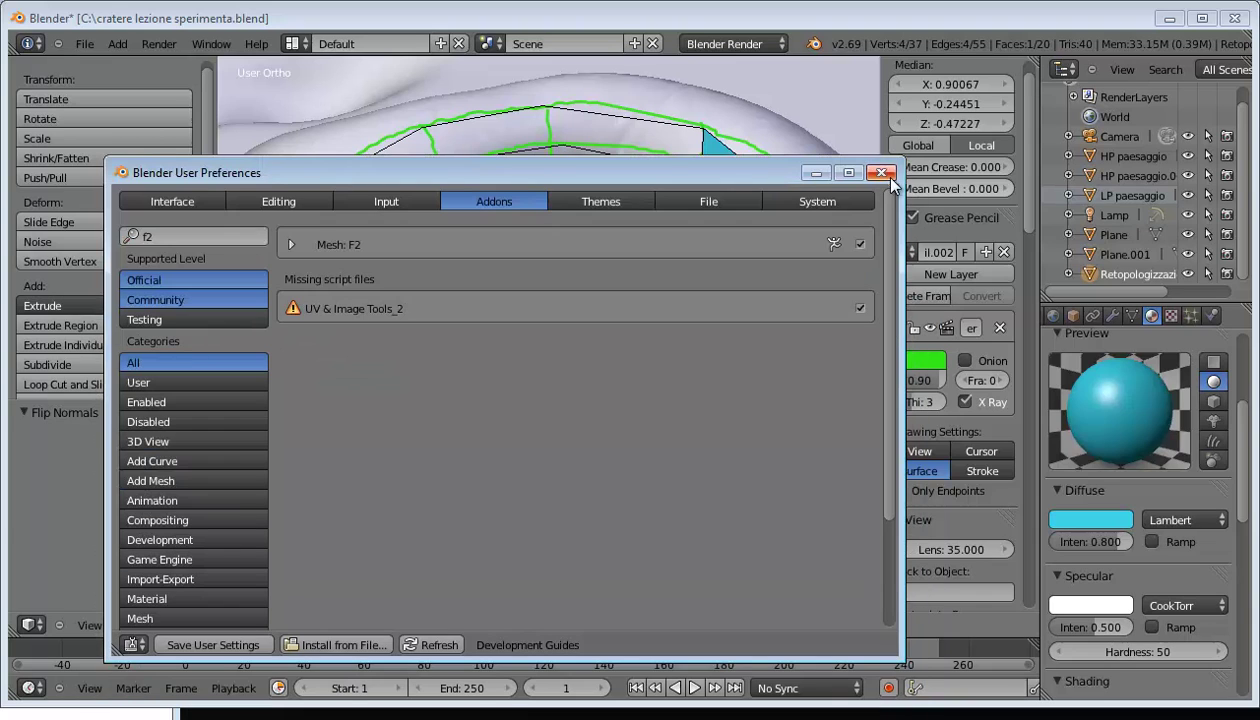
pyautogui.click(882, 172)
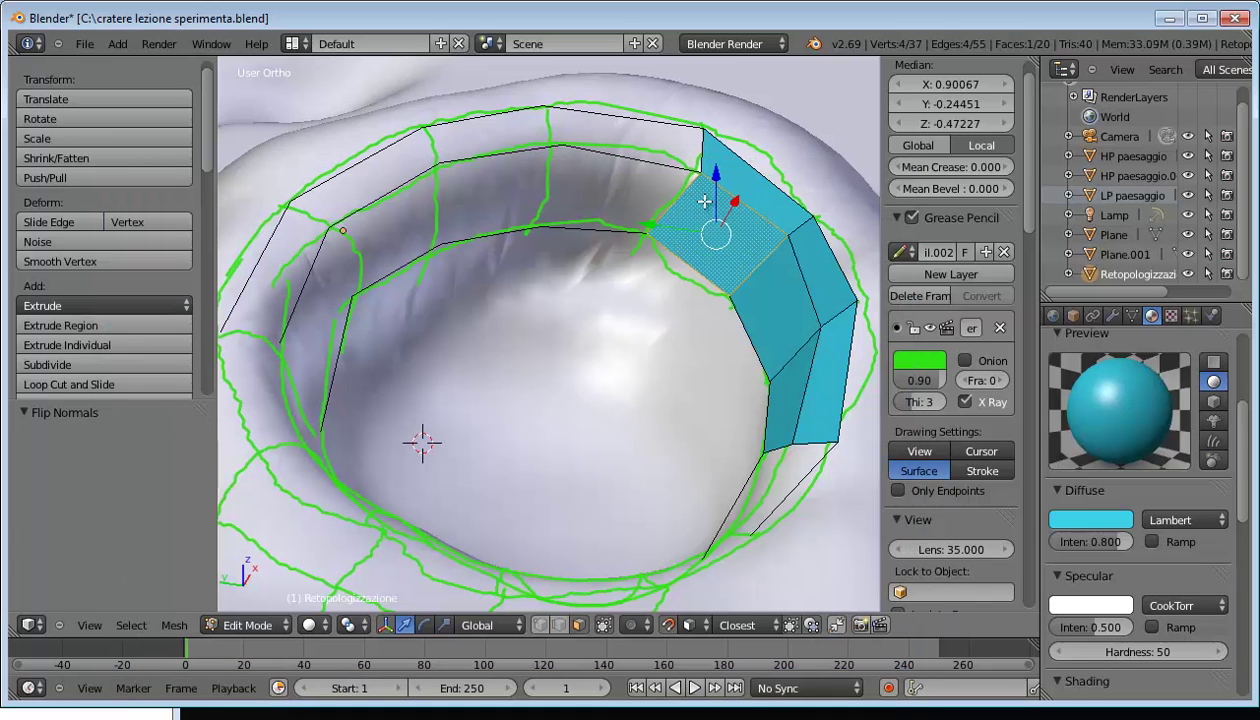
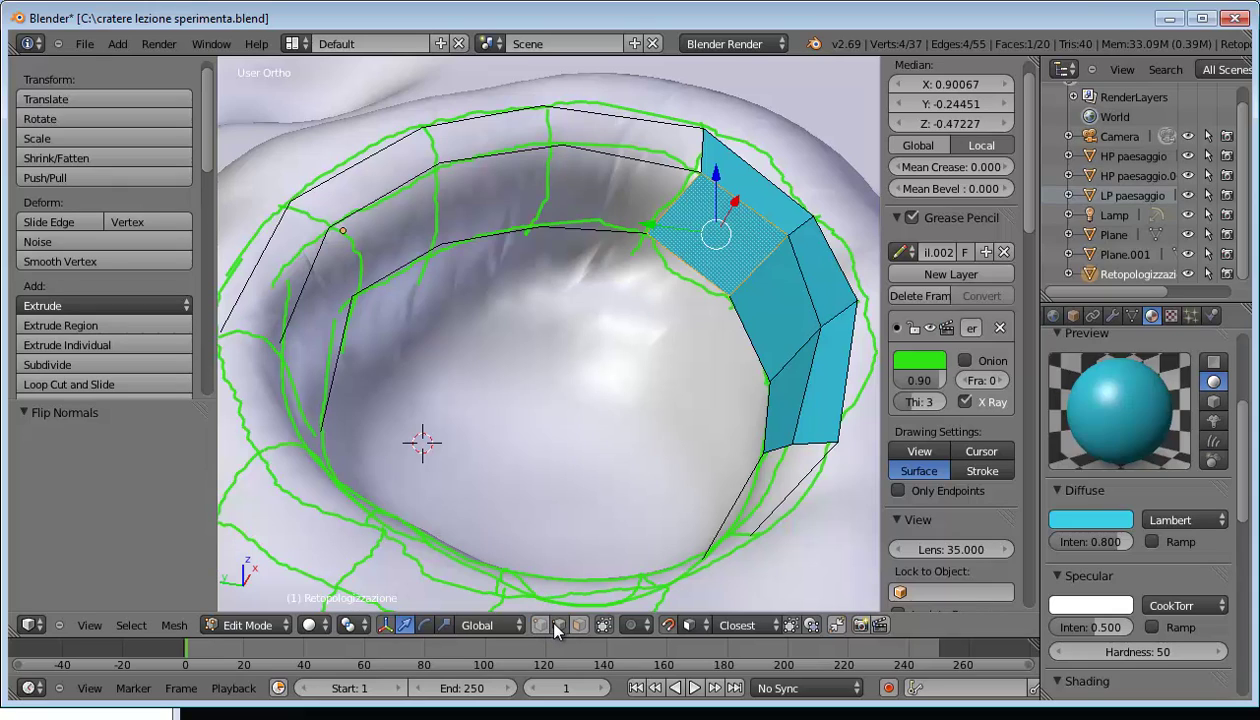
# - Fill quad faces from the top boundary edge along the left rim, then along the inner rim gap
pyautogui.rightClick(702, 150)
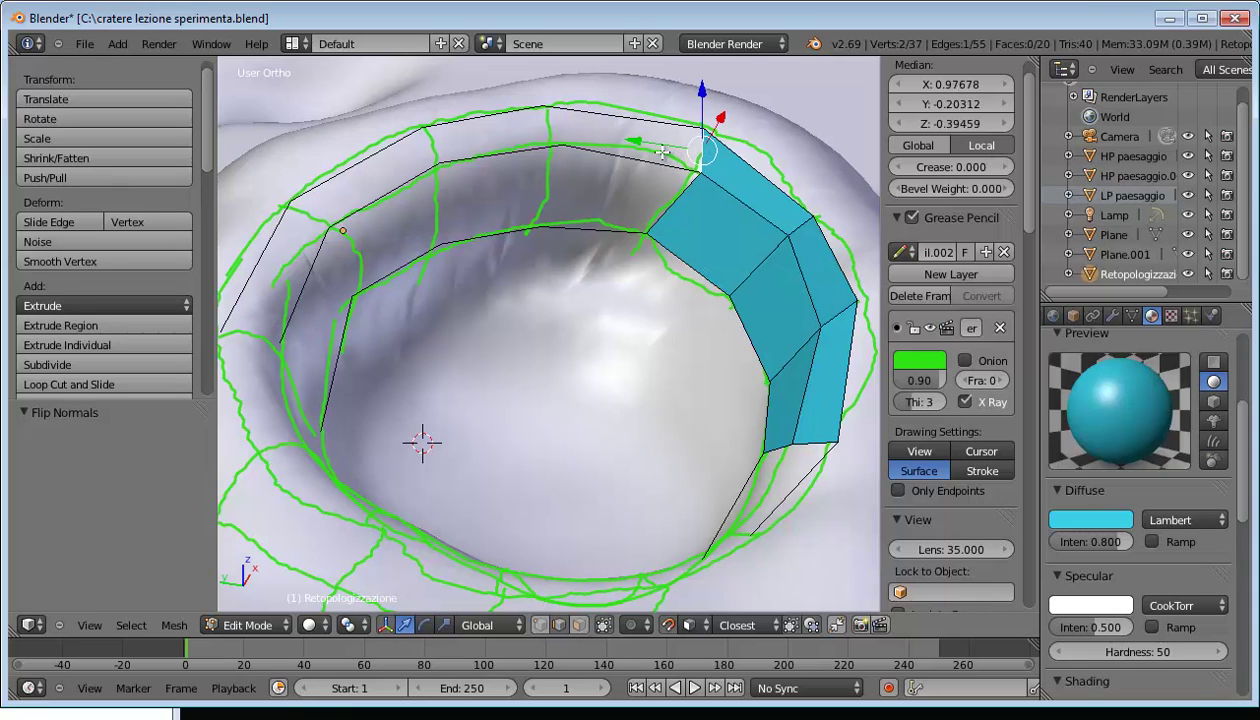
pyautogui.press('f')
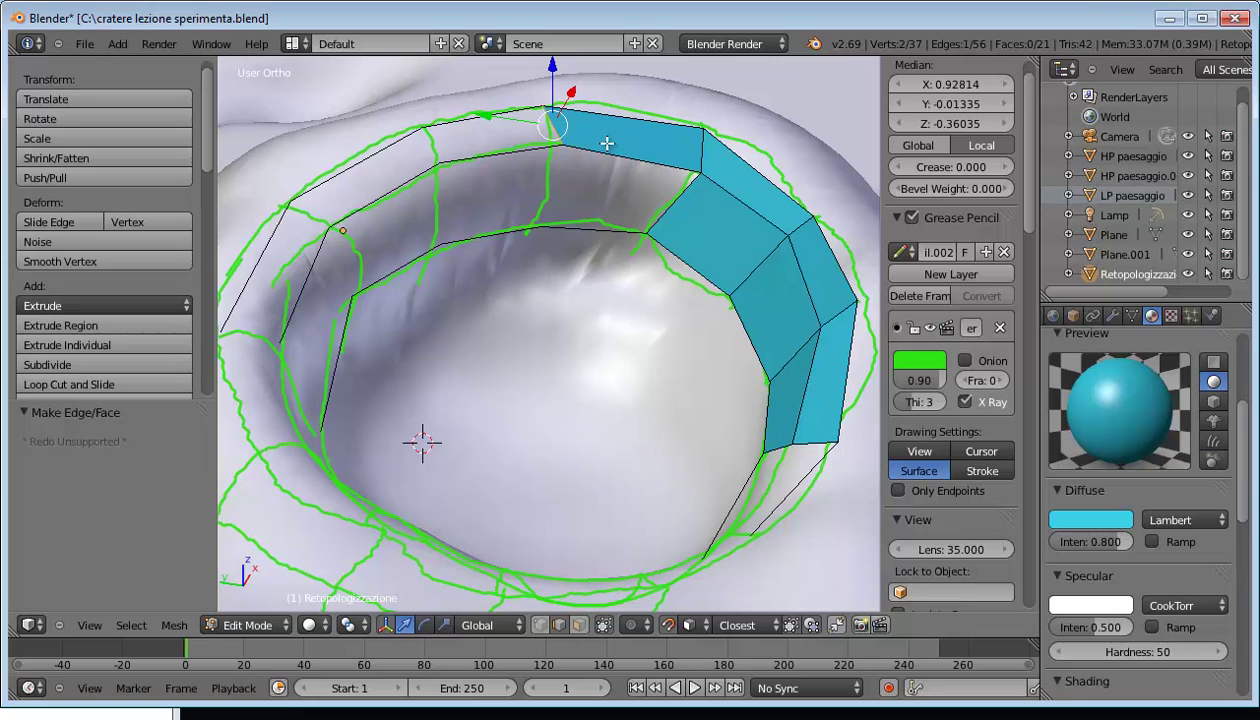
pyautogui.press('f')
pyautogui.press('f')
pyautogui.press('f')
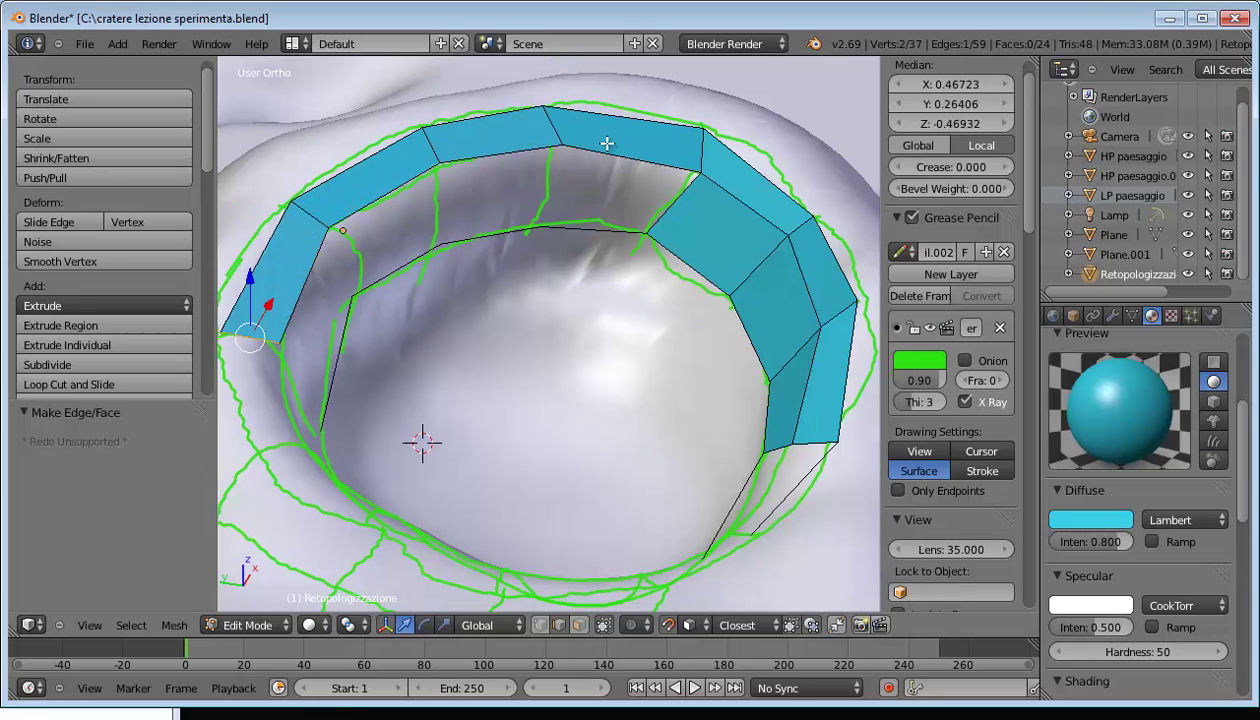
pyautogui.rightClick(667, 207)
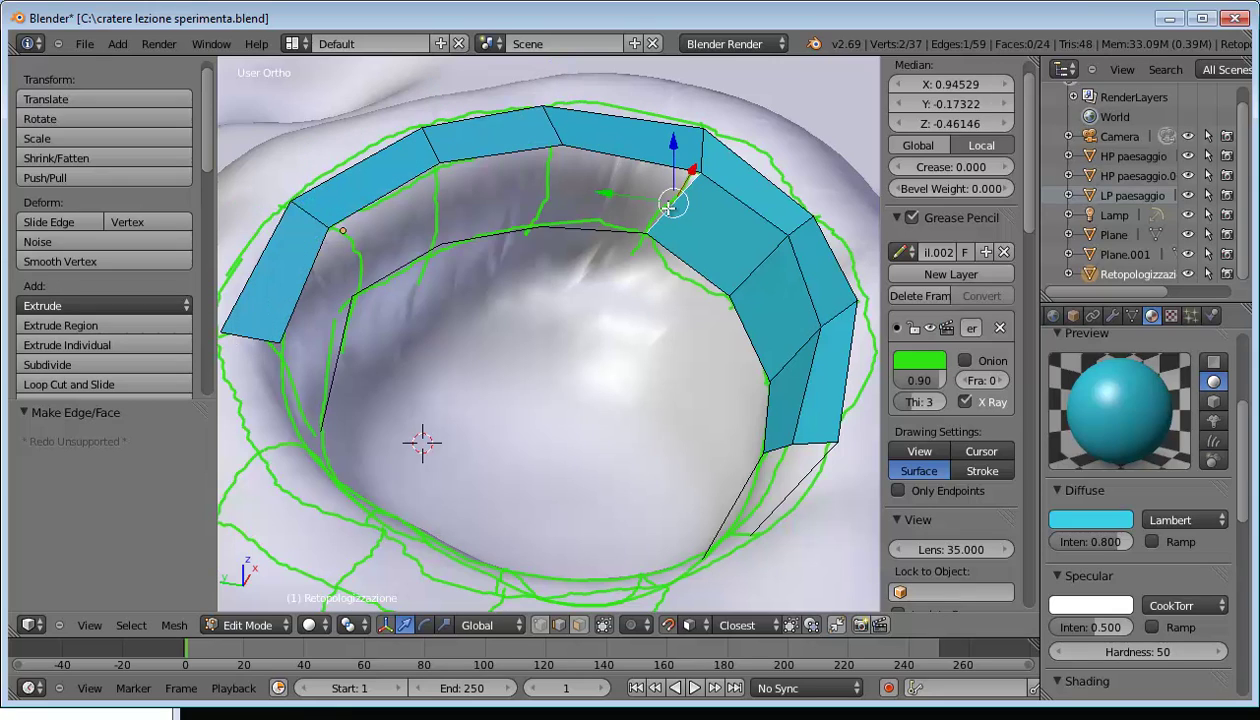
pyautogui.press('f')
pyautogui.press('f')
pyautogui.press('f')
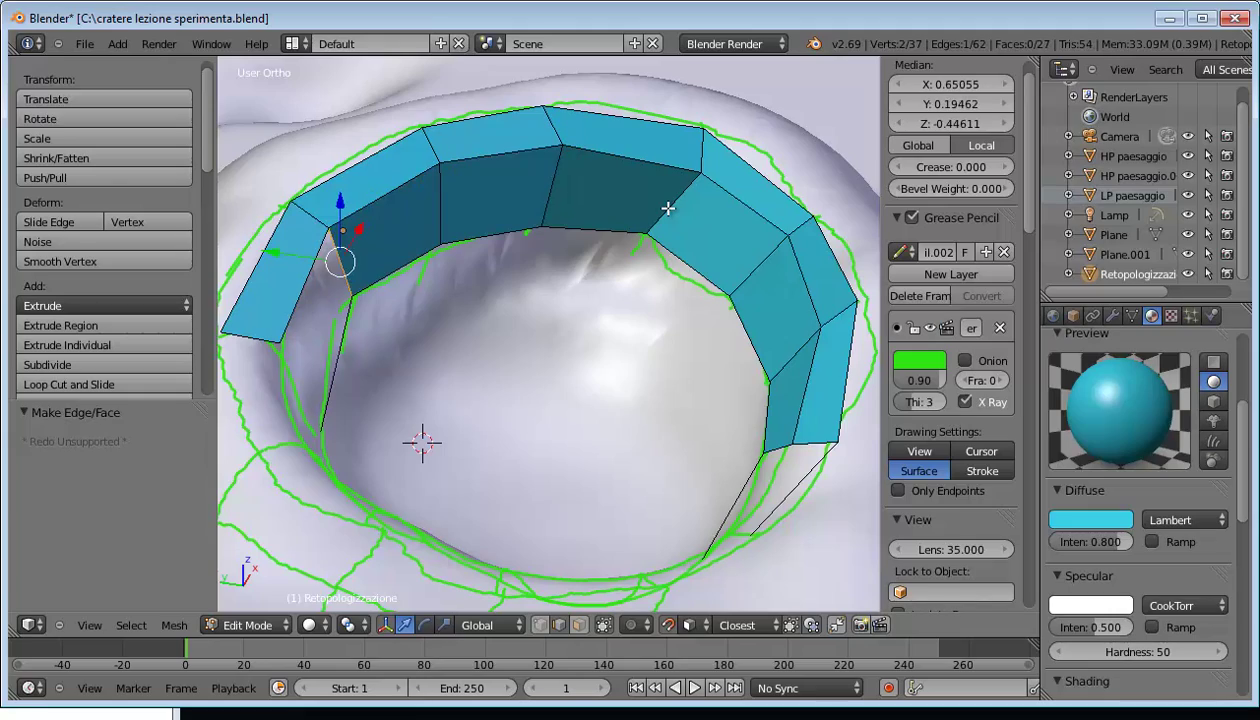
pyautogui.press('f')
pyautogui.moveTo(553, 257)
pyautogui.mouseDown(button='middle')
pyautogui.moveTo(393, 254)
pyautogui.moveTo(670, 232)
pyautogui.moveTo(768, 253)
pyautogui.moveTo(430, 239)
pyautogui.moveTo(569, 240)
pyautogui.moveTo(759, 281)
pyautogui.moveTo(712, 374)
pyautogui.moveTo(655, 268)
pyautogui.mouseUp(button='middle')
# - Extrude two vertices from the first rim corner down the outer slope onto the green guide stroke
pyautogui.scroll(2, 569, 240)
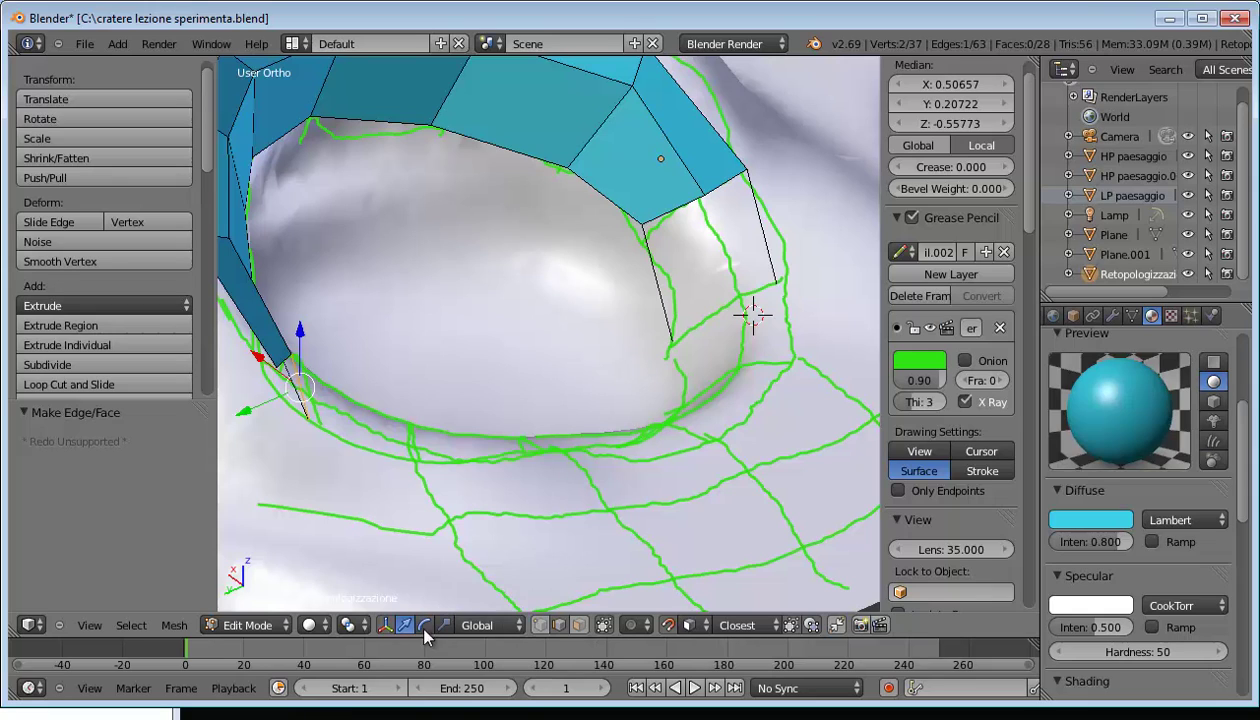
pyautogui.rightClick(703, 197)
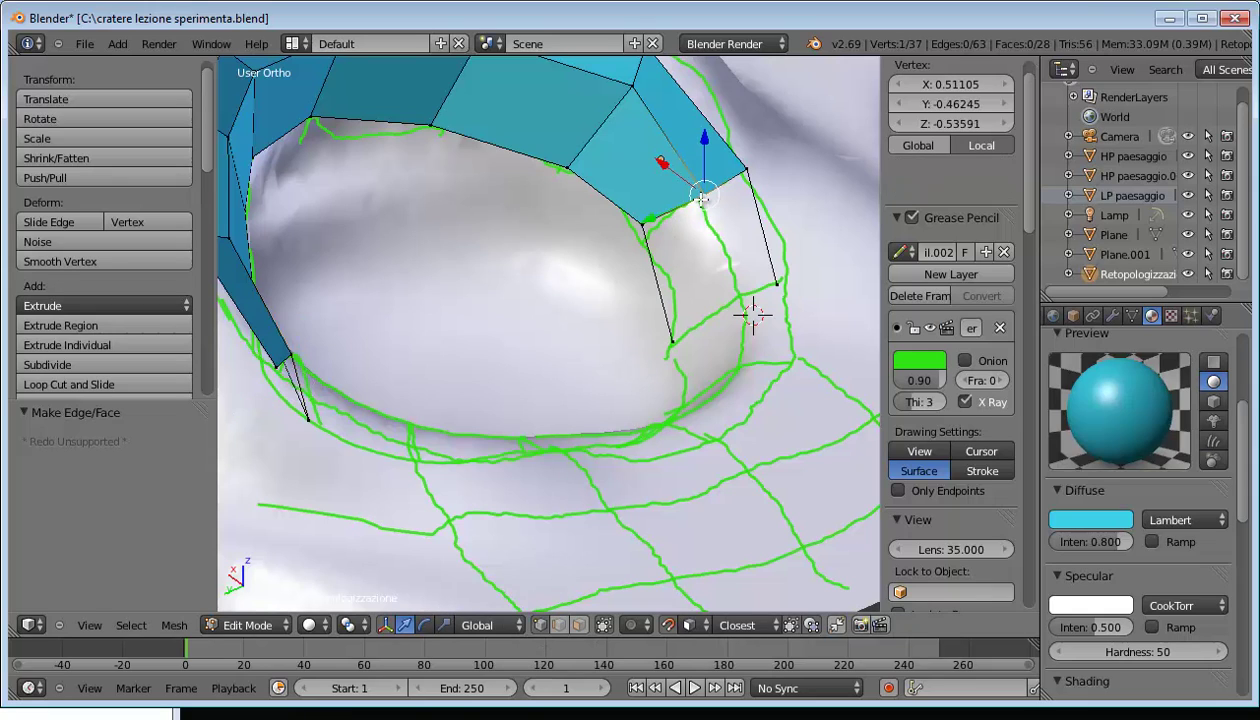
pyautogui.press('e')
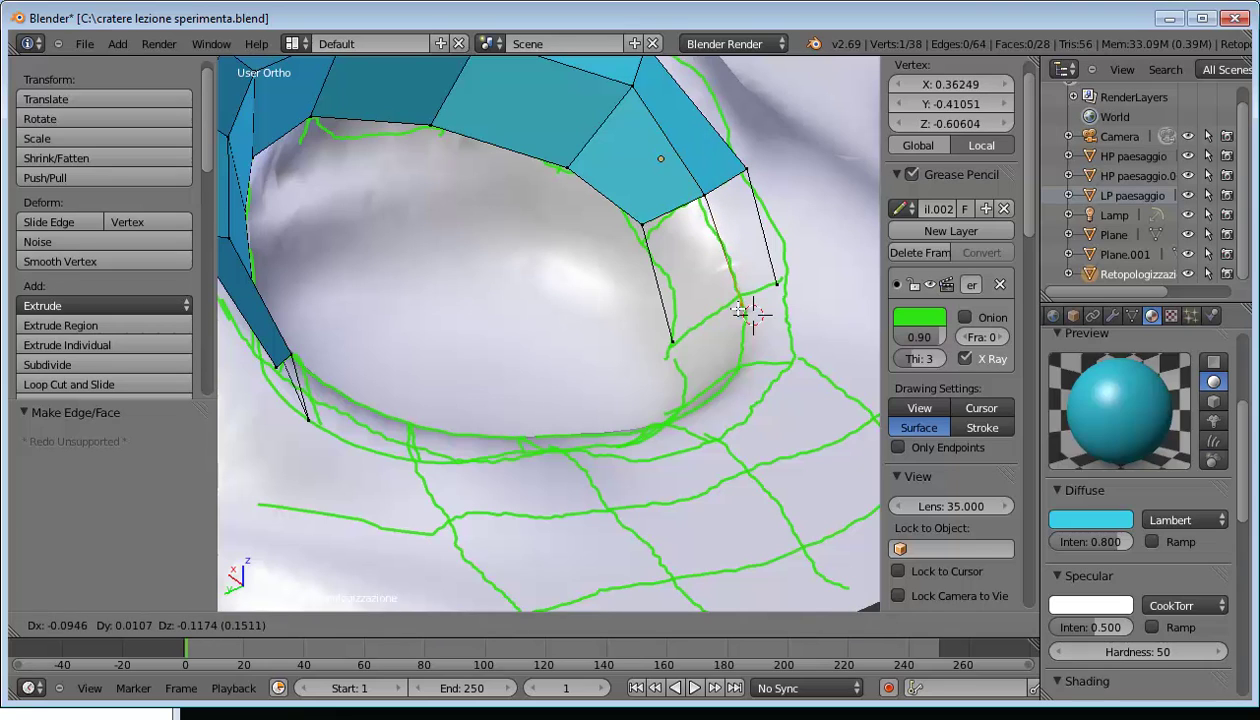
pyautogui.click(738, 310)
pyautogui.press('e')
pyautogui.click(742, 368)
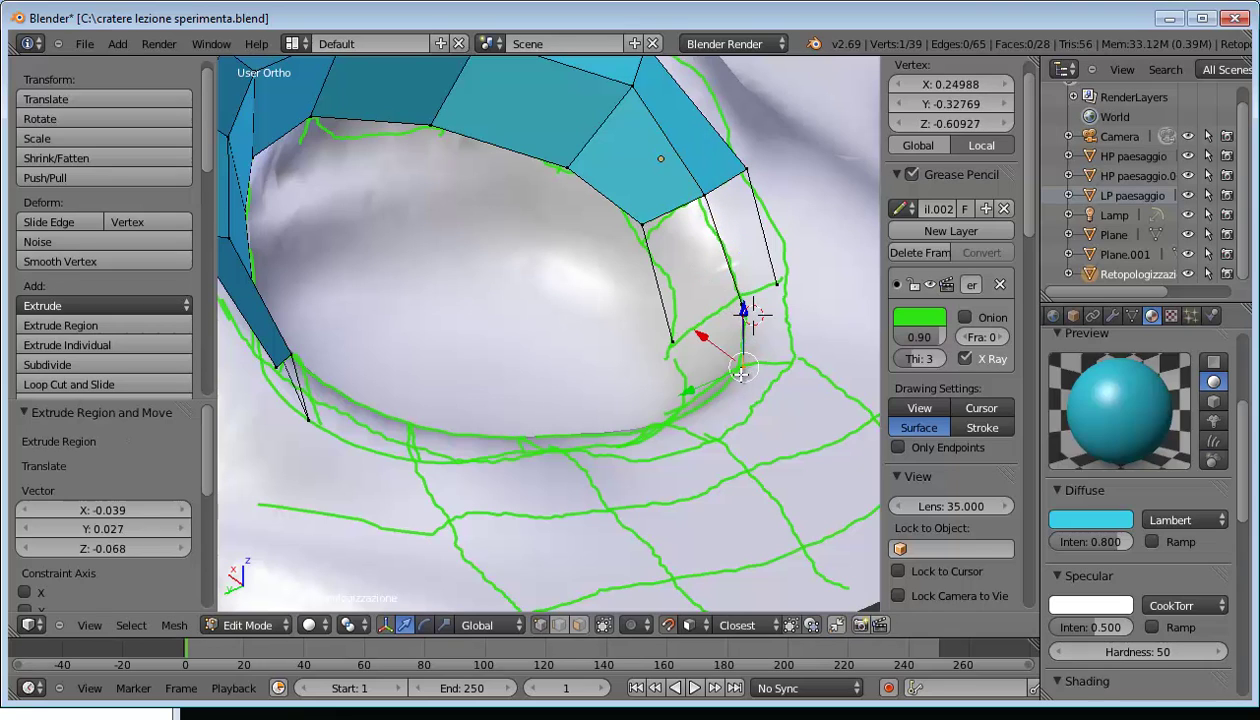
# - Extrude one vertex each from two more rim corners down the outer slope to the guide strokes
pyautogui.rightClick(780, 283)
pyautogui.press('e')
pyautogui.click(790, 366)
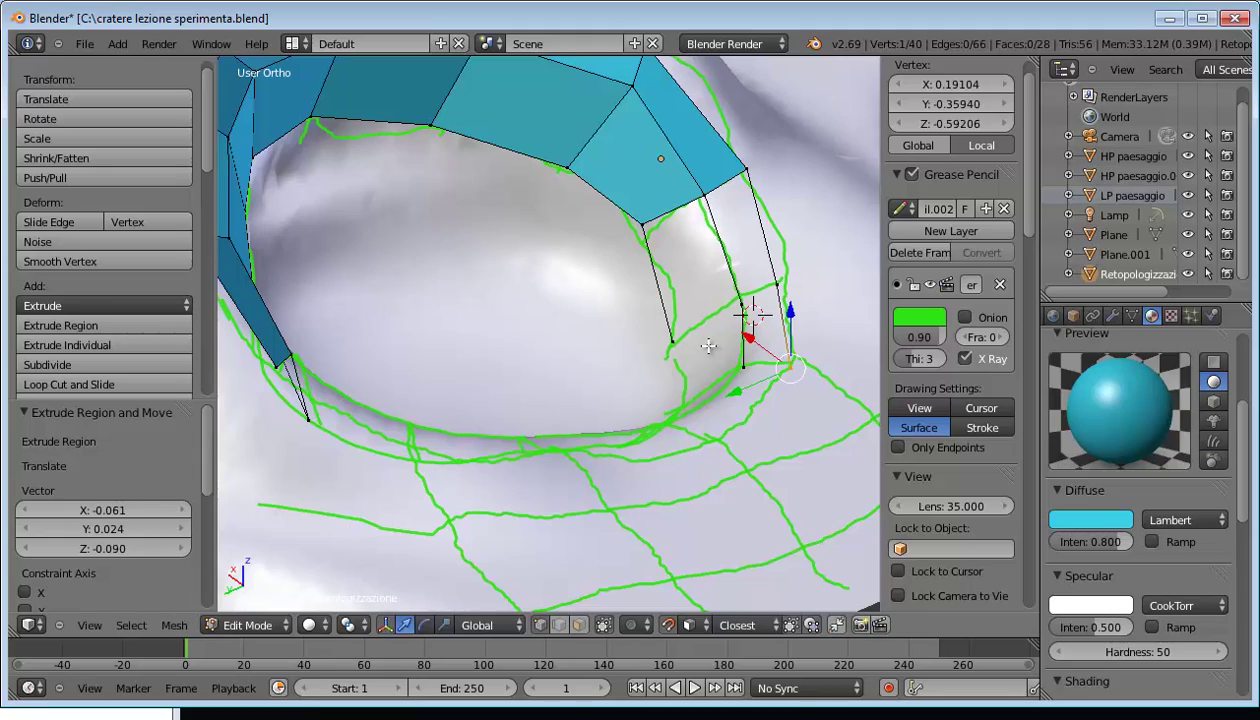
pyautogui.rightClick(673, 343)
pyautogui.press('e')
pyautogui.click(757, 413)
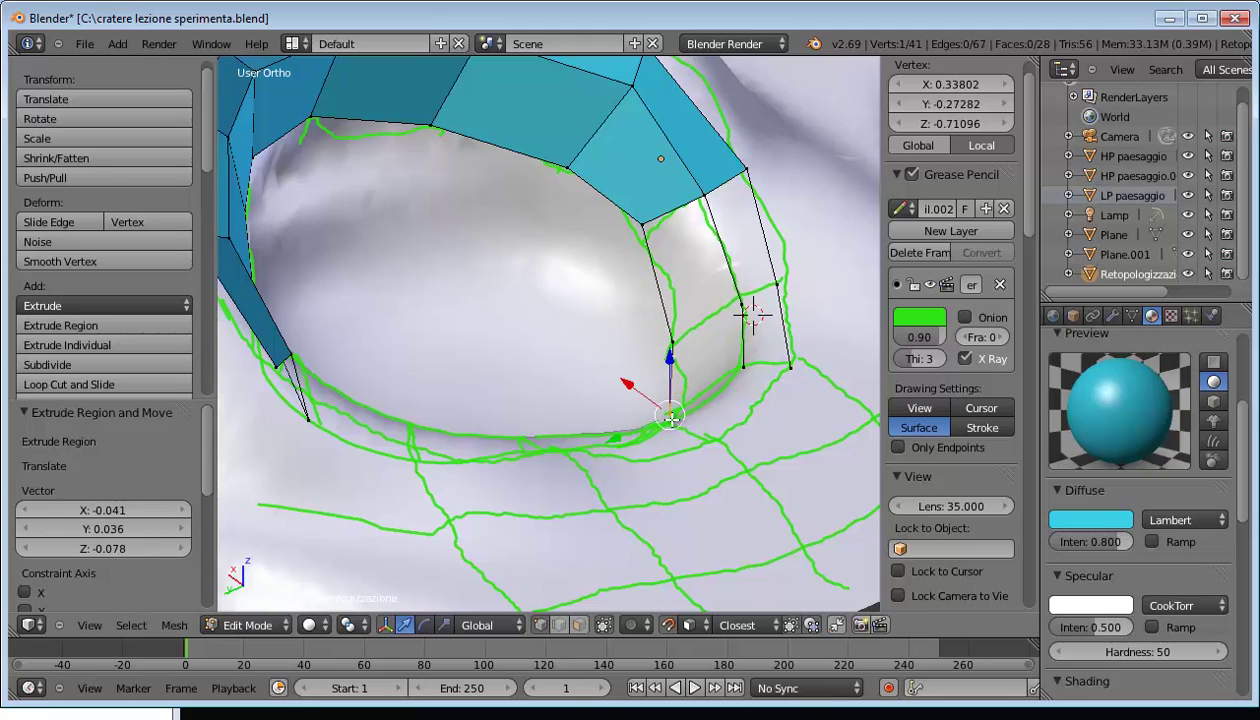
pyautogui.moveTo(740, 410)
pyautogui.mouseDown(button='middle')
pyautogui.moveTo(957, 450)
pyautogui.moveTo(733, 346)
pyautogui.mouseUp(button='middle')
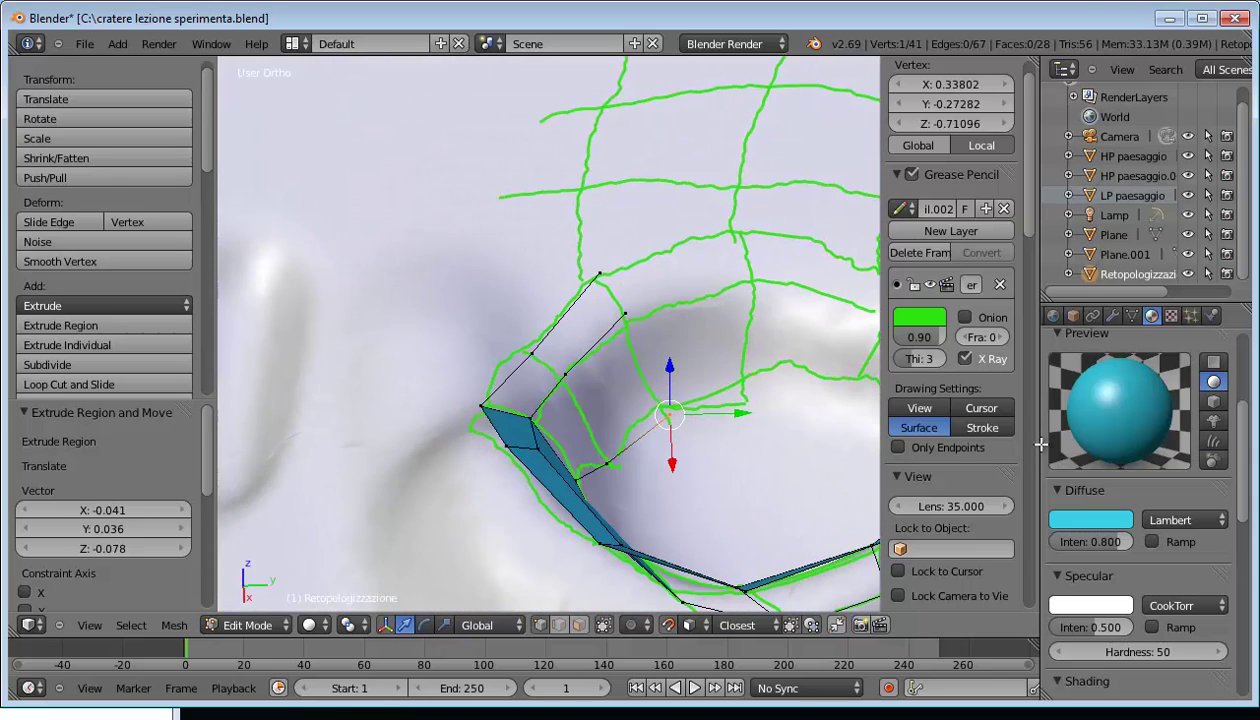
# - Extrude a new vertex from each of three flap outline vertices along the green guides
pyautogui.rightClick(595, 272)
pyautogui.press('e')
pyautogui.click(732, 233)
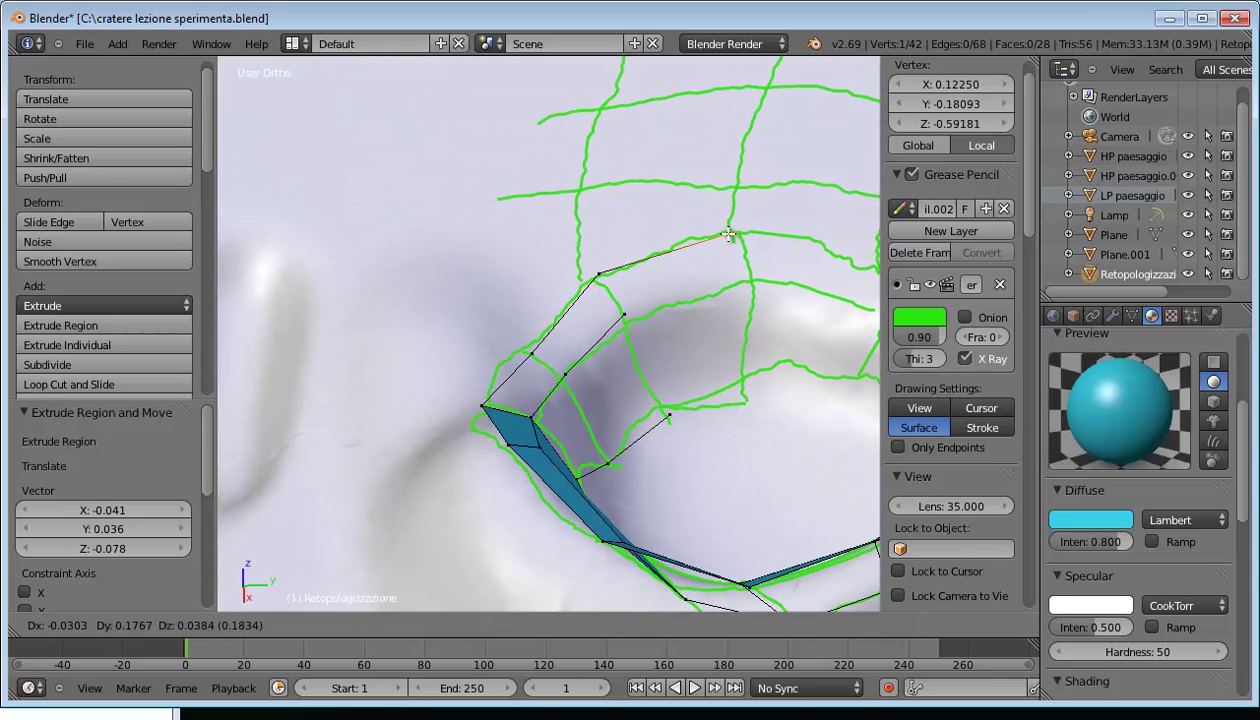
pyautogui.rightClick(620, 317)
pyautogui.press('e')
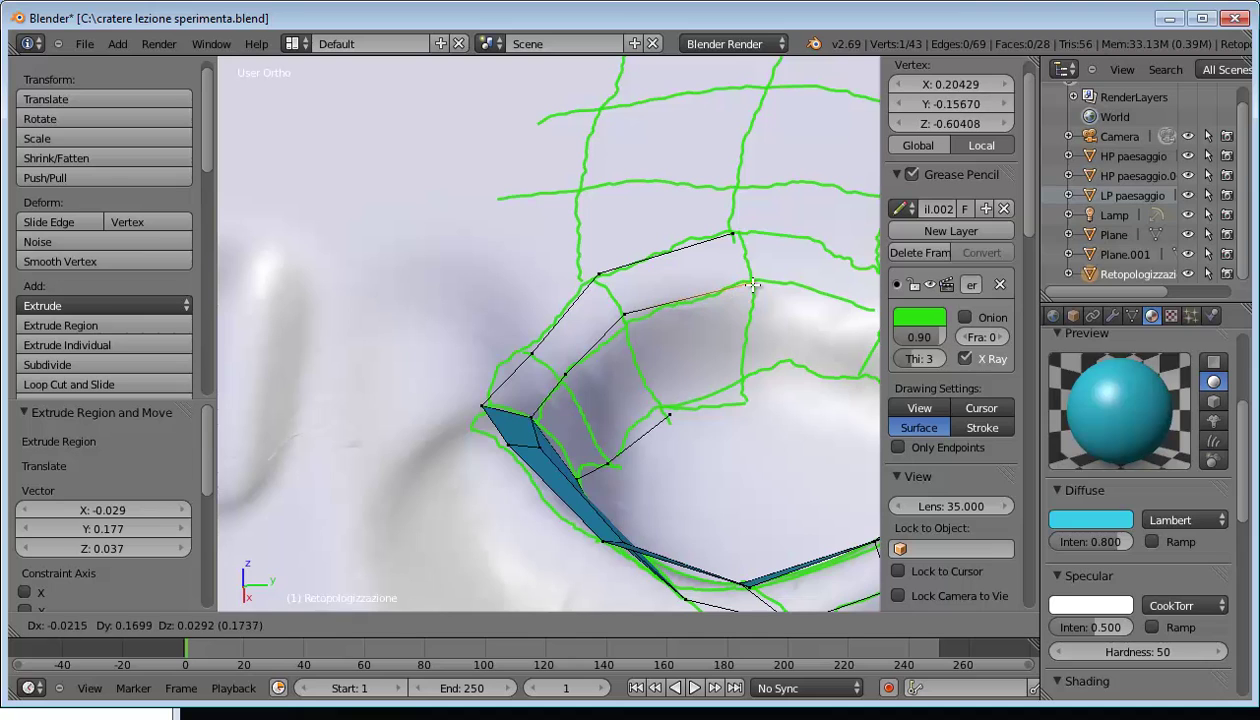
pyautogui.click(750, 285)
pyautogui.rightClick(663, 412)
pyautogui.press('e')
pyautogui.click(748, 380)
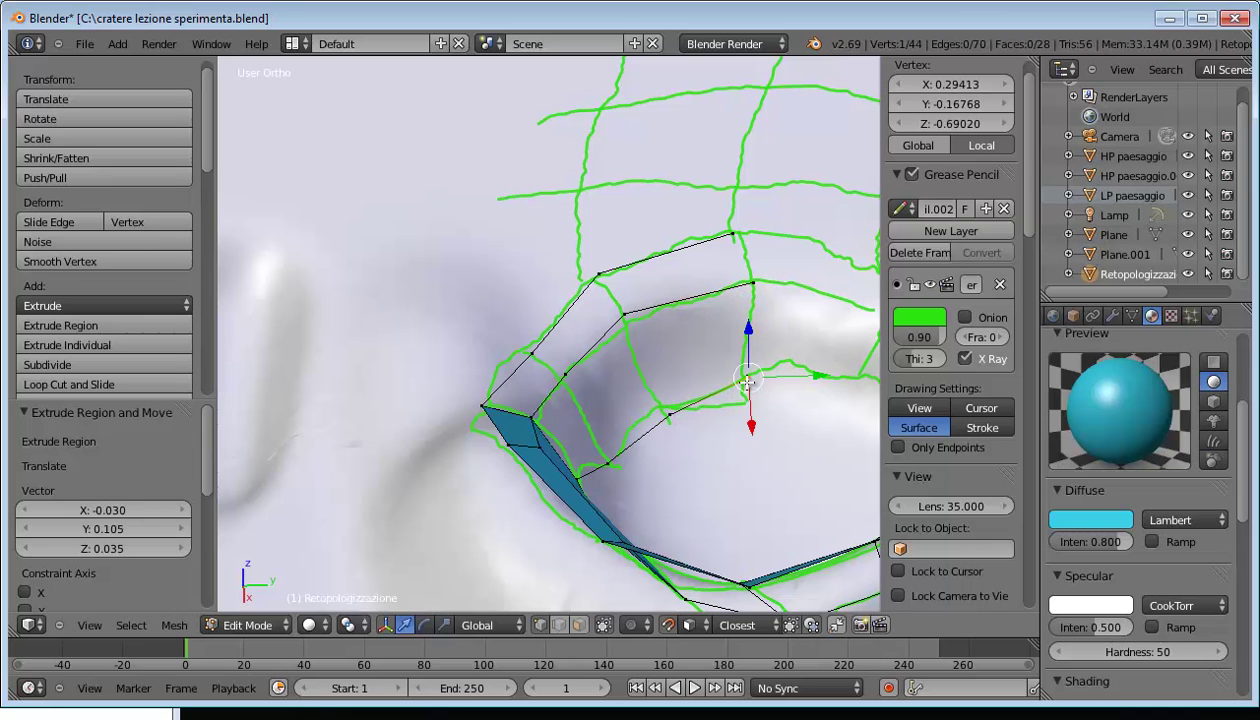
pyautogui.moveTo(820, 378); pyautogui.dragTo(704, 302, button='middle')
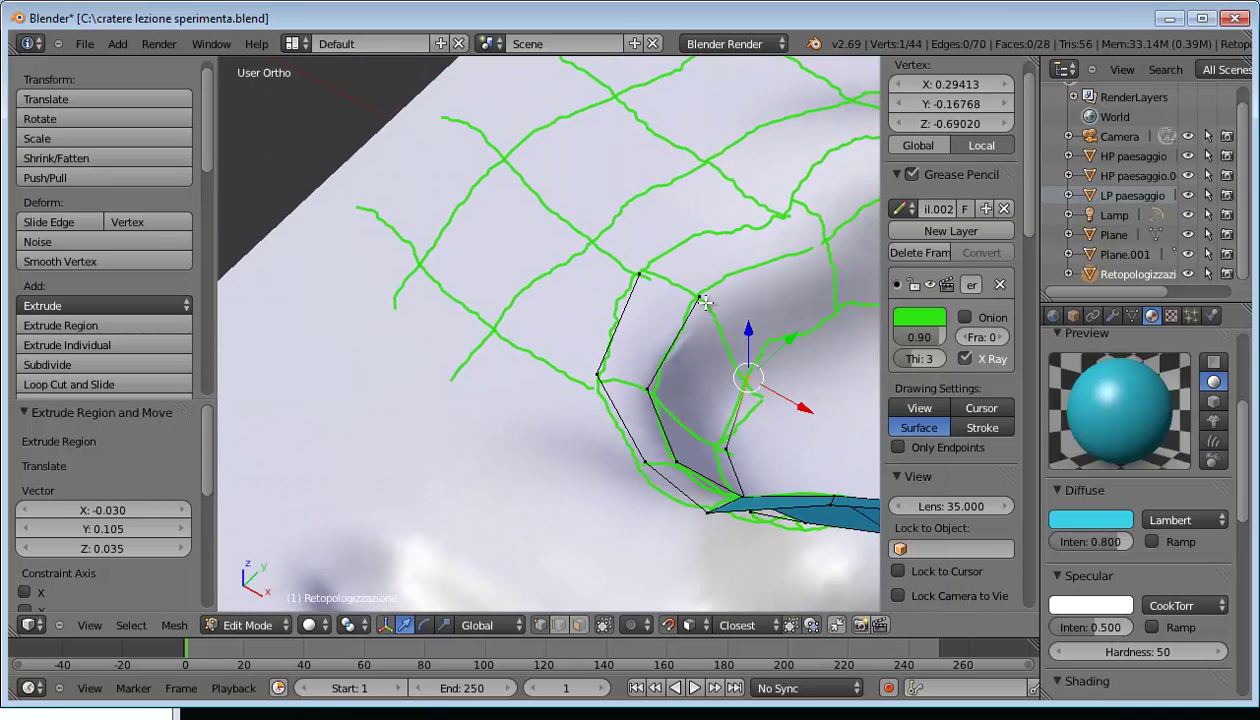
# - Continue extruding vertices along the flap, delete the stray extra vertex, and extend to the outer guide stroke
pyautogui.press('e')
pyautogui.click(820, 238)
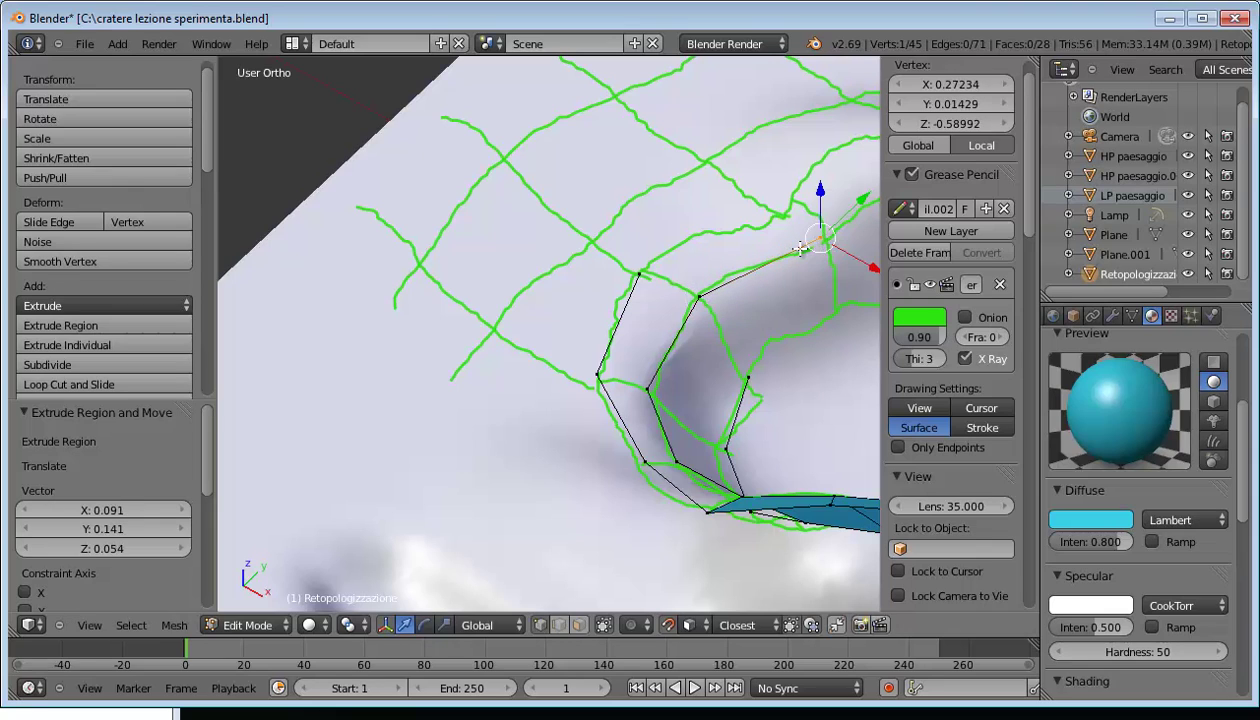
pyautogui.press('e')
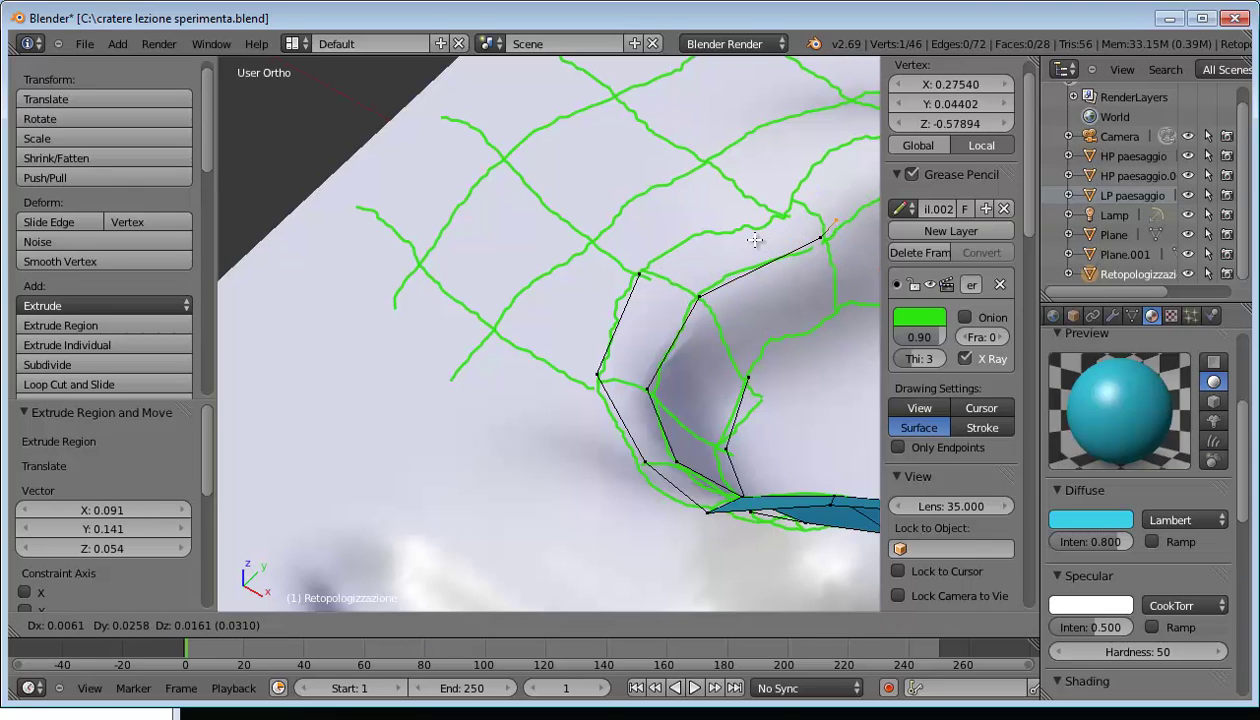
pyautogui.click(684, 256)
pyautogui.press('x')
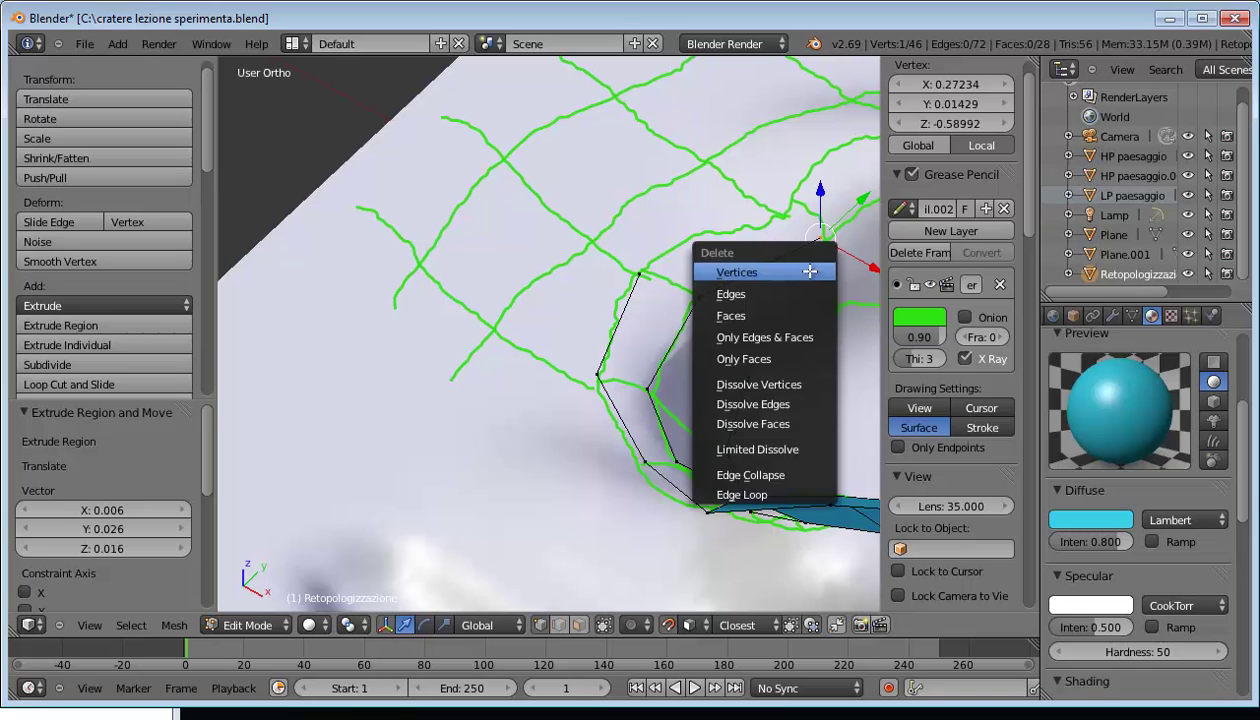
pyautogui.click(810, 271)
pyautogui.rightClick(641, 272)
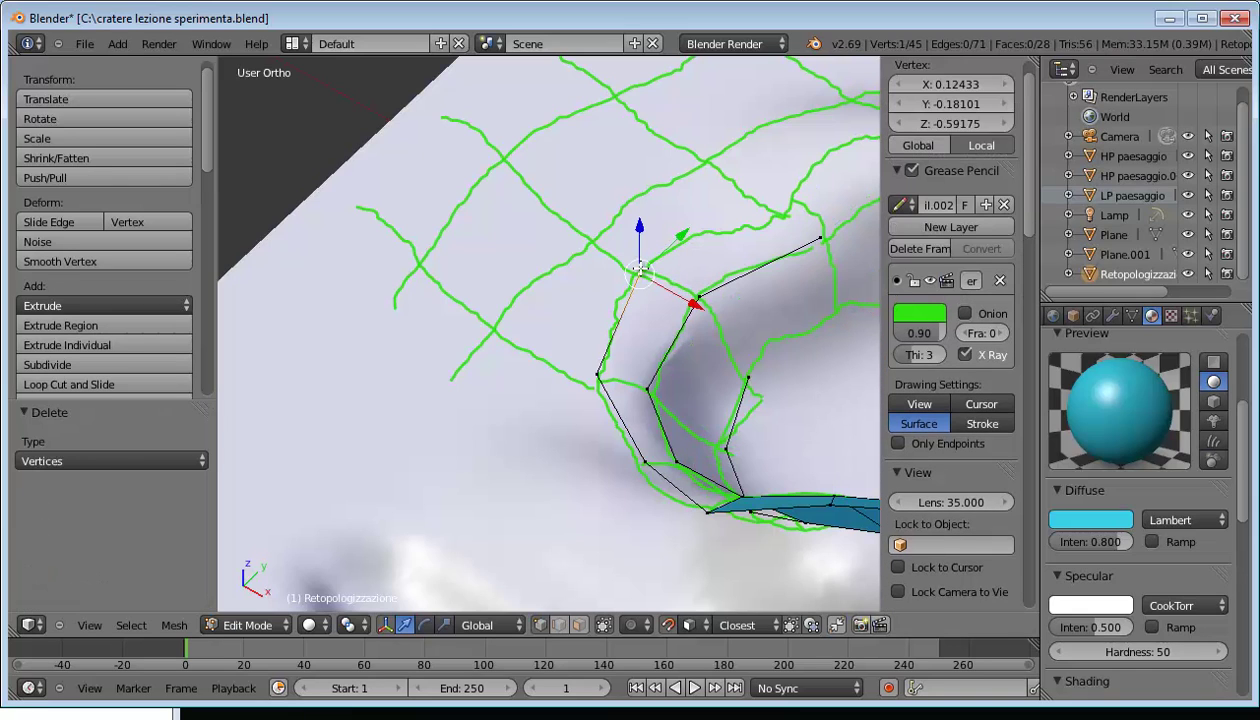
pyautogui.press('e')
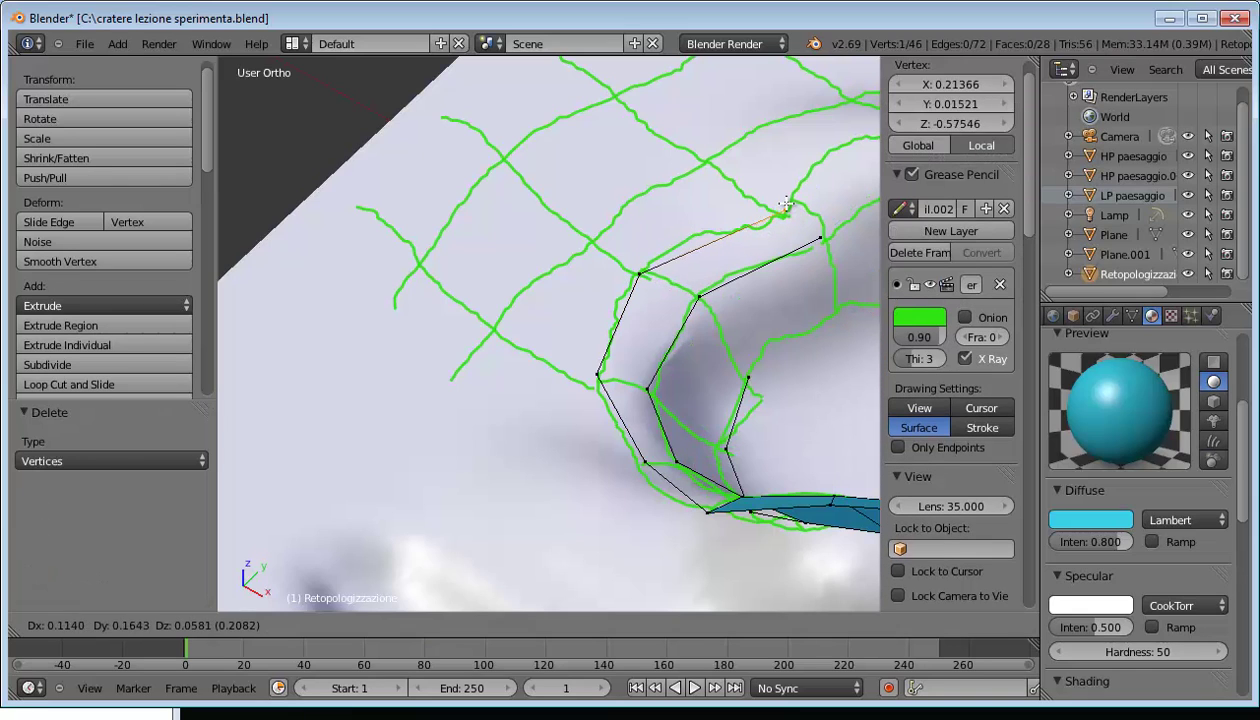
pyautogui.click(784, 206)
pyautogui.moveTo(793, 266); pyautogui.dragTo(491, 310, button='middle')
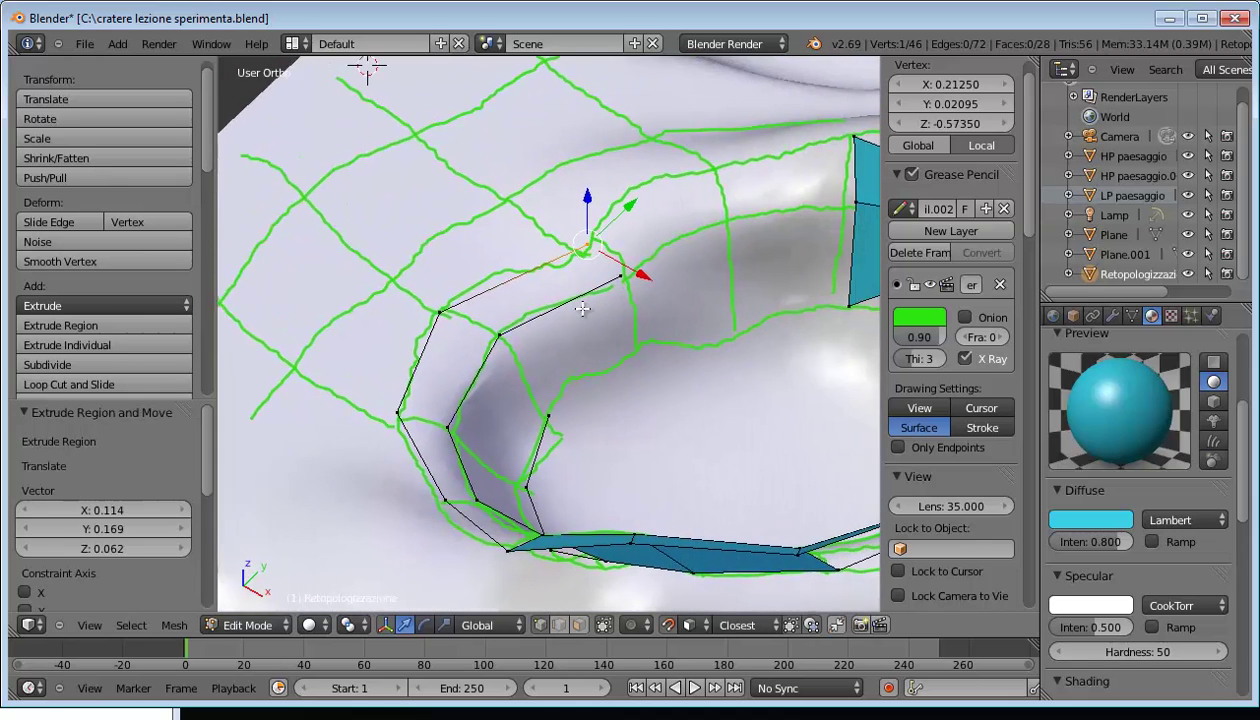
# - Trace the inner flap edge with three extruded vertices and close the outline from the outer corner
pyautogui.rightClick(445, 424)
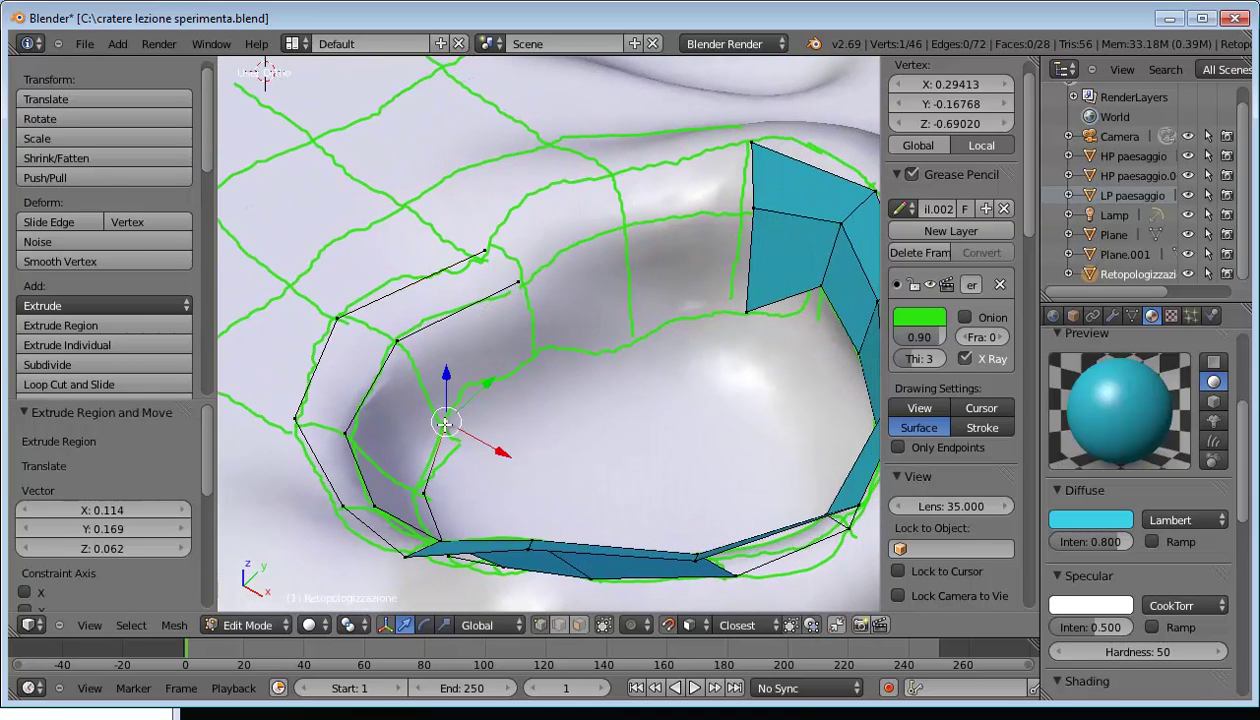
pyautogui.press('e')
pyautogui.click(531, 353)
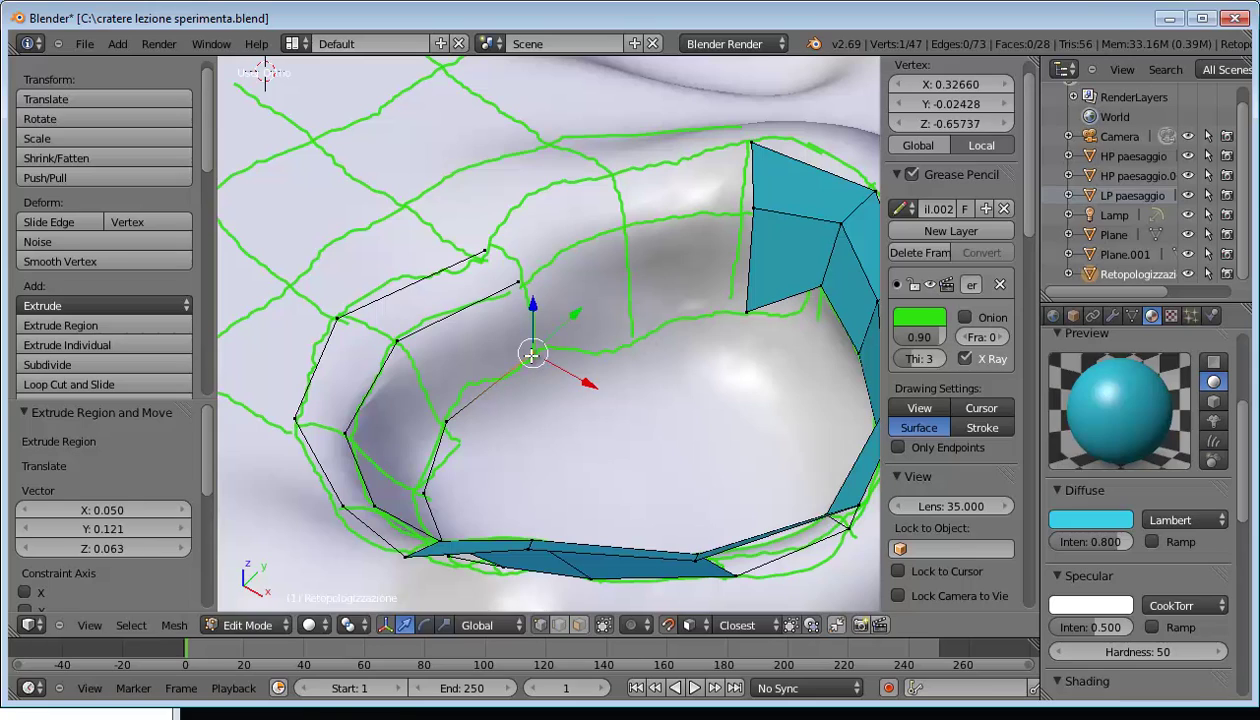
pyautogui.press('e')
pyautogui.click(634, 342)
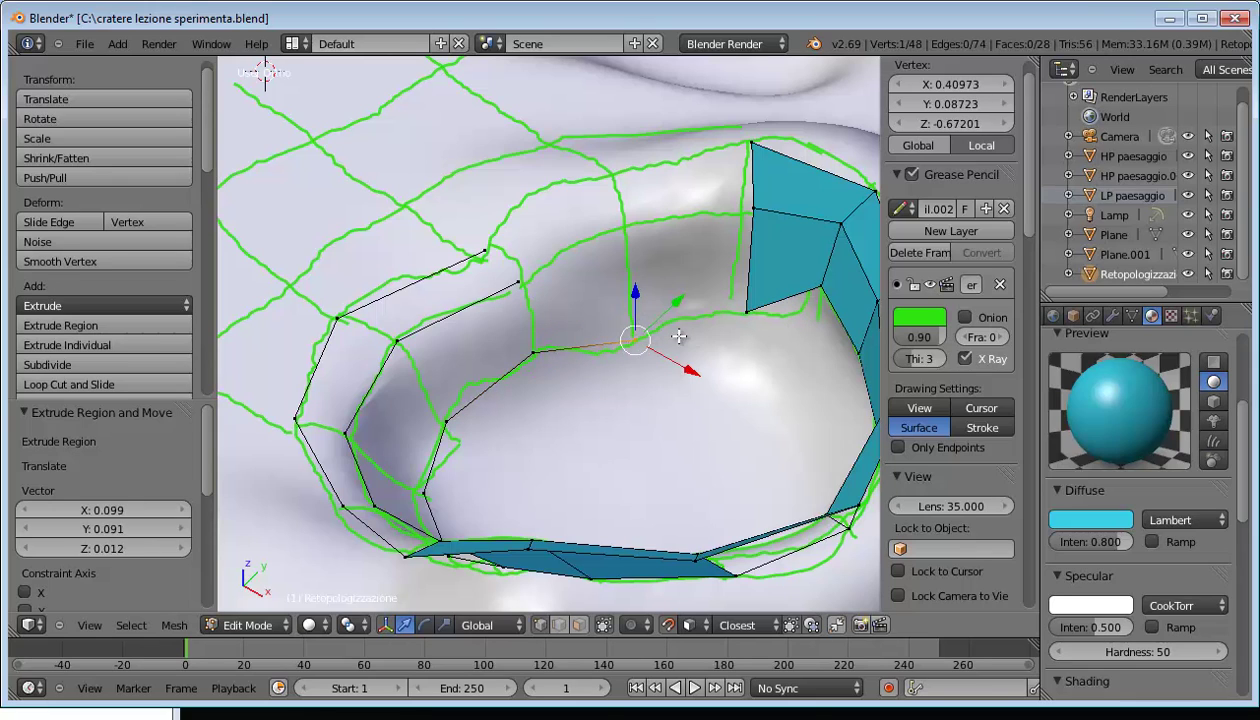
pyautogui.press('e')
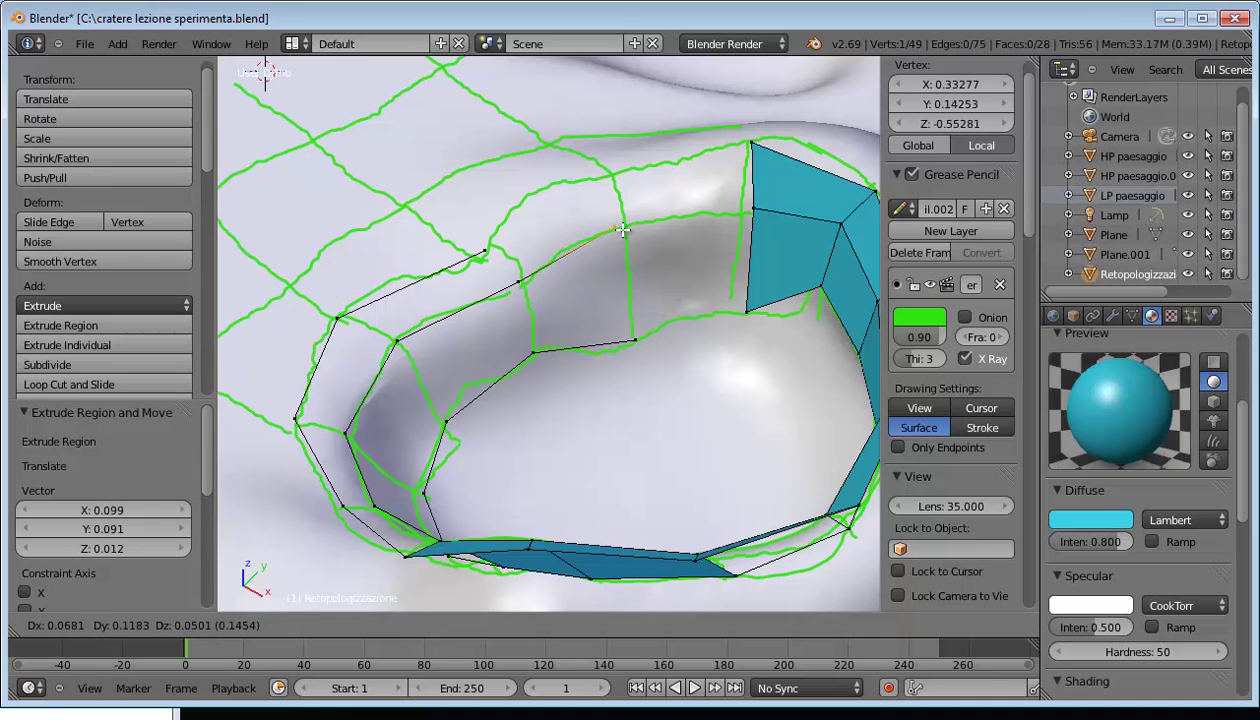
pyautogui.click(613, 229)
pyautogui.rightClick(484, 251)
pyautogui.press('e')
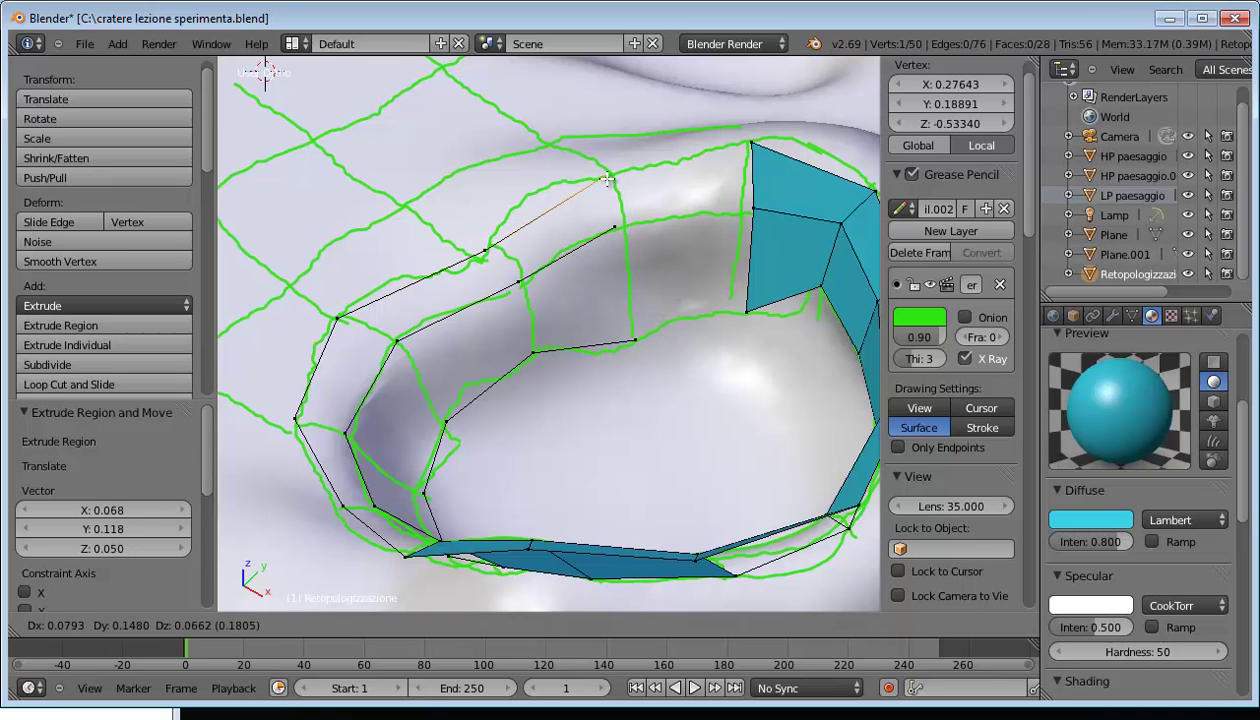
pyautogui.click(603, 176)
pyautogui.moveTo(628, 200)
pyautogui.mouseDown(button='middle')
pyautogui.moveTo(669, 245)
pyautogui.moveTo(812, 178)
pyautogui.mouseUp(button='middle')
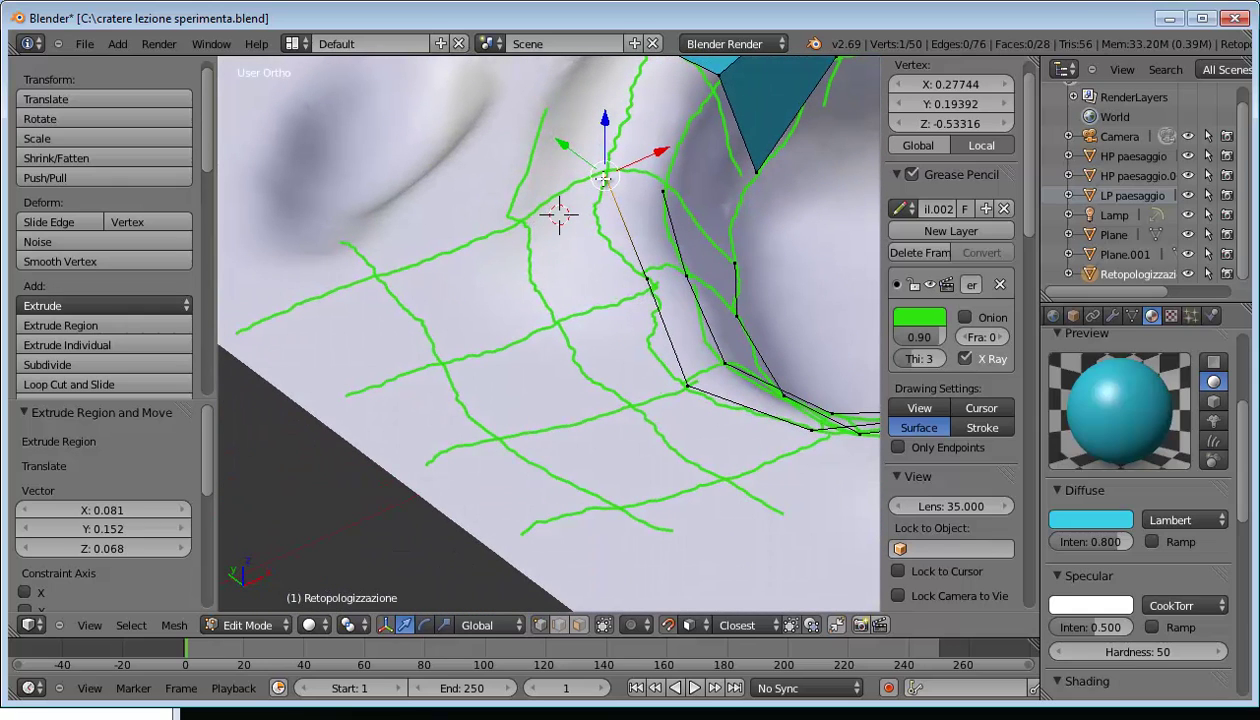
# - Extend a three-vertex row across the flap, then extrude a two-vertex row out from a rim vertex
pyautogui.press('e')
pyautogui.click(524, 218)
pyautogui.press('e')
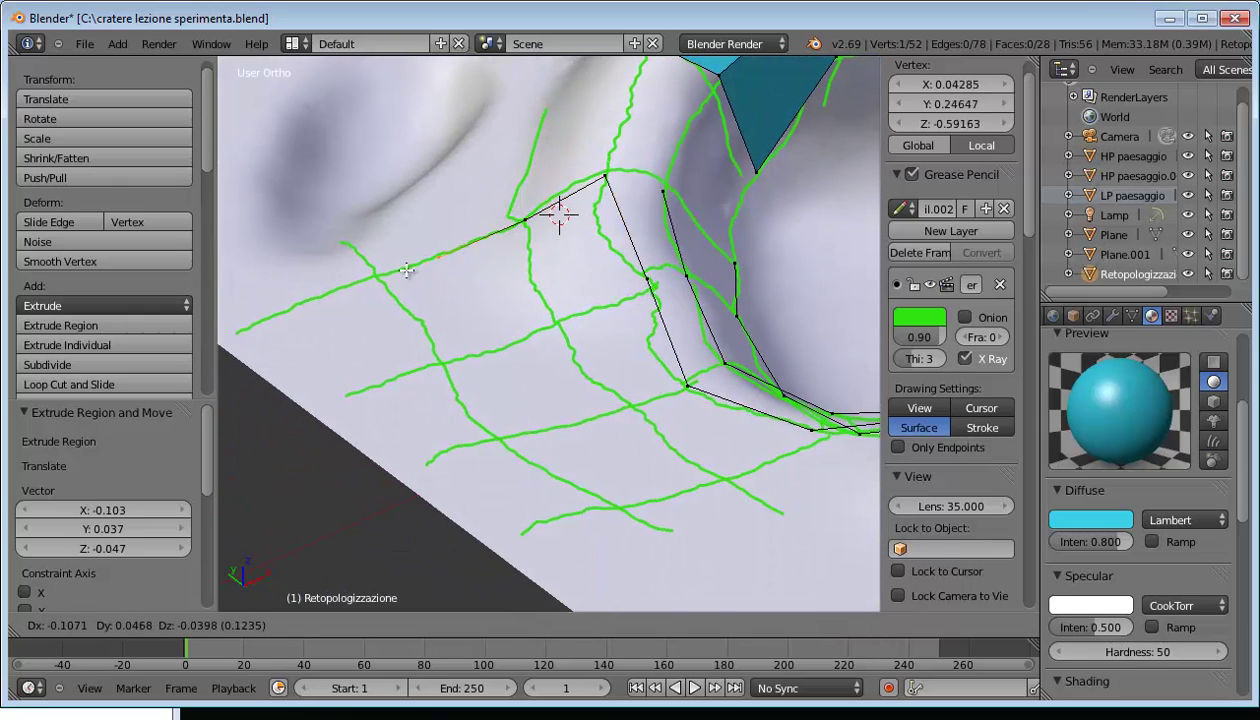
pyautogui.click(378, 273)
pyautogui.press('e')
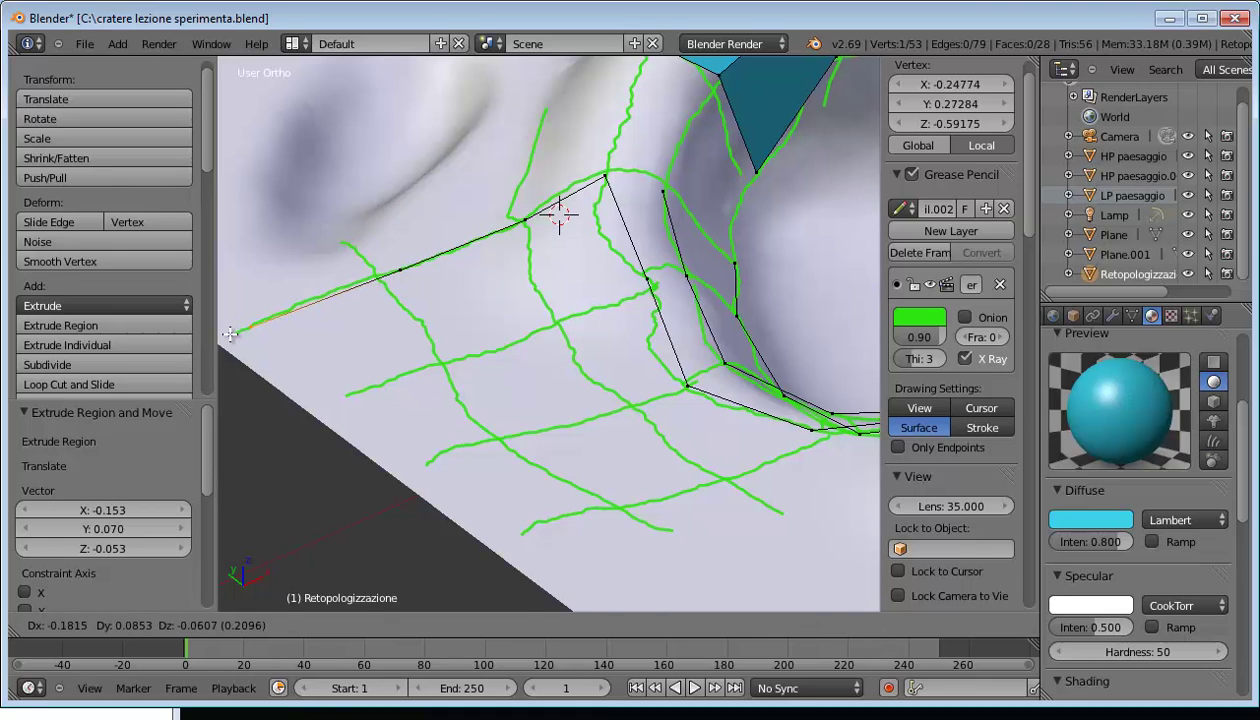
pyautogui.click(230, 334)
pyautogui.rightClick(648, 283)
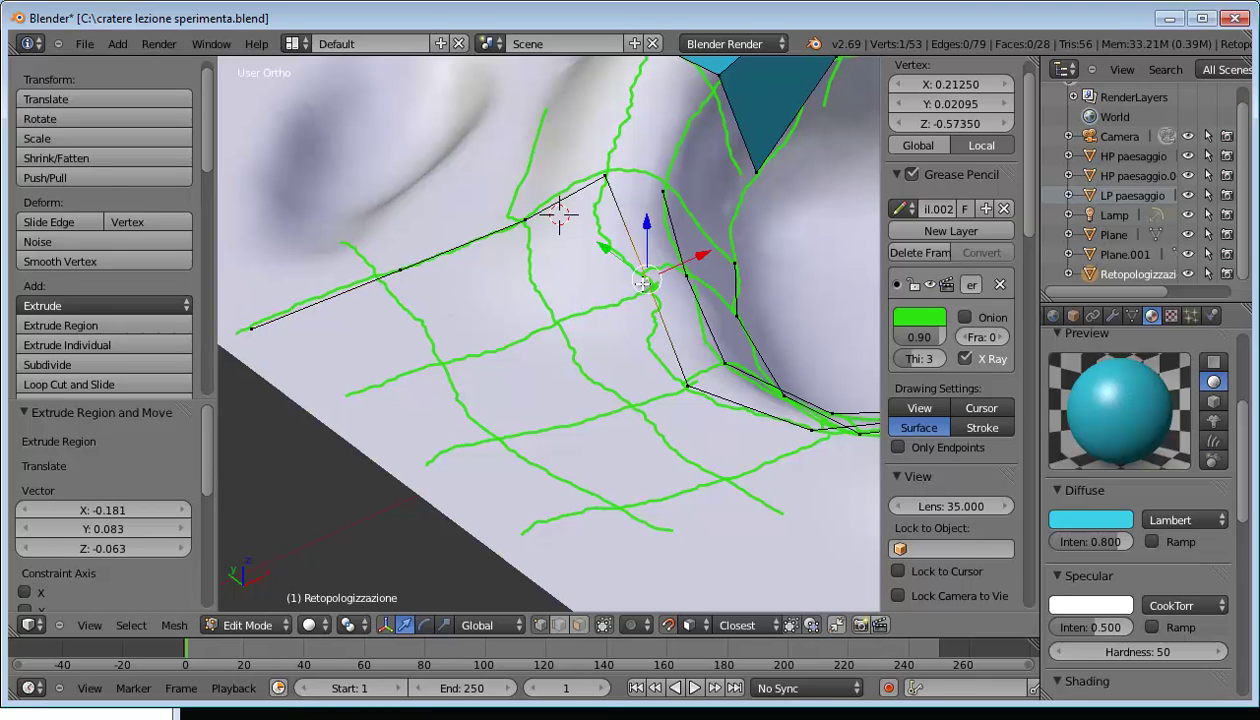
pyautogui.press('e')
pyautogui.click(560, 318)
pyautogui.press('e')
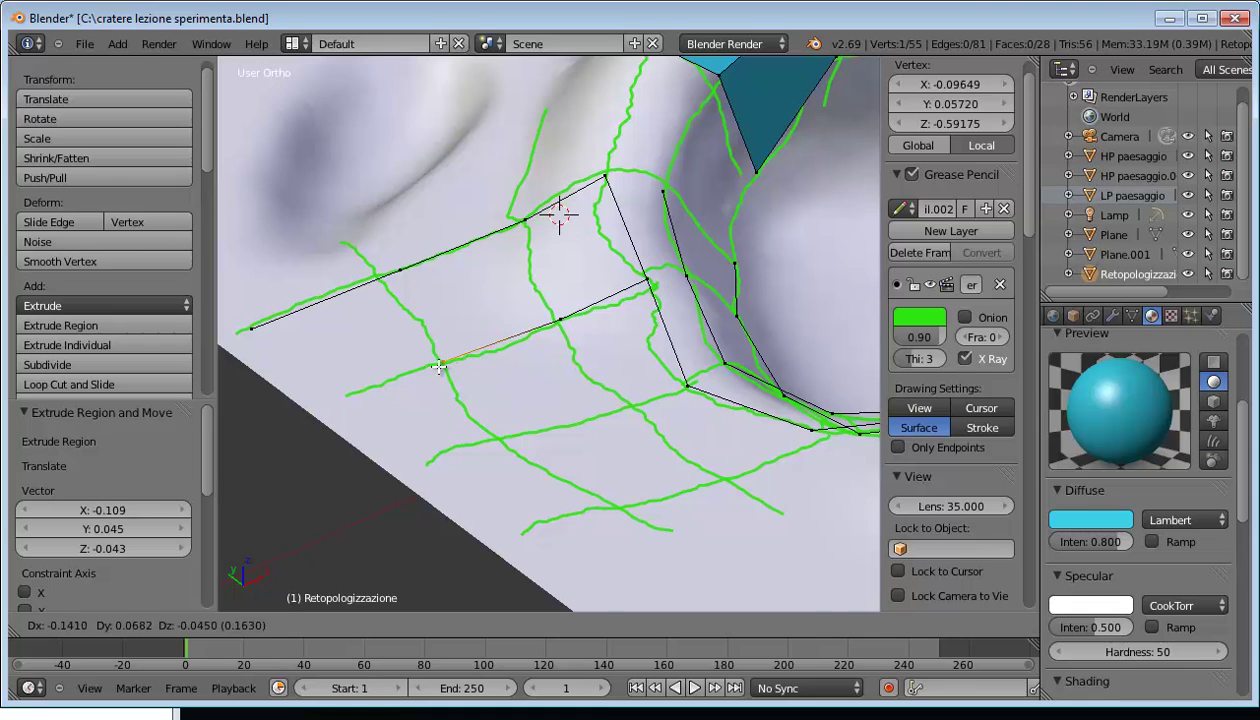
pyautogui.click(353, 395)
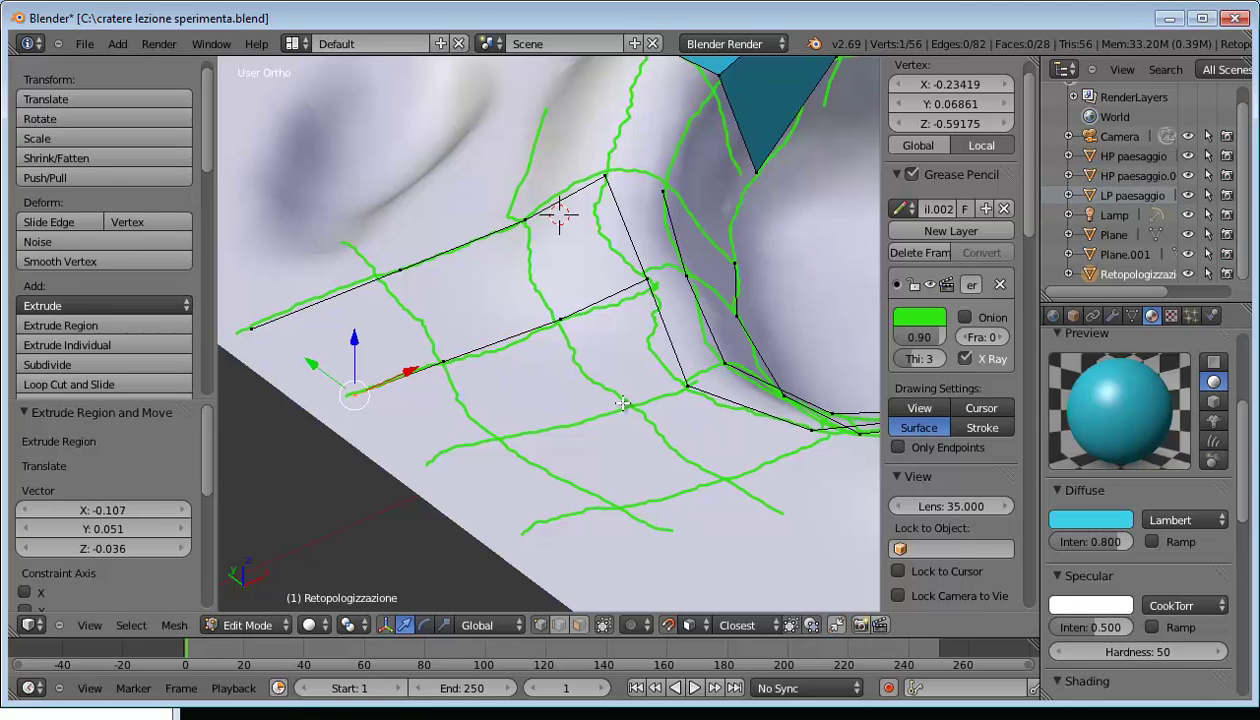
# - Extrude another three-vertex row from the next rim vertex along the guide lines
pyautogui.rightClick(688, 388)
pyautogui.press('e')
pyautogui.click(630, 405)
pyautogui.press('e')
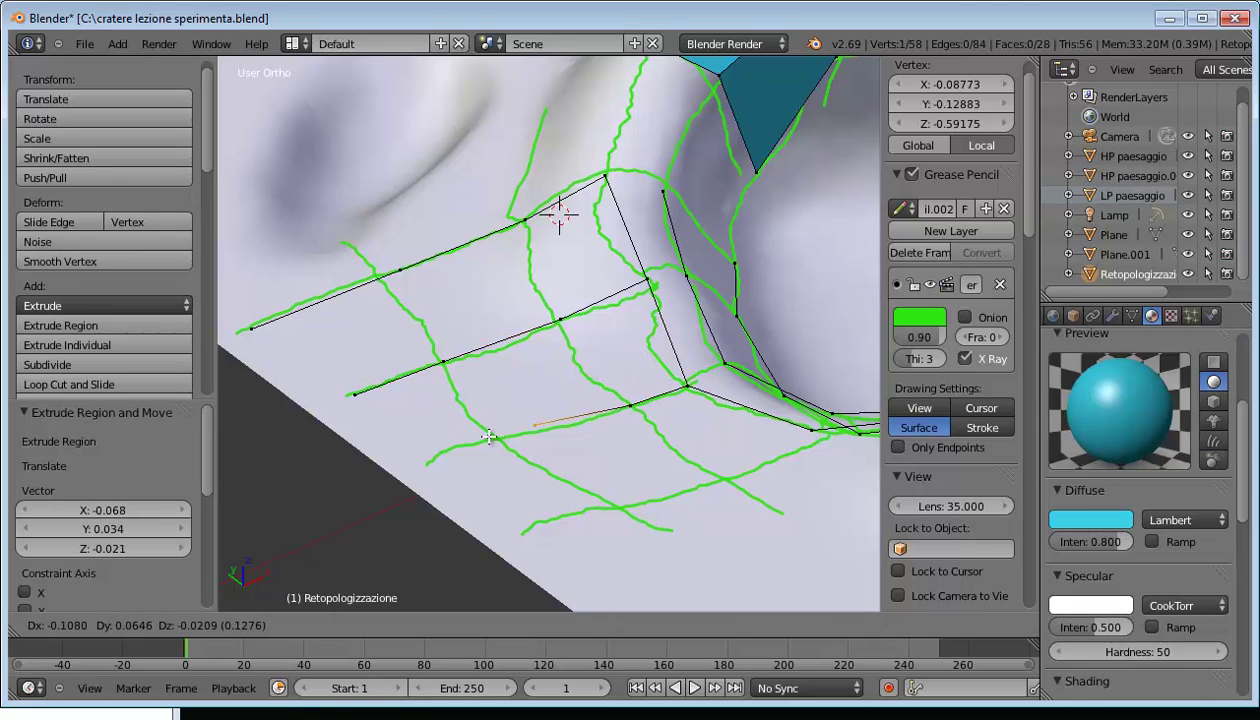
pyautogui.click(458, 443)
pyautogui.press('e')
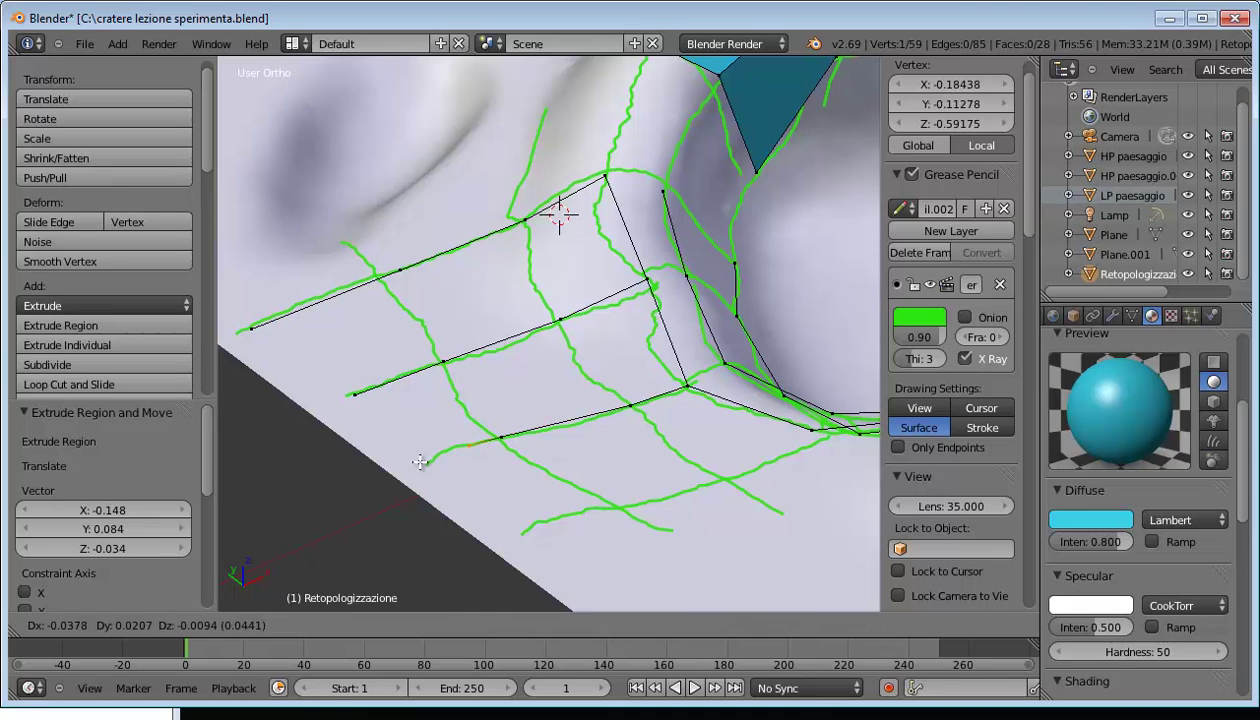
pyautogui.click(421, 462)
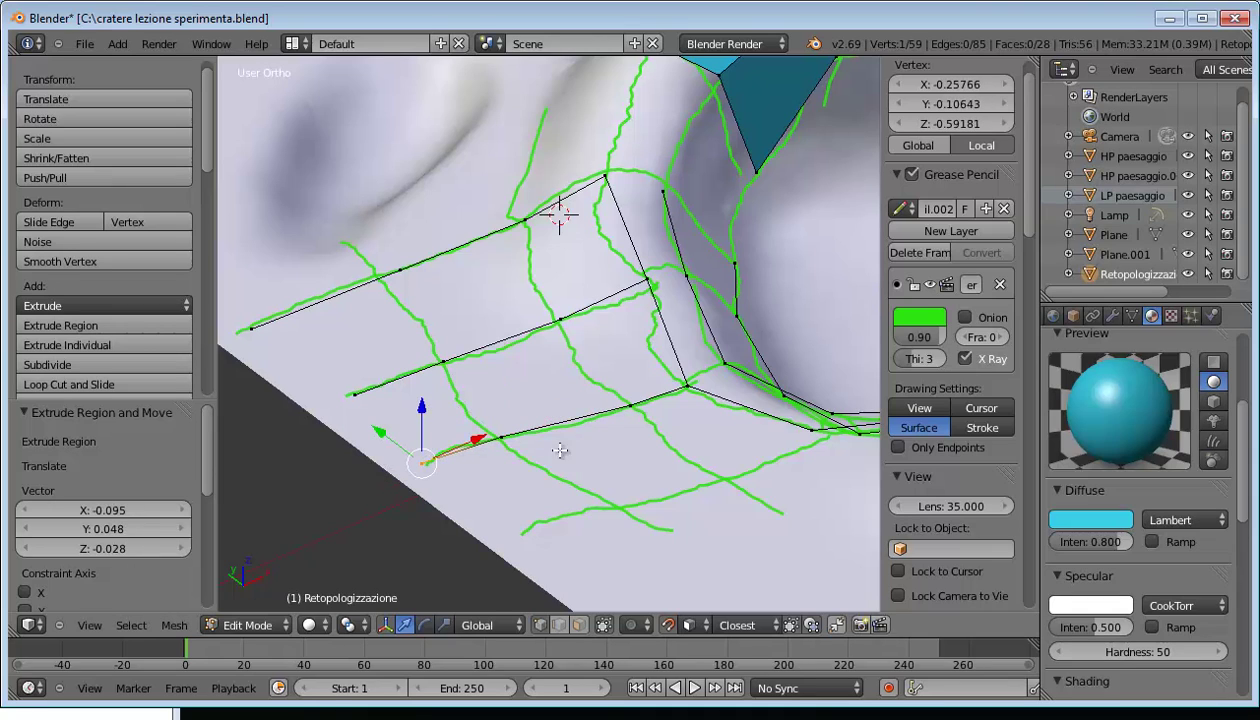
# - Extrude a further three-vertex row from the next rim vertex out to the flap edge
pyautogui.rightClick(805, 428)
pyautogui.press('e')
pyautogui.click(721, 479)
pyautogui.press('e')
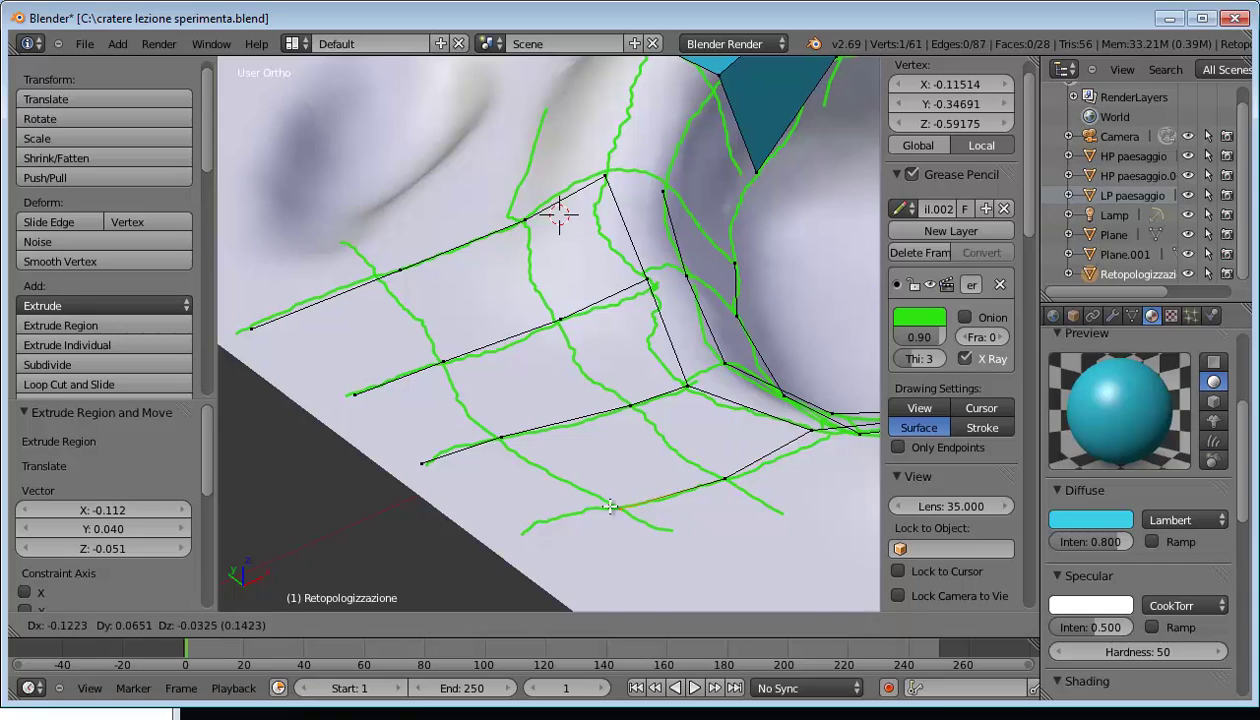
pyautogui.click(609, 507)
pyautogui.press('e')
pyautogui.click(518, 530)
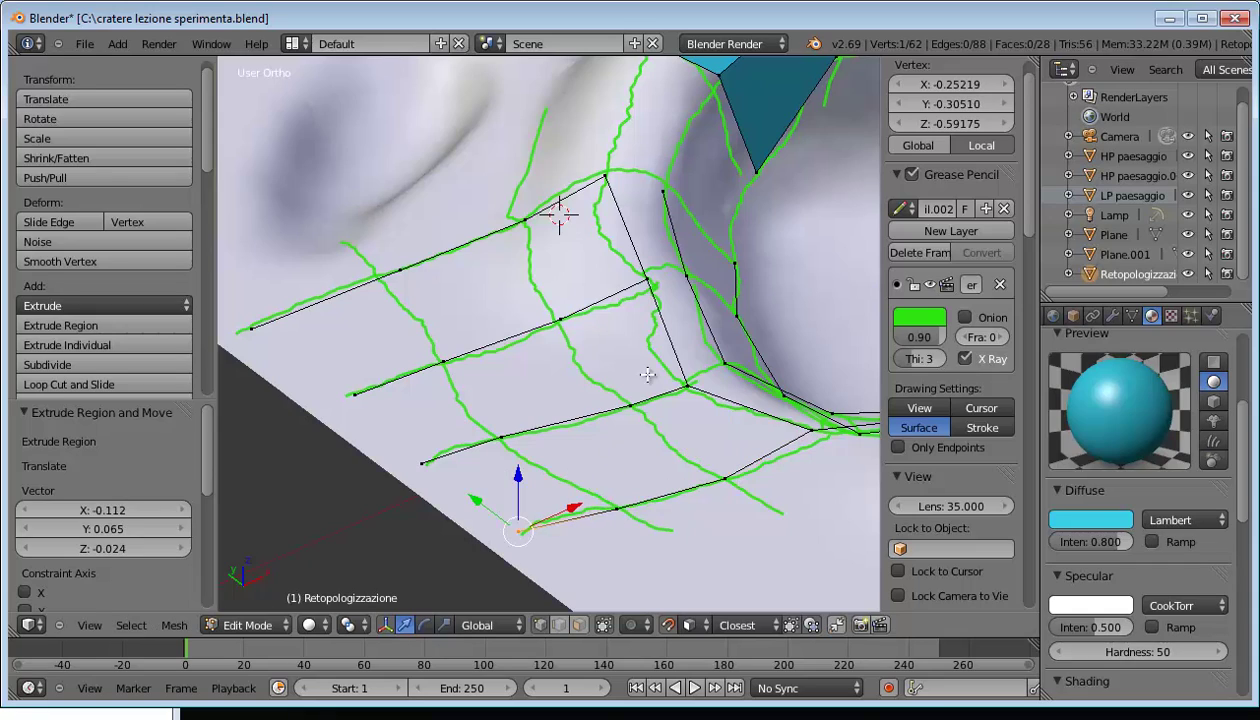
pyautogui.moveTo(647, 374)
pyautogui.mouseDown(button='middle')
pyautogui.moveTo(647, 197)
pyautogui.moveTo(717, 290)
pyautogui.moveTo(683, 281)
pyautogui.mouseUp(button='middle')
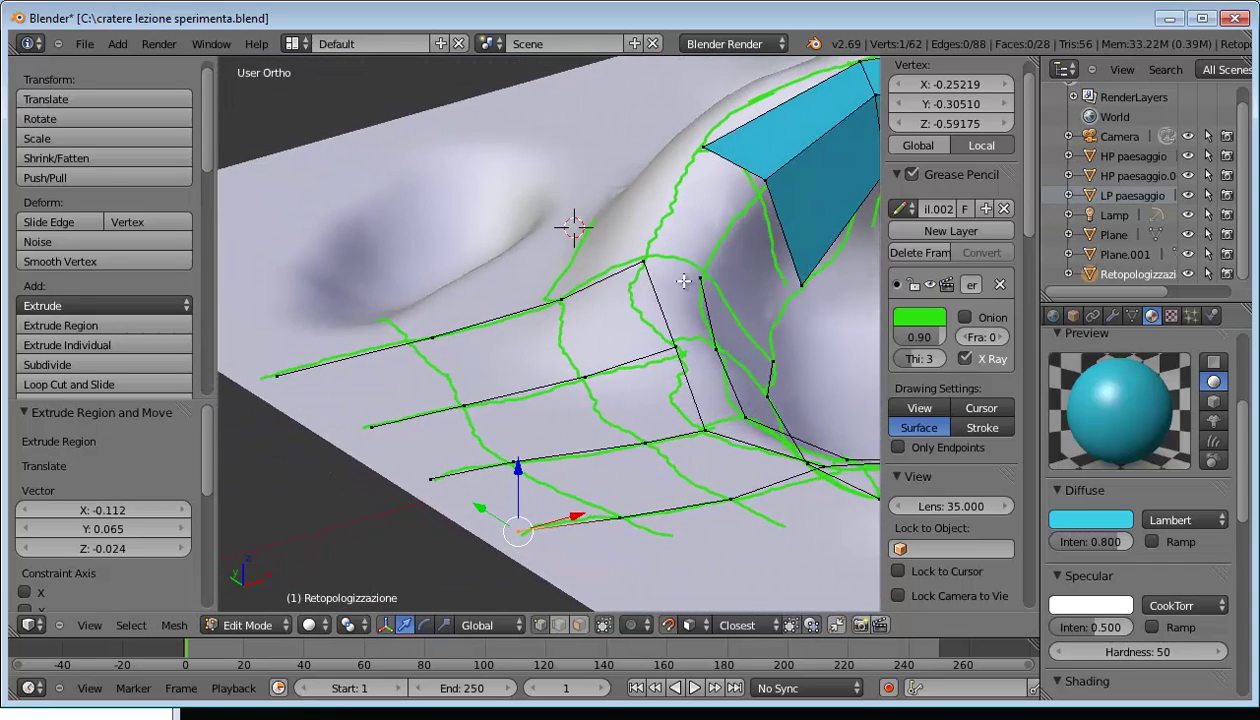
# - Select the four corner vertices between the rim strip and the edge chain and fill a quad face
pyautogui.click(560, 626)
pyautogui.rightClick(739, 177)
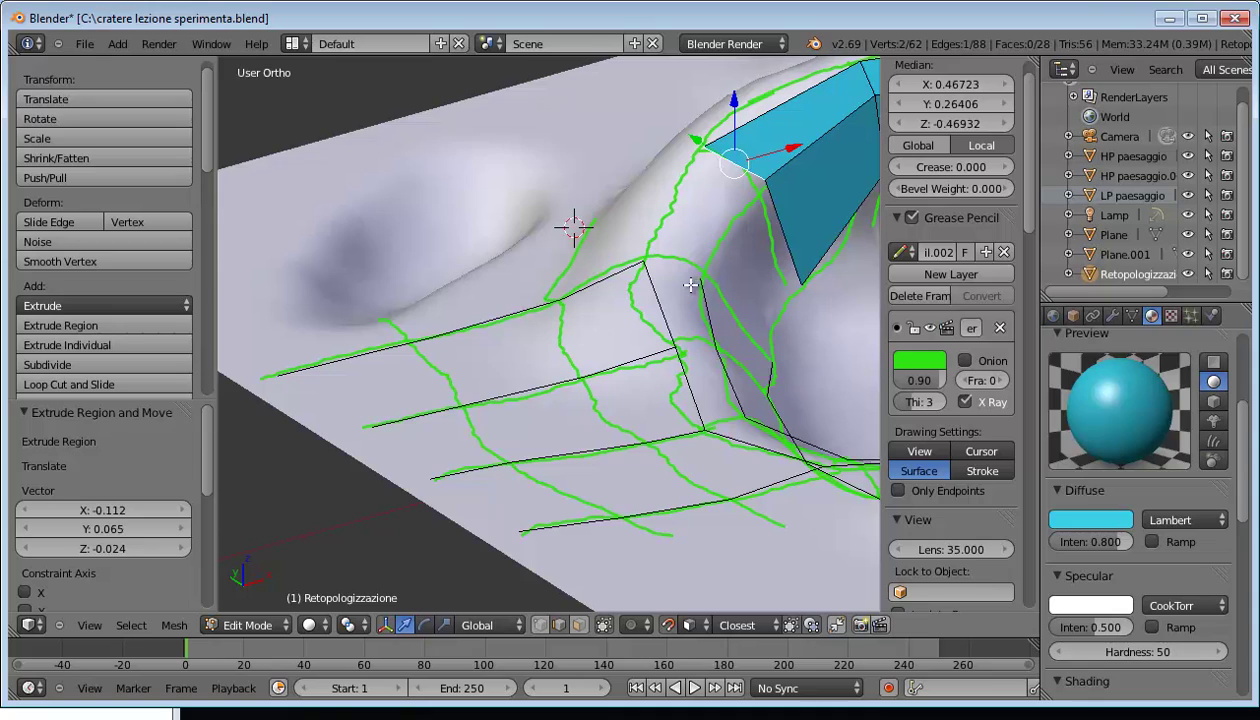
pyautogui.rightClick(648, 263)
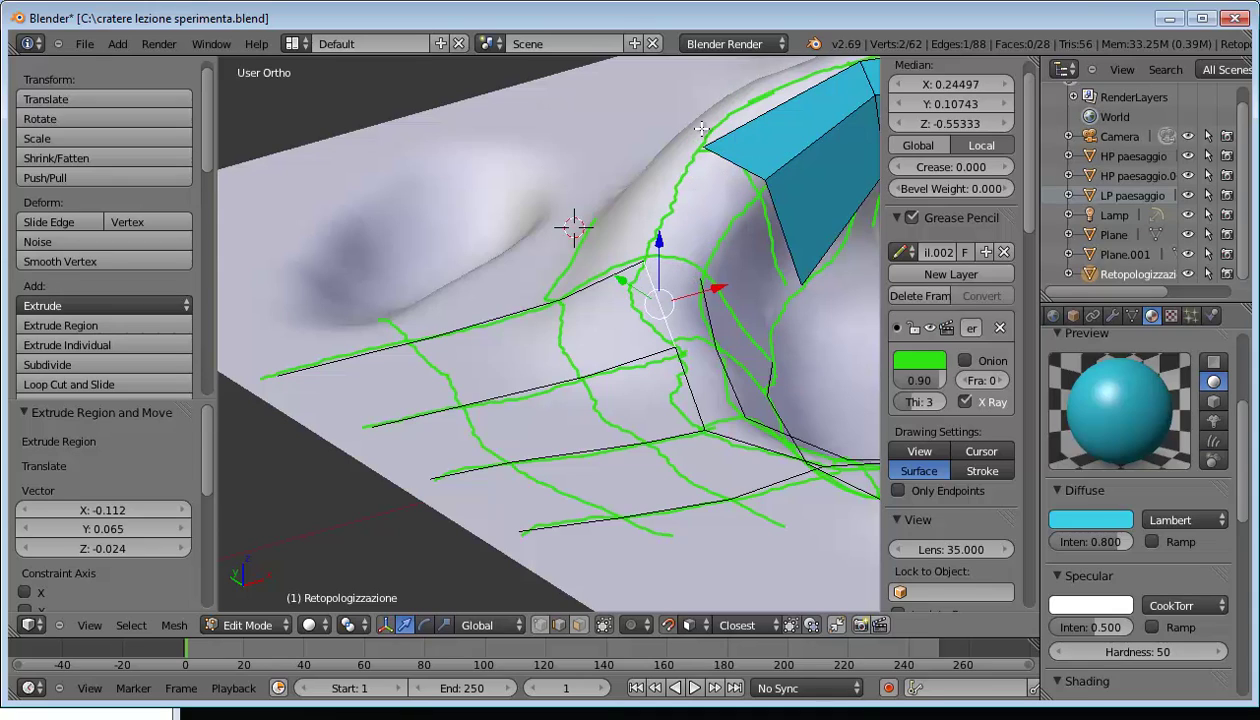
pyautogui.keyDown('shift'); pyautogui.rightClick(767, 170); pyautogui.keyUp('shift')
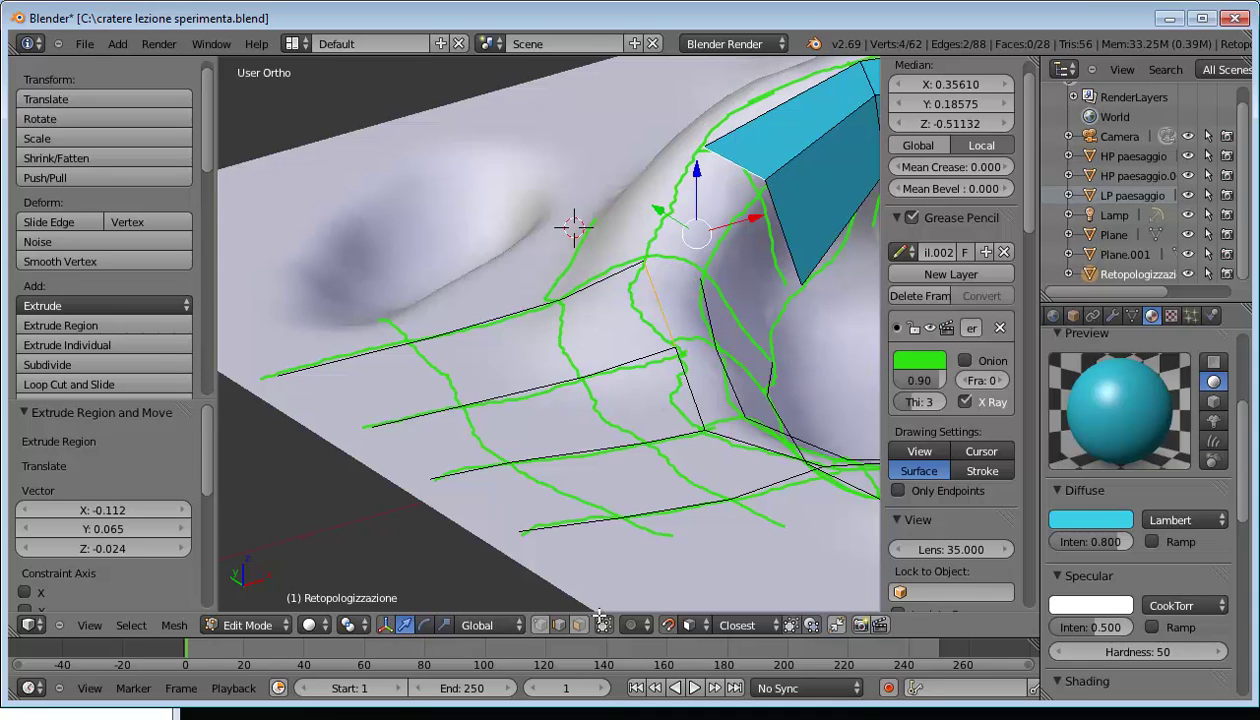
pyautogui.click(540, 625)
pyautogui.rightClick(703, 150)
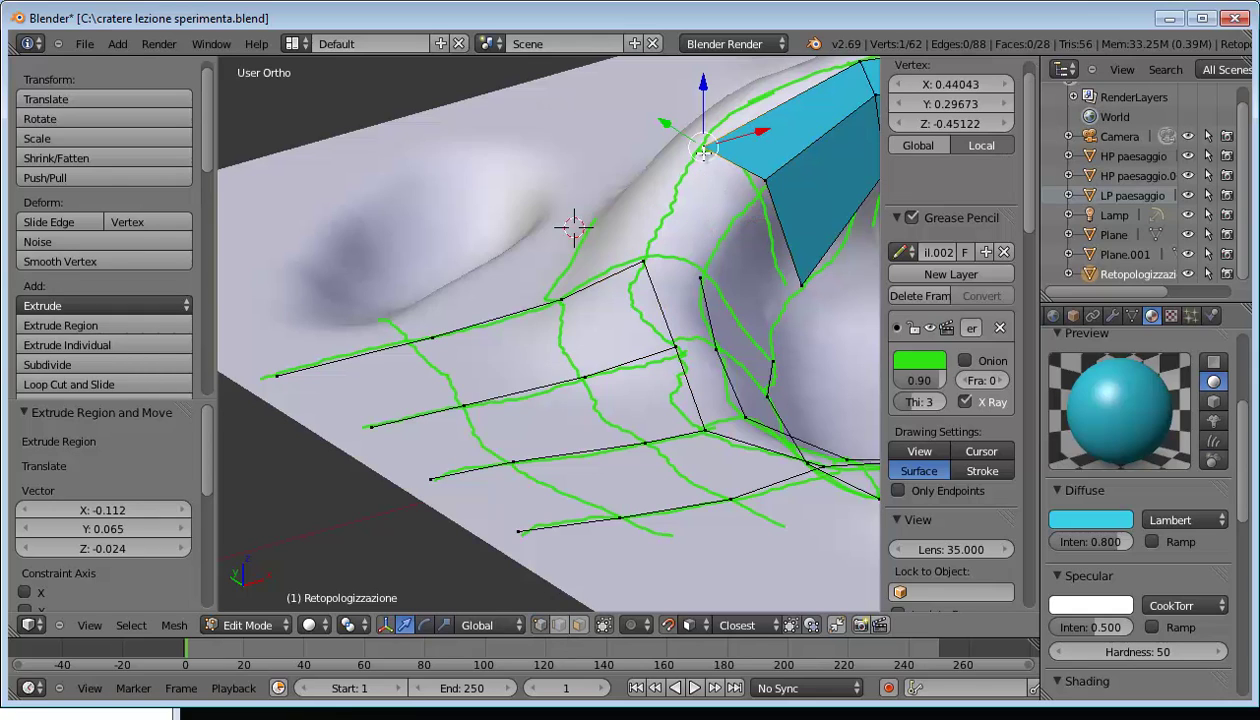
pyautogui.keyDown('shift'); pyautogui.rightClick(767, 180); pyautogui.keyUp('shift')
pyautogui.keyDown('shift'); pyautogui.rightClick(700, 277); pyautogui.keyUp('shift')
pyautogui.keyDown('shift'); pyautogui.rightClick(645, 262); pyautogui.keyUp('shift')
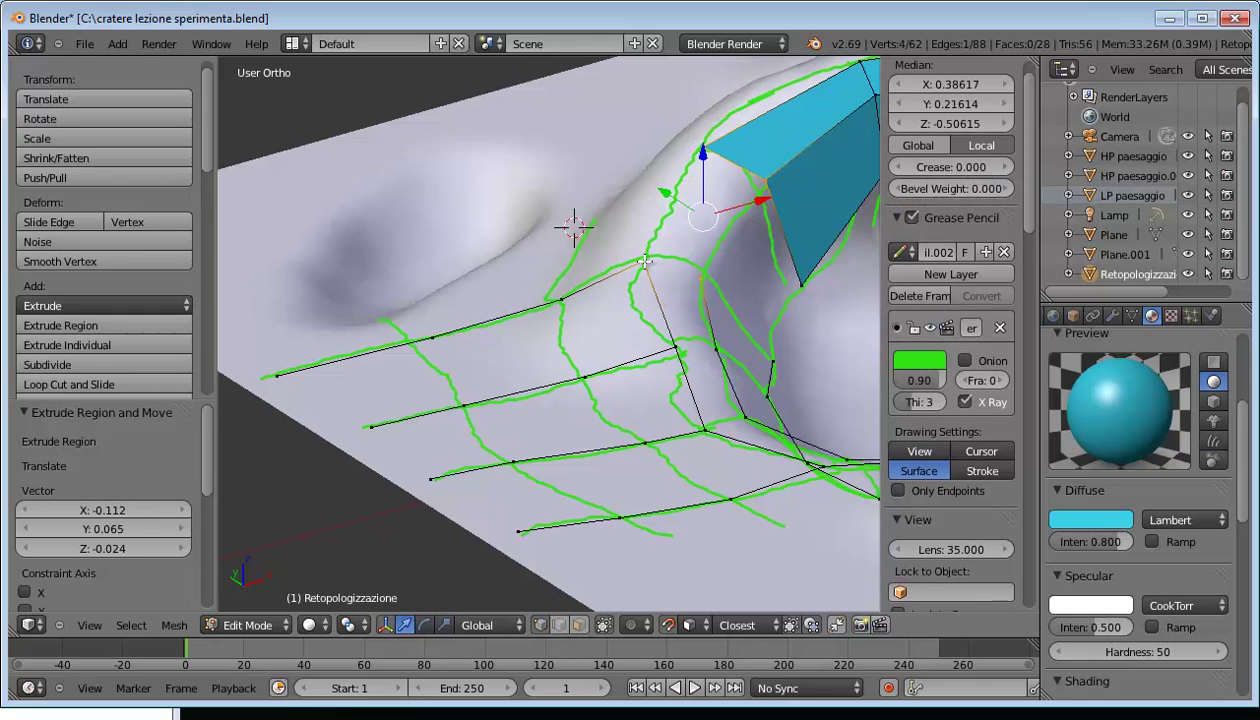
pyautogui.press('f')
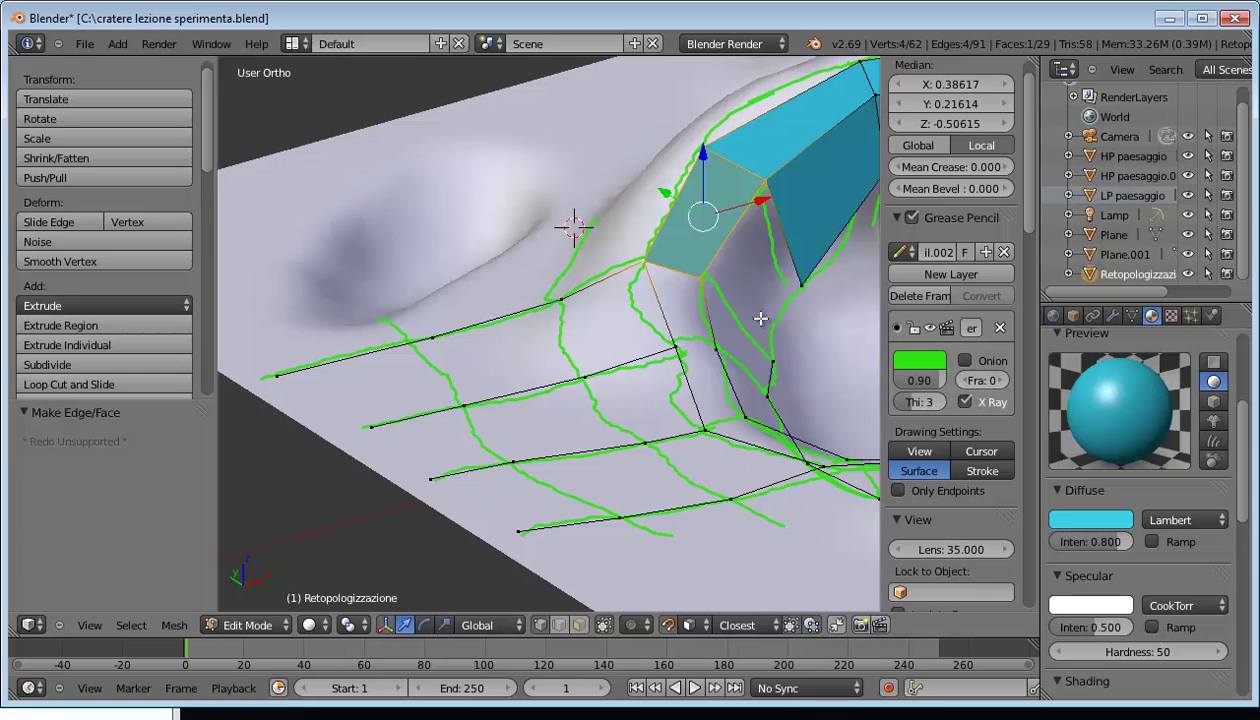
pyautogui.moveTo(759, 318)
pyautogui.mouseDown(button='middle')
pyautogui.moveTo(757, 260)
pyautogui.moveTo(709, 276)
pyautogui.moveTo(669, 318)
pyautogui.moveTo(638, 260)
pyautogui.mouseUp(button='middle')
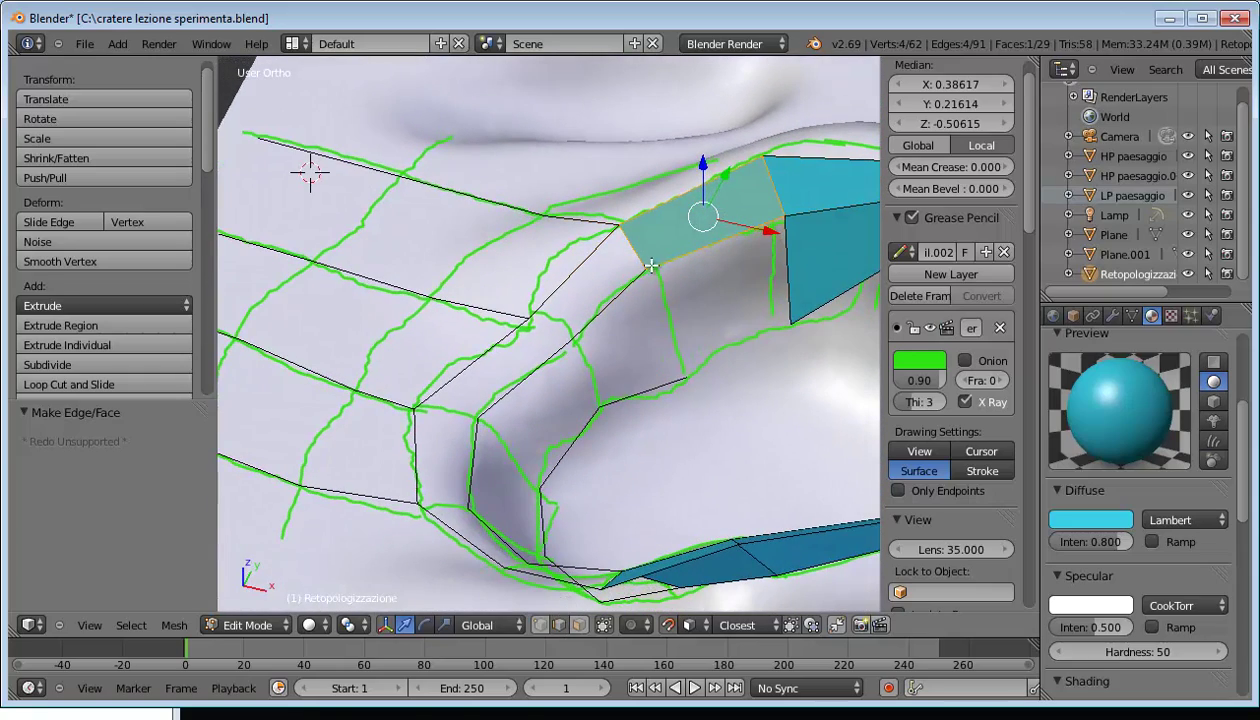
# - Undo an unwanted triangle fill and move the selected vertex down along the rim
pyautogui.rightClick(638, 253)
pyautogui.press('f')
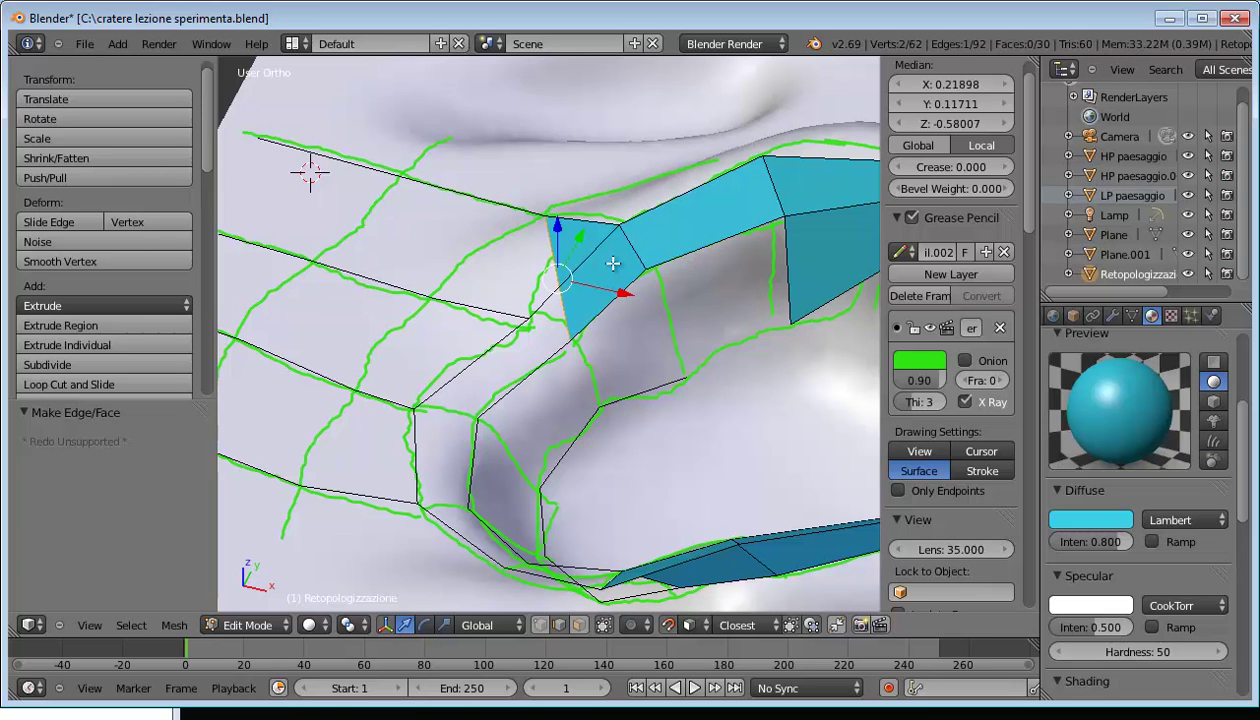
pyautogui.hotkey('ctrl', 'z')
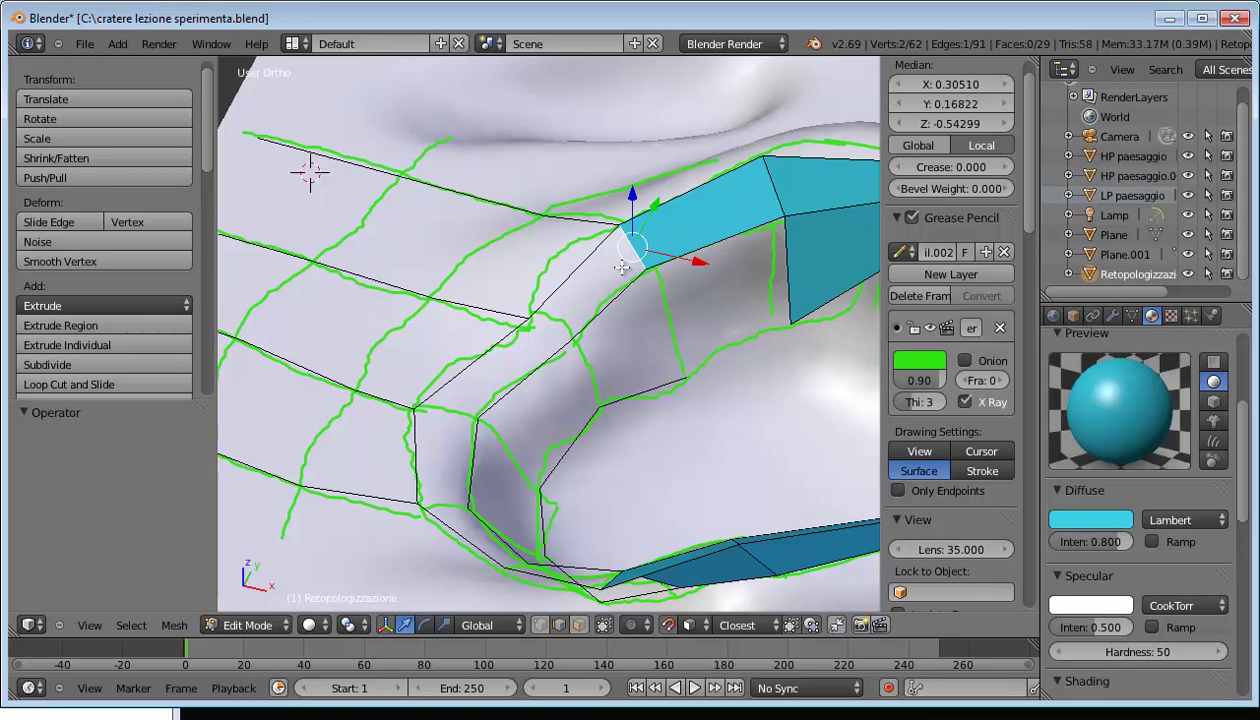
pyautogui.moveTo(643, 291); pyautogui.dragTo(600, 347, button='middle')
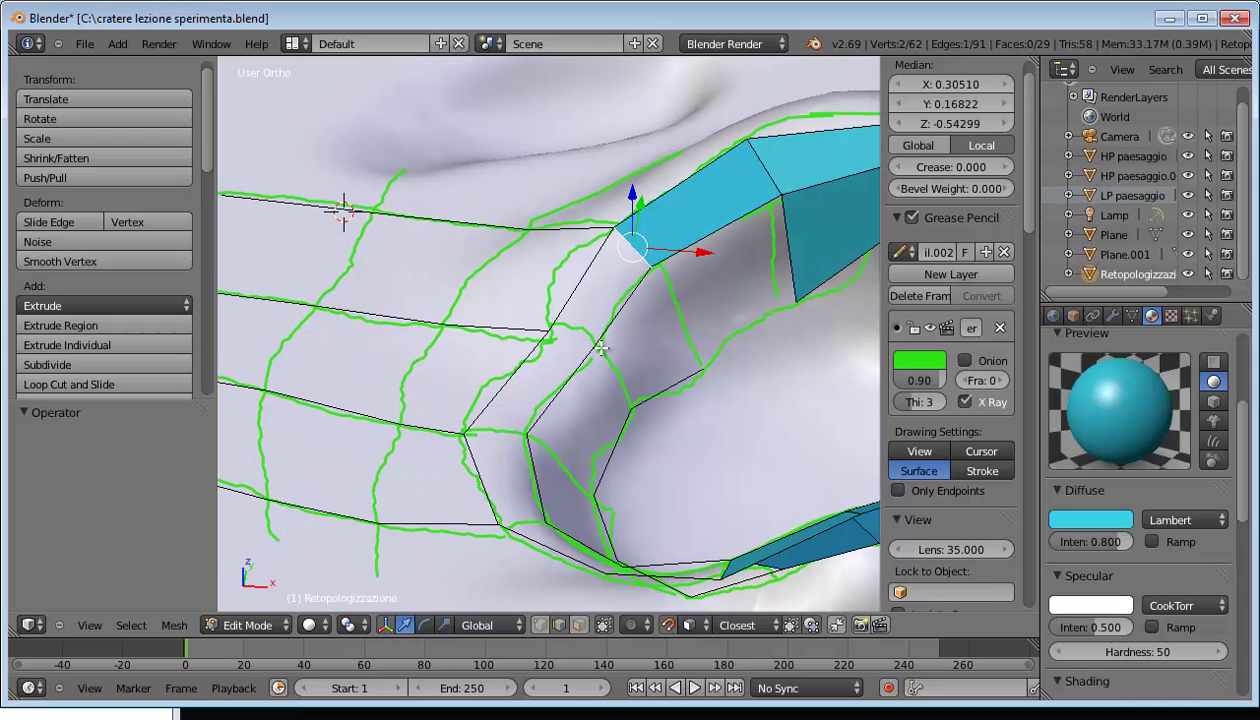
pyautogui.press('g')
pyautogui.click(598, 348)
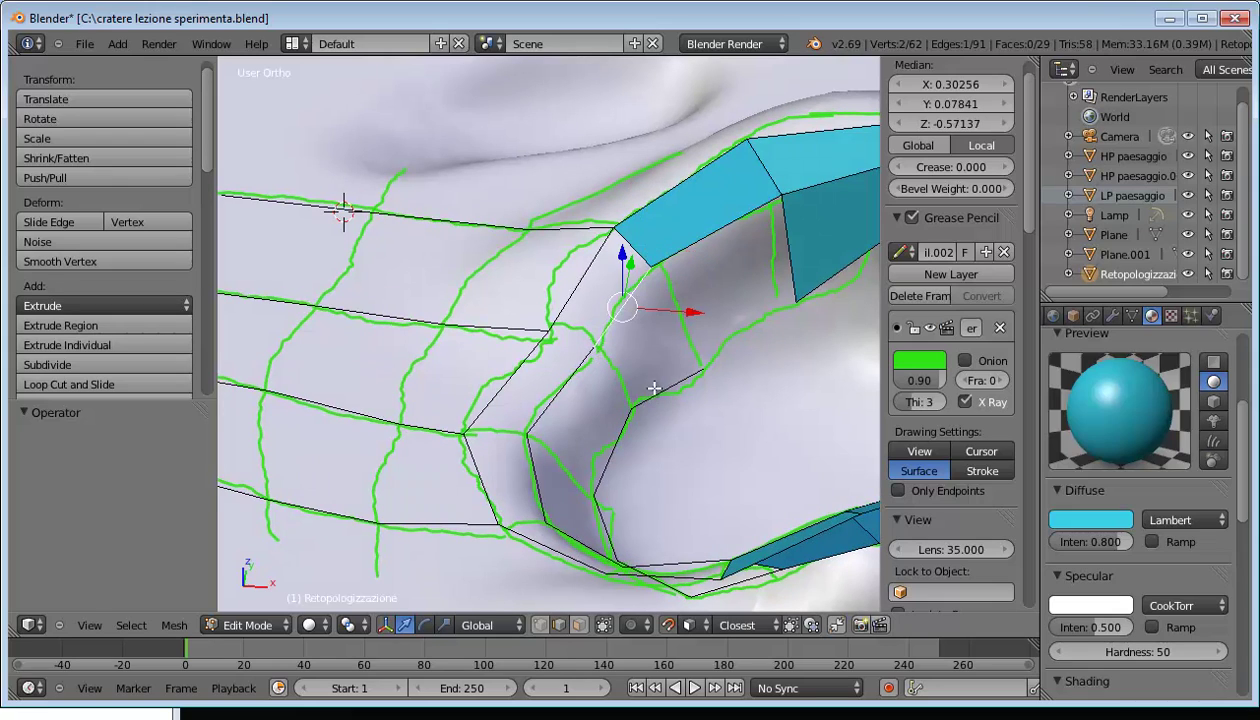
# - Create a triangular face from three vertices on the flap
pyautogui.click(539, 624)
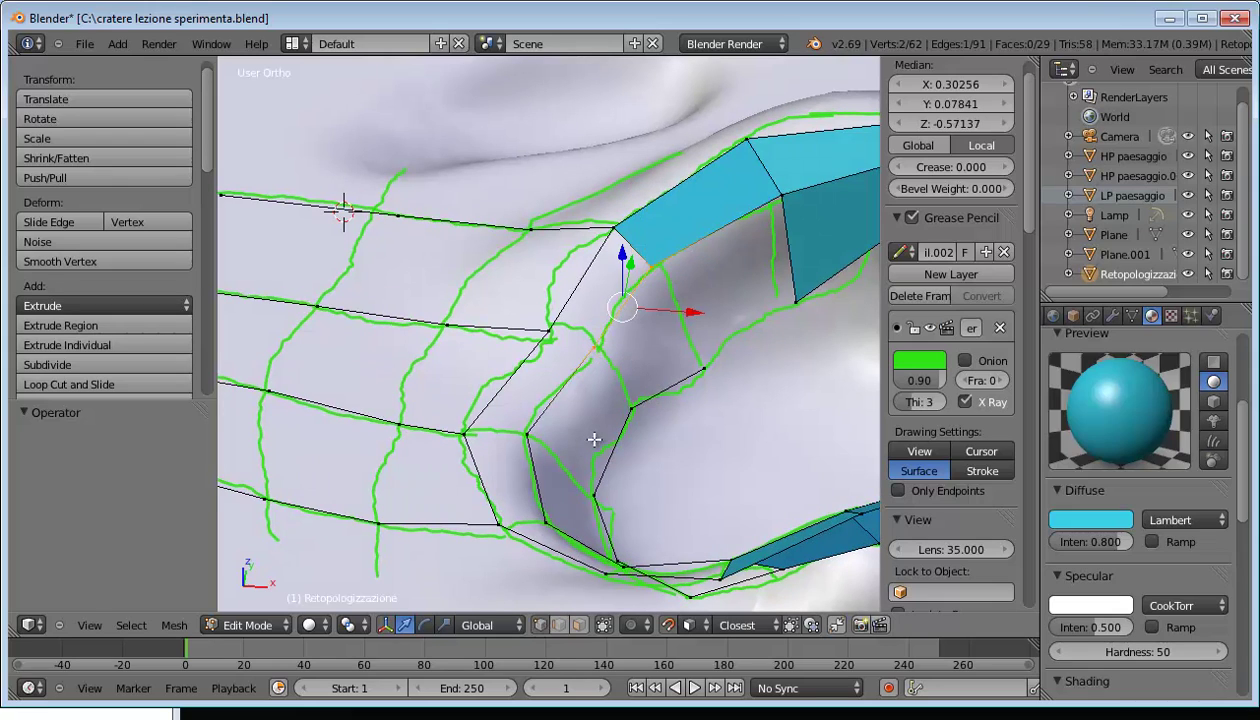
pyautogui.rightClick(604, 348)
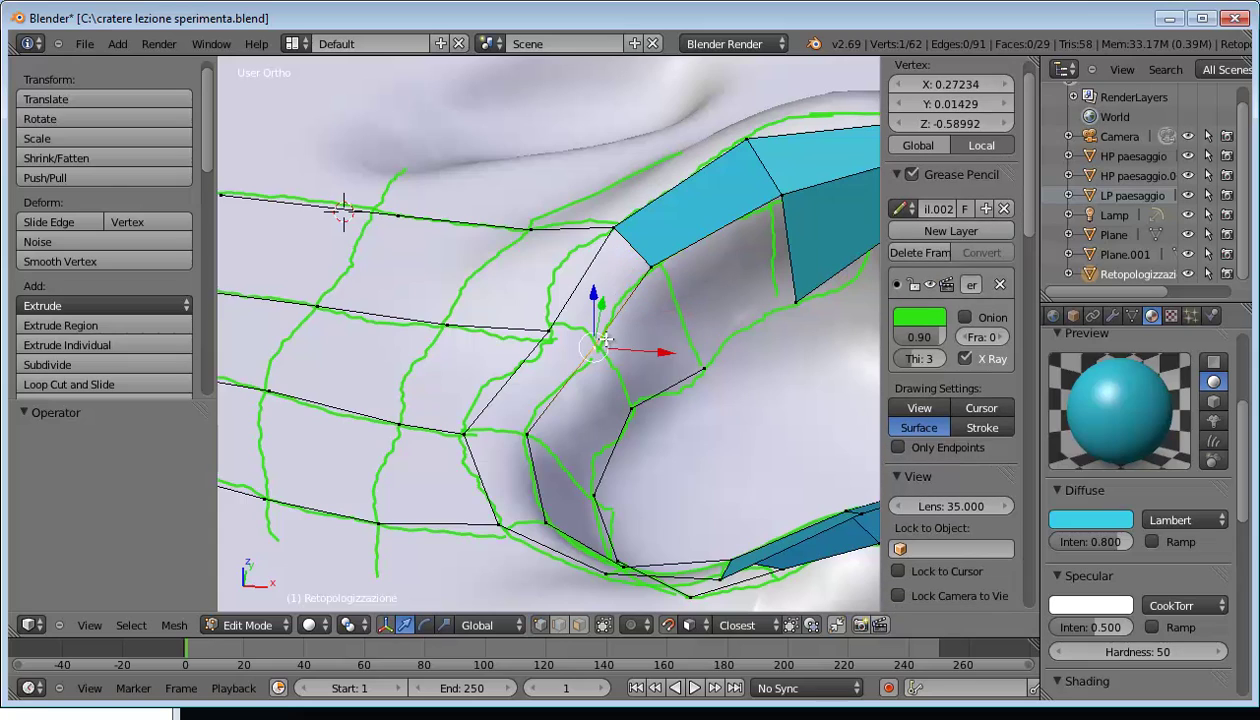
pyautogui.keyDown('shift'); pyautogui.rightClick(657, 272); pyautogui.keyUp('shift')
pyautogui.keyDown('shift'); pyautogui.rightClick(612, 229); pyautogui.keyUp('shift')
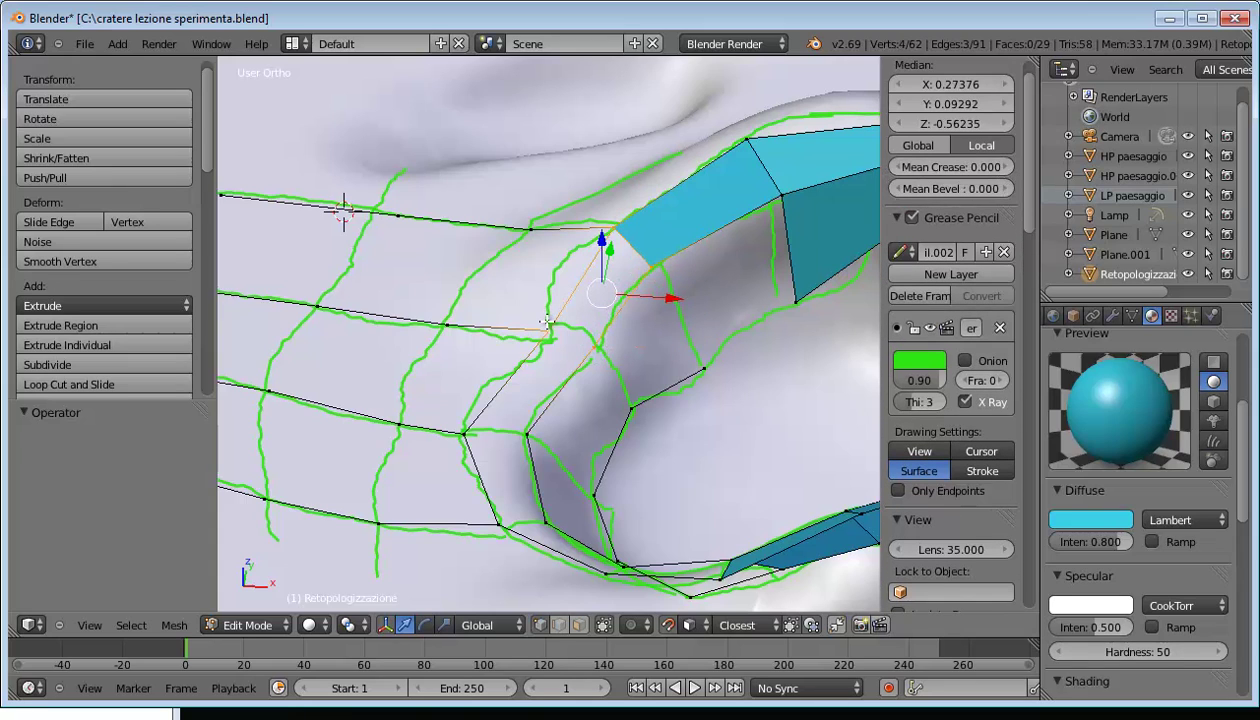
pyautogui.press('f')
# - Fill a quad face from four corner vertices next to the triangle
pyautogui.rightClick(549, 330)
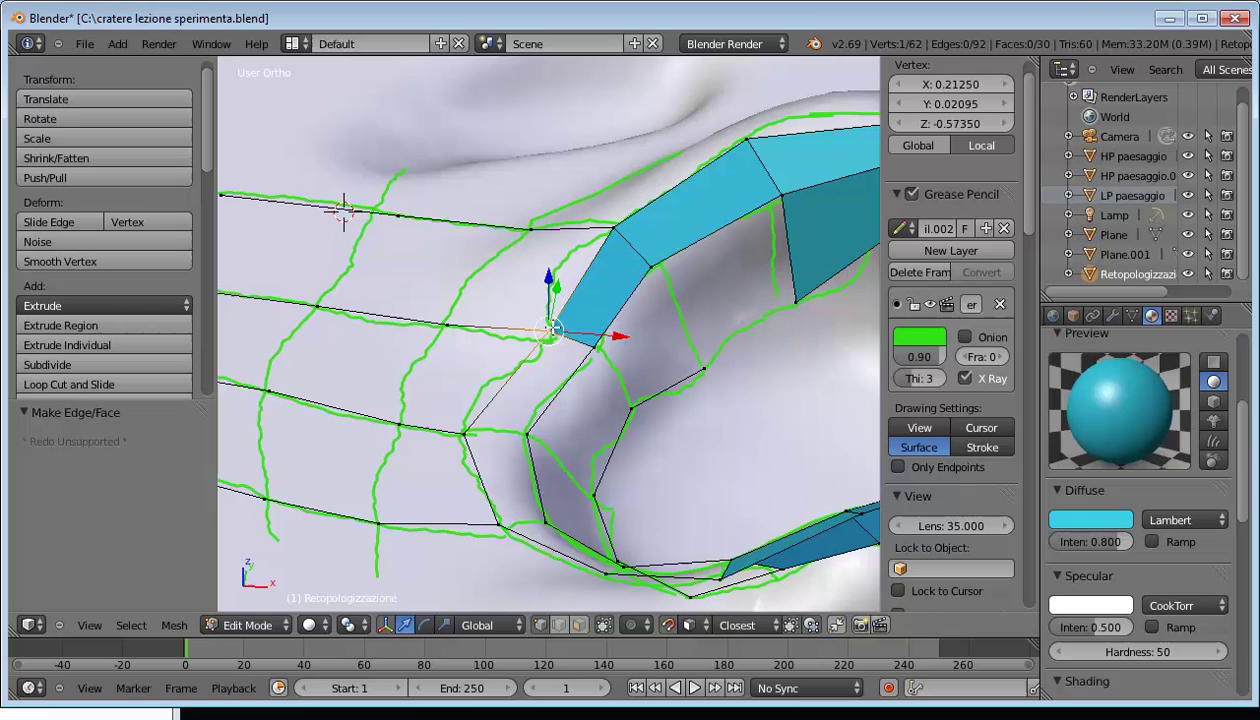
pyautogui.keyDown('shift'); pyautogui.rightClick(597, 352); pyautogui.keyUp('shift')
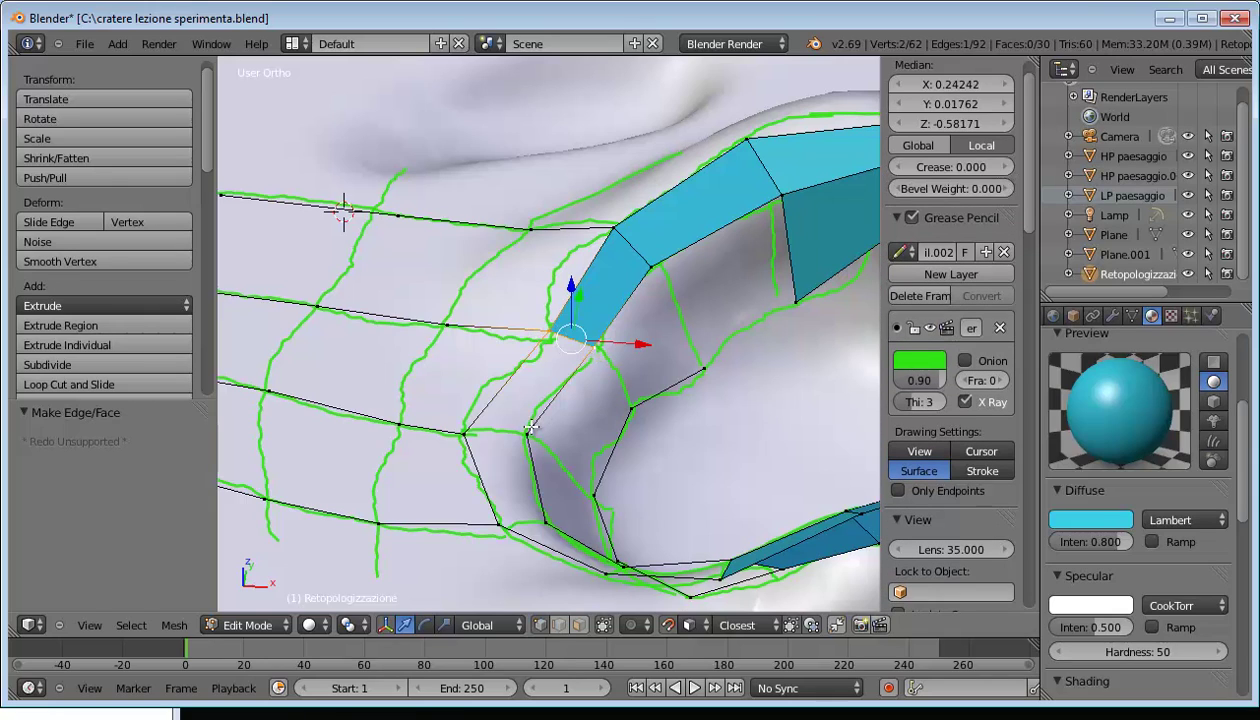
pyautogui.keyDown('shift'); pyautogui.rightClick(526, 430); pyautogui.keyUp('shift')
pyautogui.keyDown('shift'); pyautogui.rightClick(468, 432); pyautogui.keyUp('shift')
pyautogui.press('f')
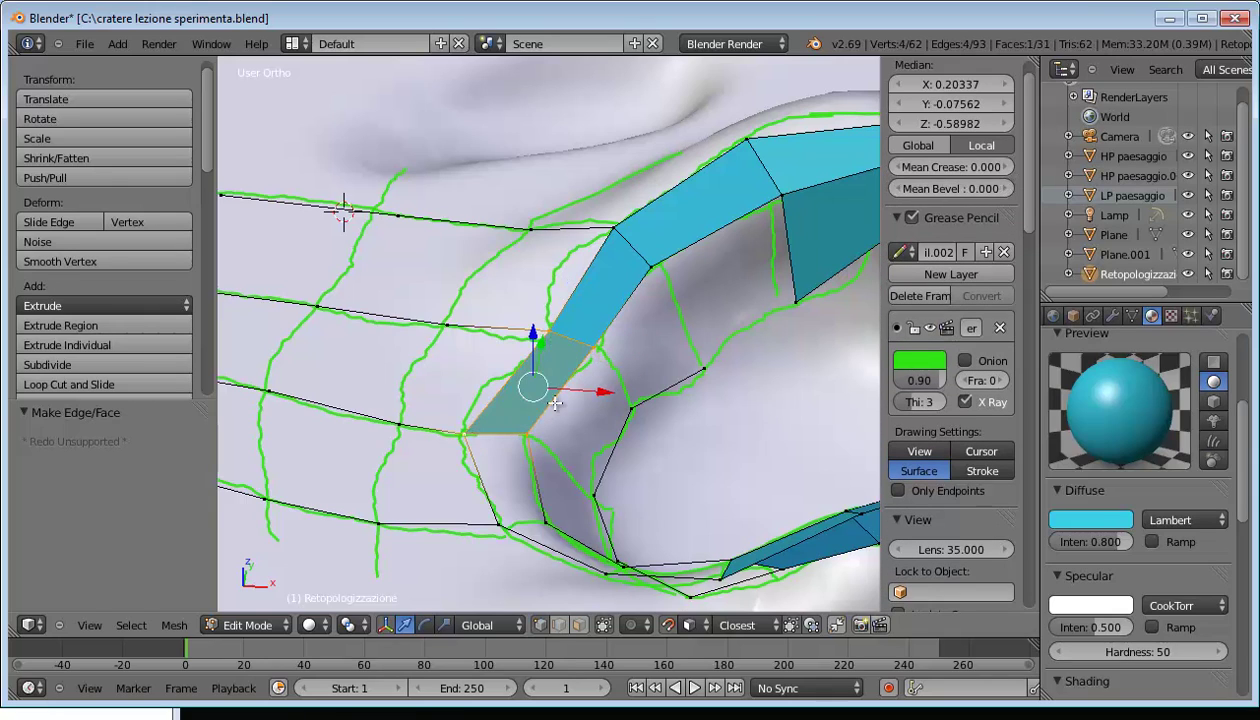
pyautogui.moveTo(472, 432); pyautogui.dragTo(769, 413, button='middle')
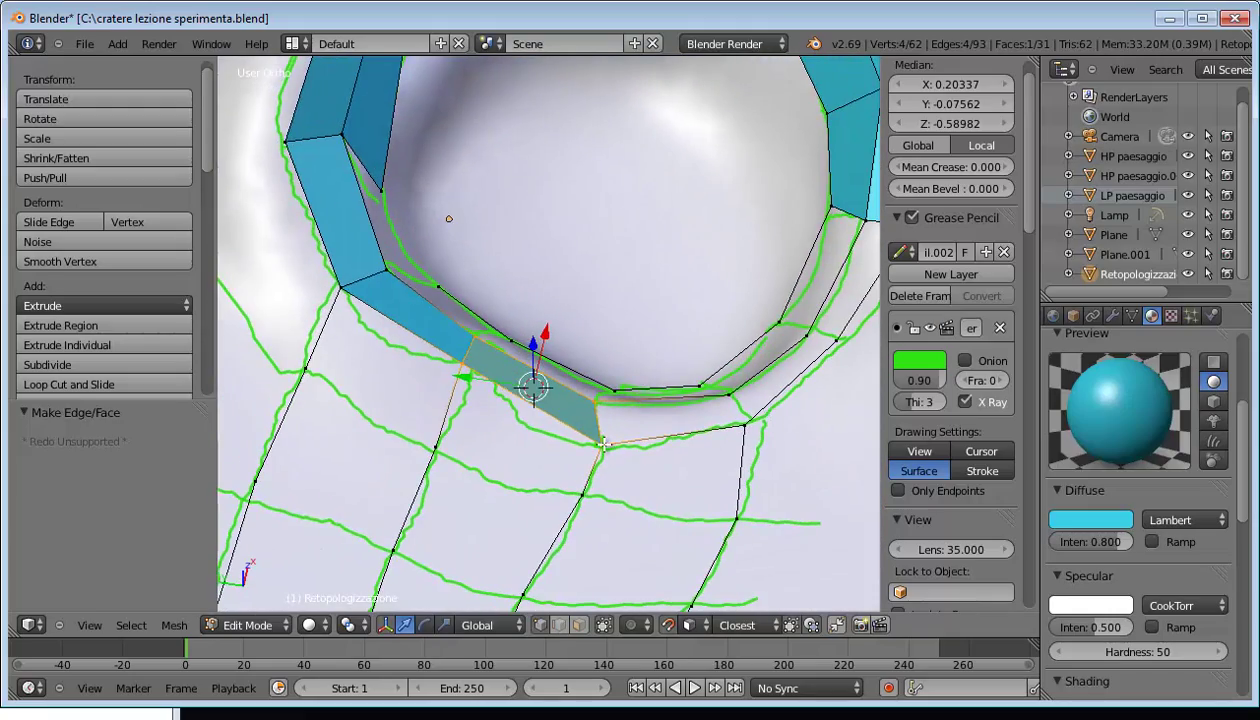
pyautogui.moveTo(603, 444)
pyautogui.mouseDown(button='middle')
pyautogui.moveTo(622, 430)
pyautogui.moveTo(650, 347)
pyautogui.mouseUp(button='middle')
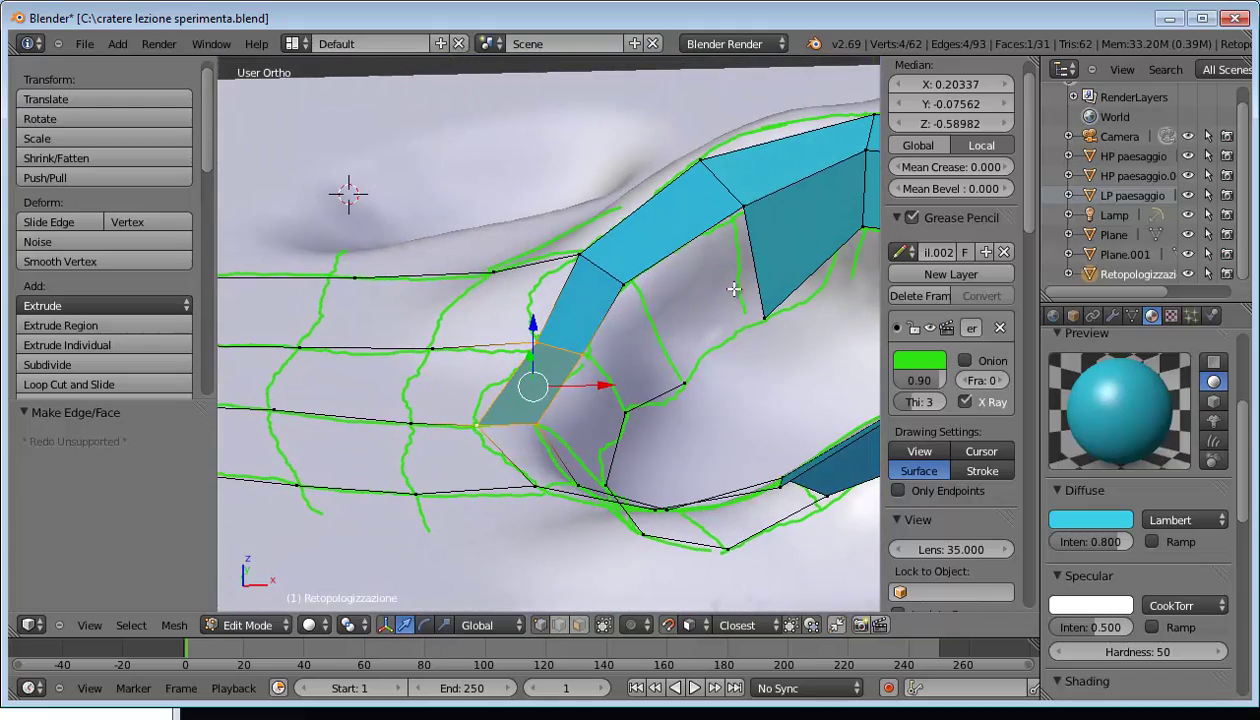
# - Join two rim vertices with a new edge across the gap
pyautogui.click(550, 618)
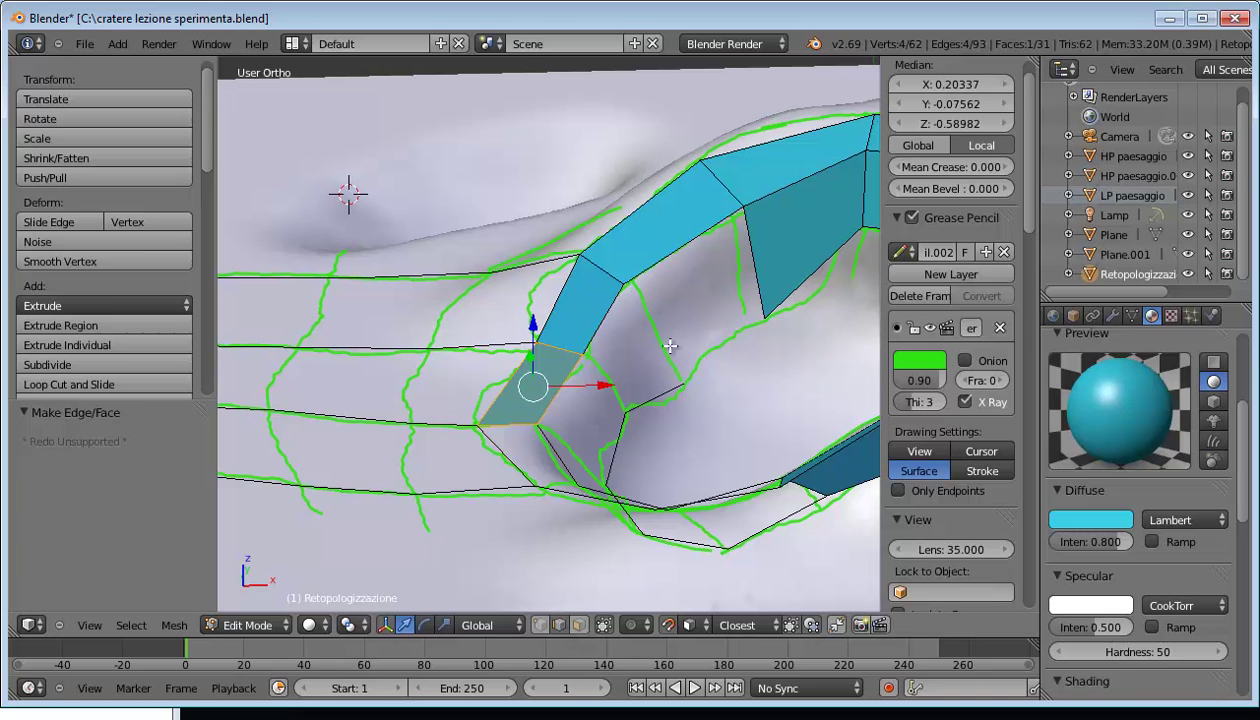
pyautogui.rightClick(758, 279)
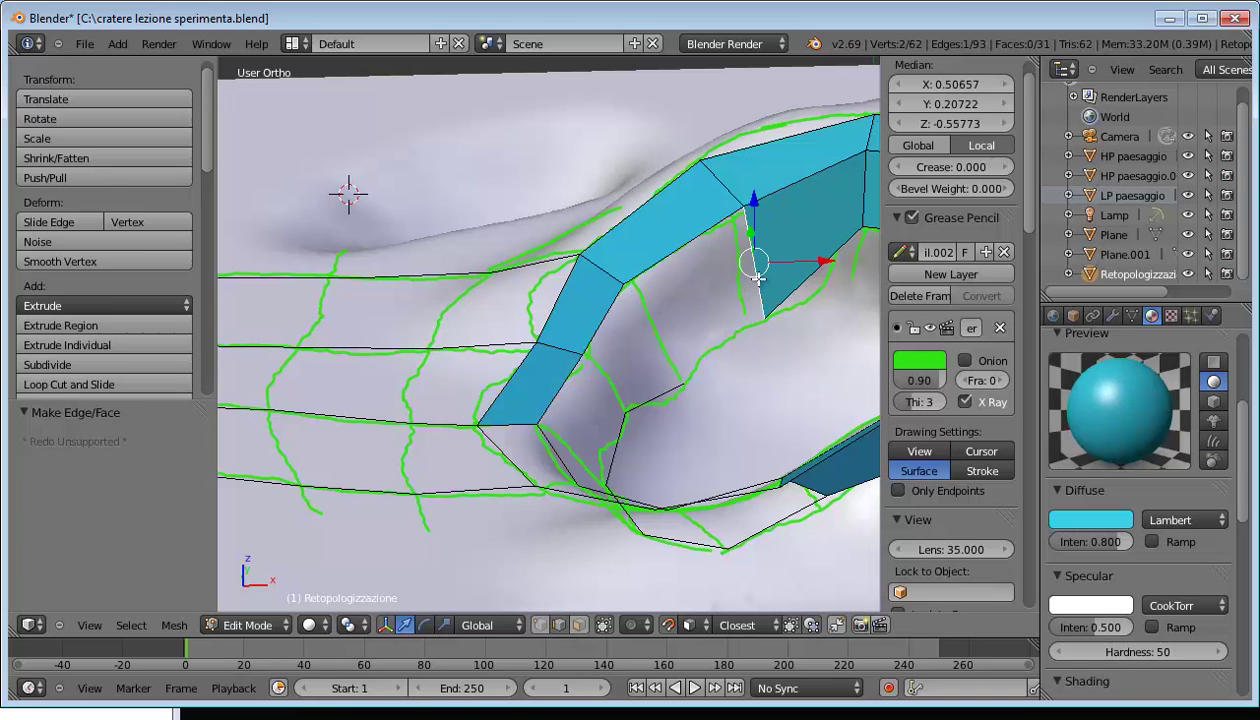
pyautogui.moveTo(690, 339); pyautogui.dragTo(662, 331, button='middle')
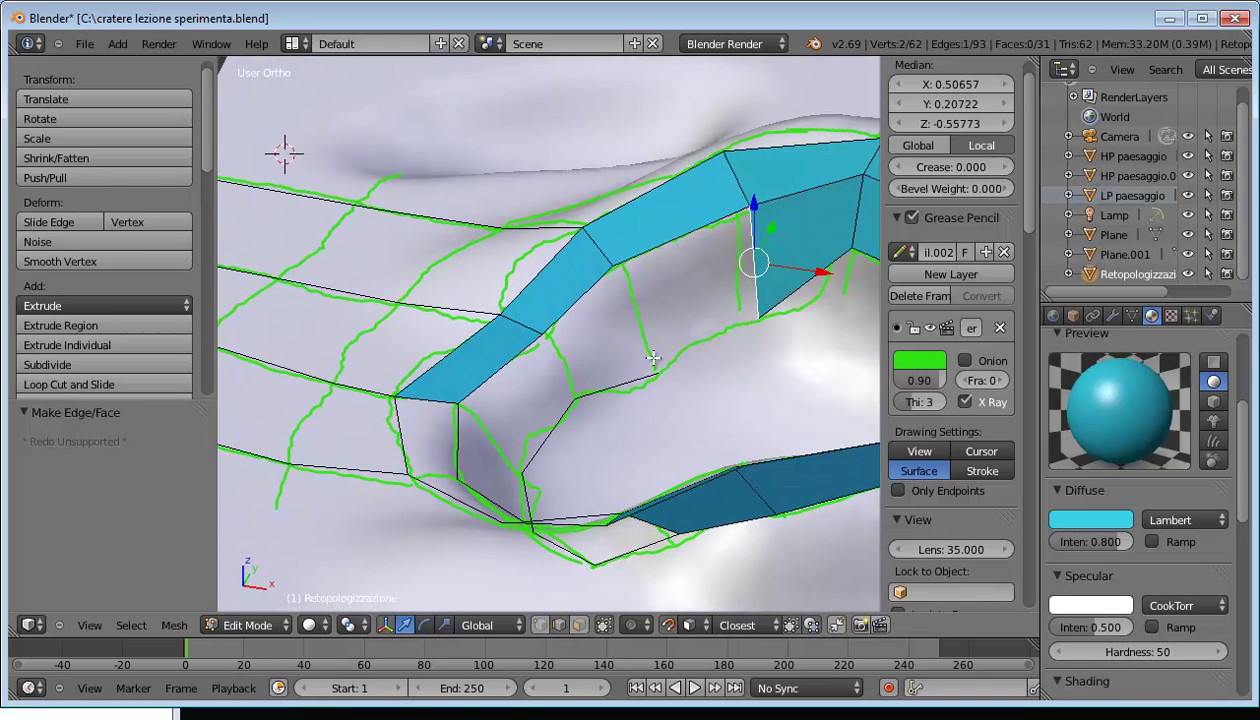
pyautogui.rightClick(613, 265)
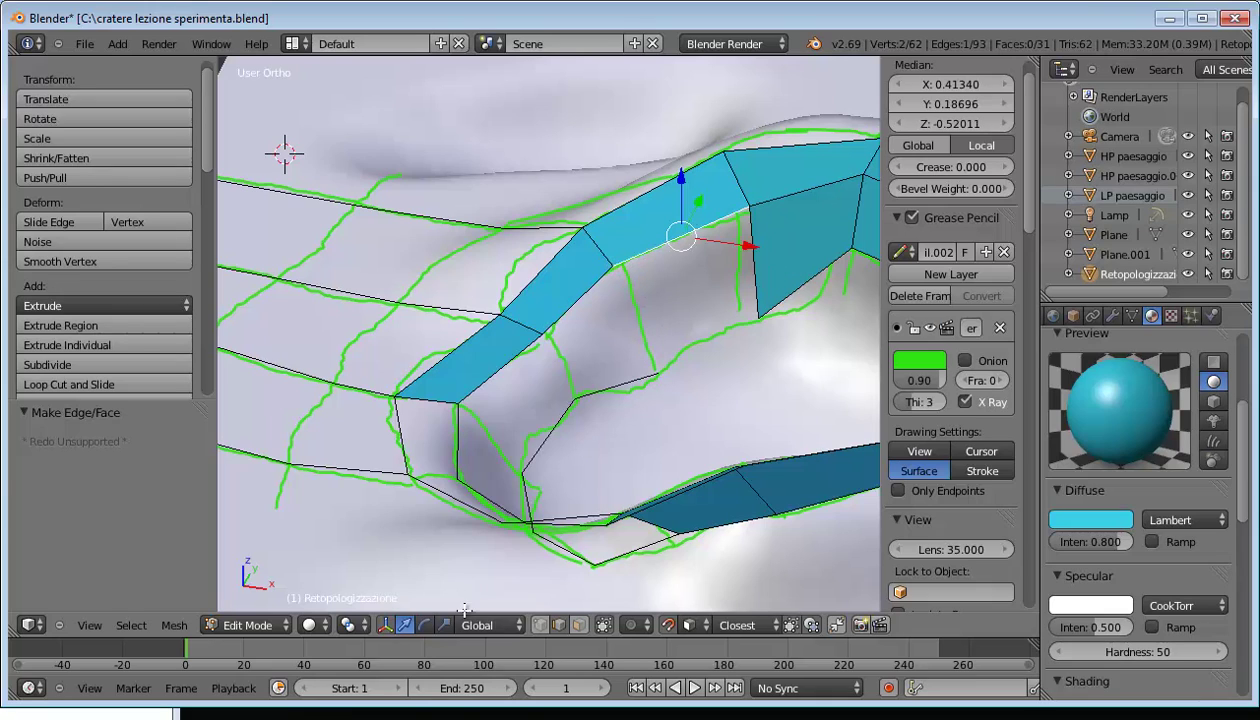
pyautogui.rightClick(614, 268)
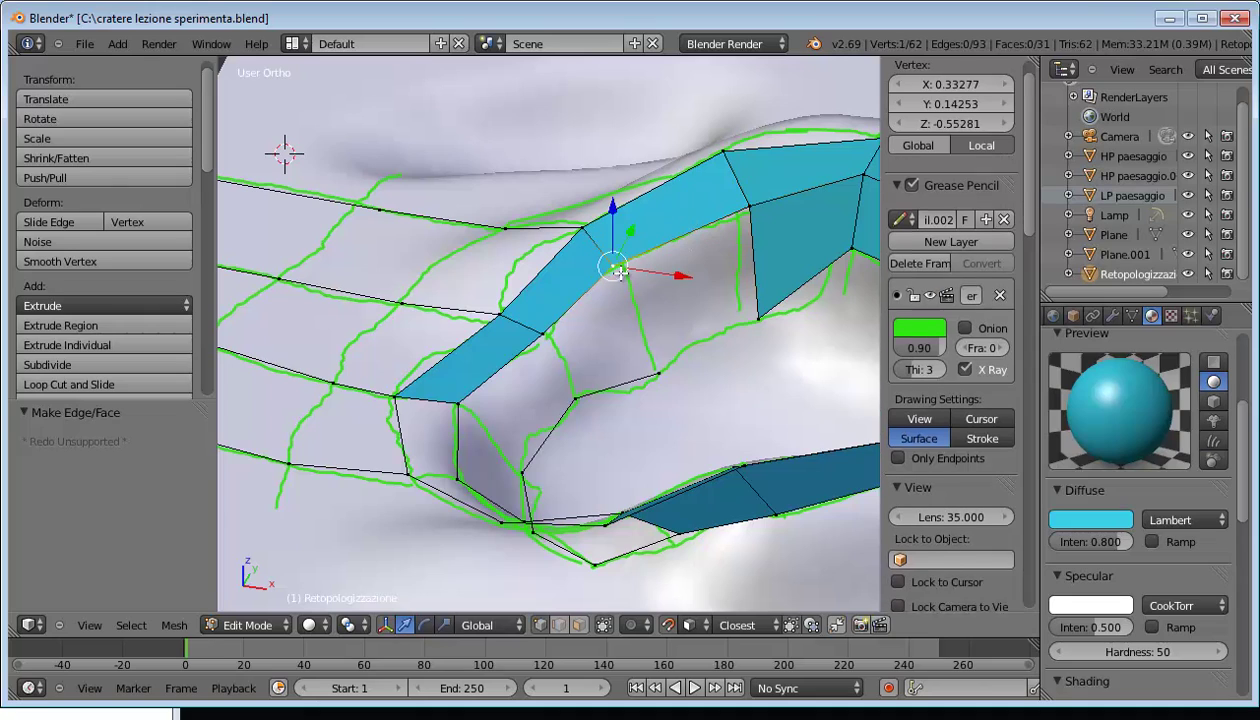
pyautogui.keyDown('shift'); pyautogui.rightClick(660, 376); pyautogui.keyUp('shift')
pyautogui.press('f')
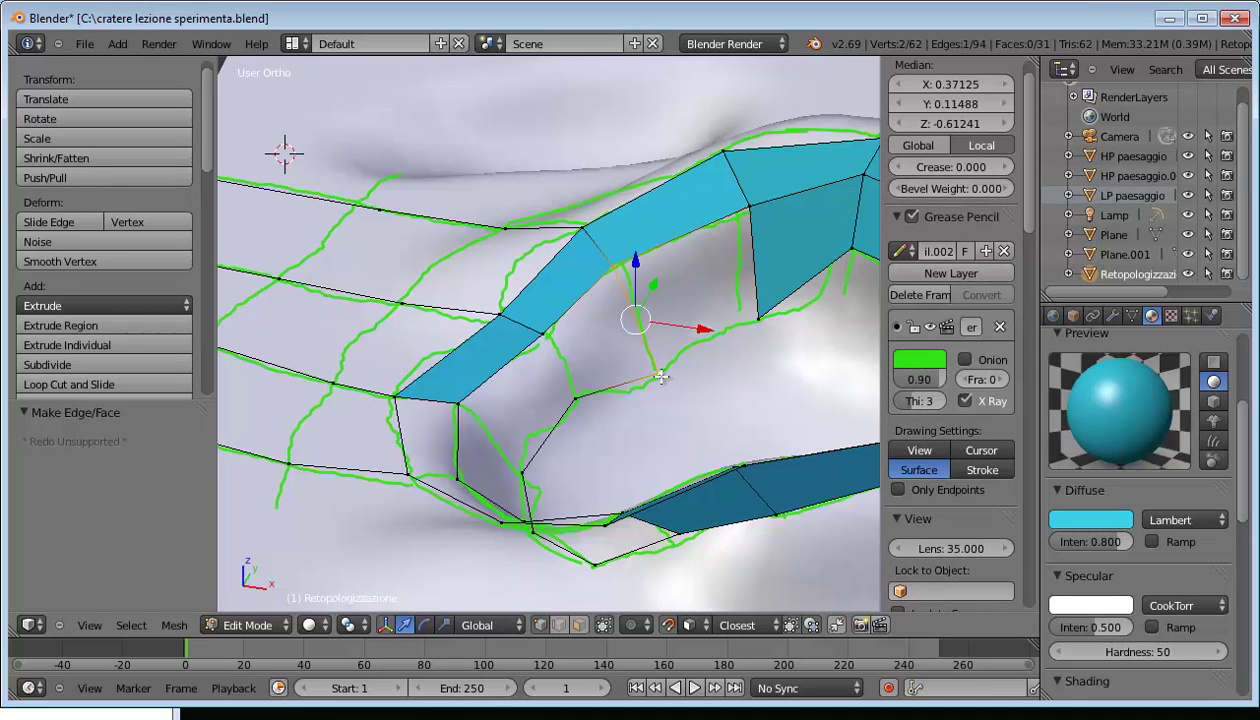
# - Fill a face between two adjacent edges, then two more faces along the rim strip
pyautogui.click(559, 625)
pyautogui.keyDown('shift'); pyautogui.rightClick(753, 270); pyautogui.keyUp('shift')
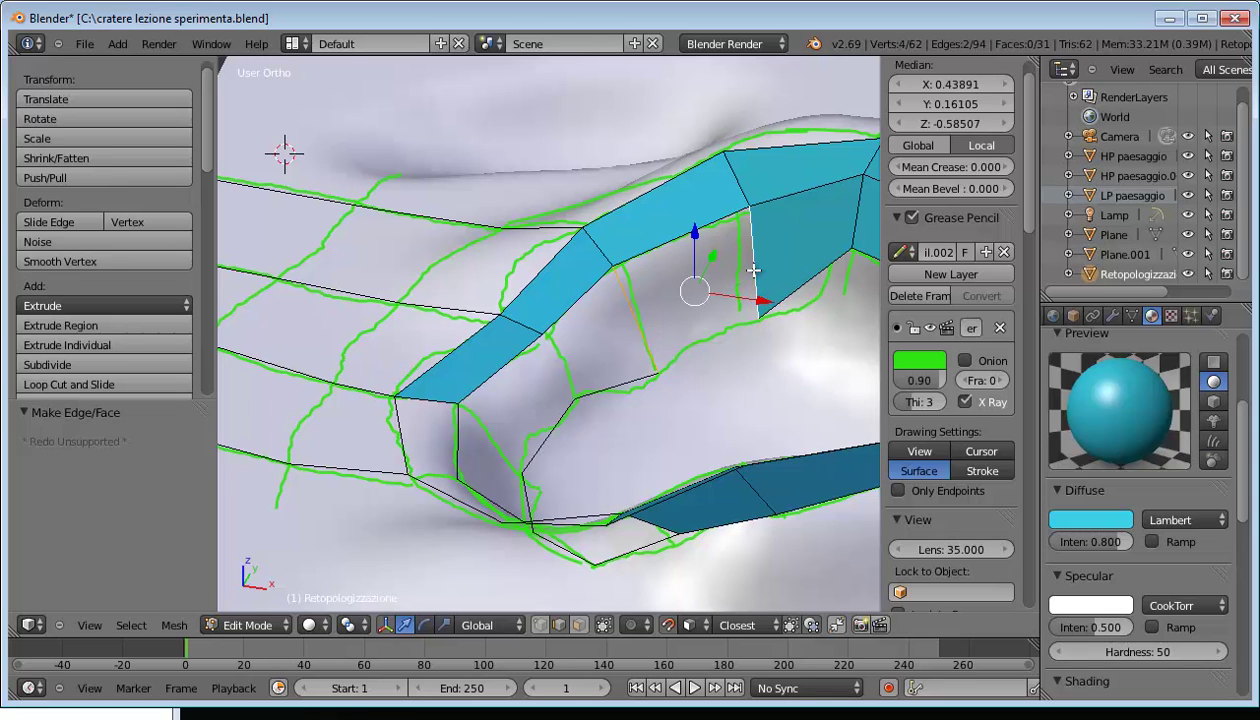
pyautogui.press('f')
pyautogui.moveTo(654, 335); pyautogui.dragTo(623, 333, button='middle')
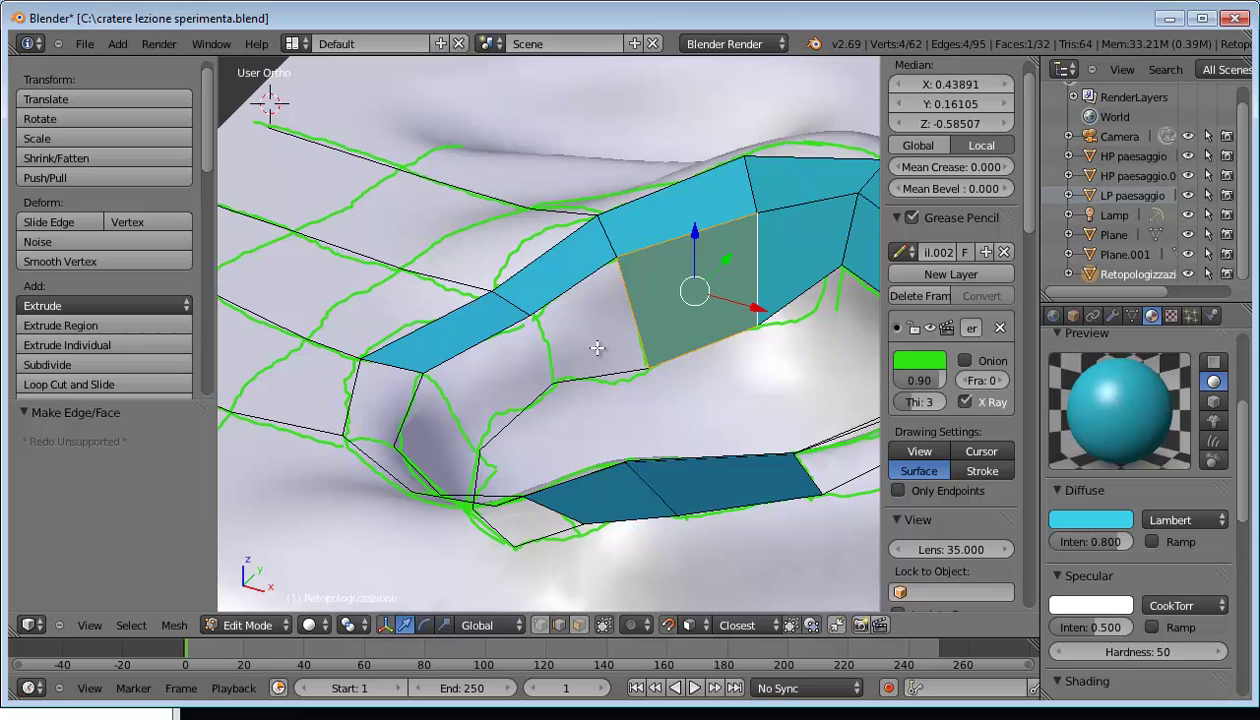
pyautogui.rightClick(626, 316)
pyautogui.press('f')
pyautogui.press('f')
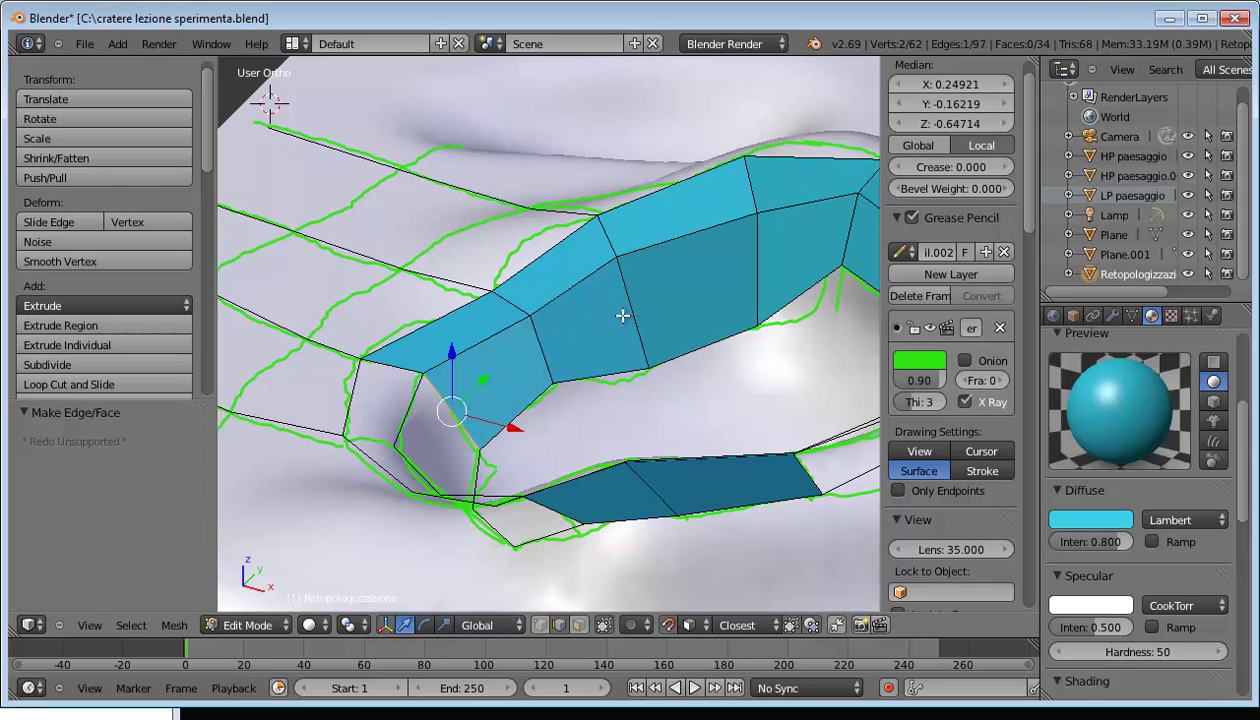
# - Fill two more faces along the rim strip, then undo the stray last face
pyautogui.press('f')
pyautogui.moveTo(622, 316)
pyautogui.mouseDown(button='middle')
pyautogui.moveTo(557, 368)
pyautogui.moveTo(413, 405)
pyautogui.mouseUp(button='middle')
pyautogui.press('f')
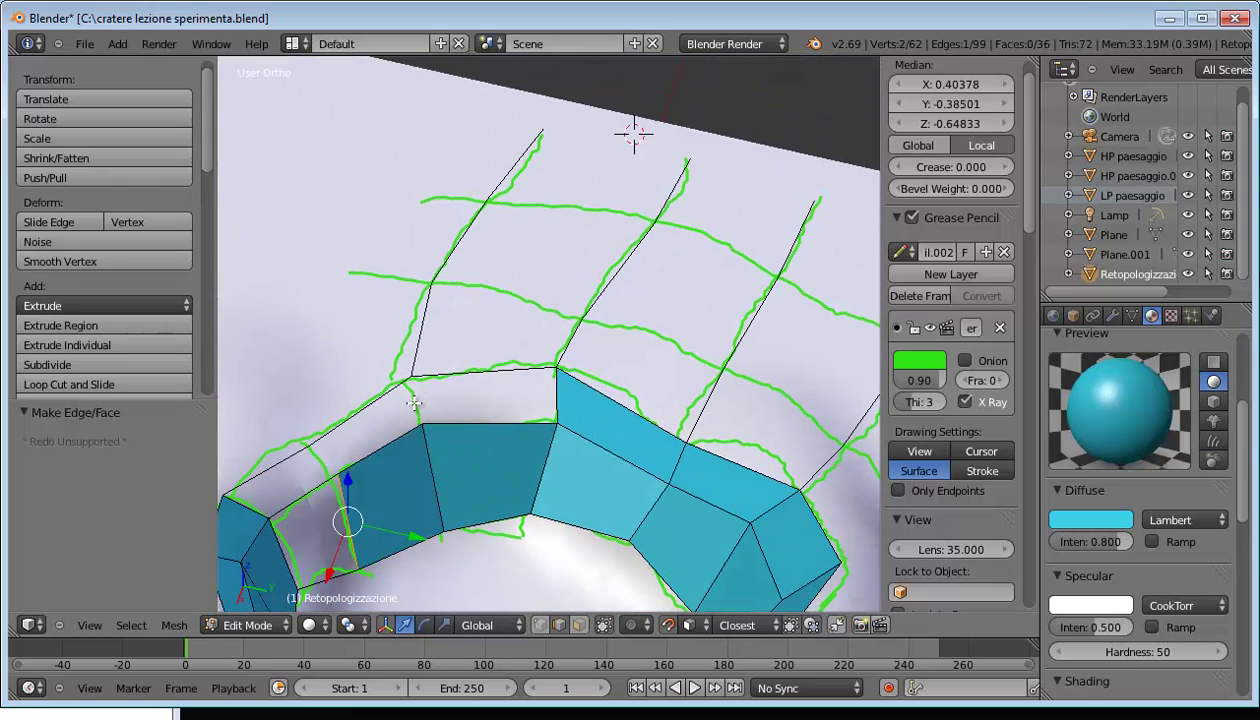
pyautogui.press('f')
pyautogui.moveTo(310, 475)
pyautogui.mouseDown(button='middle')
pyautogui.moveTo(484, 366)
pyautogui.moveTo(571, 357)
pyautogui.moveTo(318, 457)
pyautogui.mouseUp(button='middle')
pyautogui.hotkey('ctrl', 'z')
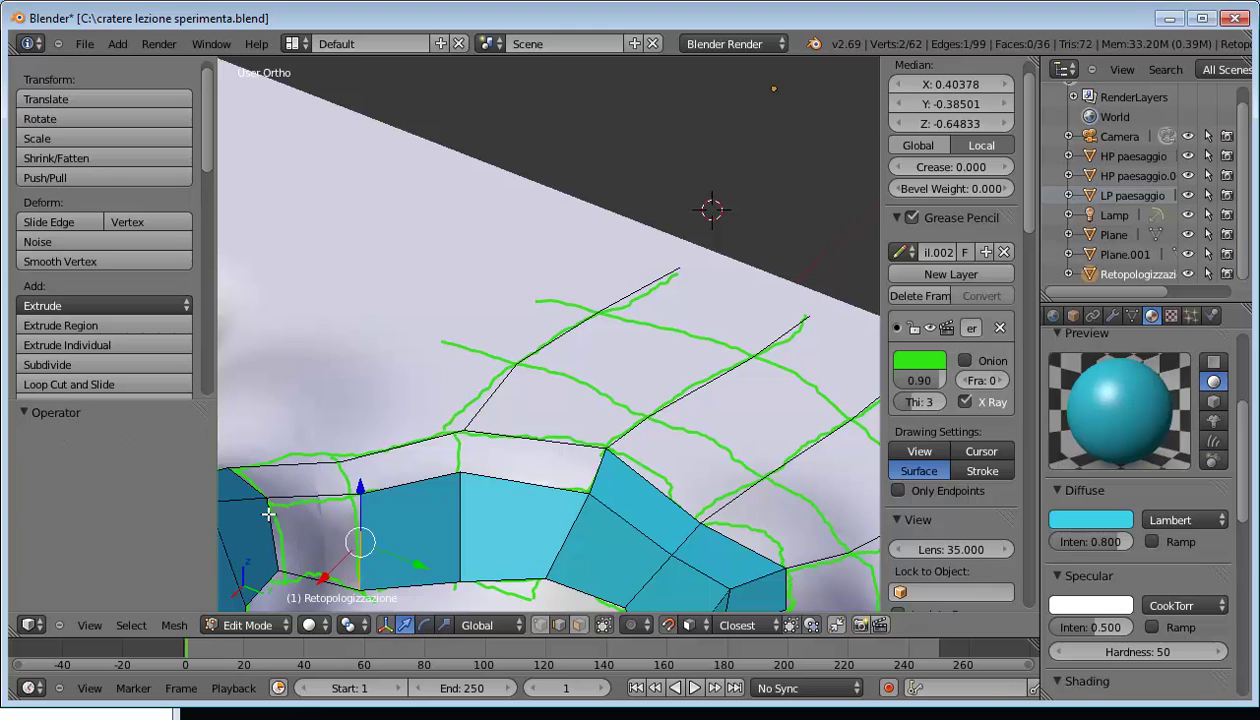
pyautogui.moveTo(267, 506)
pyautogui.mouseDown(button='middle')
pyautogui.moveTo(239, 529)
pyautogui.moveTo(241, 549)
pyautogui.mouseUp(button='middle')
pyautogui.moveTo(318, 511)
pyautogui.mouseDown(button='middle')
pyautogui.moveTo(467, 506)
pyautogui.moveTo(591, 363)
pyautogui.mouseUp(button='middle')
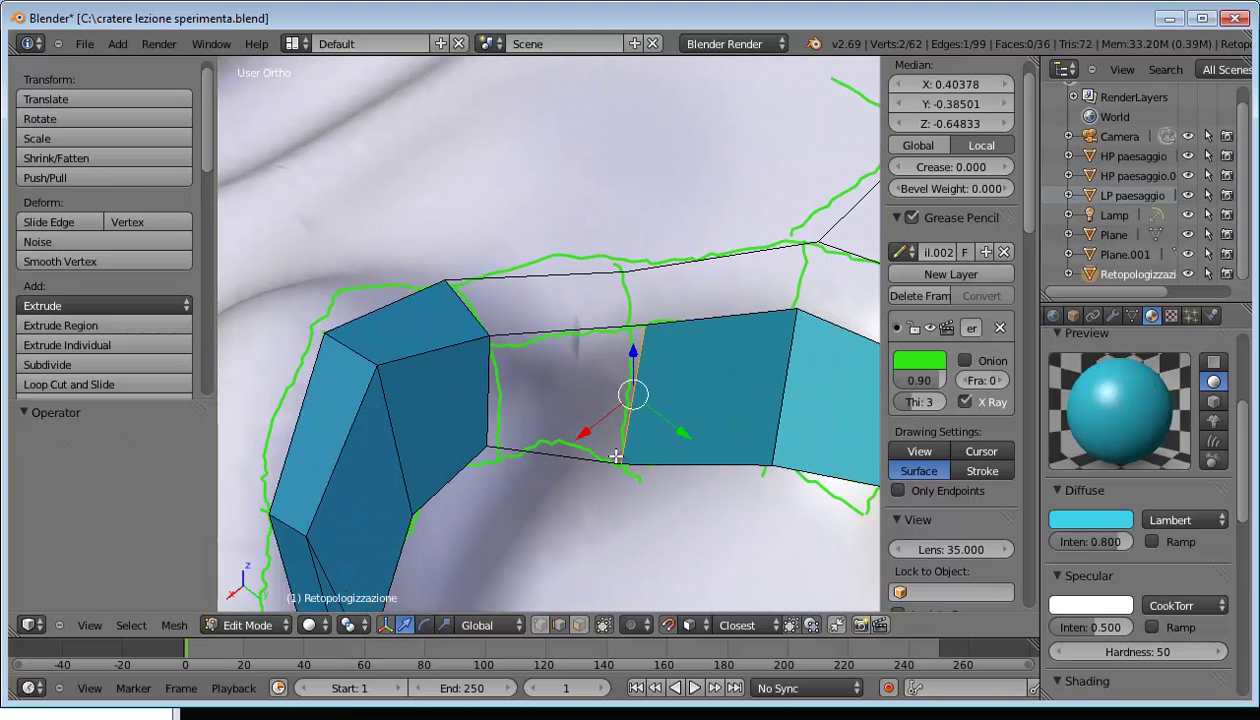
# - In vertex select mode, fill the gap with a quad from its four corner vertices
pyautogui.click(541, 624)
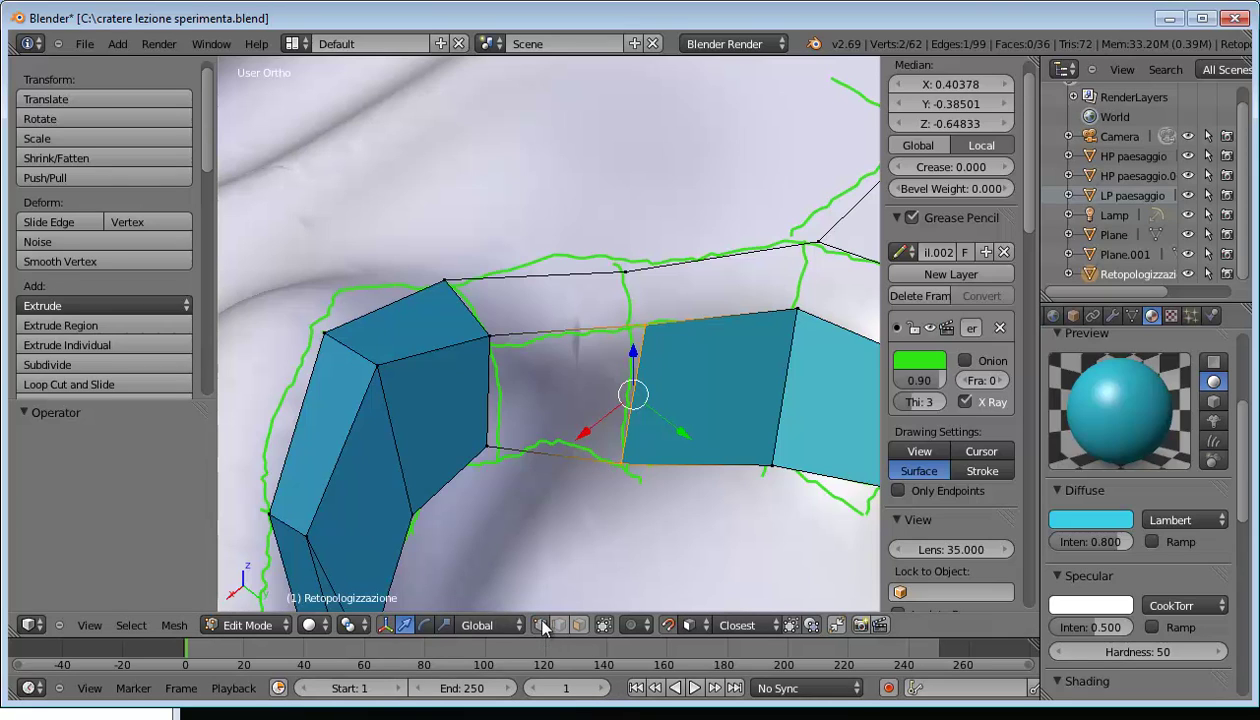
pyautogui.rightClick(614, 459)
pyautogui.keyDown('shift'); pyautogui.rightClick(650, 327); pyautogui.keyUp('shift')
pyautogui.keyDown('shift'); pyautogui.rightClick(487, 333); pyautogui.keyUp('shift')
pyautogui.keyDown('shift'); pyautogui.rightClick(486, 436); pyautogui.keyUp('shift')
pyautogui.press('f')
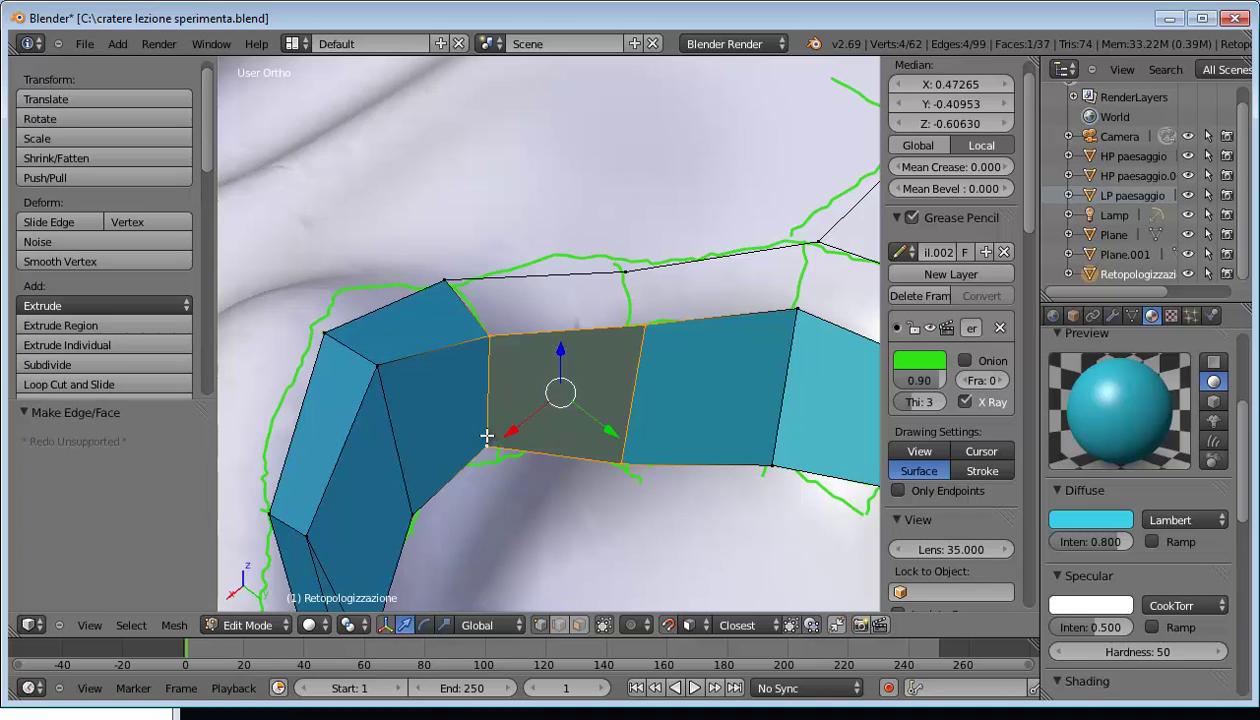
pyautogui.moveTo(486, 436); pyautogui.dragTo(527, 429, button='middle')
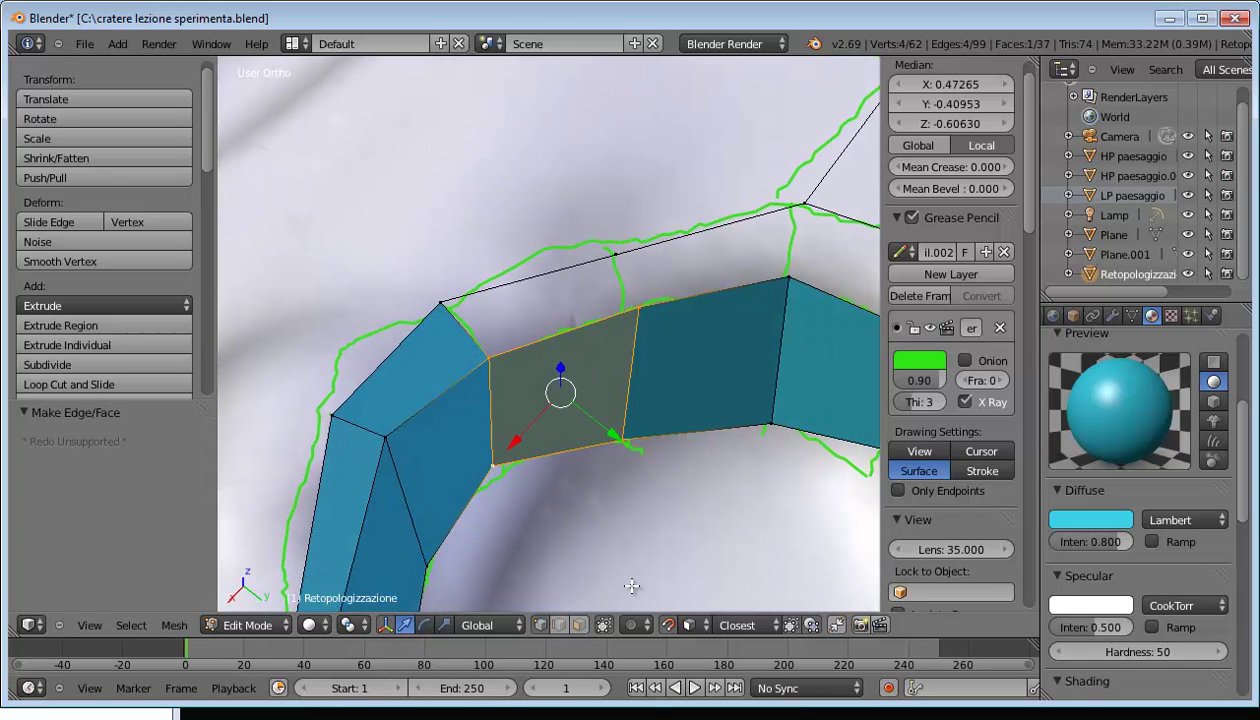
# - Switch to edge select mode and fill the next face along the band's top edge
pyautogui.hotkey('ctrl', 'Tab')
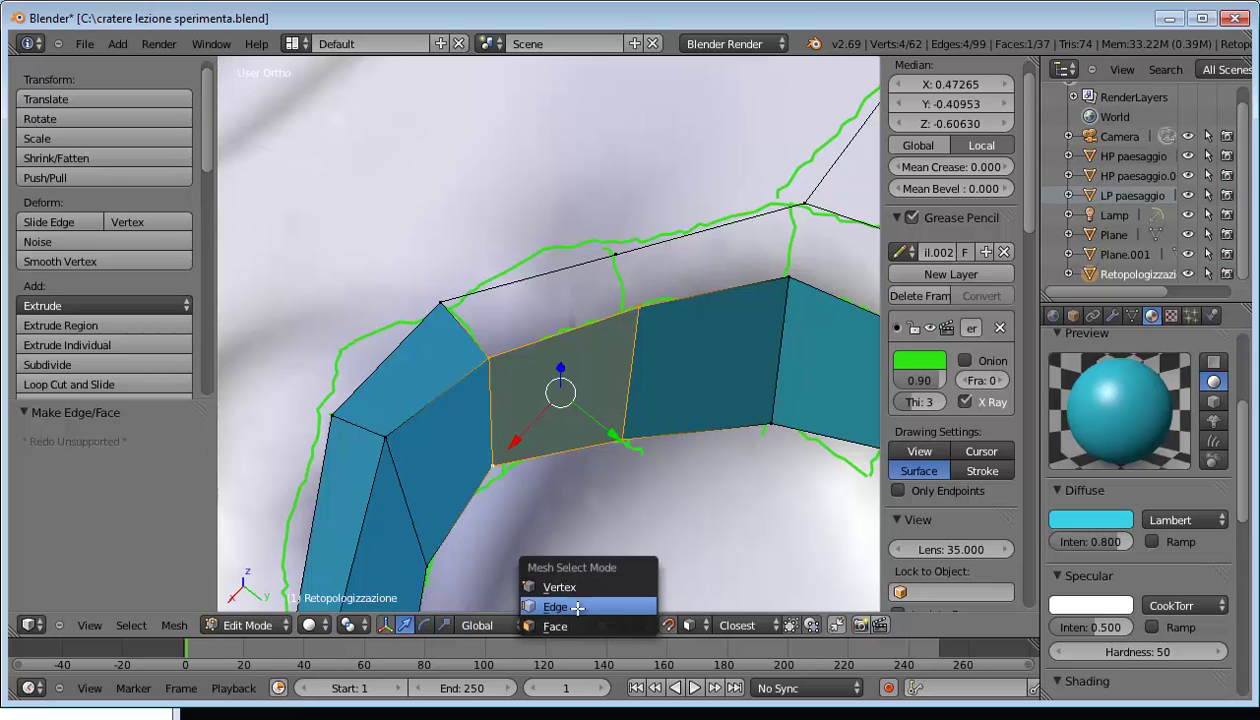
pyautogui.click(577, 608)
pyautogui.rightClick(472, 340)
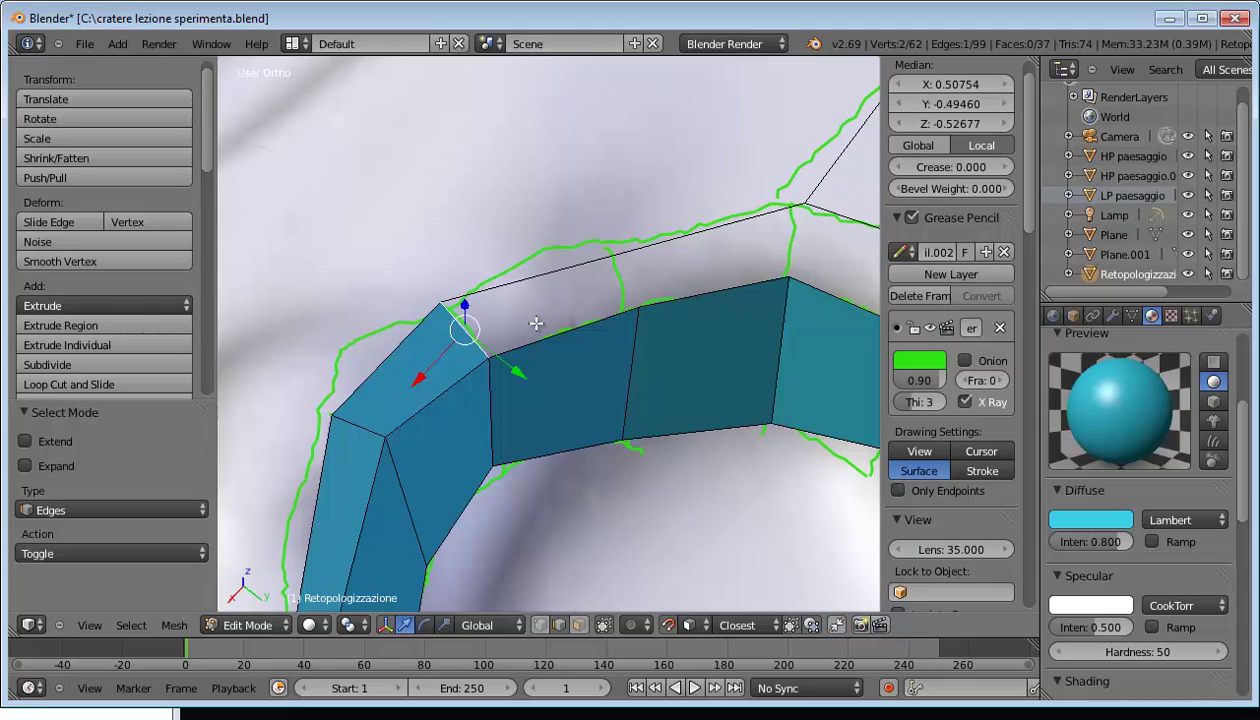
pyautogui.press('f')
pyautogui.moveTo(562, 371)
pyautogui.mouseDown(button='middle')
pyautogui.moveTo(664, 397)
pyautogui.moveTo(731, 292)
pyautogui.moveTo(731, 191)
pyautogui.moveTo(672, 262)
pyautogui.moveTo(636, 340)
pyautogui.moveTo(603, 363)
pyautogui.mouseUp(button='middle')
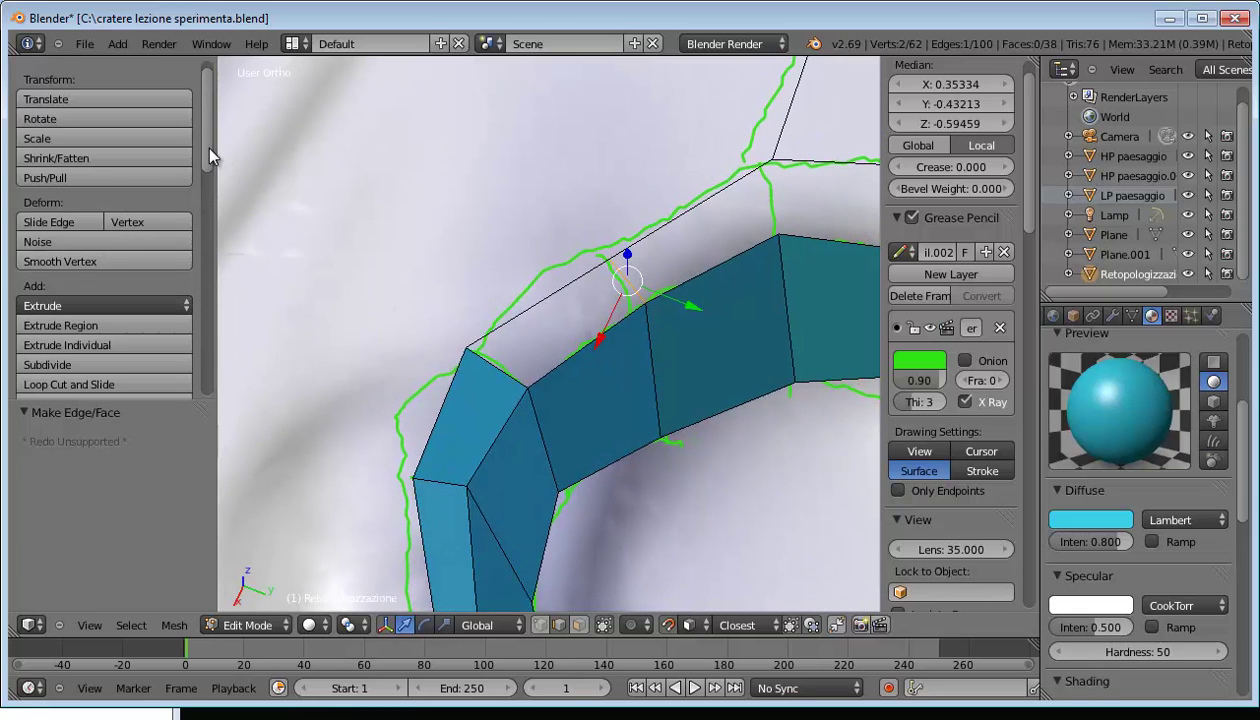
pyautogui.scroll(-5, 195, 175)
pyautogui.scroll(-3, 180, 215)
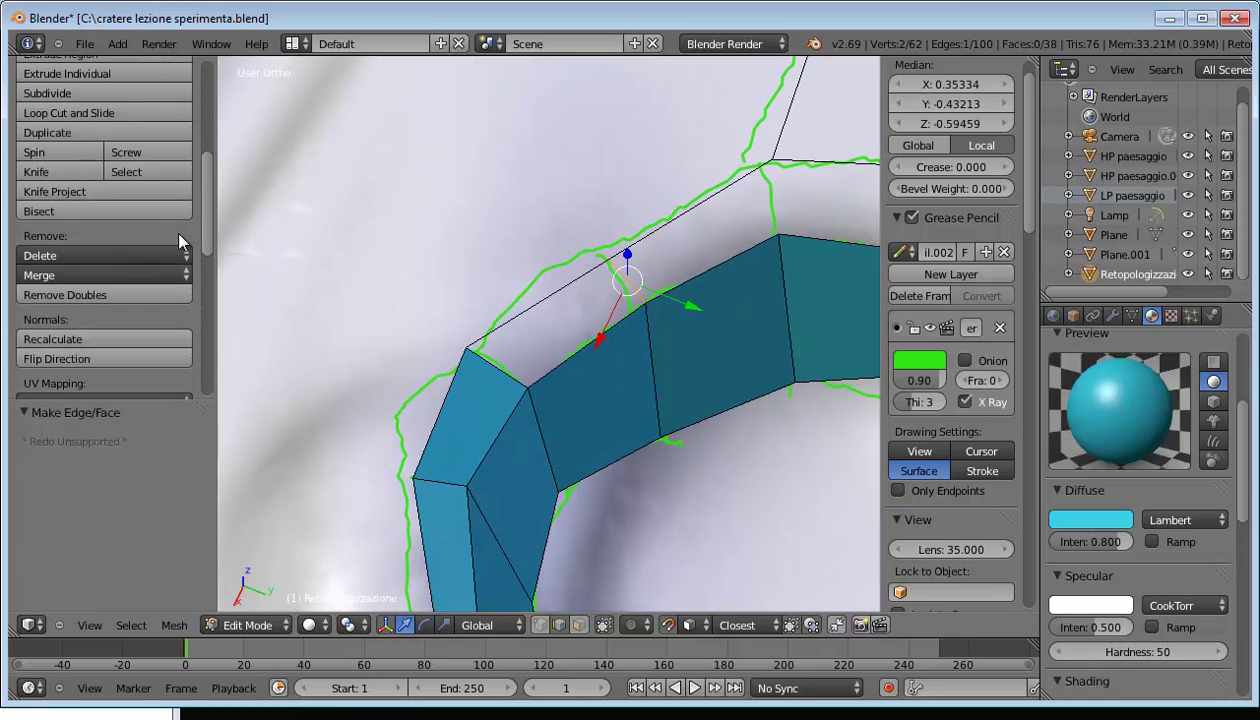
# - Flip the grey face's normal so it shades like its neighbours
pyautogui.click(96, 345)
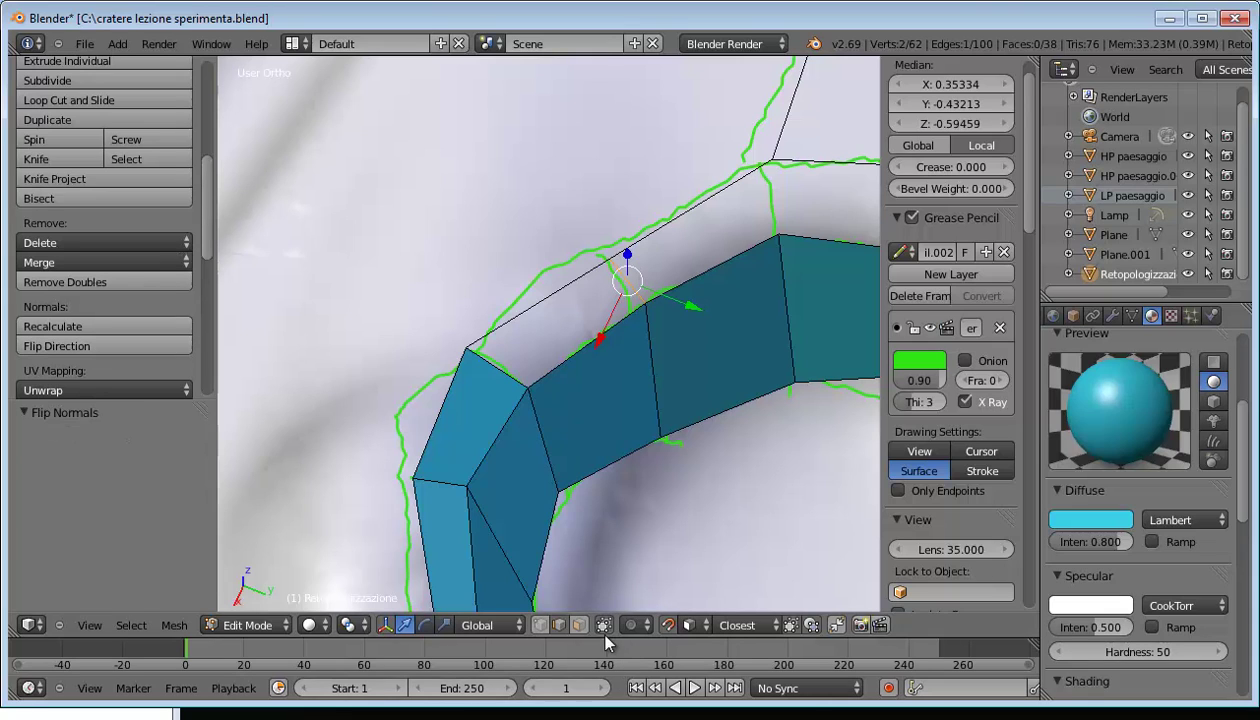
pyautogui.rightClick(566, 326)
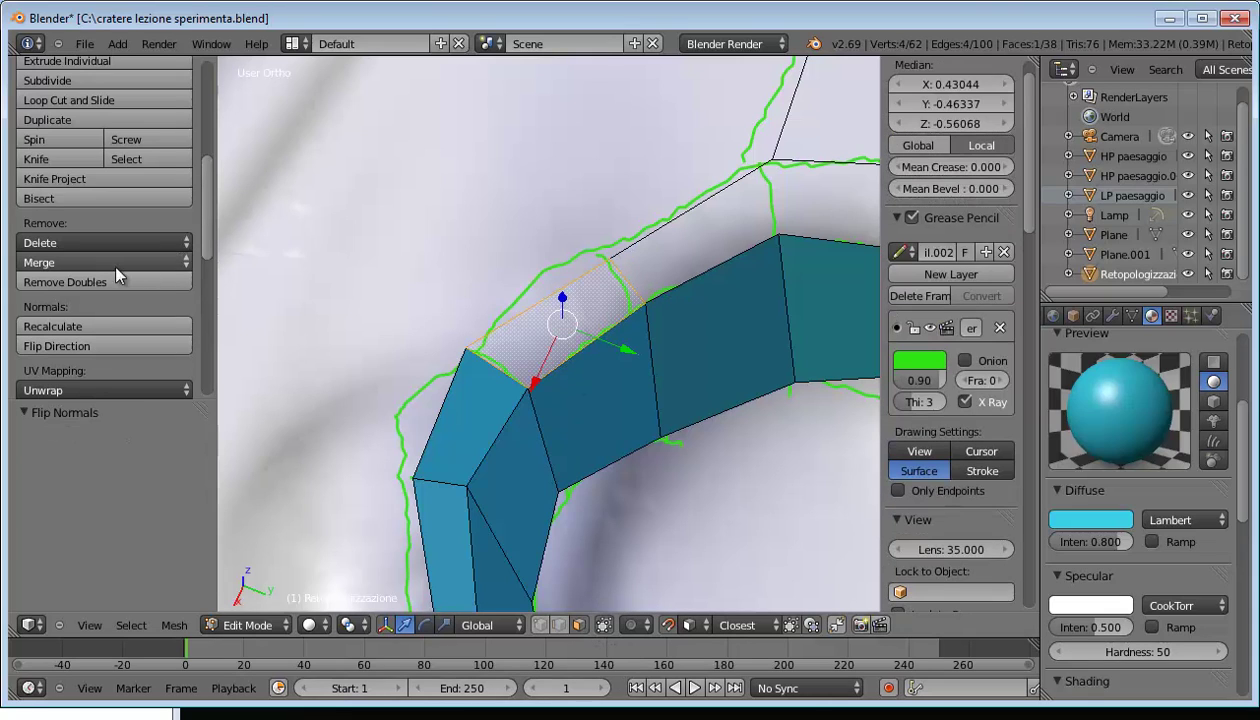
pyautogui.click(65, 343)
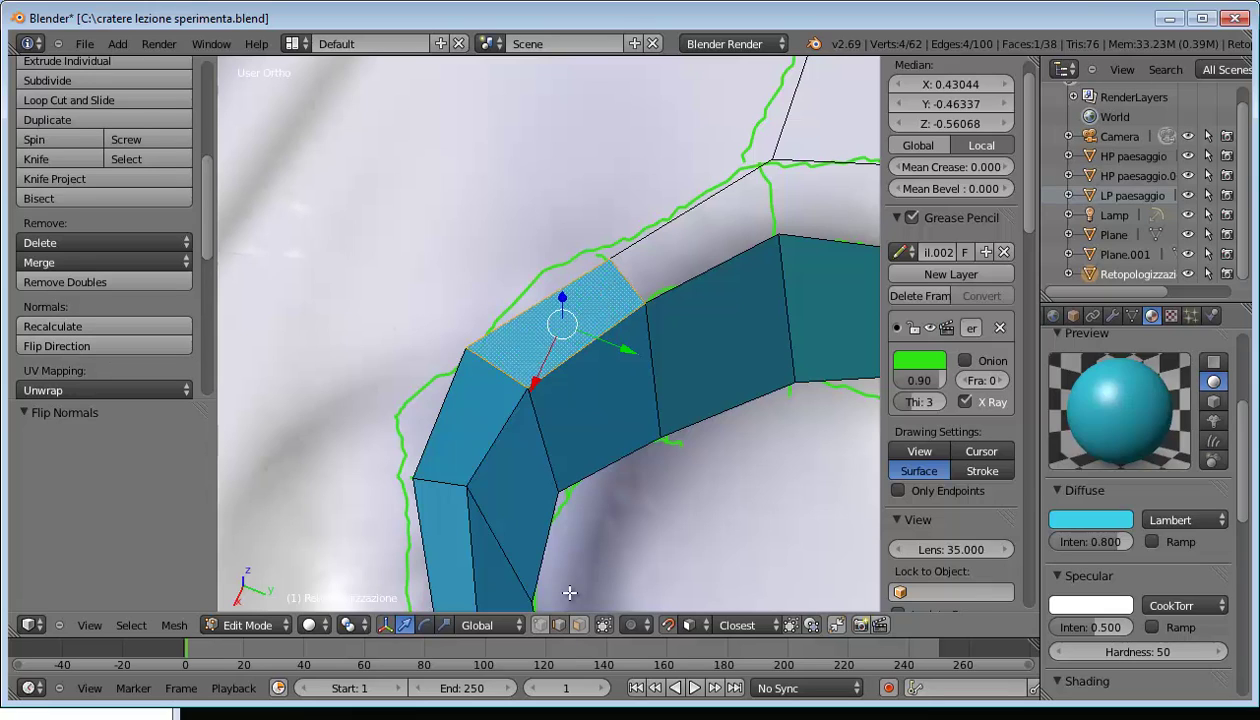
# - Try joining two of the face's vertices with an edge, then undo that extra edge
pyautogui.rightClick(612, 268)
pyautogui.keyDown('shift'); pyautogui.rightClick(772, 242); pyautogui.keyUp('shift')
pyautogui.press('f')
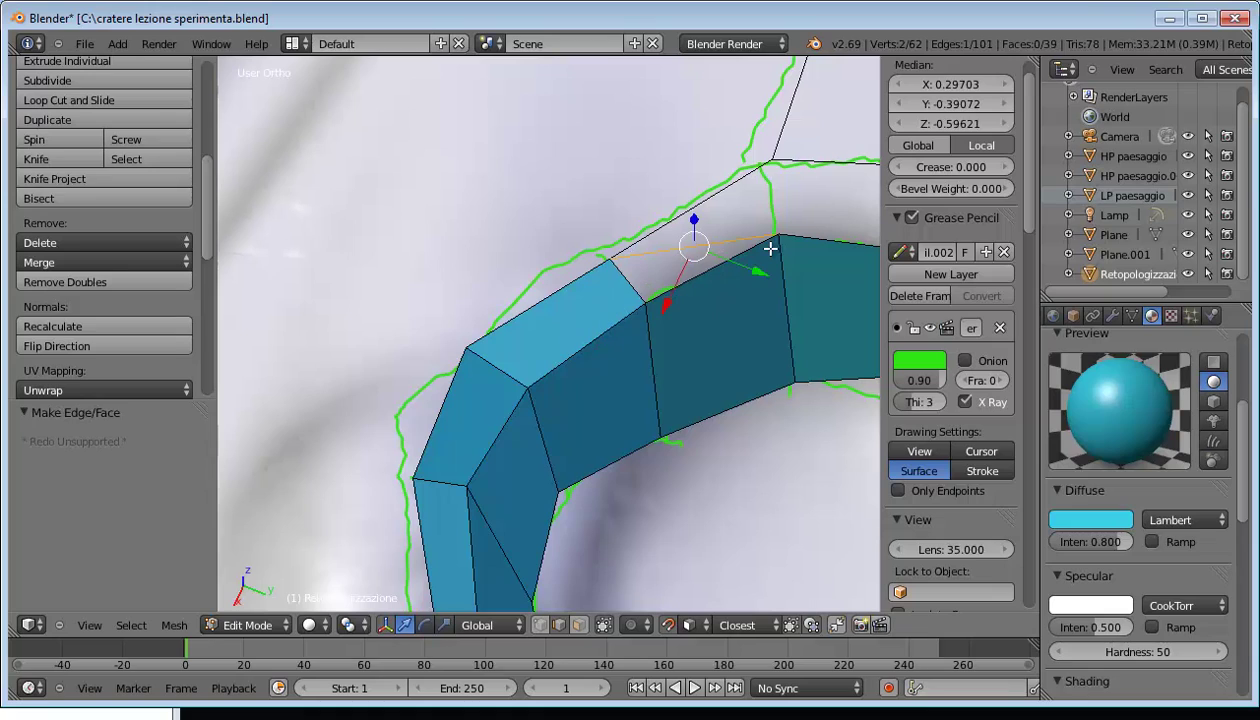
pyautogui.scroll(-1, 763, 251)
pyautogui.scroll(-1, 755, 300)
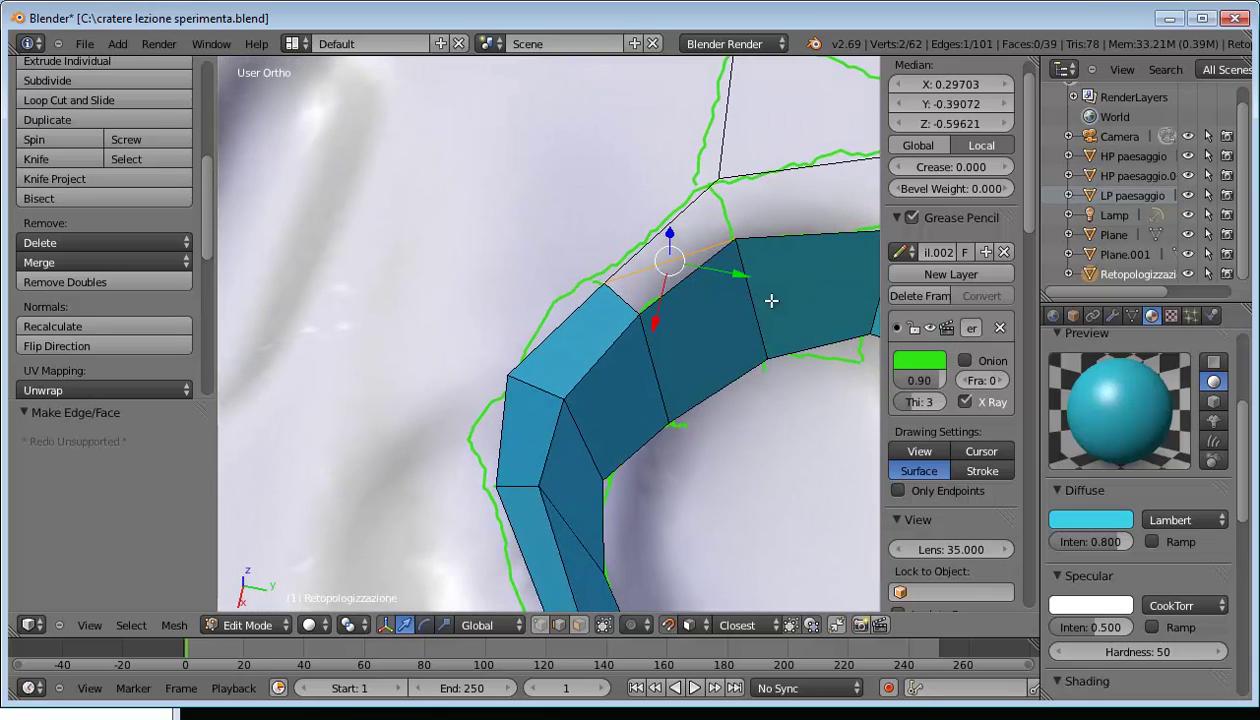
pyautogui.scroll(-1, 768, 303)
pyautogui.moveTo(768, 303)
pyautogui.mouseDown(button='middle')
pyautogui.moveTo(858, 48)
pyautogui.moveTo(1018, 64)
pyautogui.moveTo(669, 309)
pyautogui.moveTo(670, 325)
pyautogui.mouseUp(button='middle')
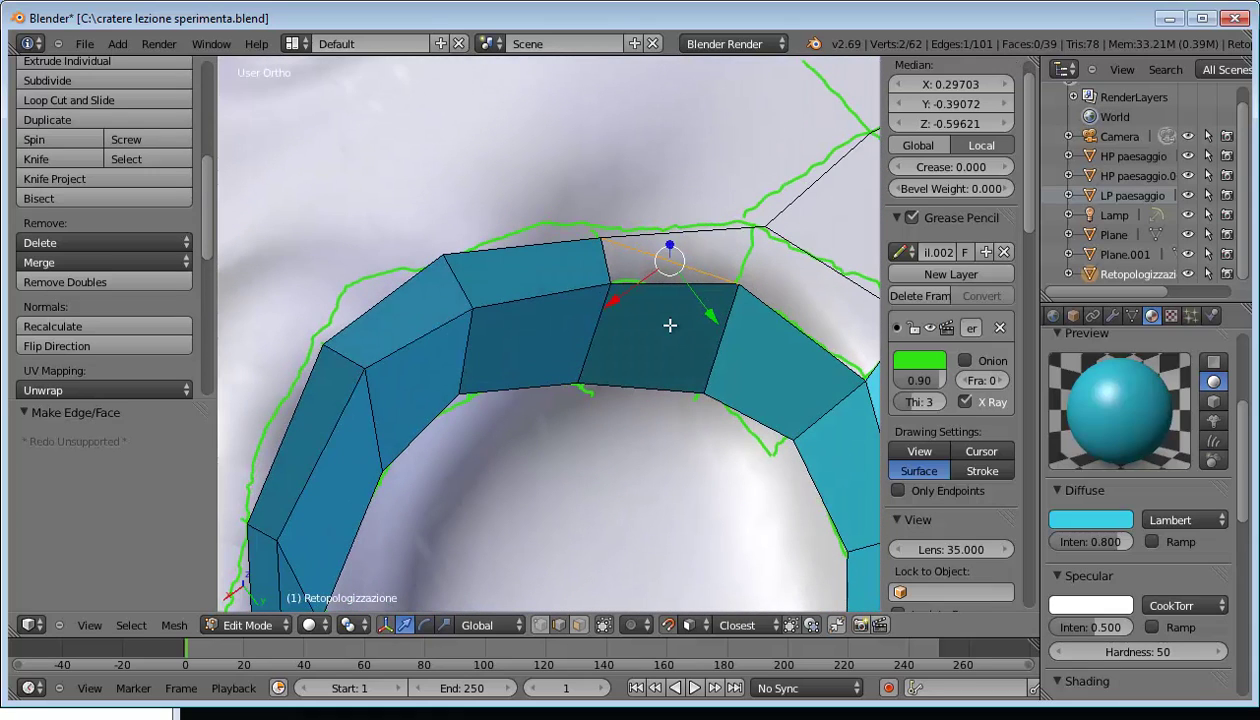
pyautogui.hotkey('ctrl', 'z')
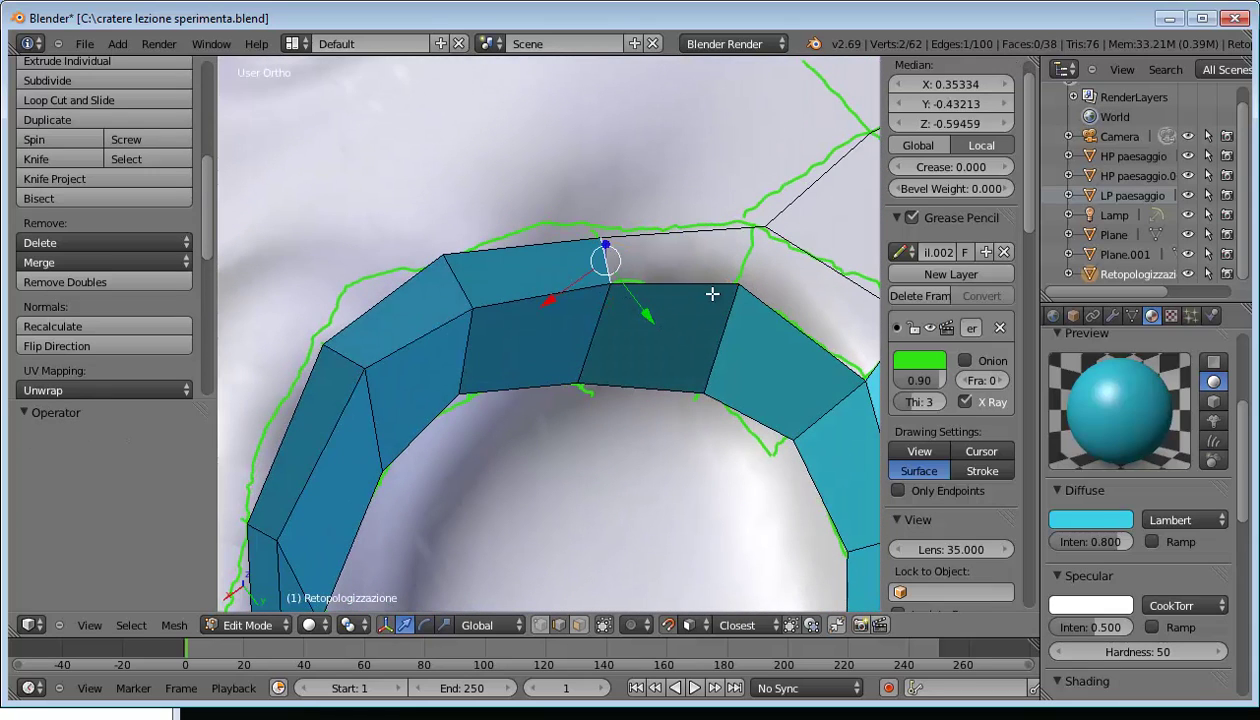
# - Fill a face between the gap's lower and upper edges, then select the next gap's edges
pyautogui.rightClick(612, 284)
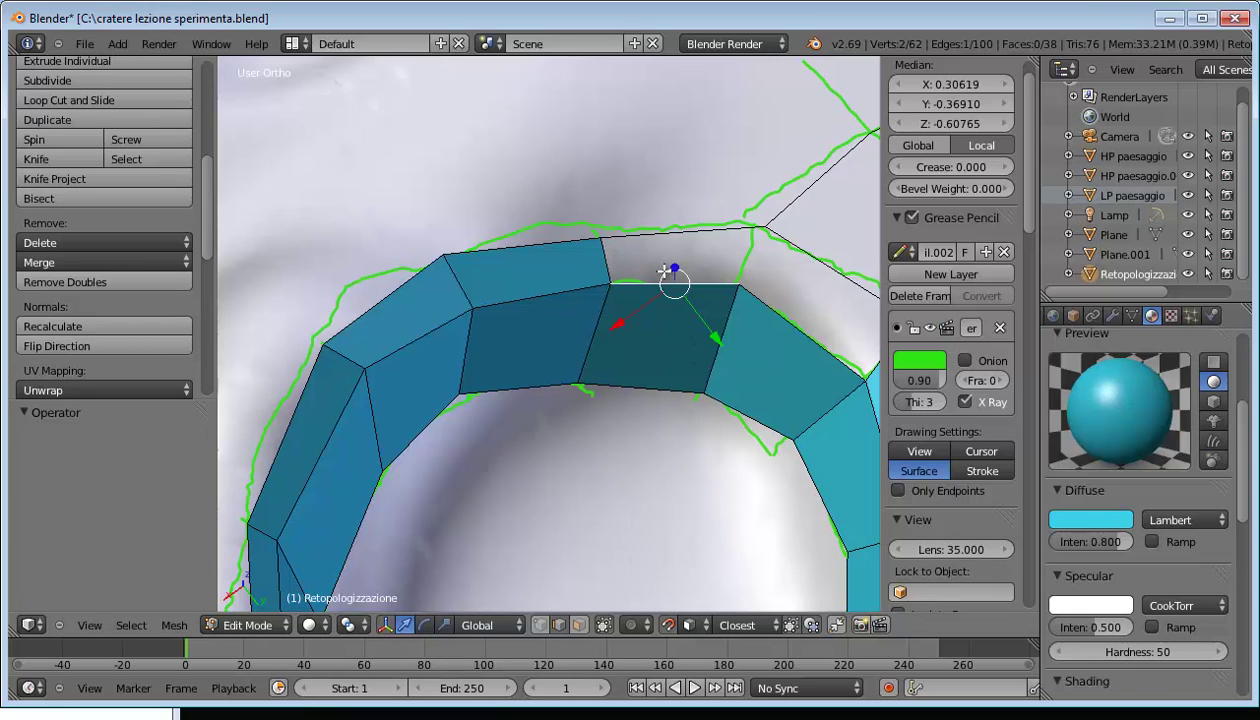
pyautogui.keyDown('shift'); pyautogui.rightClick(658, 236); pyautogui.keyUp('shift')
pyautogui.press('f')
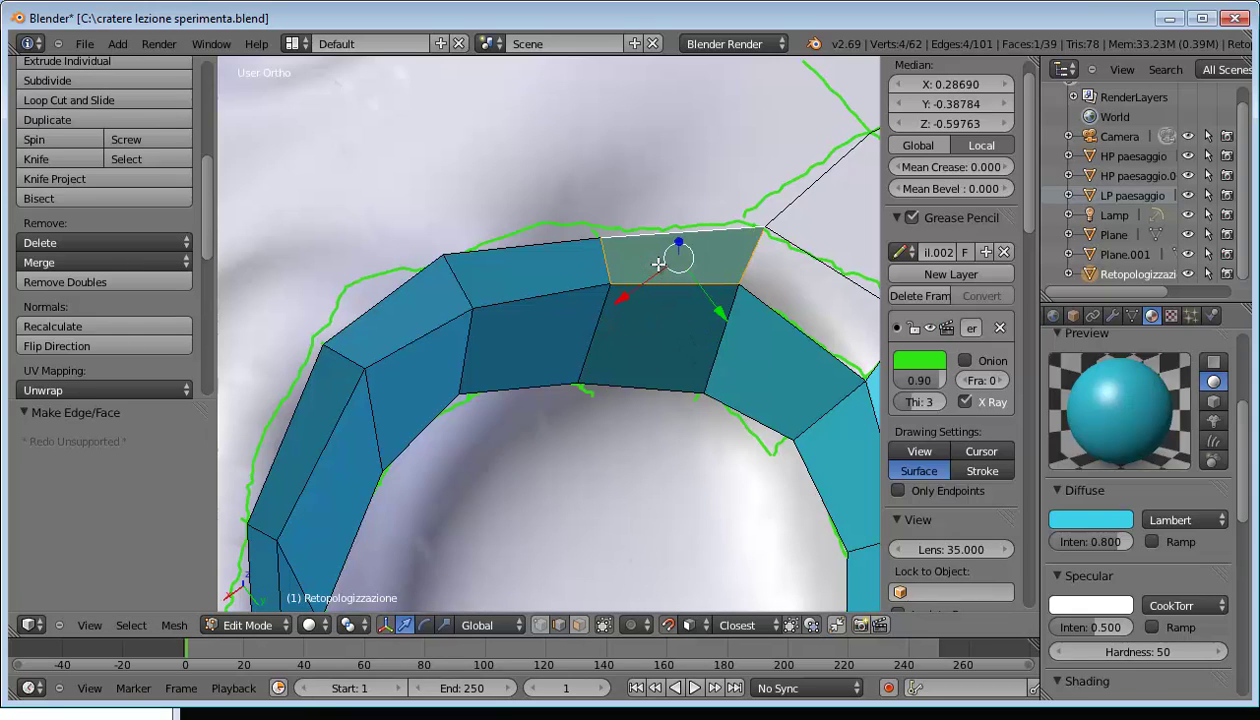
pyautogui.moveTo(786, 290)
pyautogui.mouseDown(button='middle')
pyautogui.moveTo(855, 291)
pyautogui.moveTo(732, 301)
pyautogui.mouseUp(button='middle')
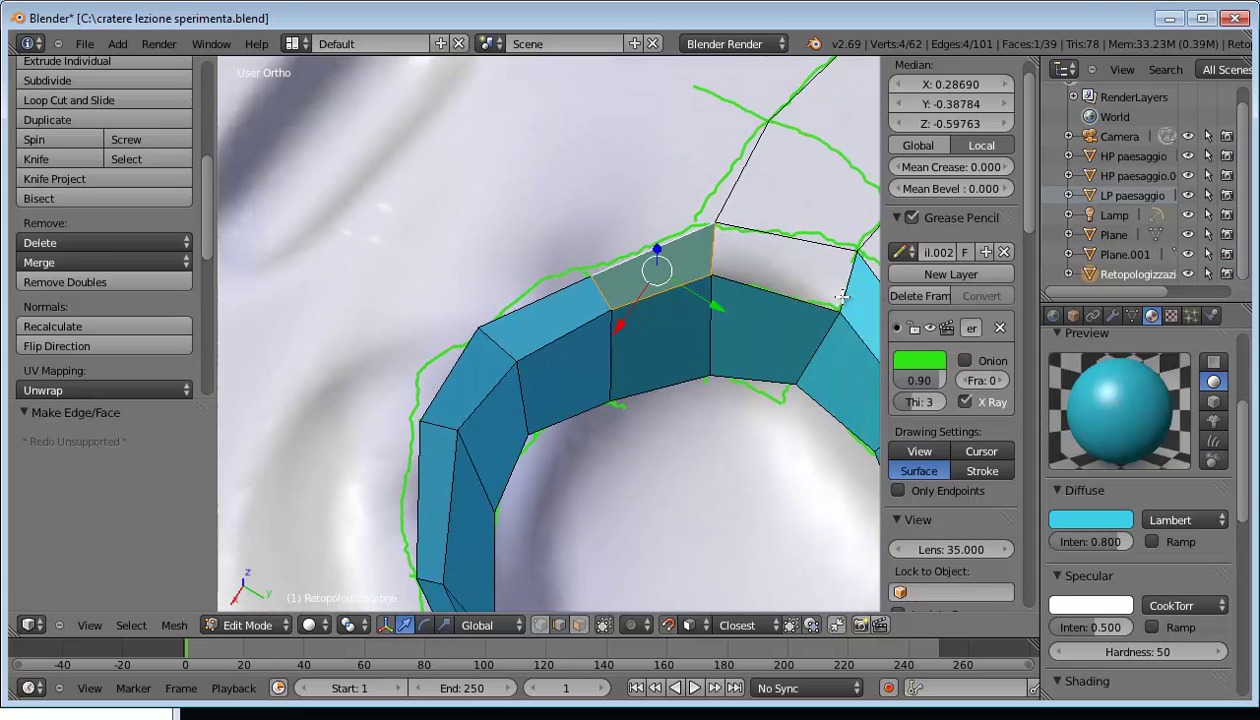
pyautogui.rightClick(689, 266)
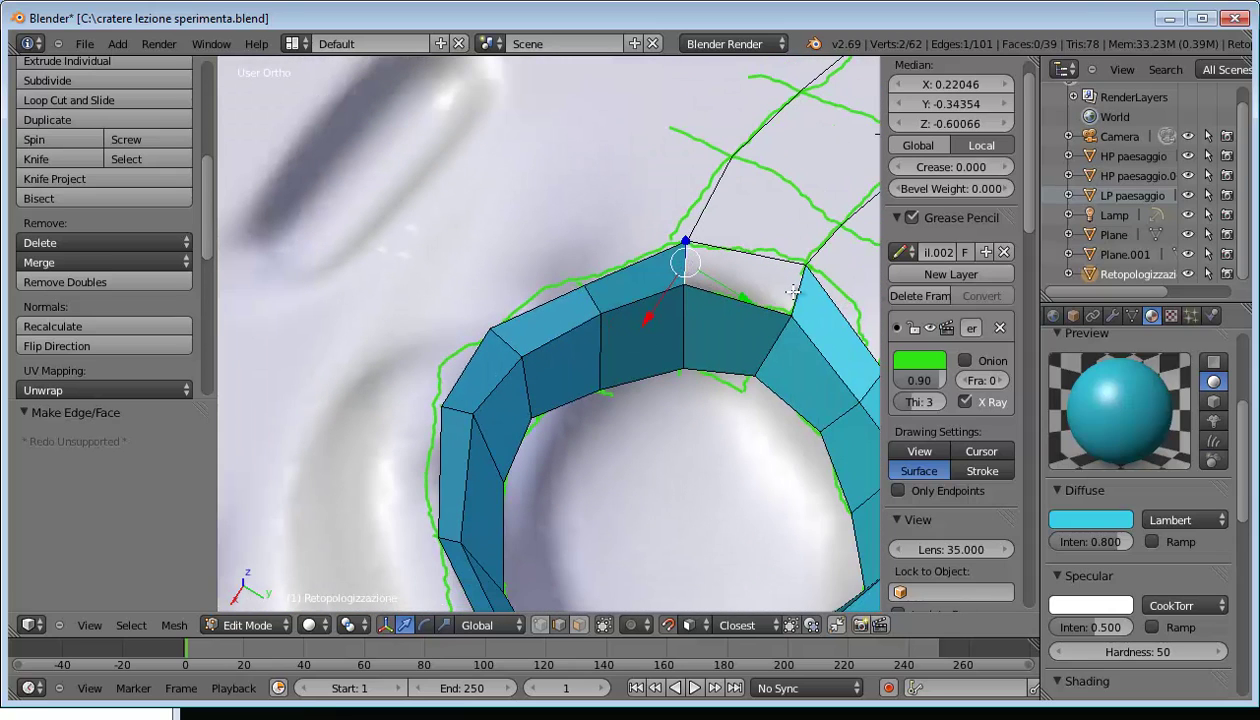
pyautogui.keyDown('shift'); pyautogui.rightClick(793, 292); pyautogui.keyUp('shift')
# - Fill quads between edge pairs on the rim strip's upper border, starting up the flap
pyautogui.press('f')
pyautogui.moveTo(793, 292); pyautogui.dragTo(724, 237, button='middle')
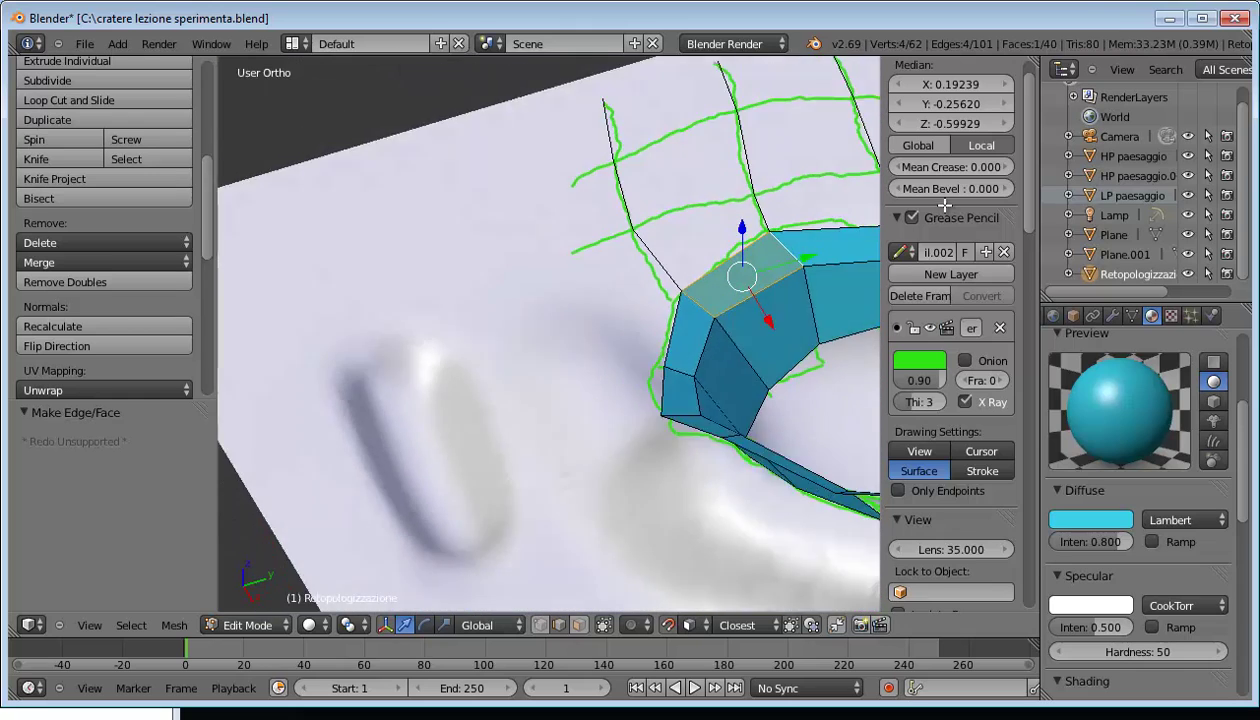
pyautogui.rightClick(657, 240)
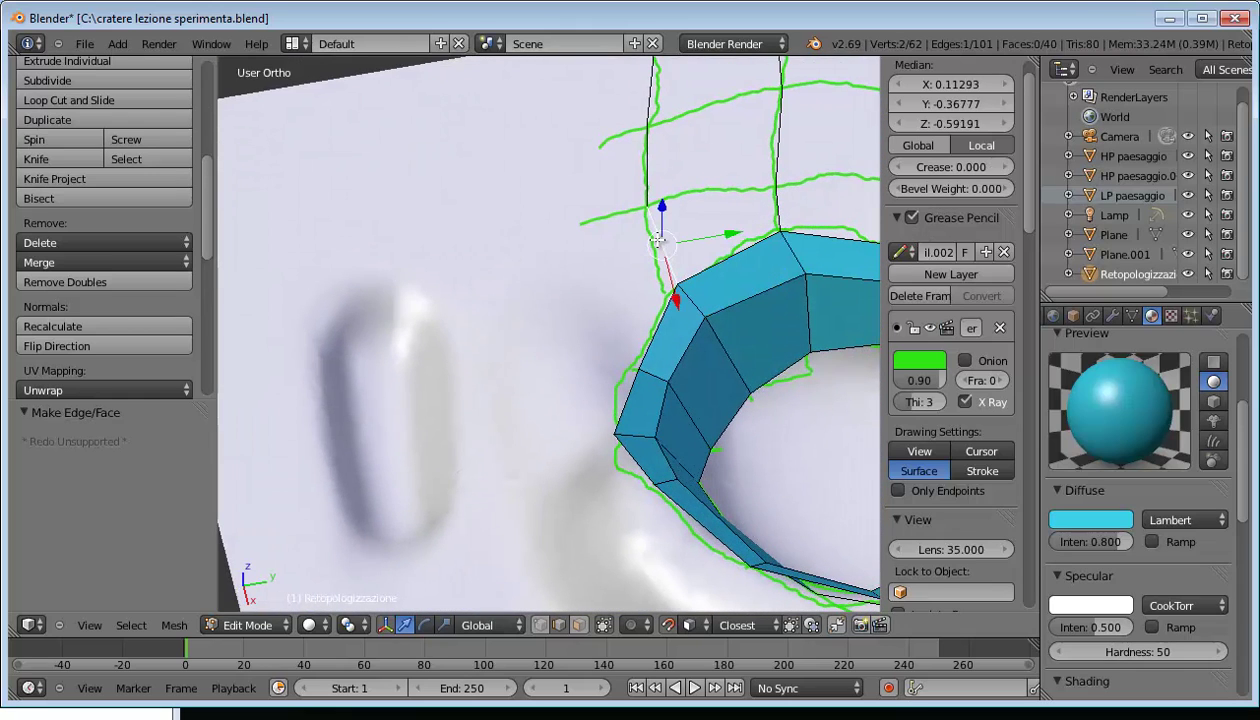
pyautogui.keyDown('shift'); pyautogui.rightClick(775, 207); pyautogui.keyUp('shift')
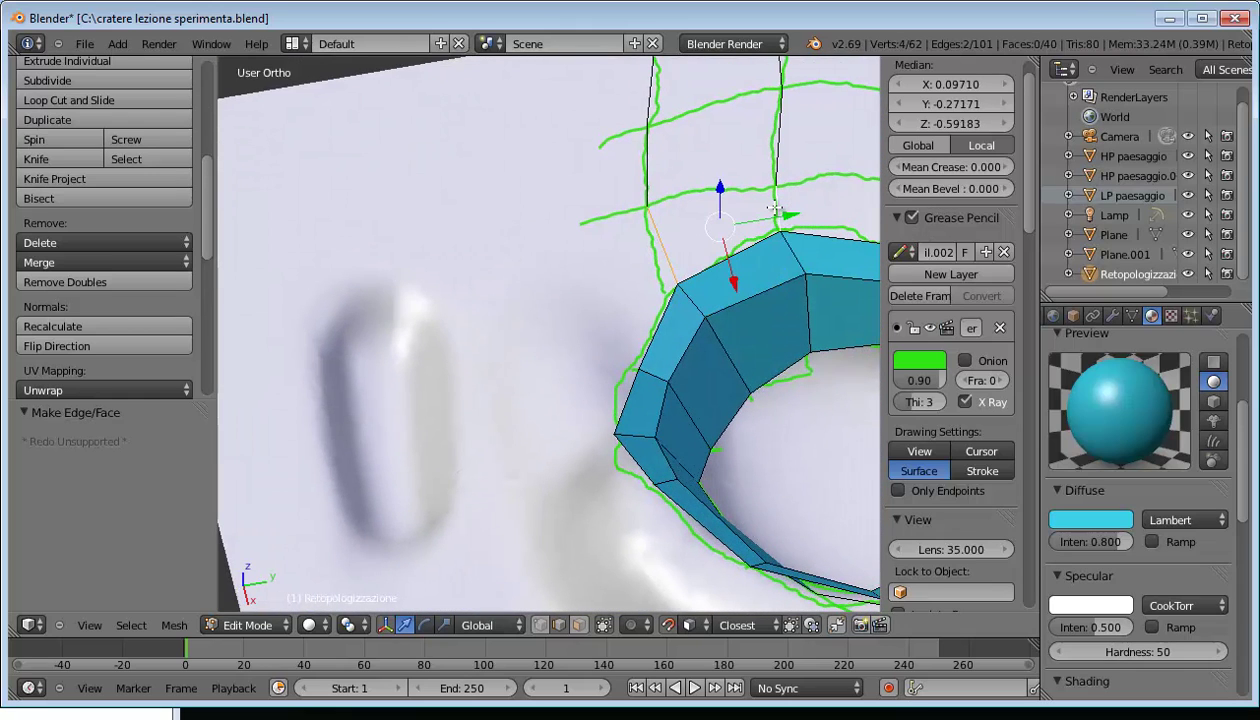
pyautogui.press('f')
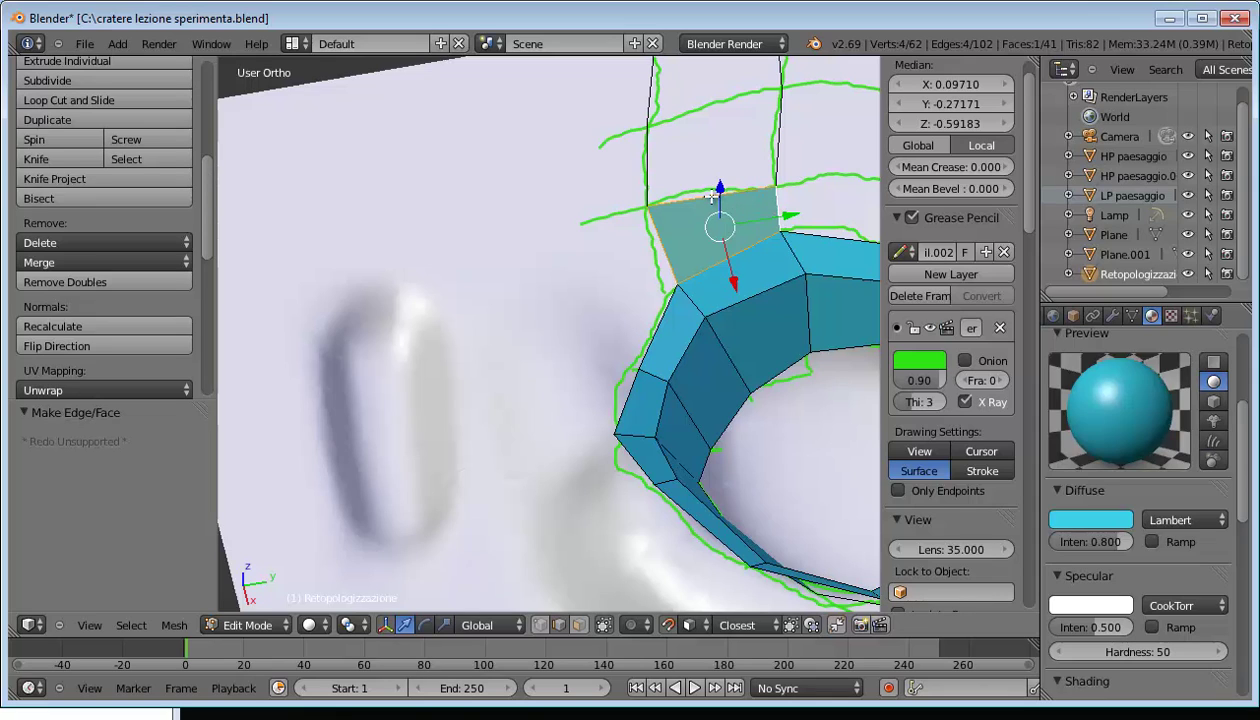
pyautogui.rightClick(711, 197)
pyautogui.moveTo(715, 215); pyautogui.dragTo(722, 226, button='middle')
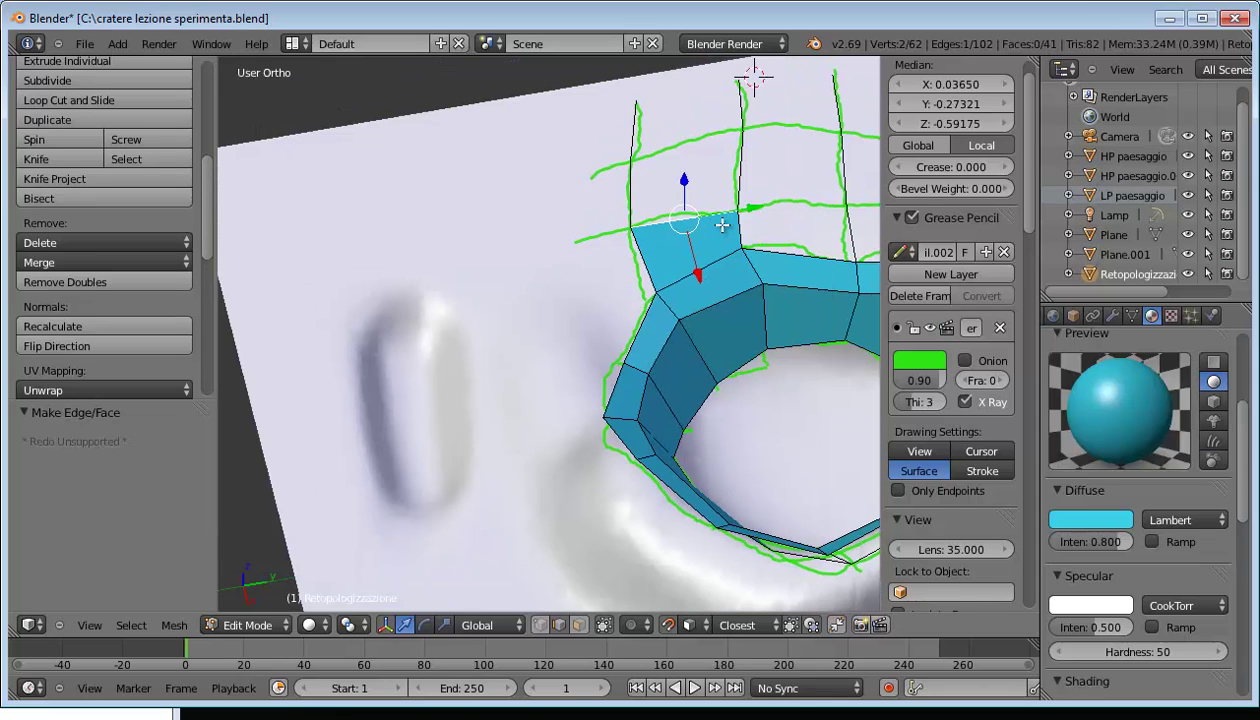
pyautogui.press('f')
# - Keep filling quad faces further up the outer flap to complete its grid
pyautogui.press('f')
pyautogui.rightClick(801, 256)
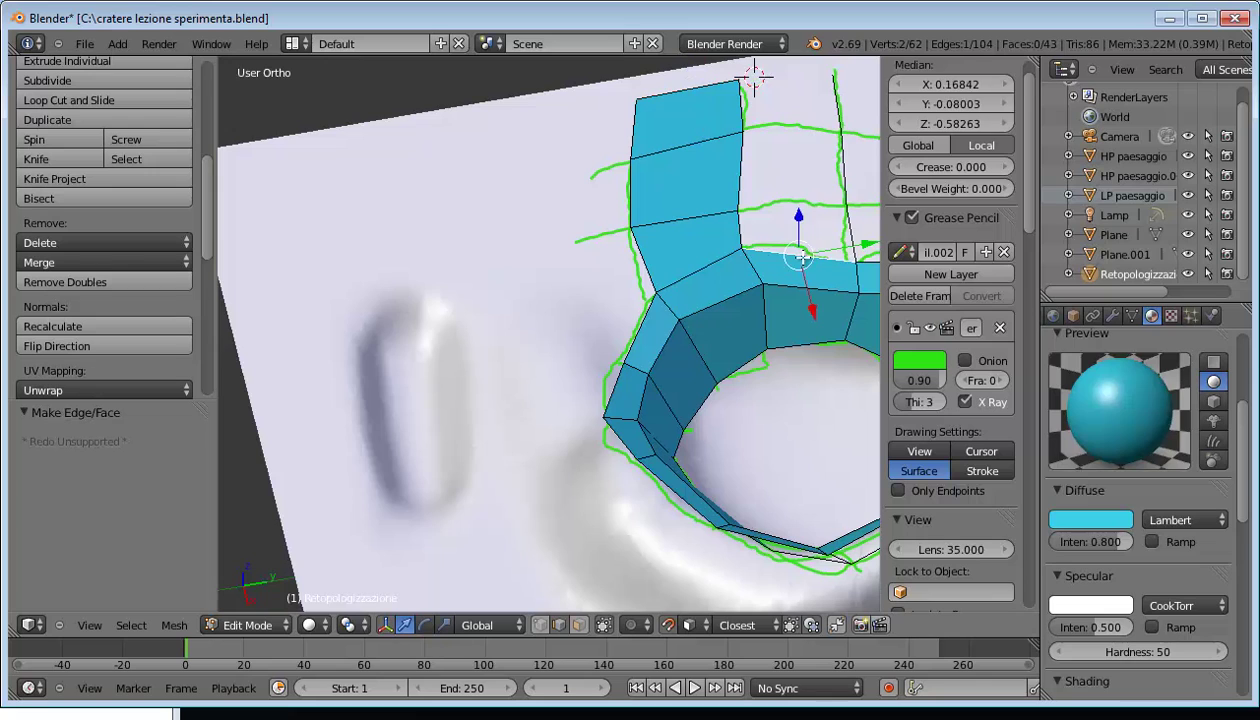
pyautogui.press('f')
pyautogui.press('f')
pyautogui.press('f')
pyautogui.moveTo(817, 216); pyautogui.dragTo(720, 300, button='middle')
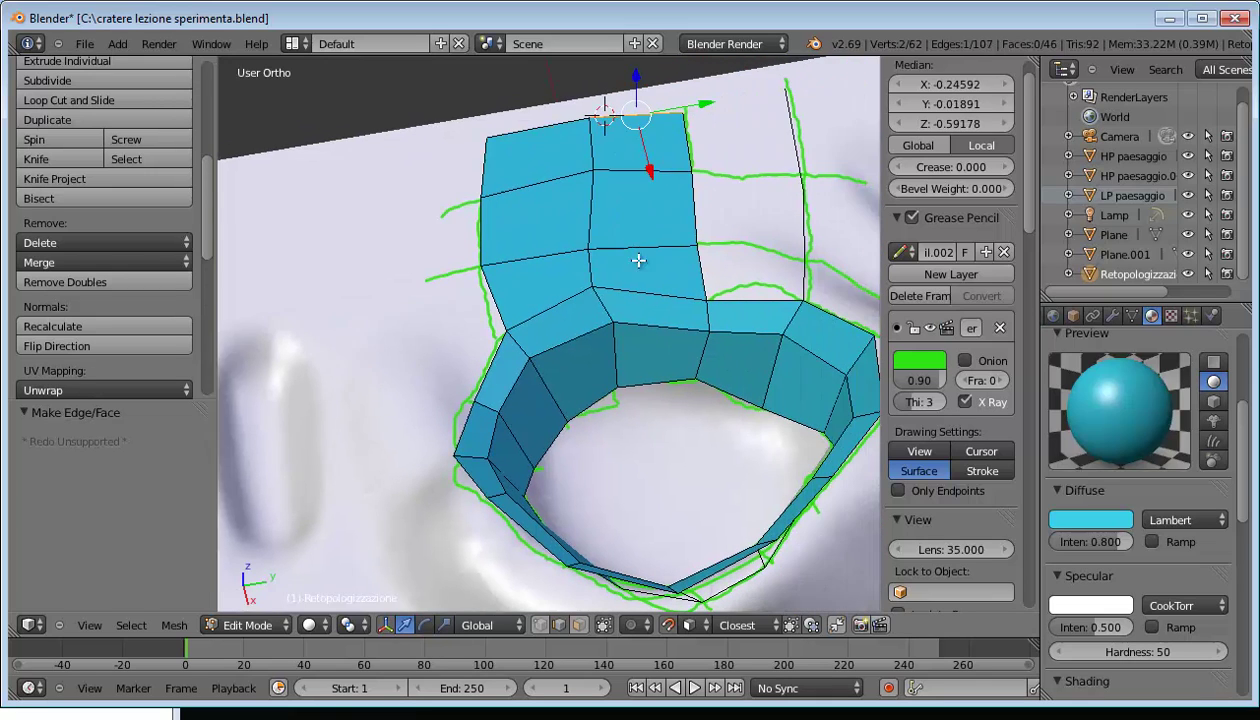
pyautogui.press('f')
pyautogui.press('f')
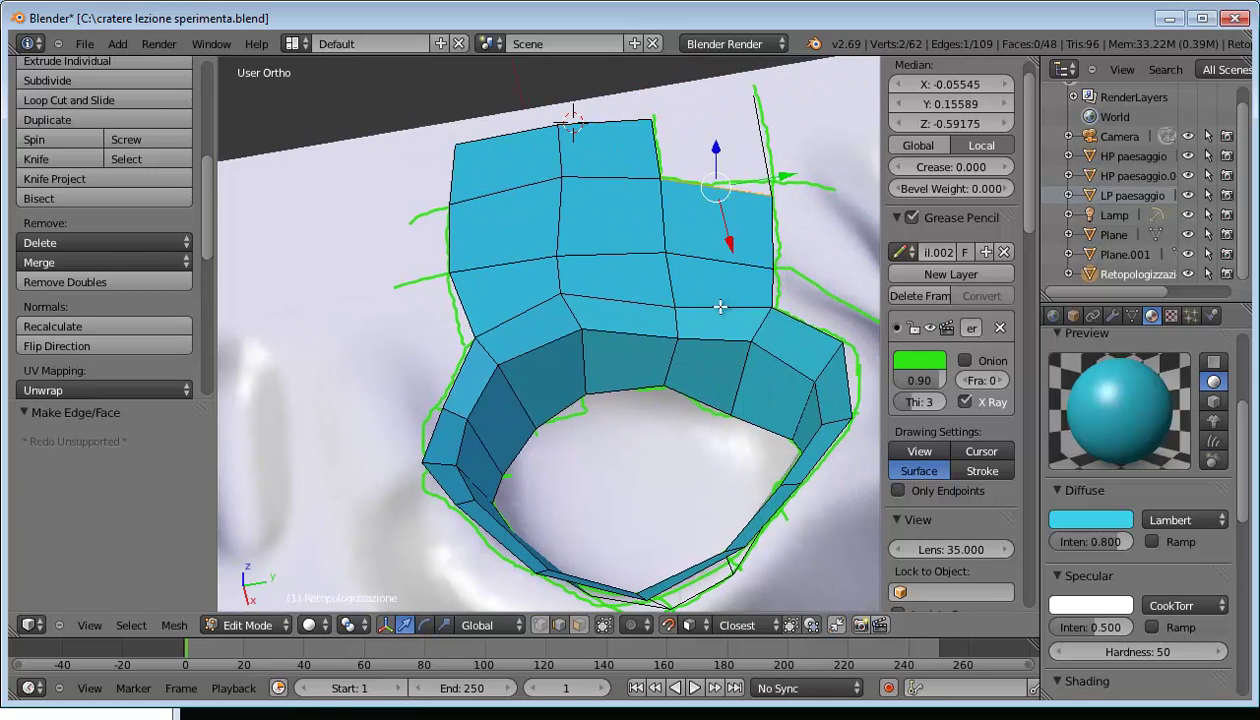
pyautogui.press('f')
pyautogui.moveTo(720, 307)
pyautogui.mouseDown(button='middle')
pyautogui.moveTo(779, 322)
pyautogui.moveTo(796, 352)
pyautogui.moveTo(633, 326)
pyautogui.moveTo(736, 369)
pyautogui.moveTo(755, 350)
pyautogui.moveTo(745, 329)
pyautogui.mouseUp(button='middle')
pyautogui.scroll(2, 779, 322)
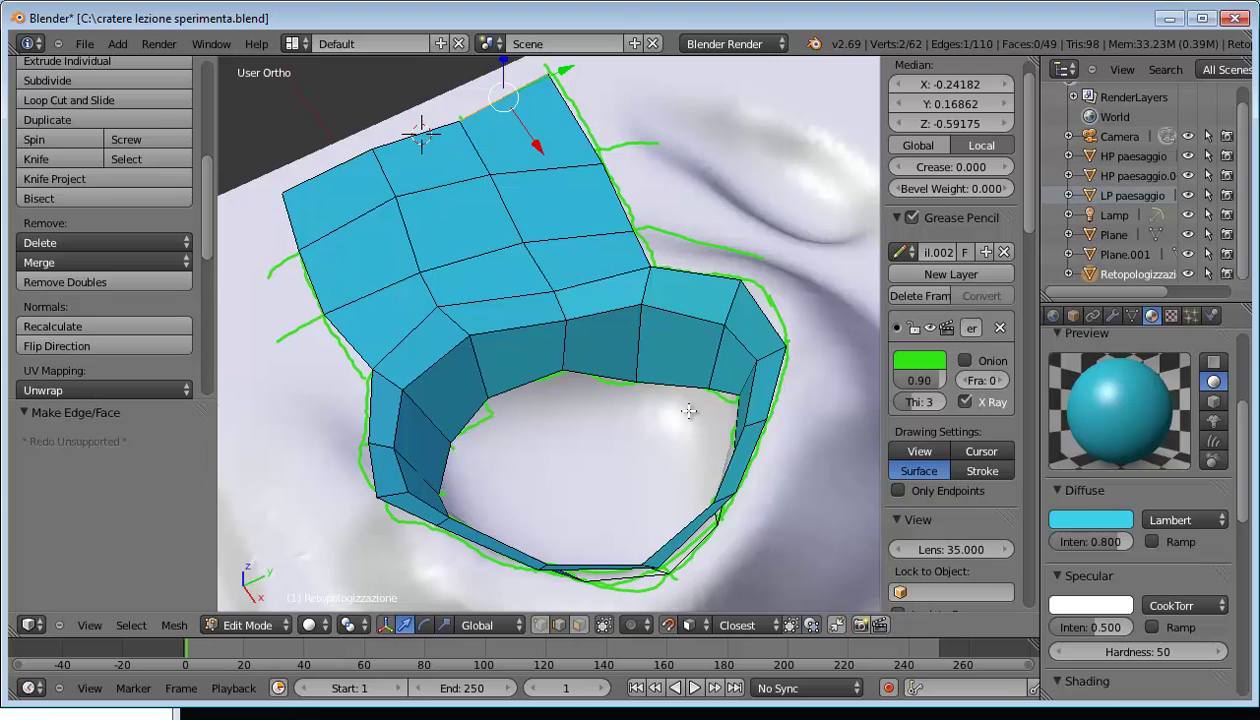
pyautogui.moveTo(689, 411)
pyautogui.mouseDown(button='middle')
pyautogui.moveTo(731, 411)
pyautogui.moveTo(816, 379)
pyautogui.mouseUp(button='middle')
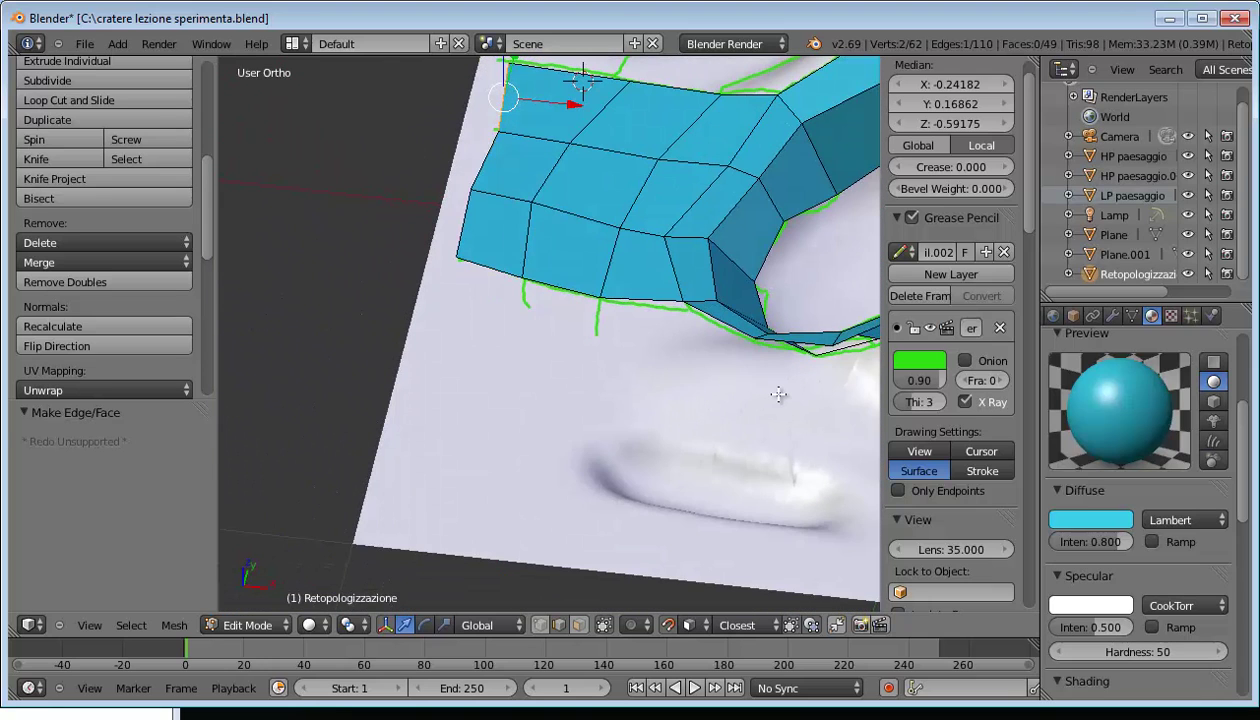
# - Maximize the 3D viewport with Ctrl+Up, then orbit and zoom around the retopology ring
pyautogui.hotkey('ctrl', 'Up')
pyautogui.scroll(-5, 876, 254)
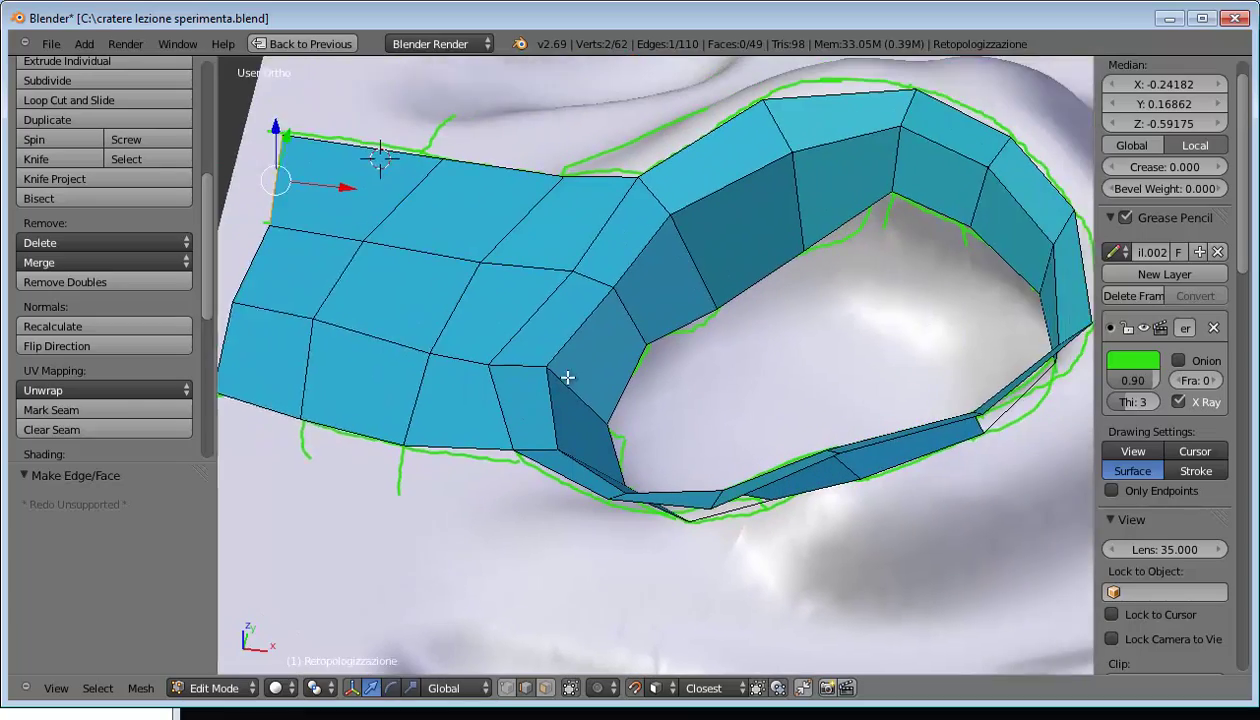
pyautogui.moveTo(876, 254); pyautogui.dragTo(967, 381, button='middle')
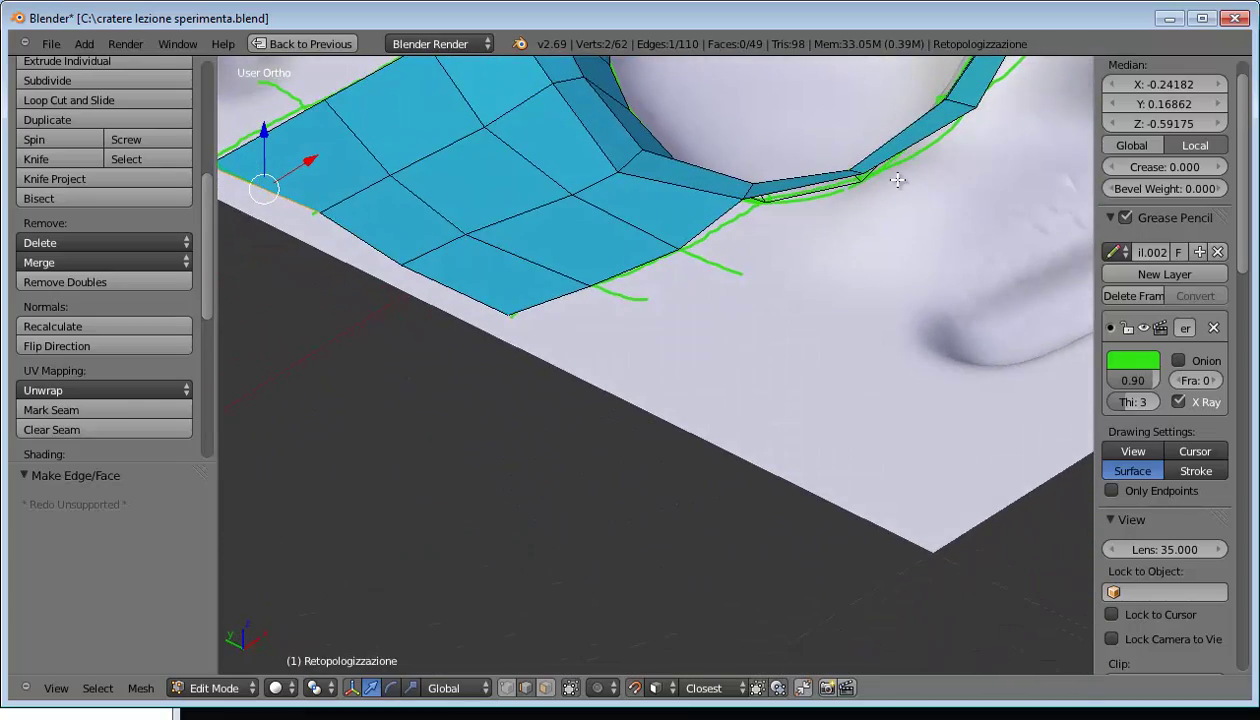
pyautogui.moveTo(898, 179)
pyautogui.mouseDown(button='middle')
pyautogui.moveTo(911, 352)
pyautogui.moveTo(824, 486)
pyautogui.mouseUp(button='middle')
pyautogui.scroll(3, 955, 355)
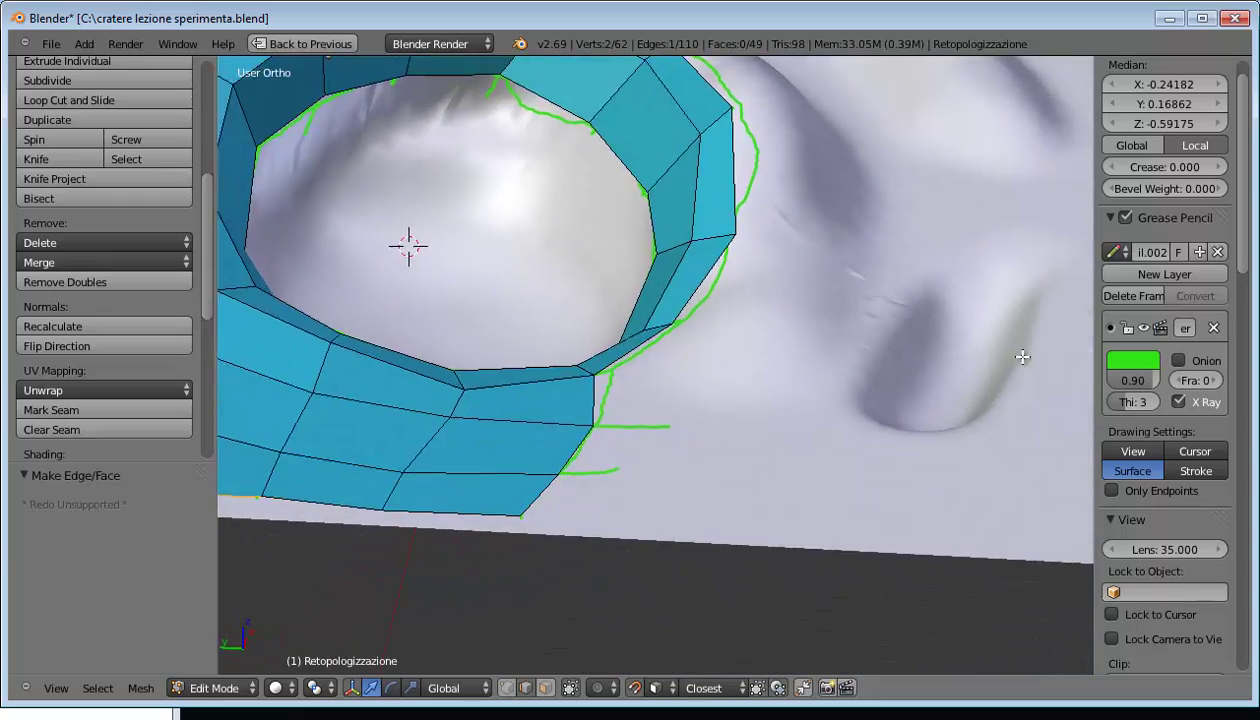
pyautogui.moveTo(955, 355)
pyautogui.mouseDown(button='middle')
pyautogui.moveTo(644, 180)
pyautogui.moveTo(692, 259)
pyautogui.moveTo(767, 256)
pyautogui.mouseUp(button='middle')
pyautogui.scroll(-3, 644, 180)
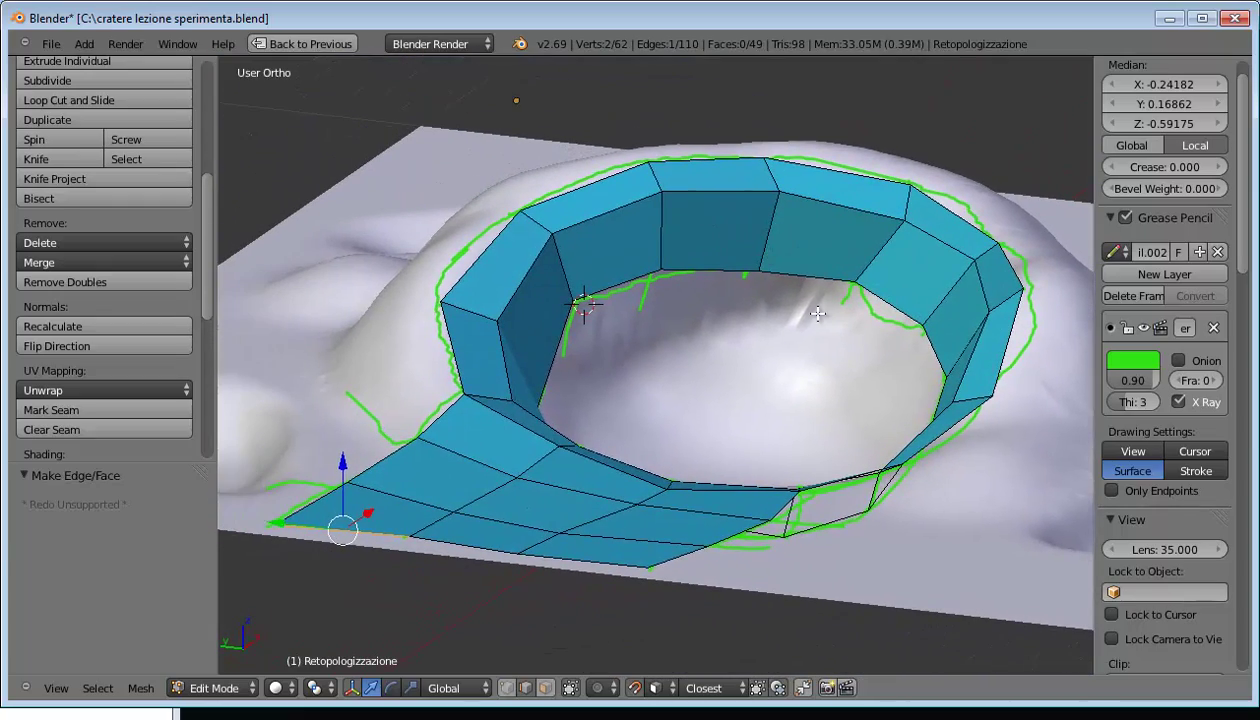
pyautogui.moveTo(810, 309)
pyautogui.mouseDown(button='middle')
pyautogui.moveTo(883, 331)
pyautogui.moveTo(818, 301)
pyautogui.mouseUp(button='middle')
pyautogui.scroll(3, 883, 331)
pyautogui.scroll(-3, 883, 331)
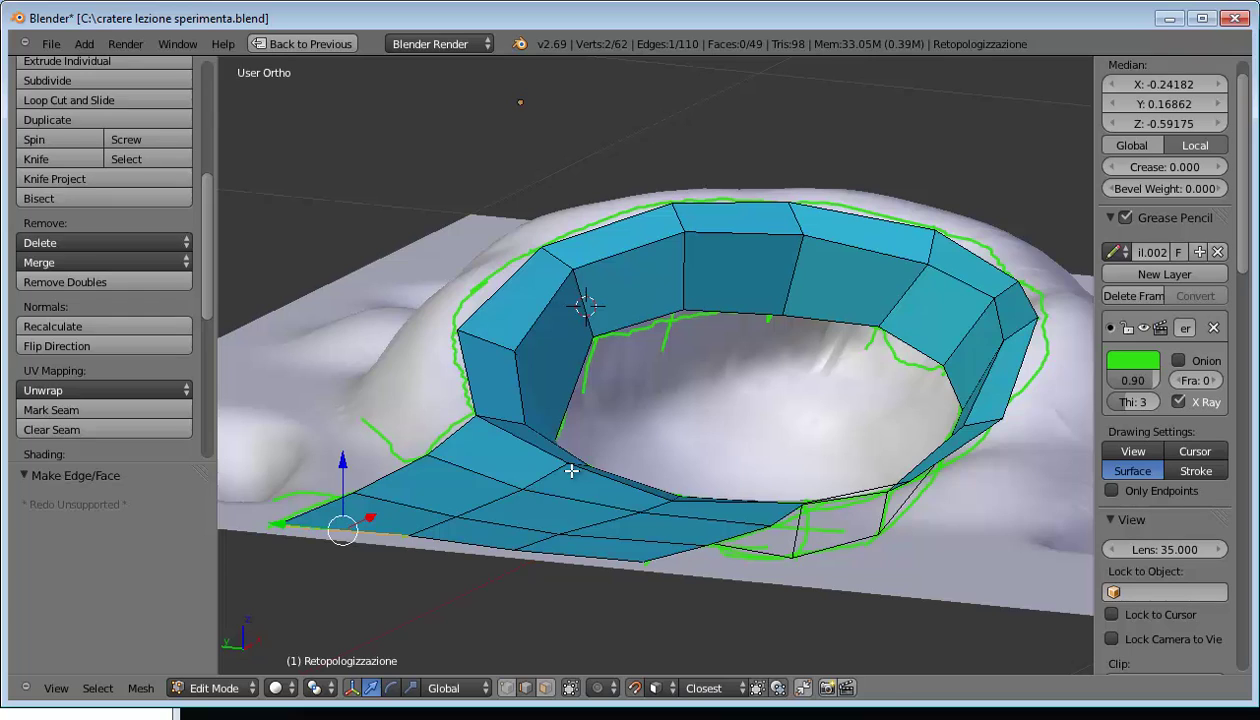
# - In Object Mode, move the retopology mesh to an empty layer and show only that layer
pyautogui.press('Tab')
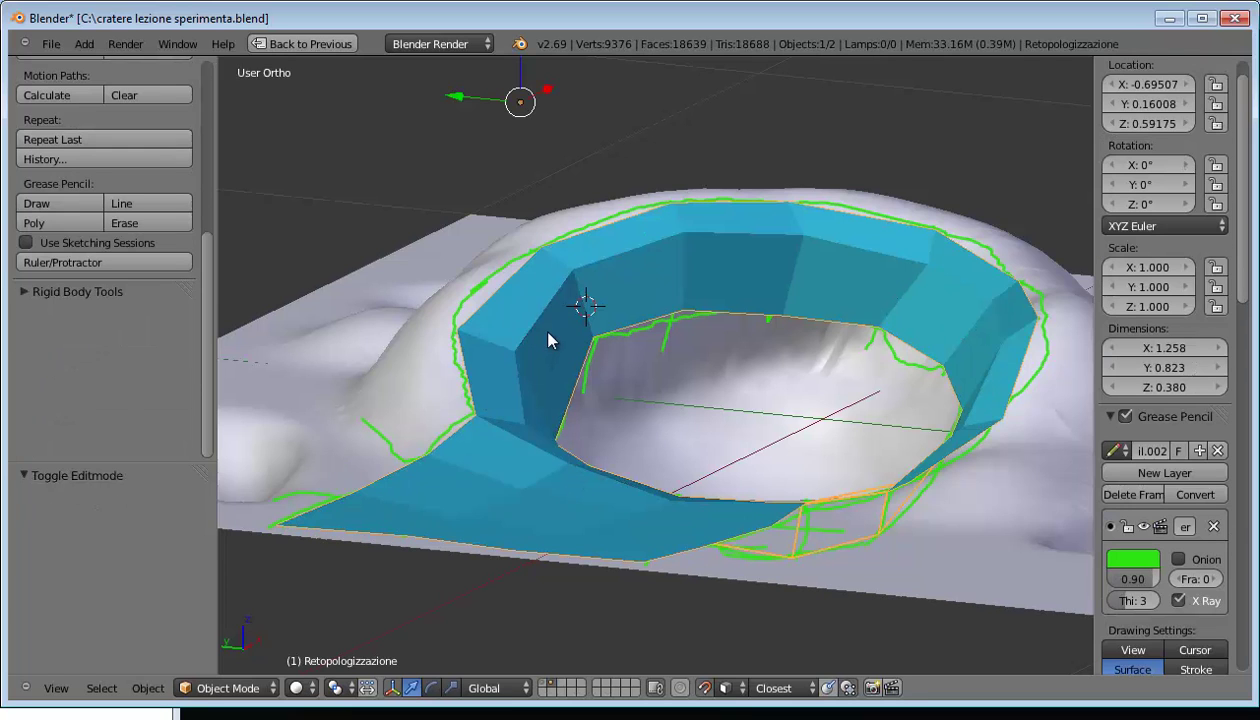
pyautogui.rightClick(548, 340)
pyautogui.rightClick(648, 303)
pyautogui.press('m')
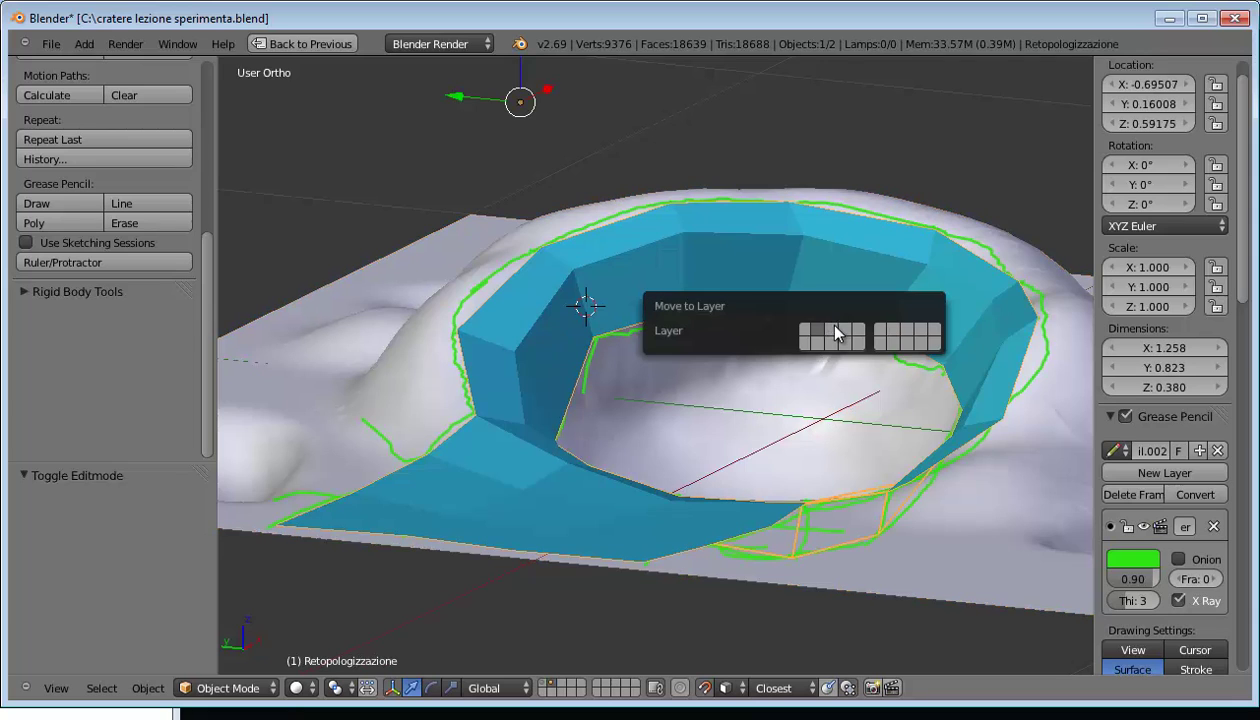
pyautogui.click(832, 333)
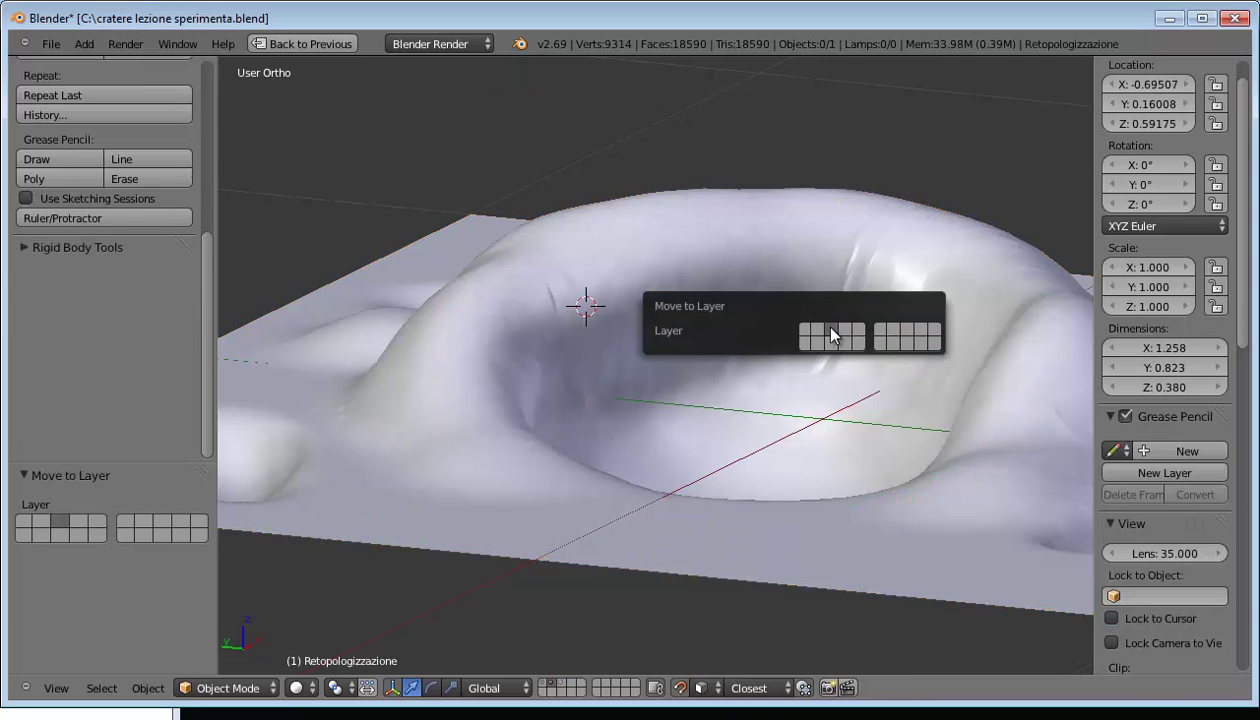
pyautogui.click(567, 690)
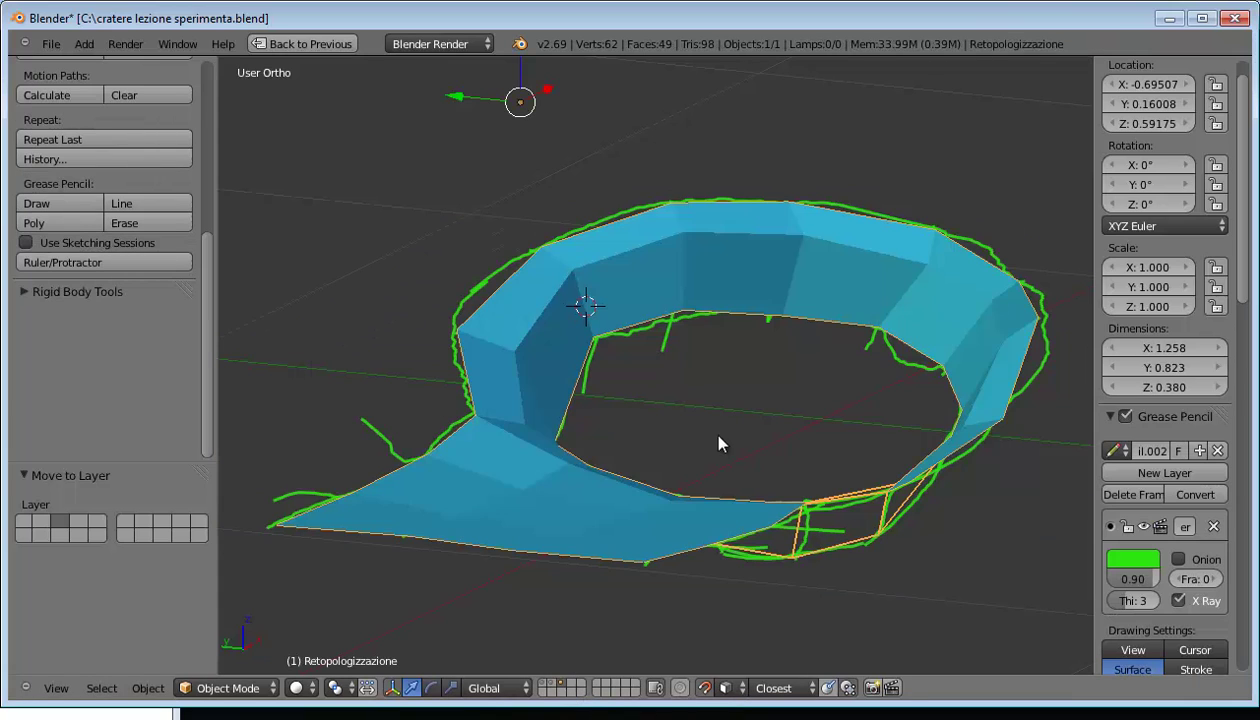
pyautogui.moveTo(722, 422)
pyautogui.mouseDown(button='middle')
pyautogui.moveTo(776, 411)
pyautogui.moveTo(785, 441)
pyautogui.moveTo(765, 472)
pyautogui.moveTo(664, 425)
pyautogui.moveTo(667, 444)
pyautogui.moveTo(718, 450)
pyautogui.mouseUp(button='middle')
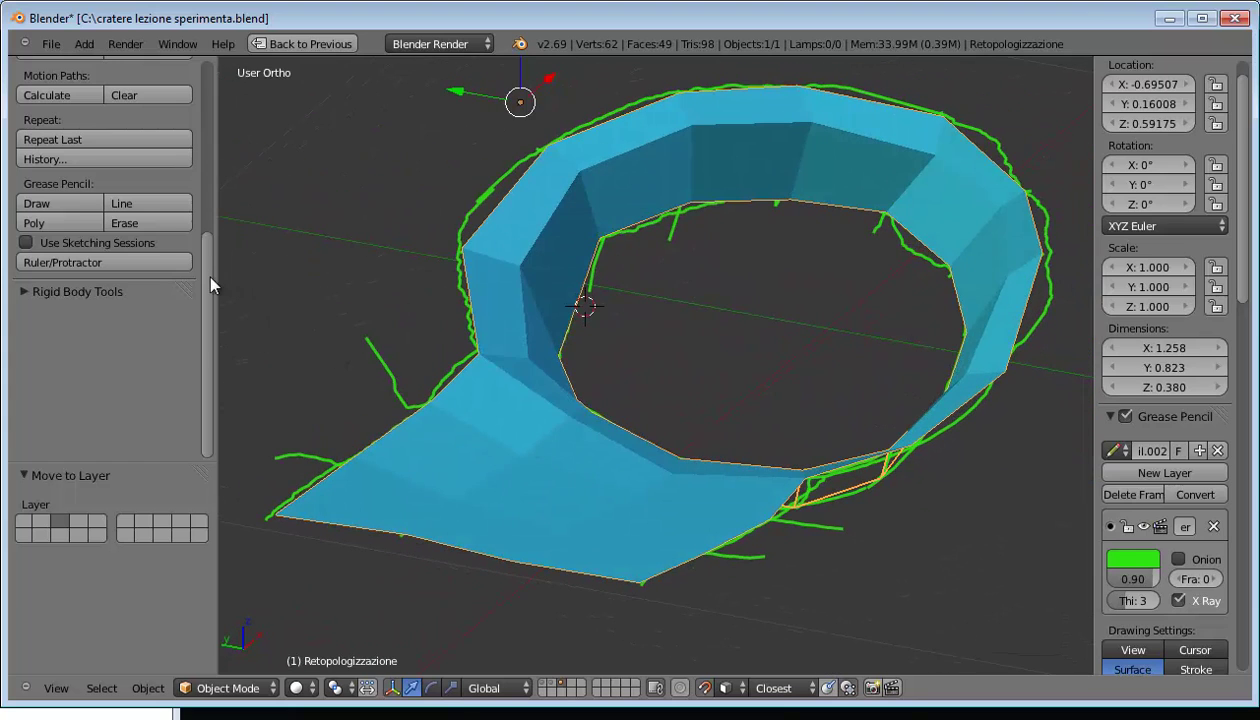
pyautogui.moveTo(207, 273); pyautogui.dragTo(205, 174)
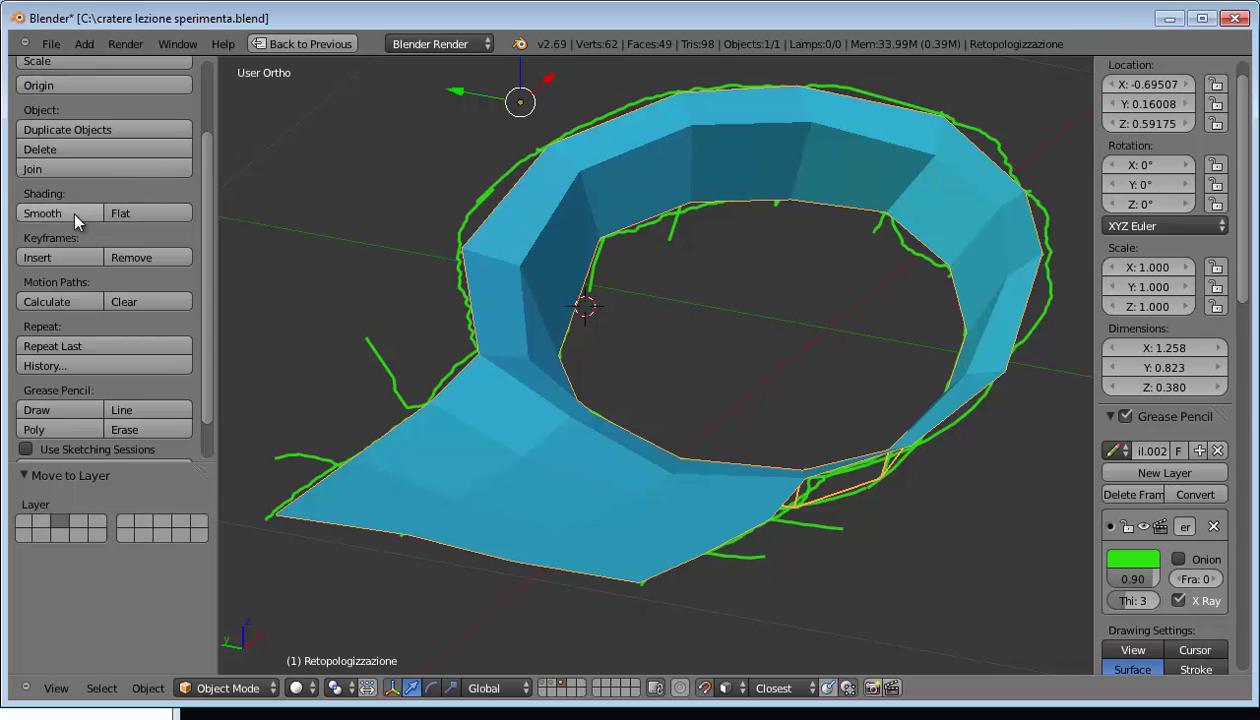
pyautogui.click(74, 215)
# - Orbit and pan around the smooth-shaded ring and flap, checking the snapping target options
pyautogui.moveTo(571, 375)
pyautogui.mouseDown(button='middle')
pyautogui.moveTo(672, 360)
pyautogui.moveTo(596, 380)
pyautogui.moveTo(517, 368)
pyautogui.moveTo(461, 397)
pyautogui.moveTo(473, 453)
pyautogui.moveTo(560, 425)
pyautogui.moveTo(613, 371)
pyautogui.moveTo(666, 376)
pyautogui.moveTo(633, 346)
pyautogui.moveTo(551, 368)
pyautogui.moveTo(551, 422)
pyautogui.moveTo(623, 393)
pyautogui.moveTo(582, 402)
pyautogui.mouseUp(button='middle')
pyautogui.moveTo(644, 363)
pyautogui.mouseDown(button='middle')
pyautogui.moveTo(628, 372)
pyautogui.moveTo(630, 349)
pyautogui.mouseUp(button='middle')
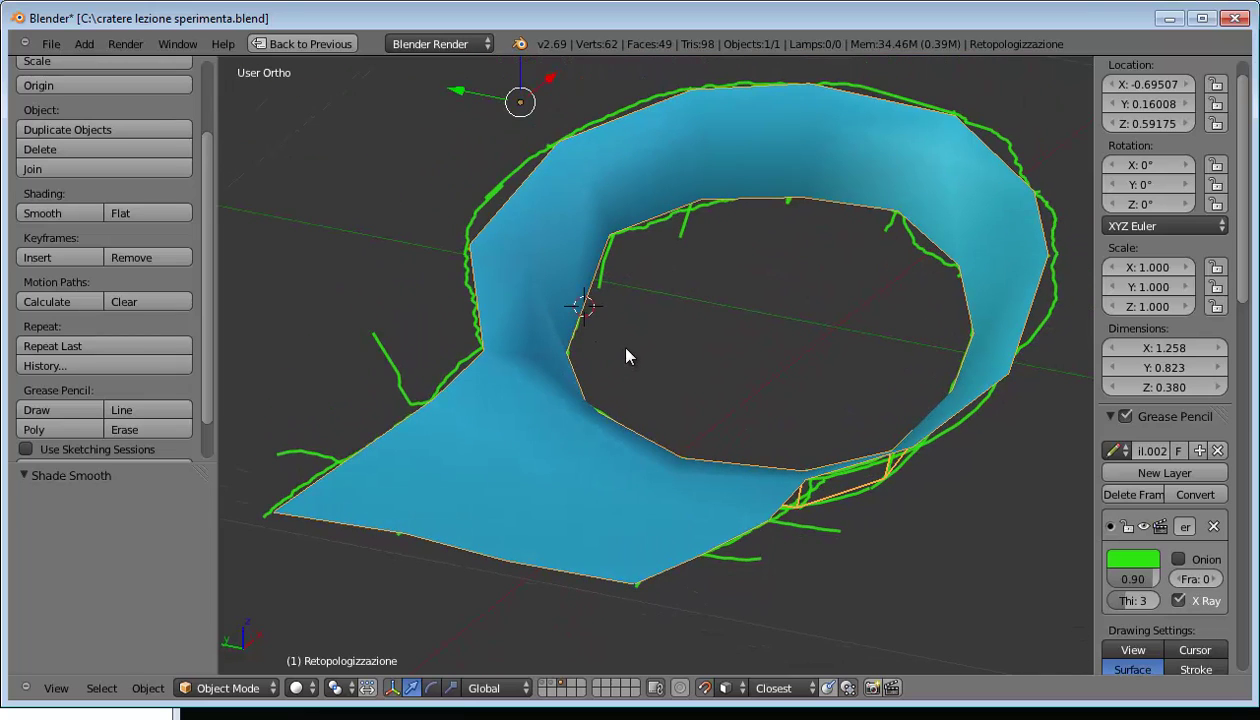
pyautogui.moveTo(576, 355)
pyautogui.mouseDown(button='middle')
pyautogui.moveTo(641, 247)
pyautogui.moveTo(608, 259)
pyautogui.moveTo(533, 228)
pyautogui.moveTo(700, 226)
pyautogui.mouseUp(button='middle')
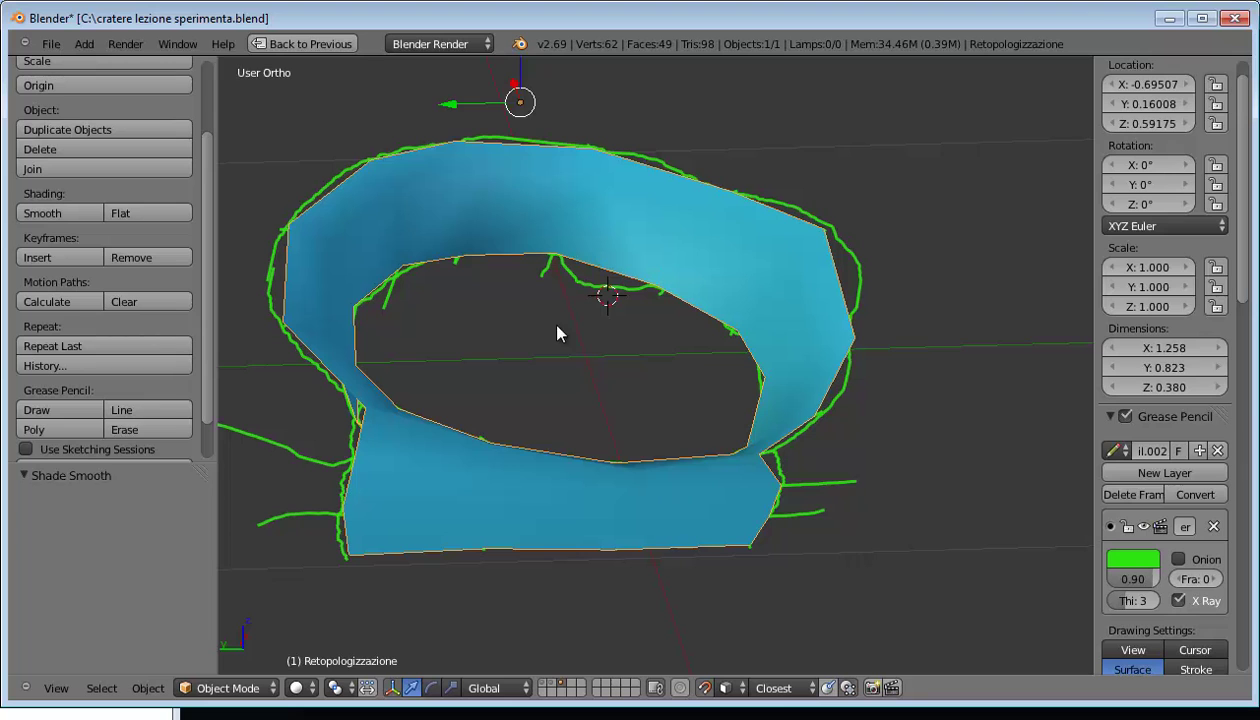
pyautogui.moveTo(426, 433)
pyautogui.mouseDown(button='middle')
pyautogui.moveTo(458, 453)
pyautogui.moveTo(408, 464)
pyautogui.moveTo(357, 354)
pyautogui.mouseUp(button='middle')
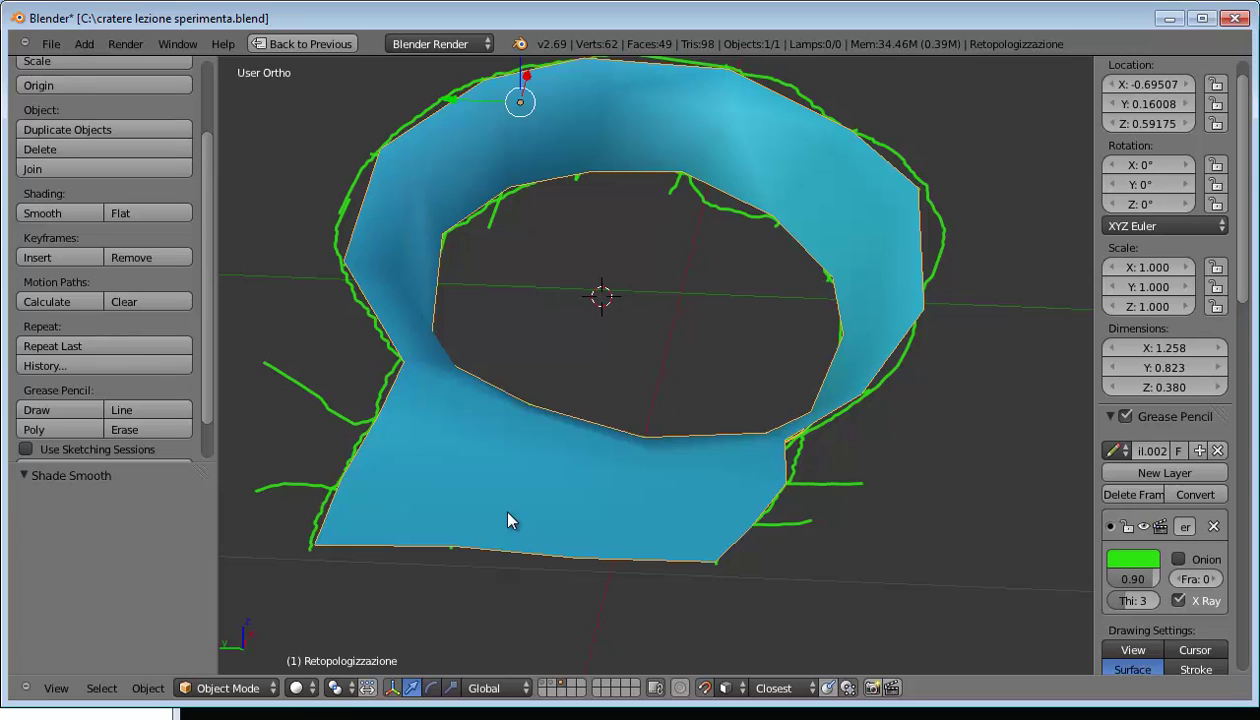
pyautogui.click(741, 689)
pyautogui.moveTo(441, 368)
pyautogui.keyDown('shift'); pyautogui.mouseDown(button='middle')
pyautogui.moveTo(450, 388)
pyautogui.moveTo(553, 393)
pyautogui.mouseUp(button='middle'); pyautogui.keyUp('shift')
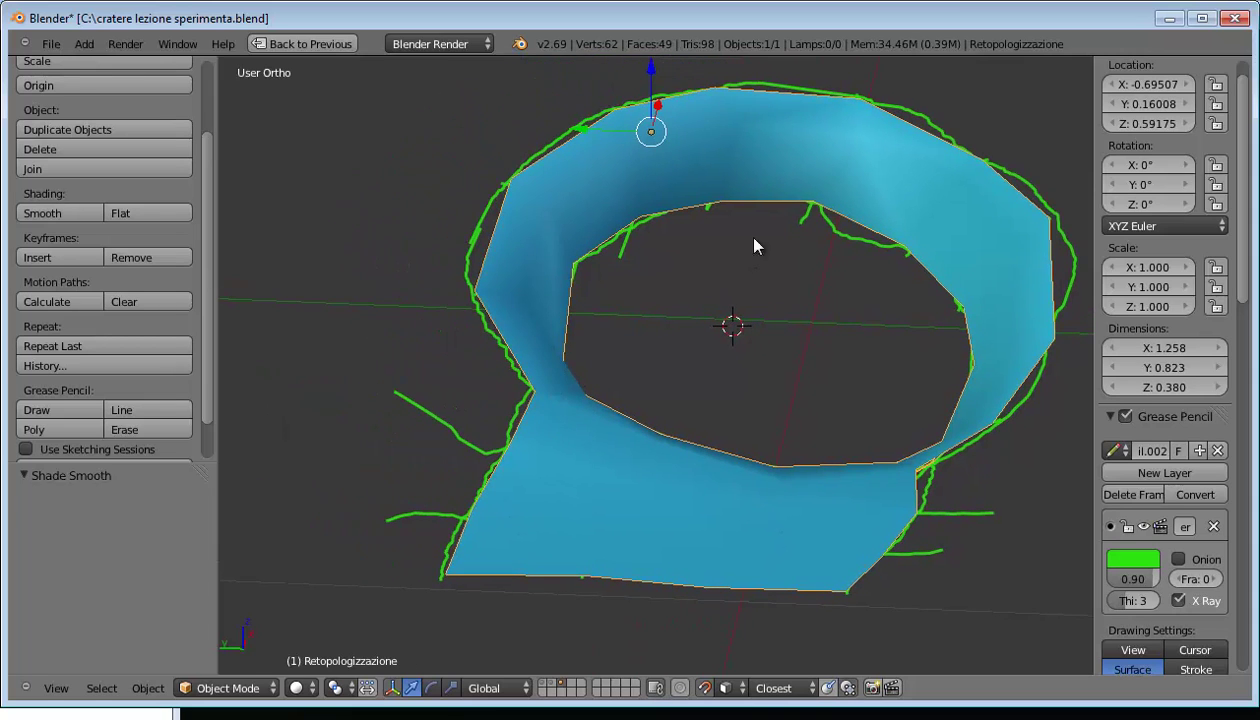
pyautogui.moveTo(800, 348)
pyautogui.mouseDown(button='middle')
pyautogui.moveTo(740, 295)
pyautogui.moveTo(740, 262)
pyautogui.moveTo(738, 330)
pyautogui.moveTo(815, 361)
pyautogui.moveTo(866, 337)
pyautogui.moveTo(788, 303)
pyautogui.mouseUp(button='middle')
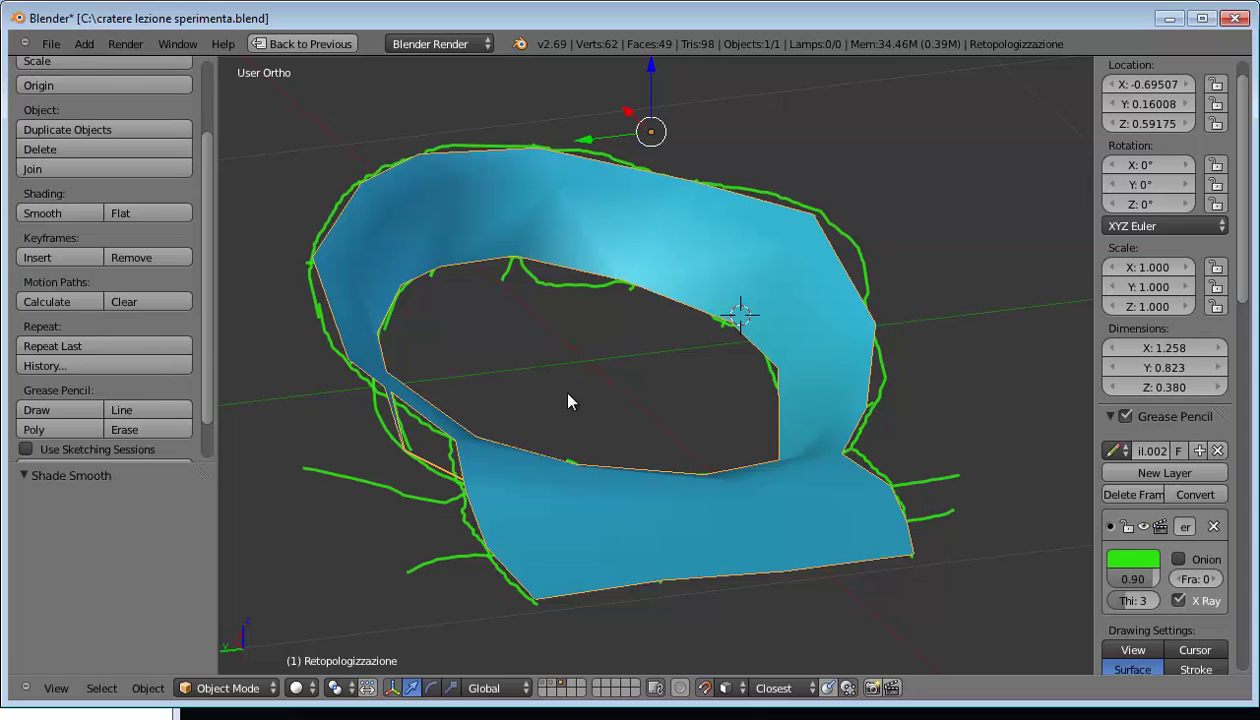
pyautogui.scroll(-1, 568, 410)
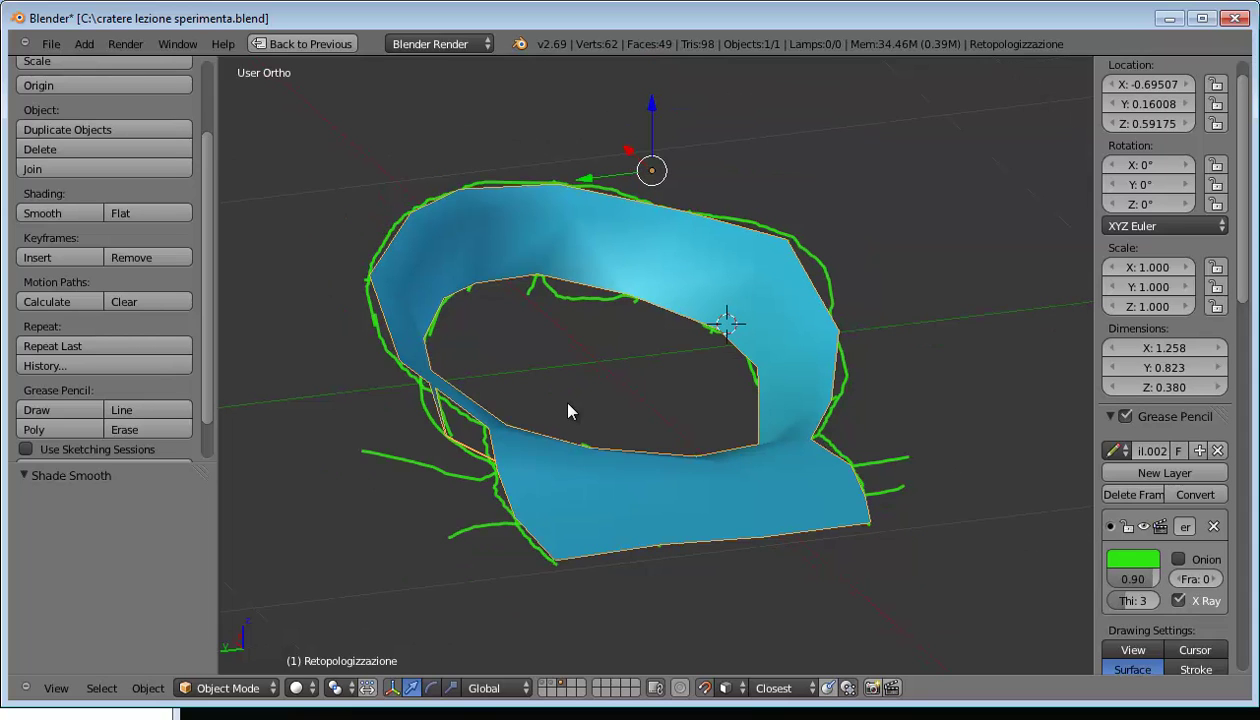
pyautogui.moveTo(540, 416)
pyautogui.keyDown('shift'); pyautogui.mouseDown(button='middle')
pyautogui.moveTo(650, 422)
pyautogui.moveTo(565, 416)
pyautogui.moveTo(596, 402)
pyautogui.moveTo(693, 413)
pyautogui.moveTo(537, 405)
pyautogui.mouseUp(button='middle'); pyautogui.keyUp('shift')
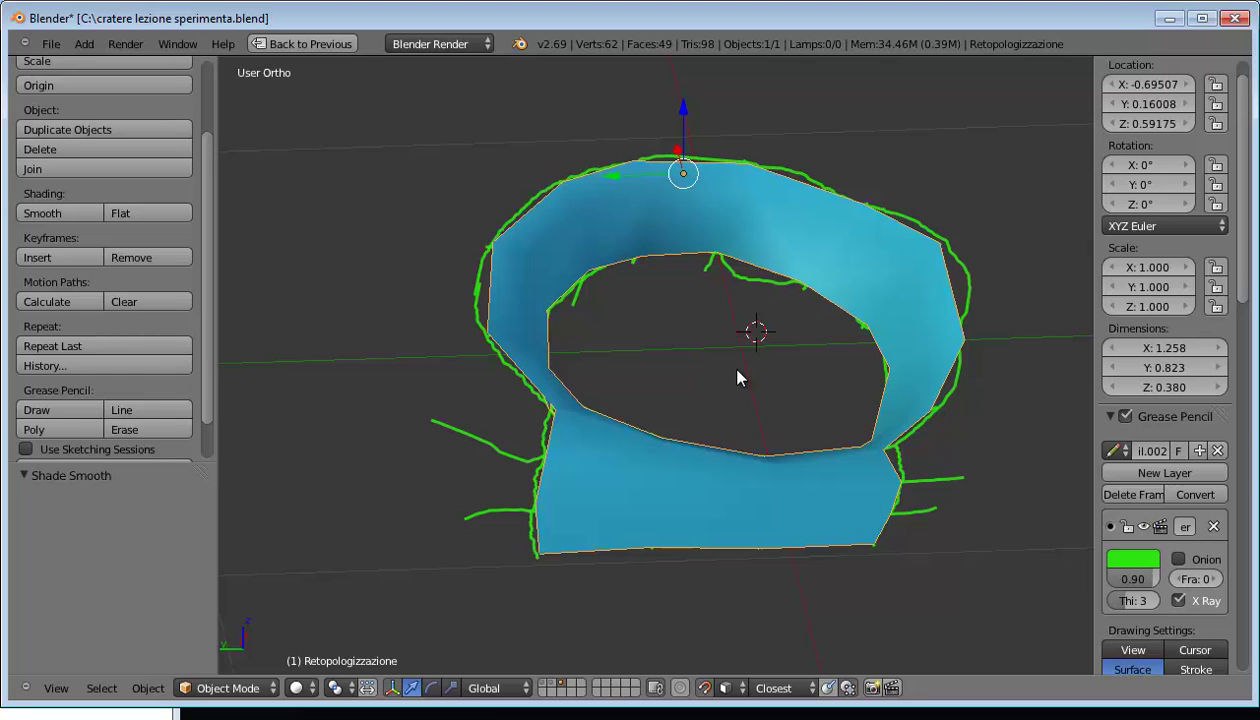
pyautogui.moveTo(652, 411)
pyautogui.mouseDown(button='middle')
pyautogui.moveTo(593, 354)
pyautogui.moveTo(652, 340)
pyautogui.moveTo(693, 348)
pyautogui.mouseUp(button='middle')
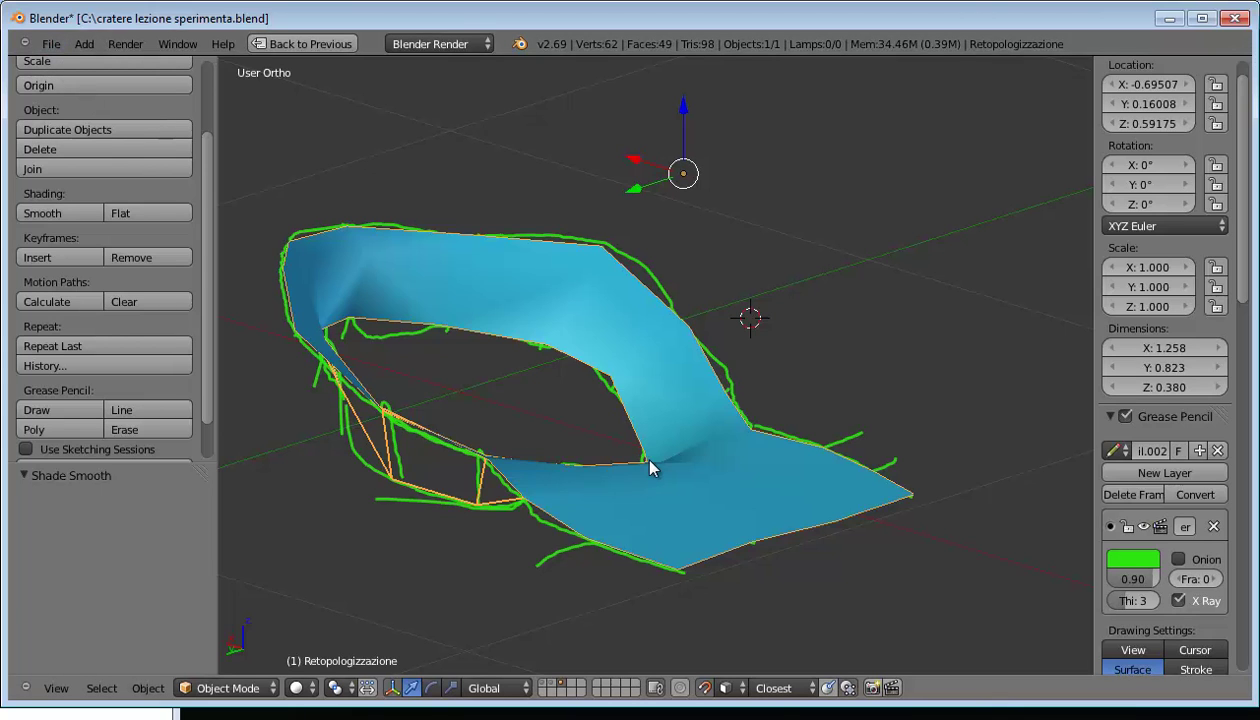
pyautogui.moveTo(650, 470)
pyautogui.mouseDown(button='middle')
pyautogui.moveTo(574, 495)
pyautogui.moveTo(575, 381)
pyautogui.mouseUp(button='middle')
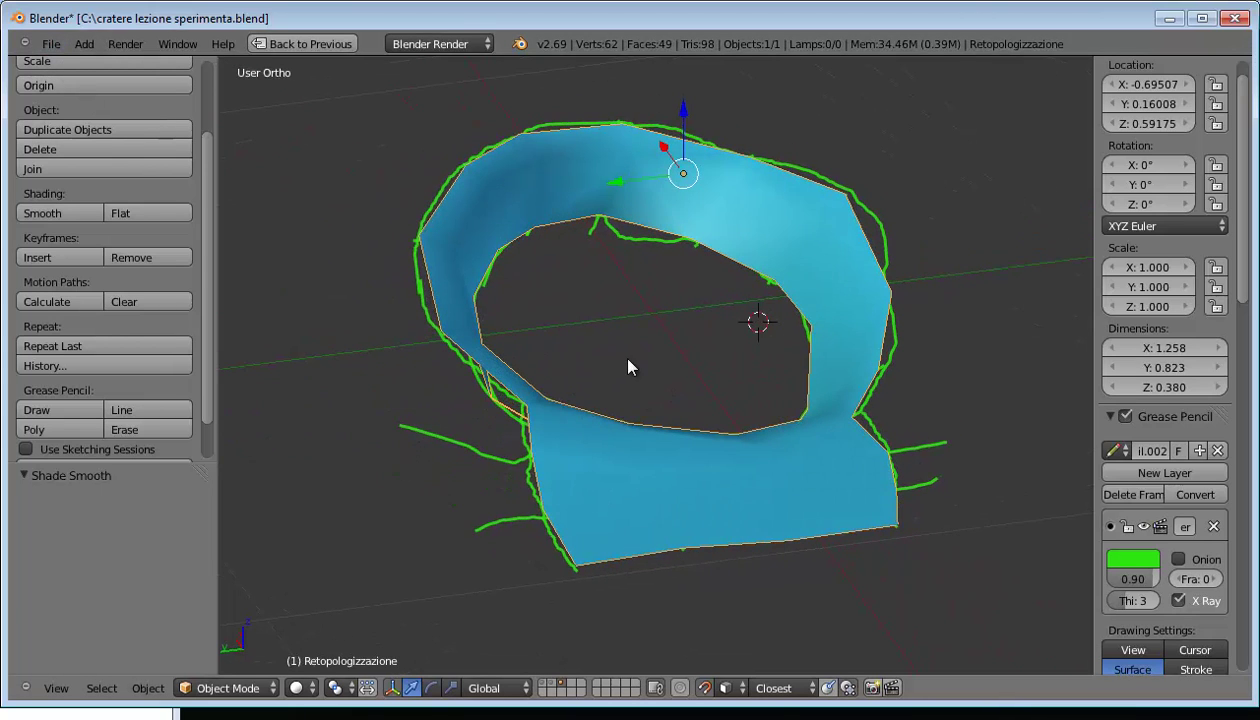